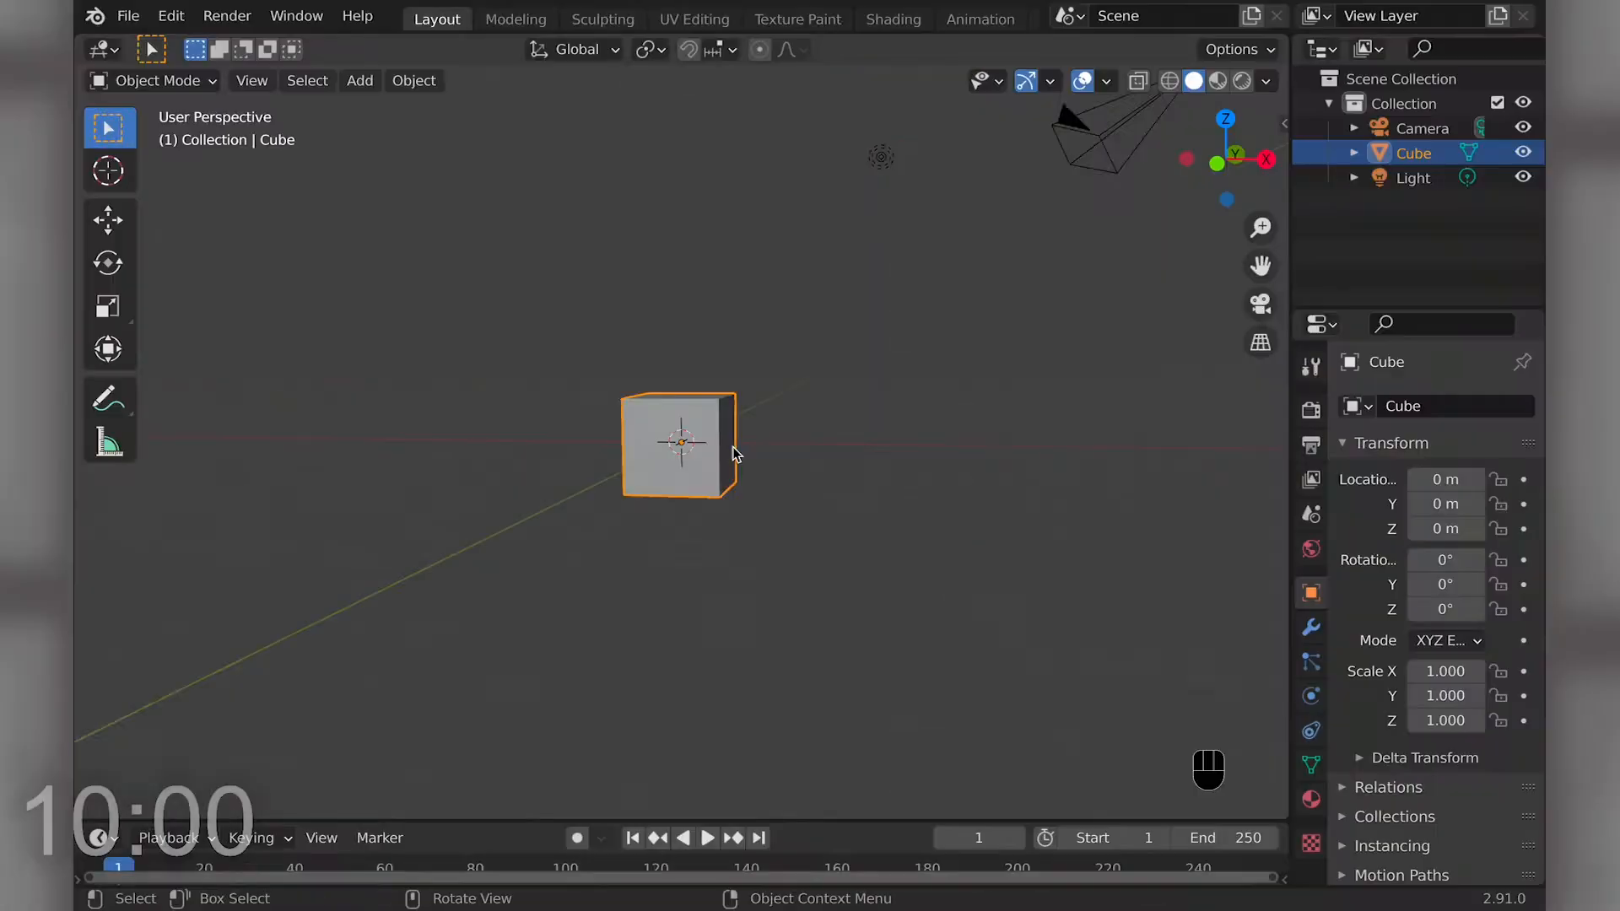
- Taper the default cube toward +X by scaling its right-side vertices along Z to about half height in front view
{"action": "key", "text": "KP_1"}
{"action": "key", "text": "Tab"}
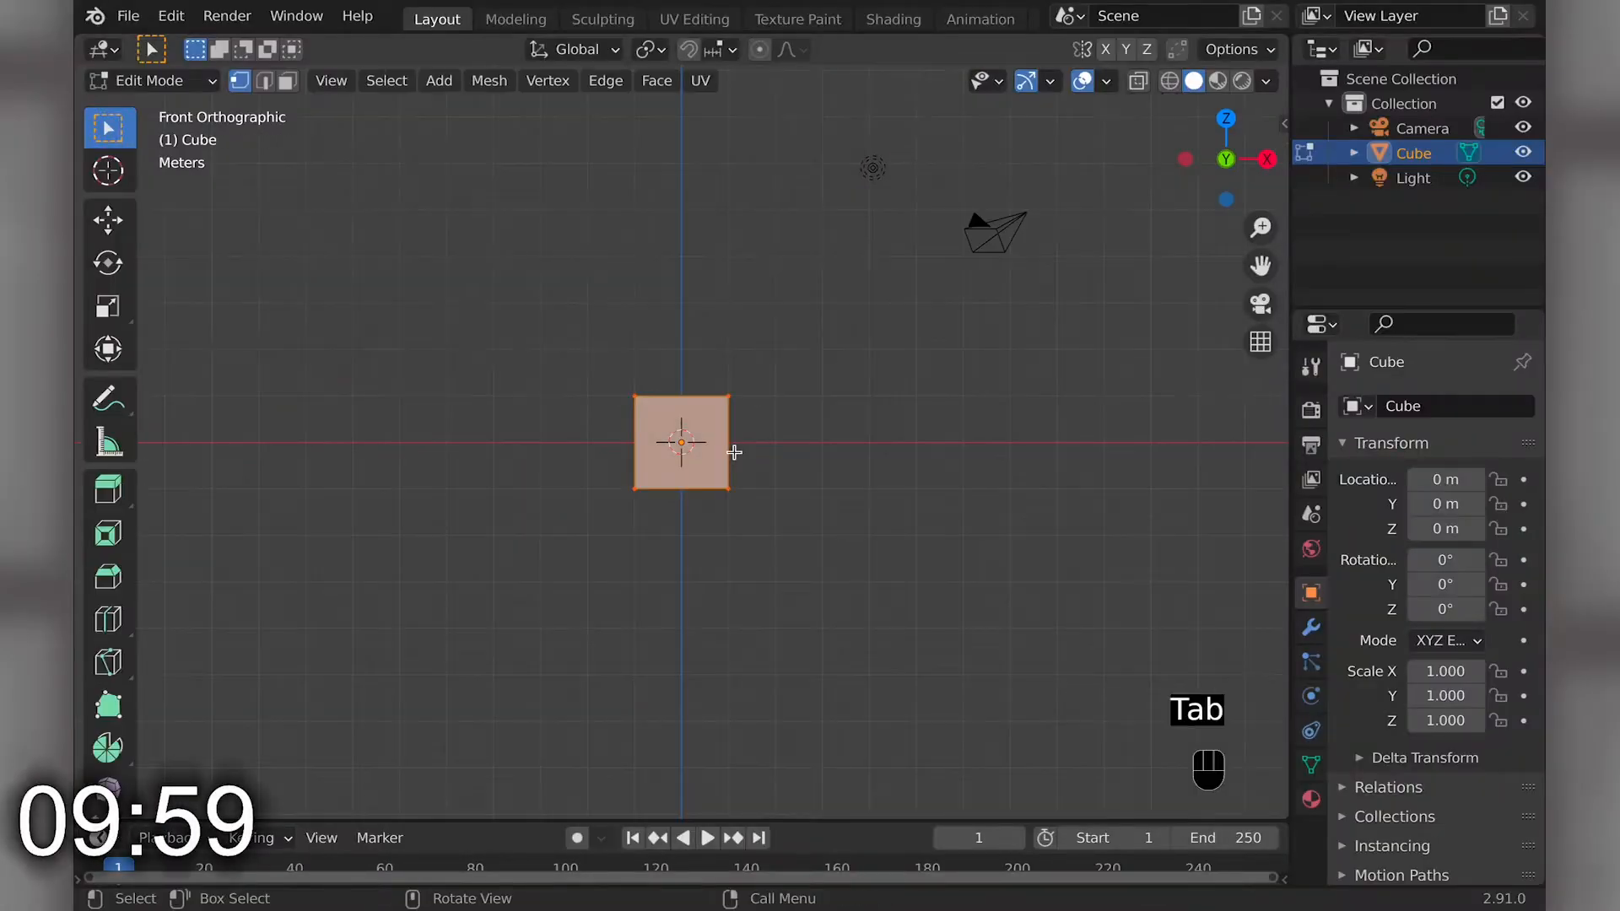
{"action": "key", "text": "shift+z"}
{"action": "left_click_drag", "start_coordinate": [695, 356], "coordinate": [753, 536]}
{"action": "key", "text": "s"}
{"action": "key", "text": "z"}
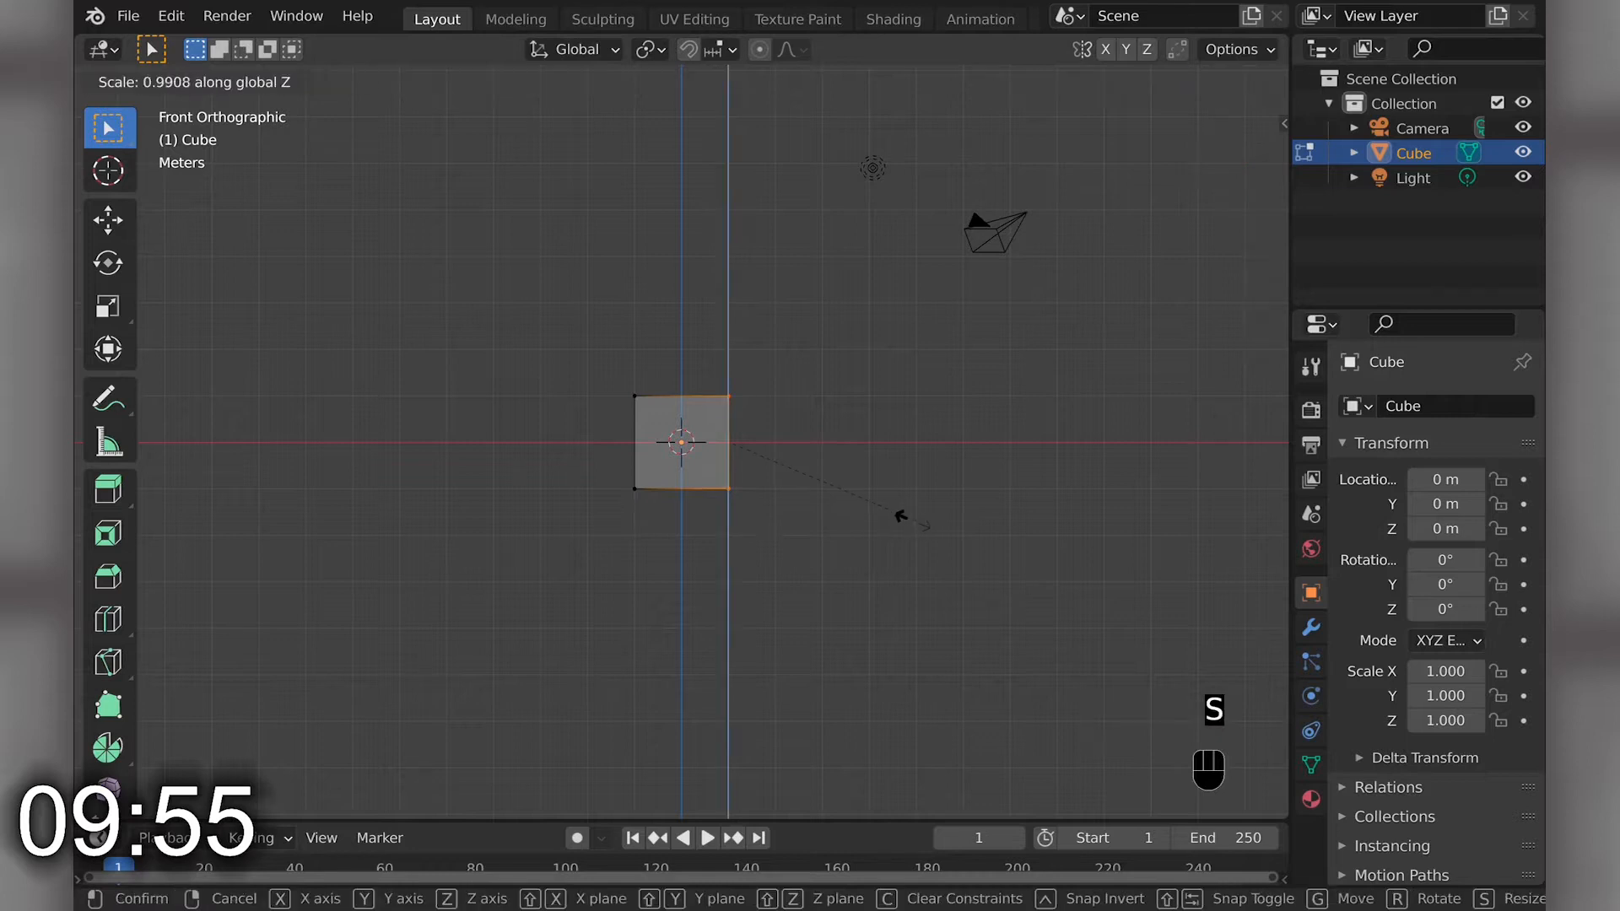
{"action": "left_click", "coordinate": [796, 495]}
- Lengthen the tapered block by moving its narrow end outward along X until the block is about 6 m long
{"action": "key", "text": "g"}
{"action": "key", "text": "x"}
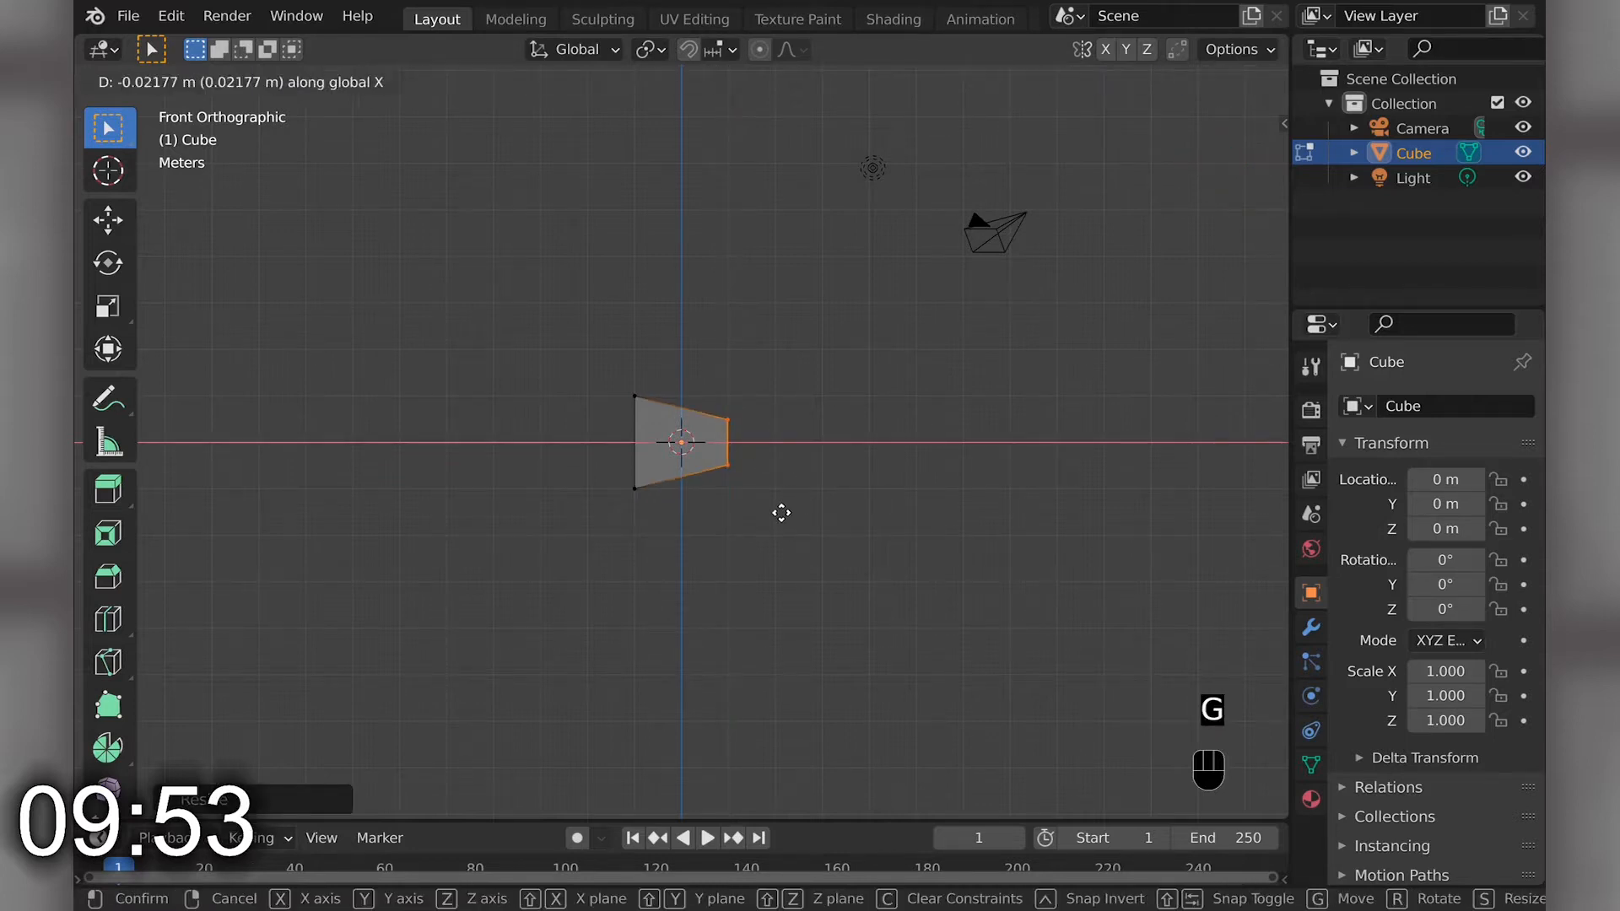
{"action": "left_click", "coordinate": [968, 518]}
- Duplicate the whole tapered block and place the copy about 9 m below the original along Z
{"action": "key", "text": "a"}
{"action": "scroll", "coordinate": [824, 514], "scroll_direction": "down", "scroll_amount": 3}
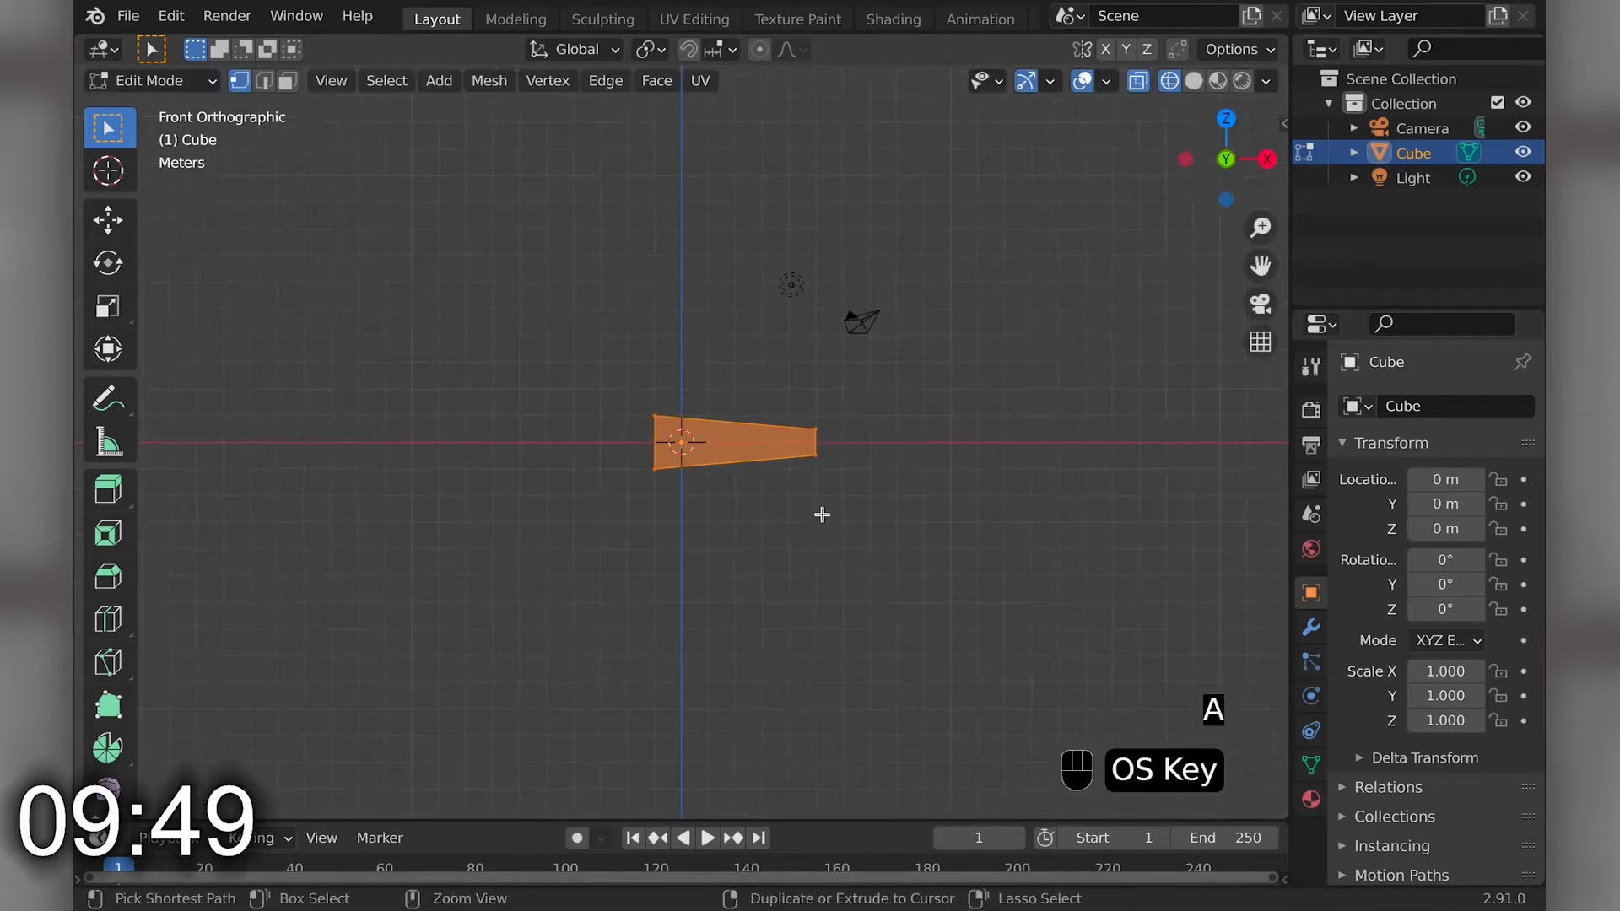
{"action": "key", "text": "shift+d"}
{"action": "key", "text": "z"}
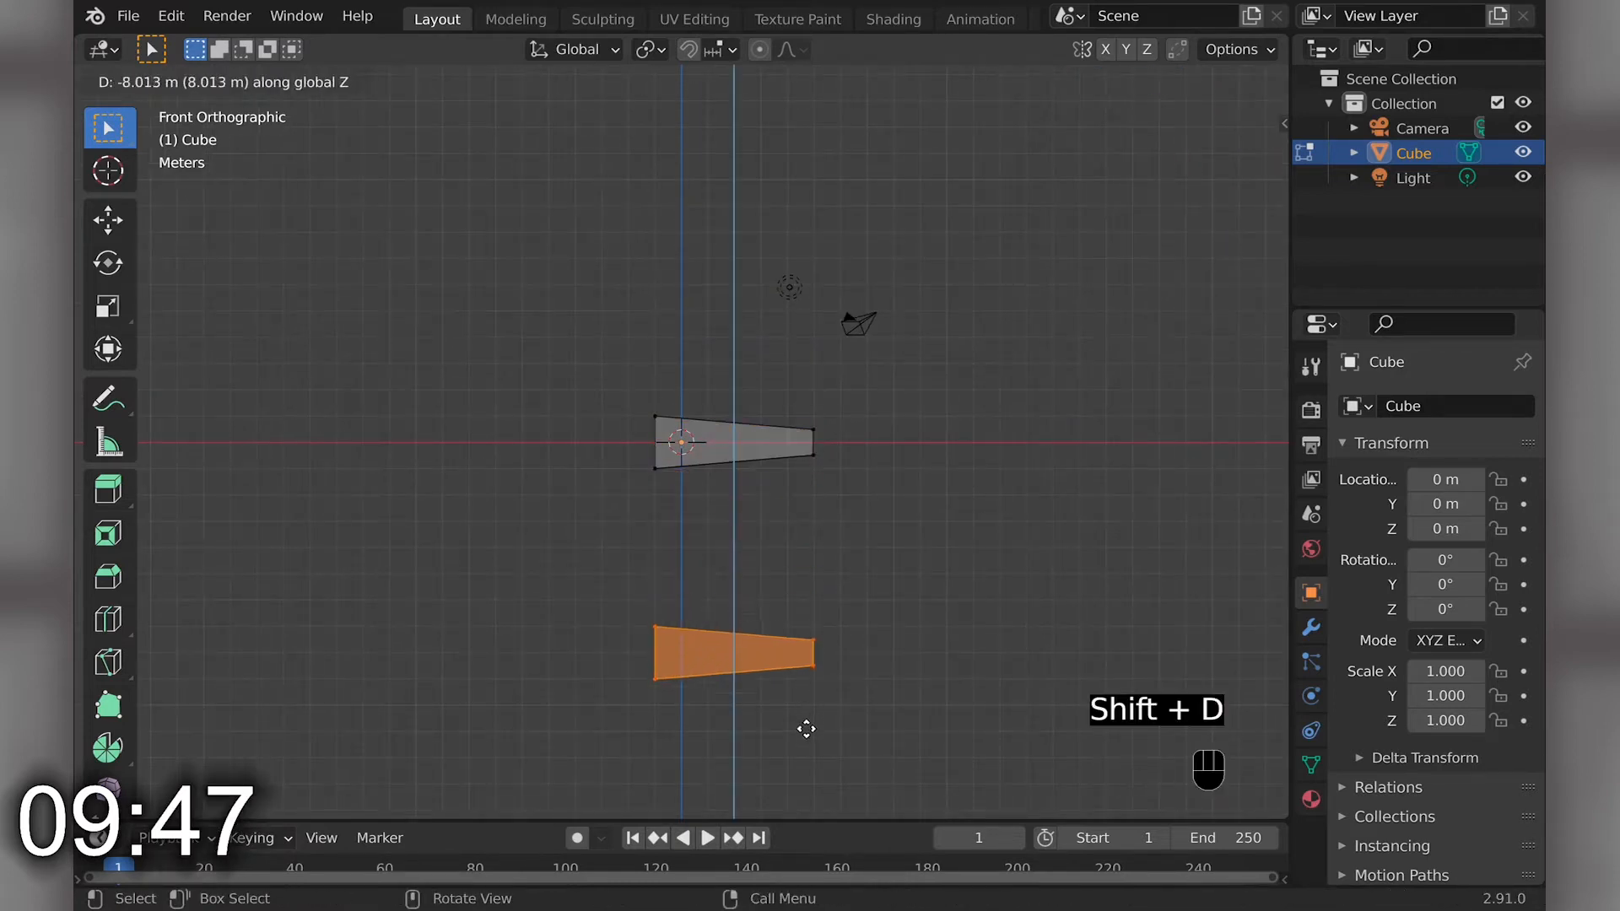
{"action": "left_click", "coordinate": [806, 746]}
- Duplicate the lower block to midway between the other two along Z and rotate the copy 180° about Z
{"action": "key", "text": "shift+d"}
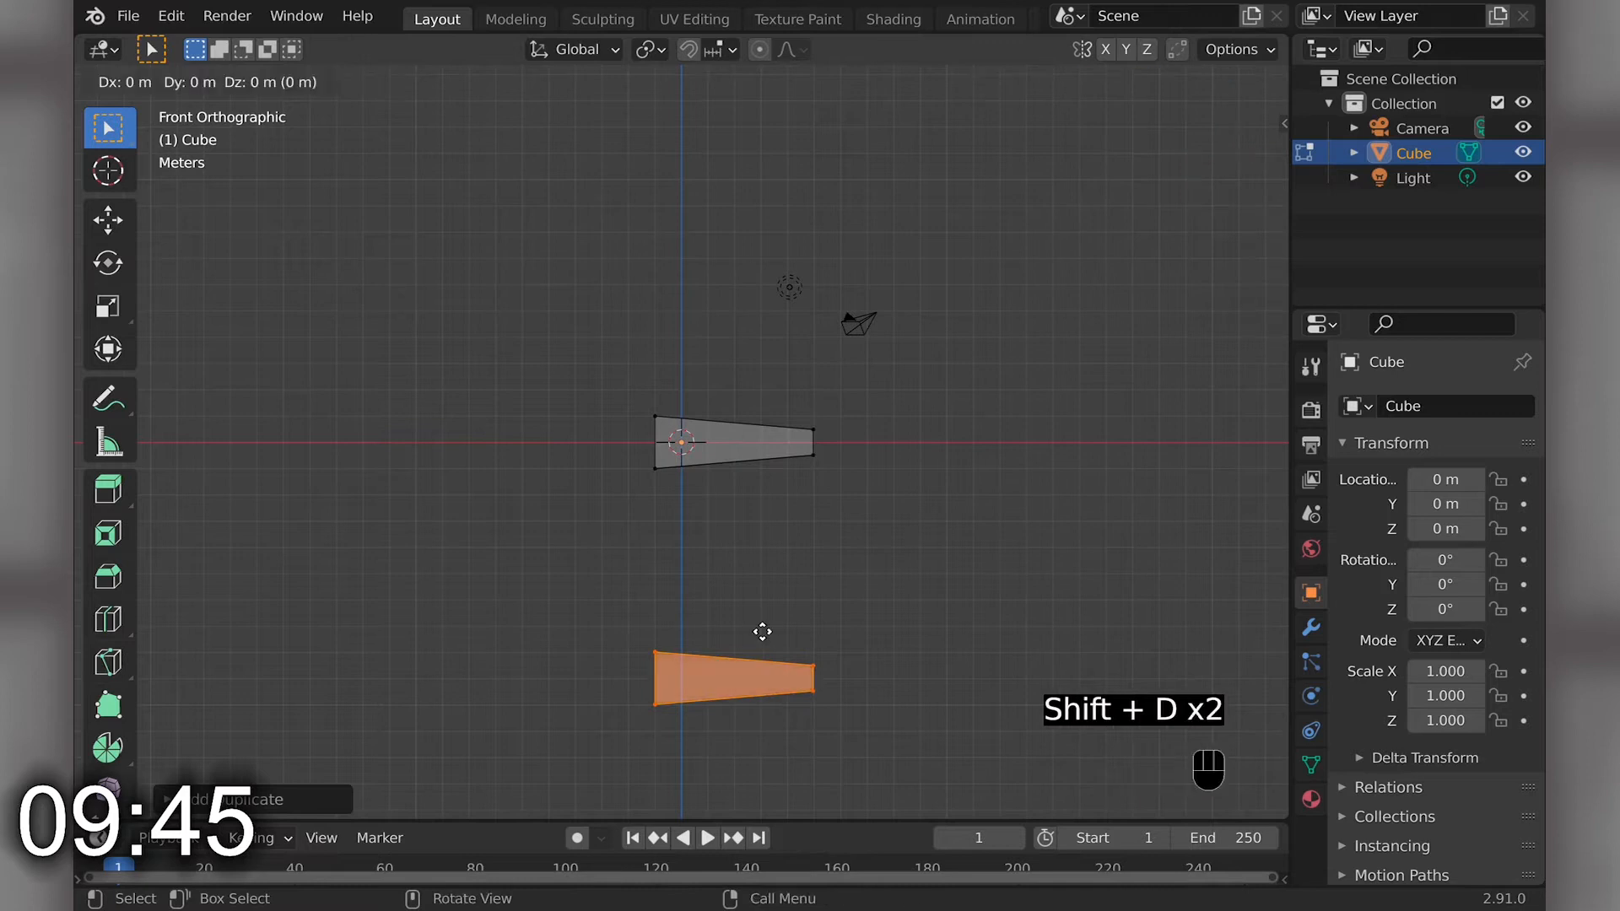
{"action": "key", "text": "z"}
{"action": "left_click", "coordinate": [764, 513]}
{"action": "type", "text": "r"}
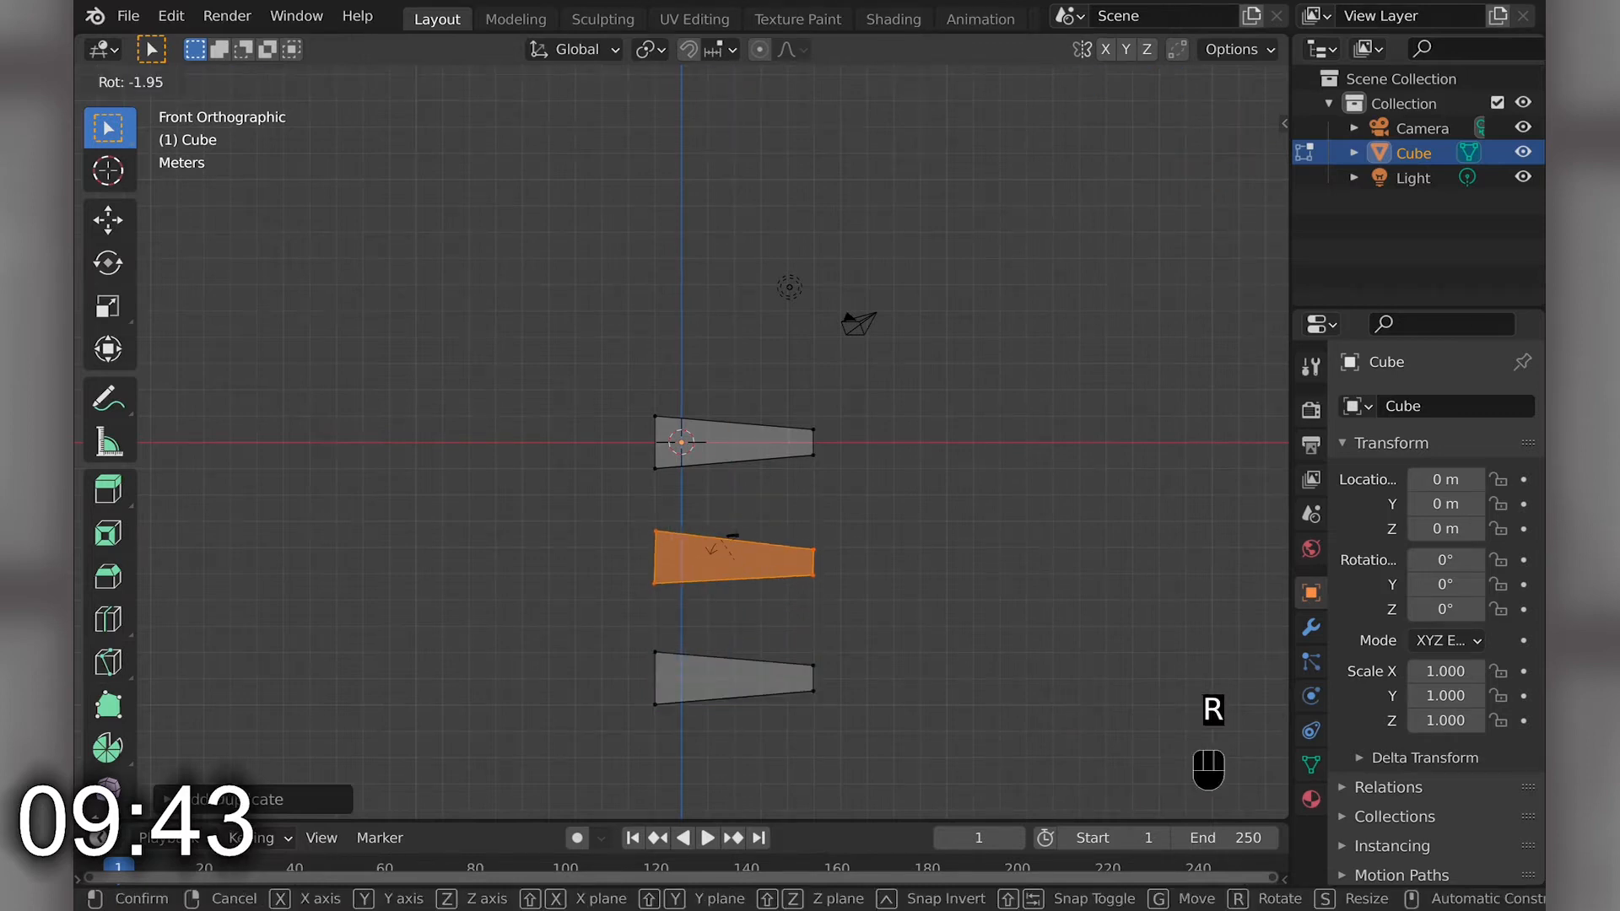
{"action": "type", "text": "z180"}
{"action": "key", "text": "Return"}
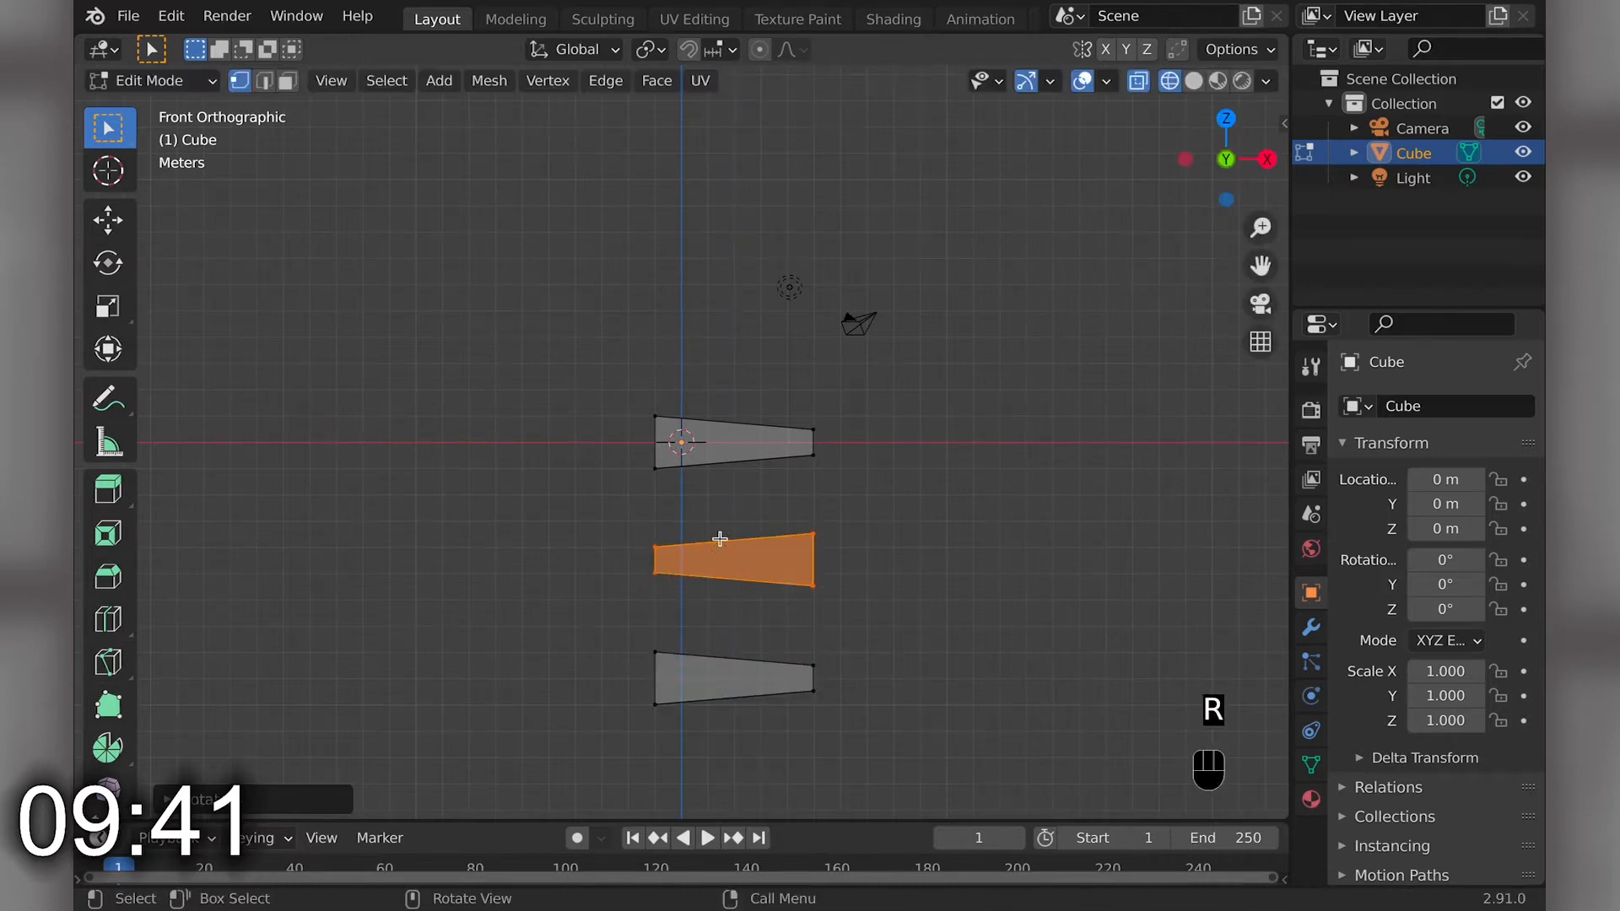
- Move the reversed middle block about 5.36 m along X, so its narrow end lines up near the other blocks' ends
{"action": "key", "text": "g"}
{"action": "key", "text": "x"}
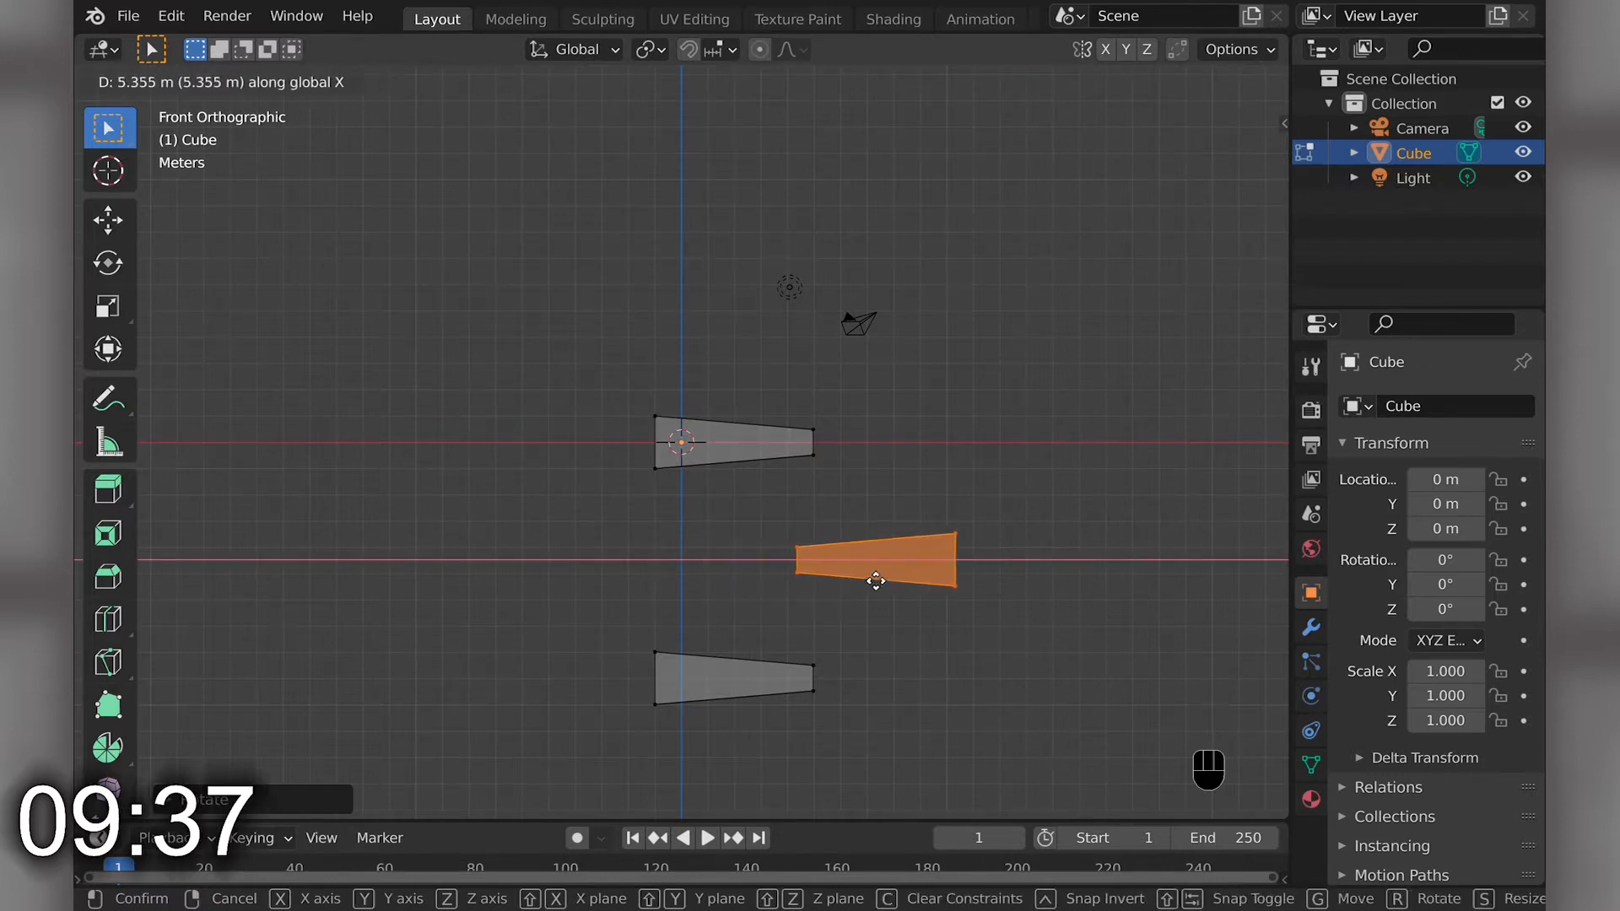
{"action": "left_click", "coordinate": [876, 580]}
- Add a plane in Object Mode and position it at the lower block's narrow end, about X 5.59 m and Z -8.94 m
{"action": "middle_click_drag", "start_coordinate": [879, 599], "coordinate": [765, 454], "text": "shift"}
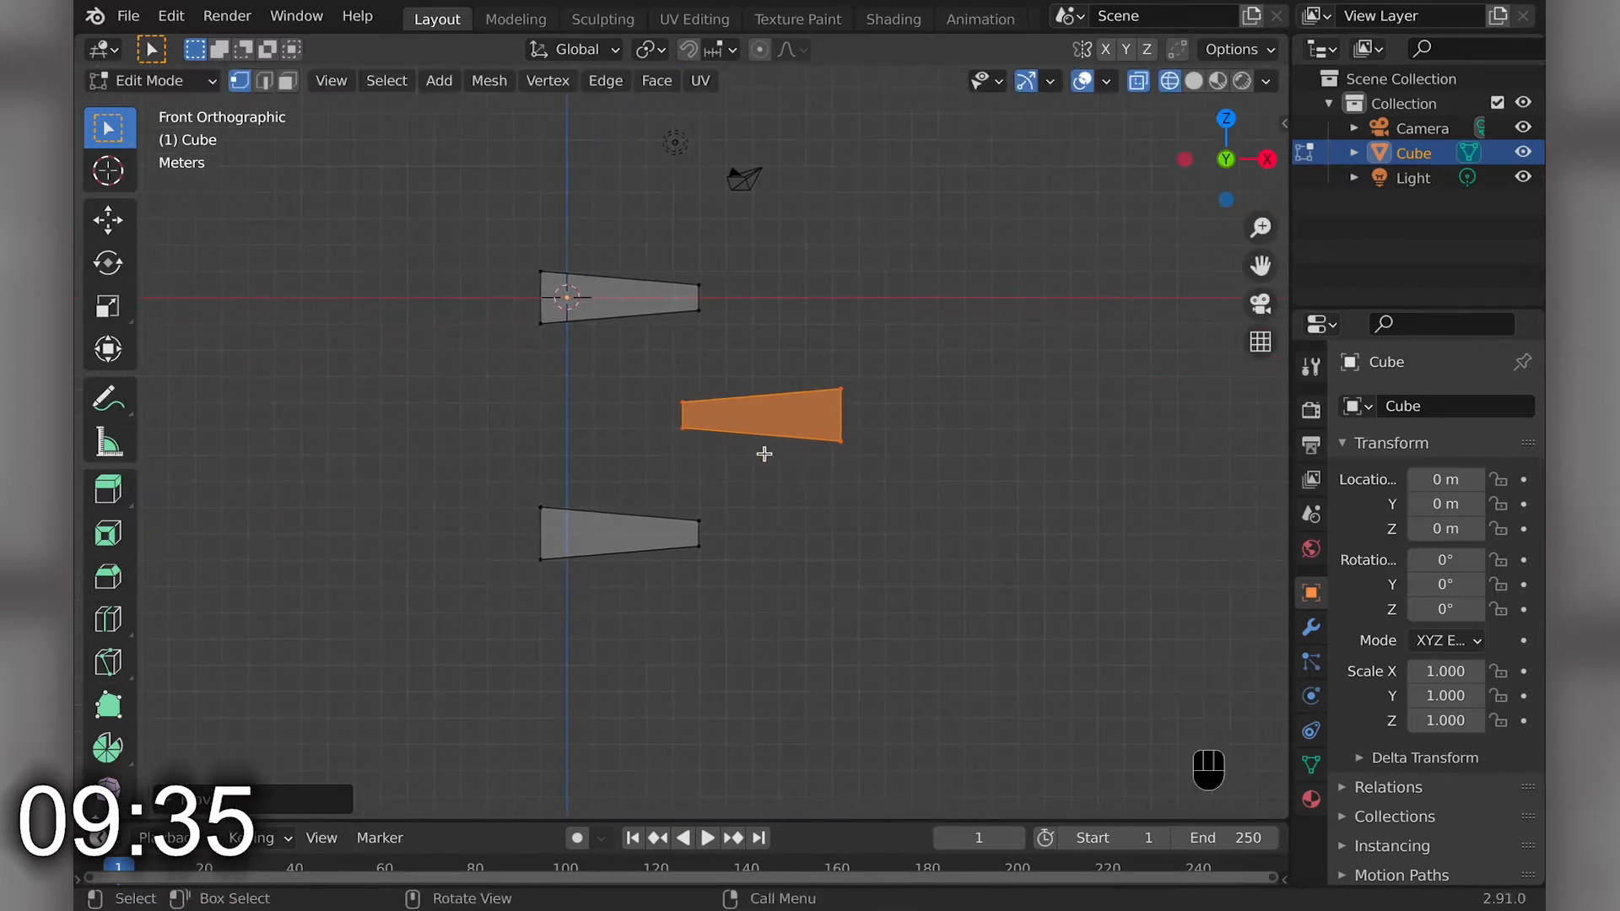
{"action": "key", "text": "Tab"}
{"action": "key", "text": "shift+a"}
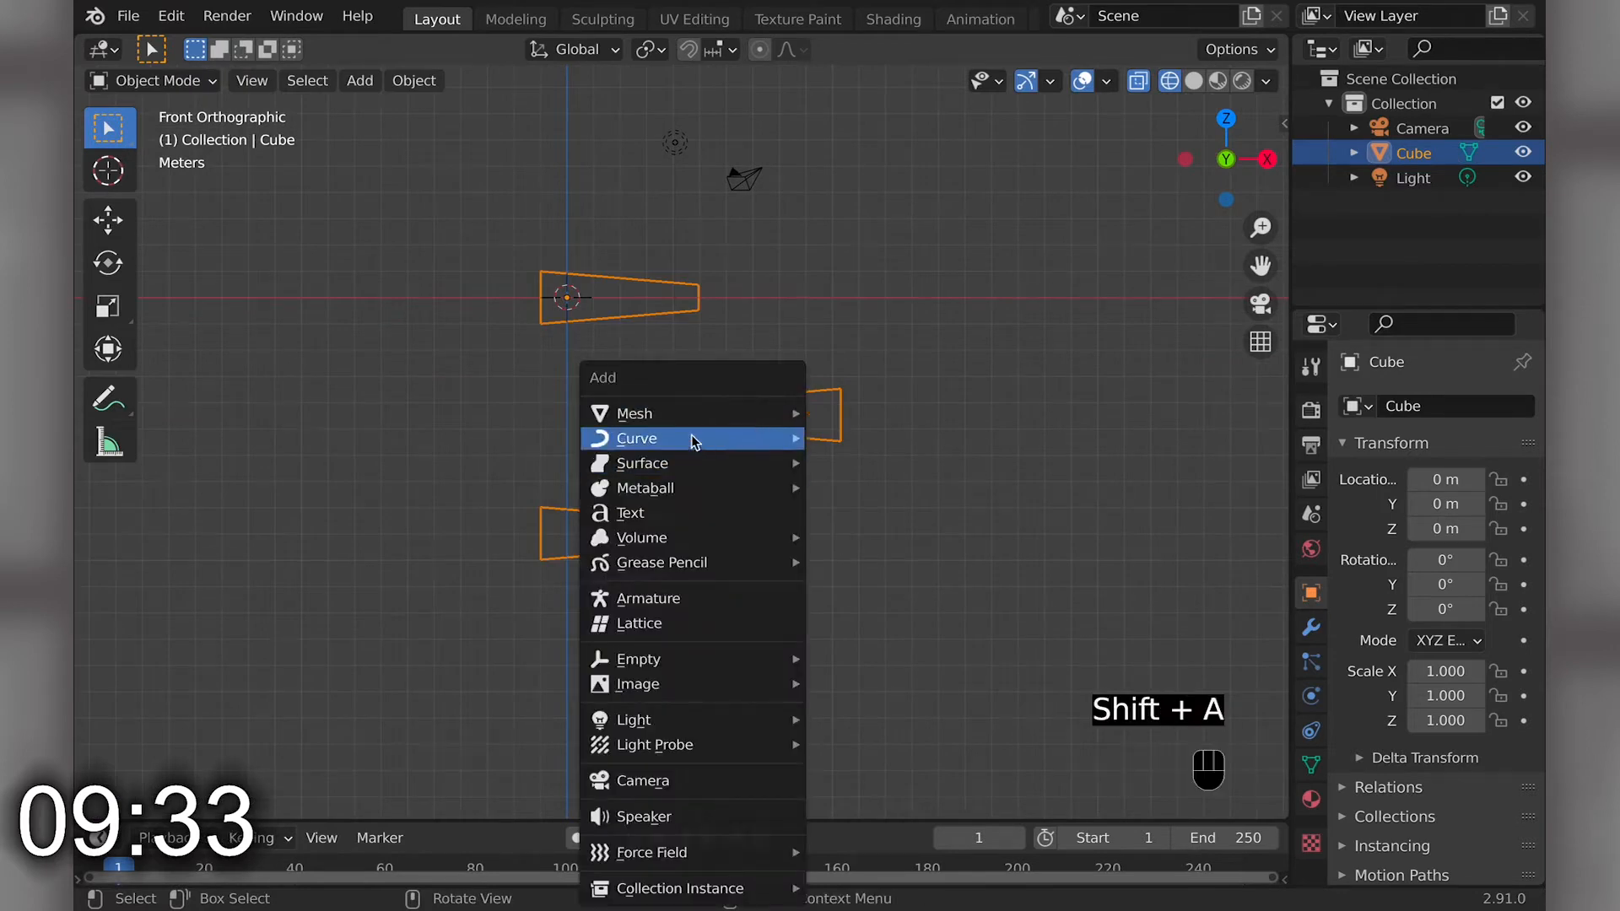
{"action": "mouse_move", "coordinate": [715, 416]}
{"action": "left_click", "coordinate": [848, 418]}
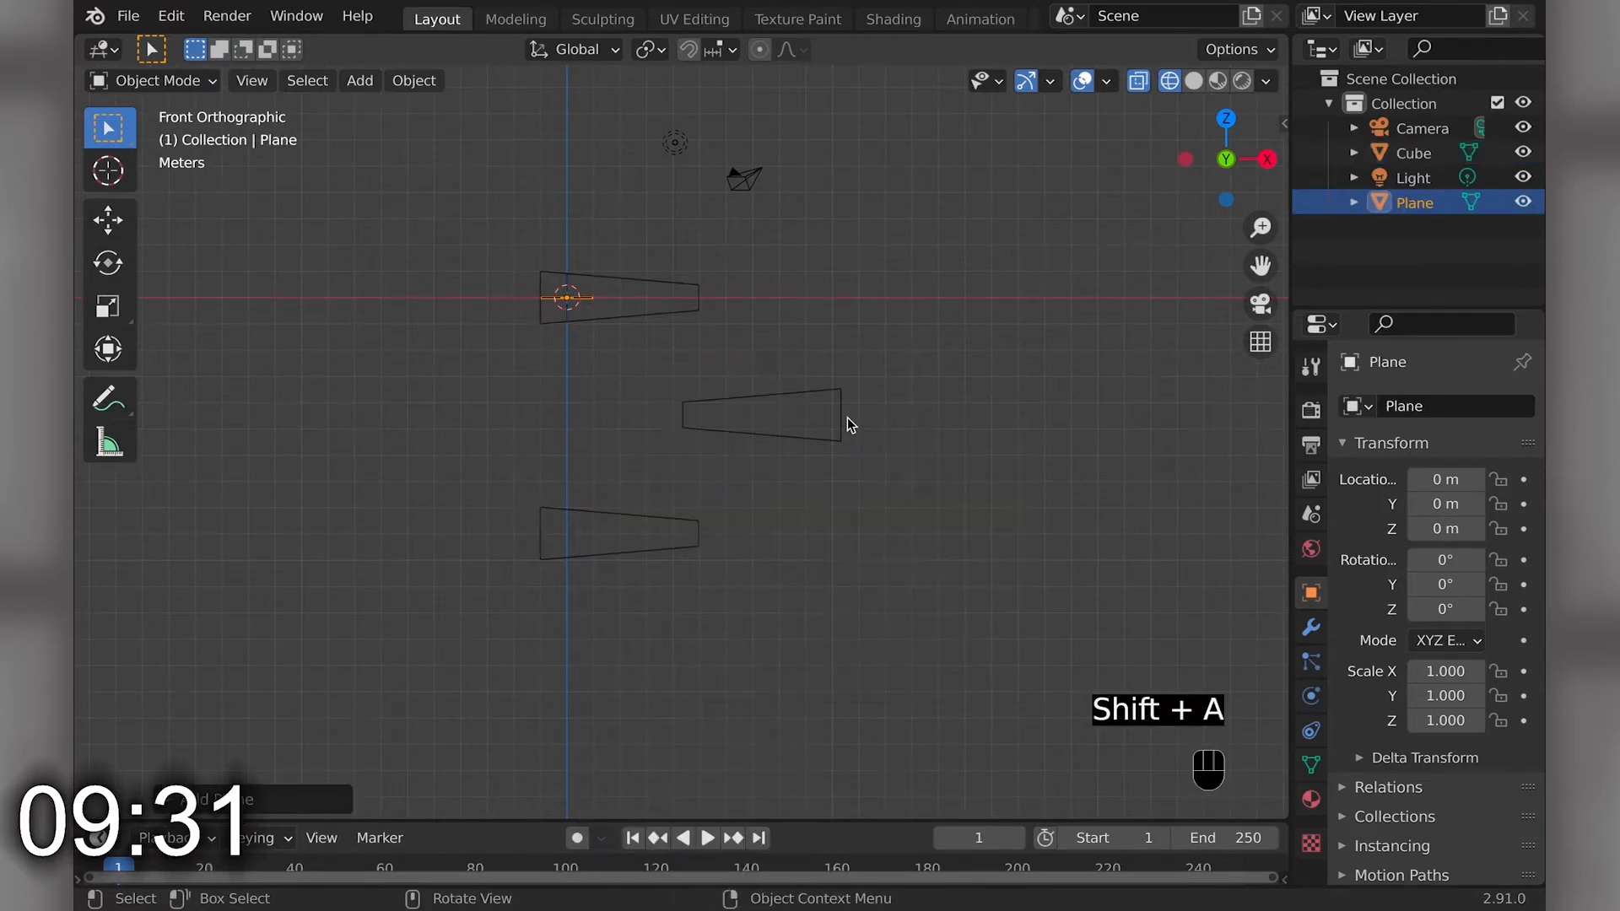
{"action": "key", "text": "g"}
{"action": "key", "text": "z"}
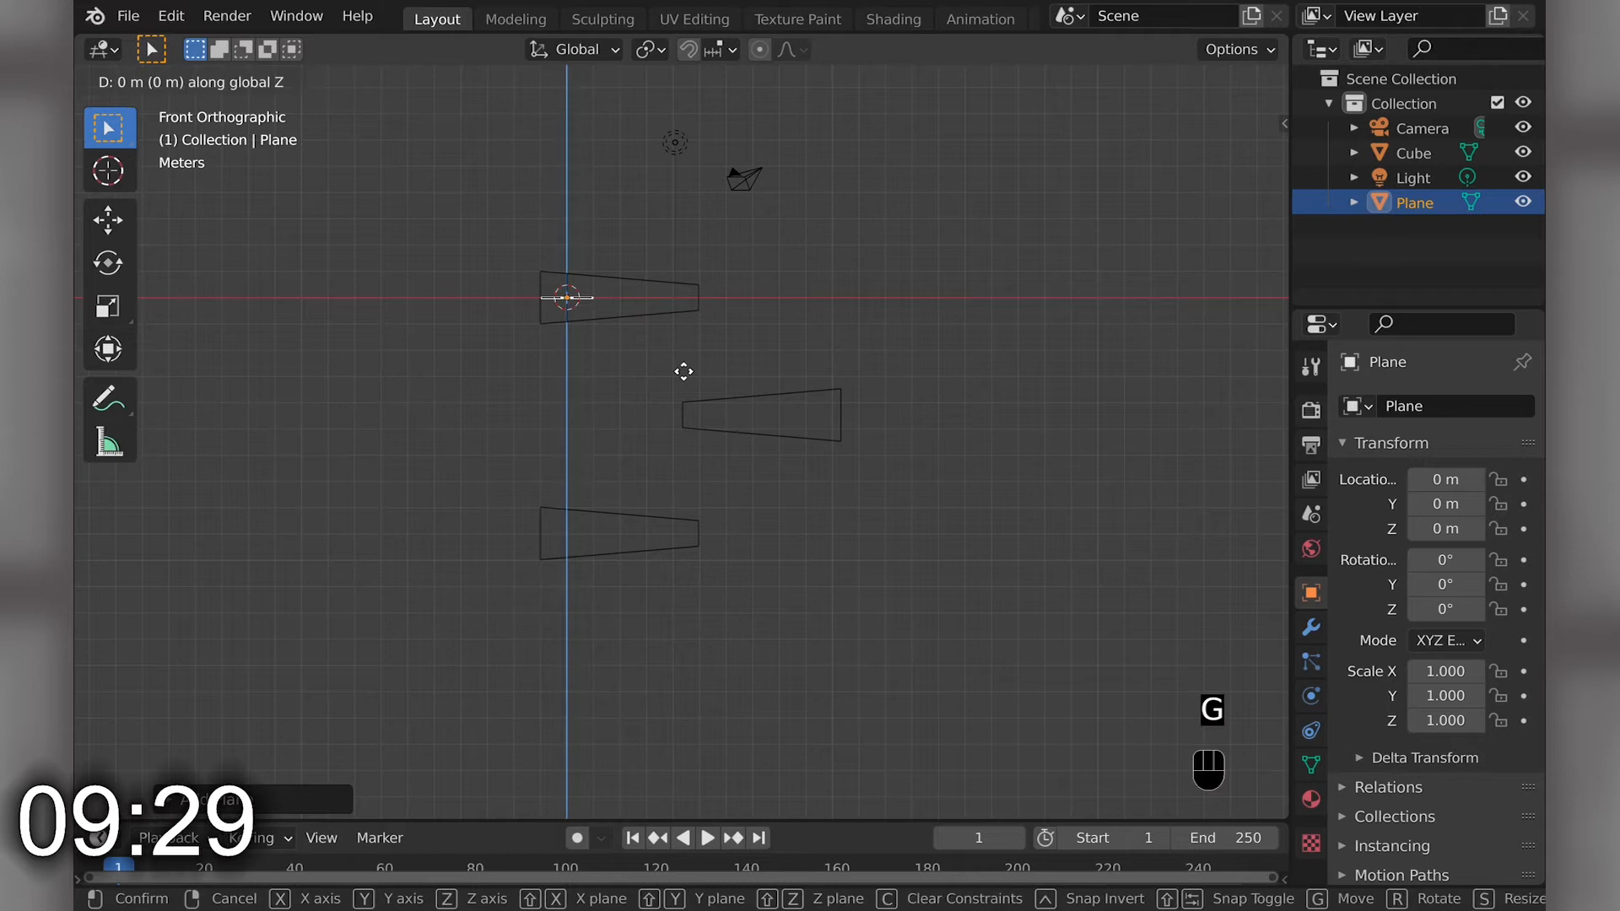
{"action": "left_click", "coordinate": [689, 606]}
{"action": "key", "text": "g"}
{"action": "key", "text": "x"}
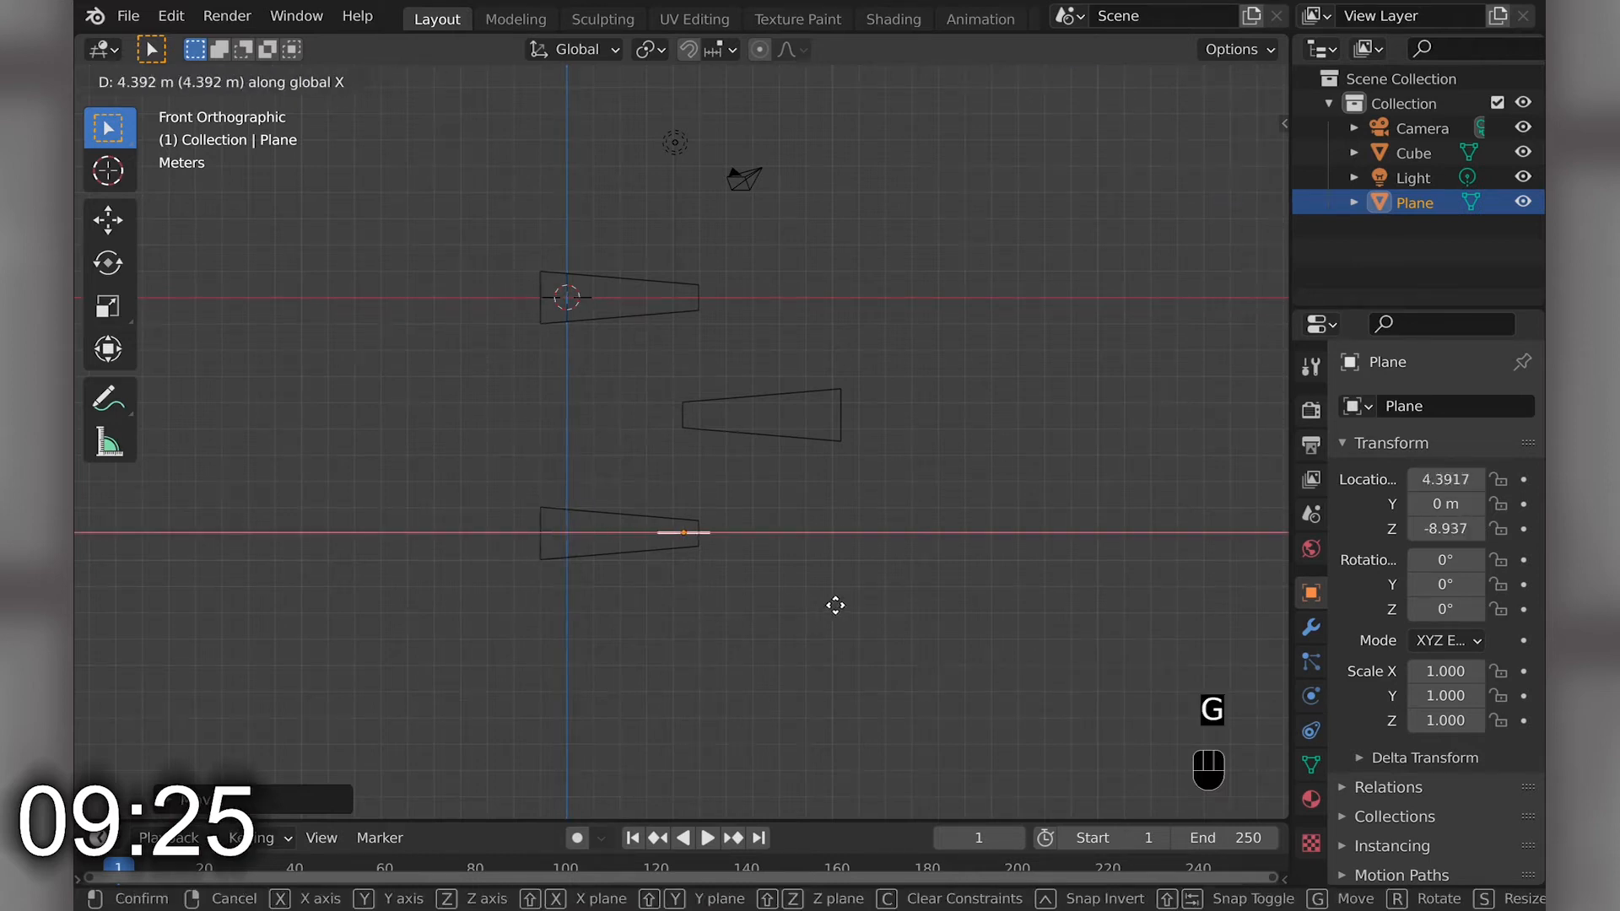
{"action": "left_click", "coordinate": [840, 619]}
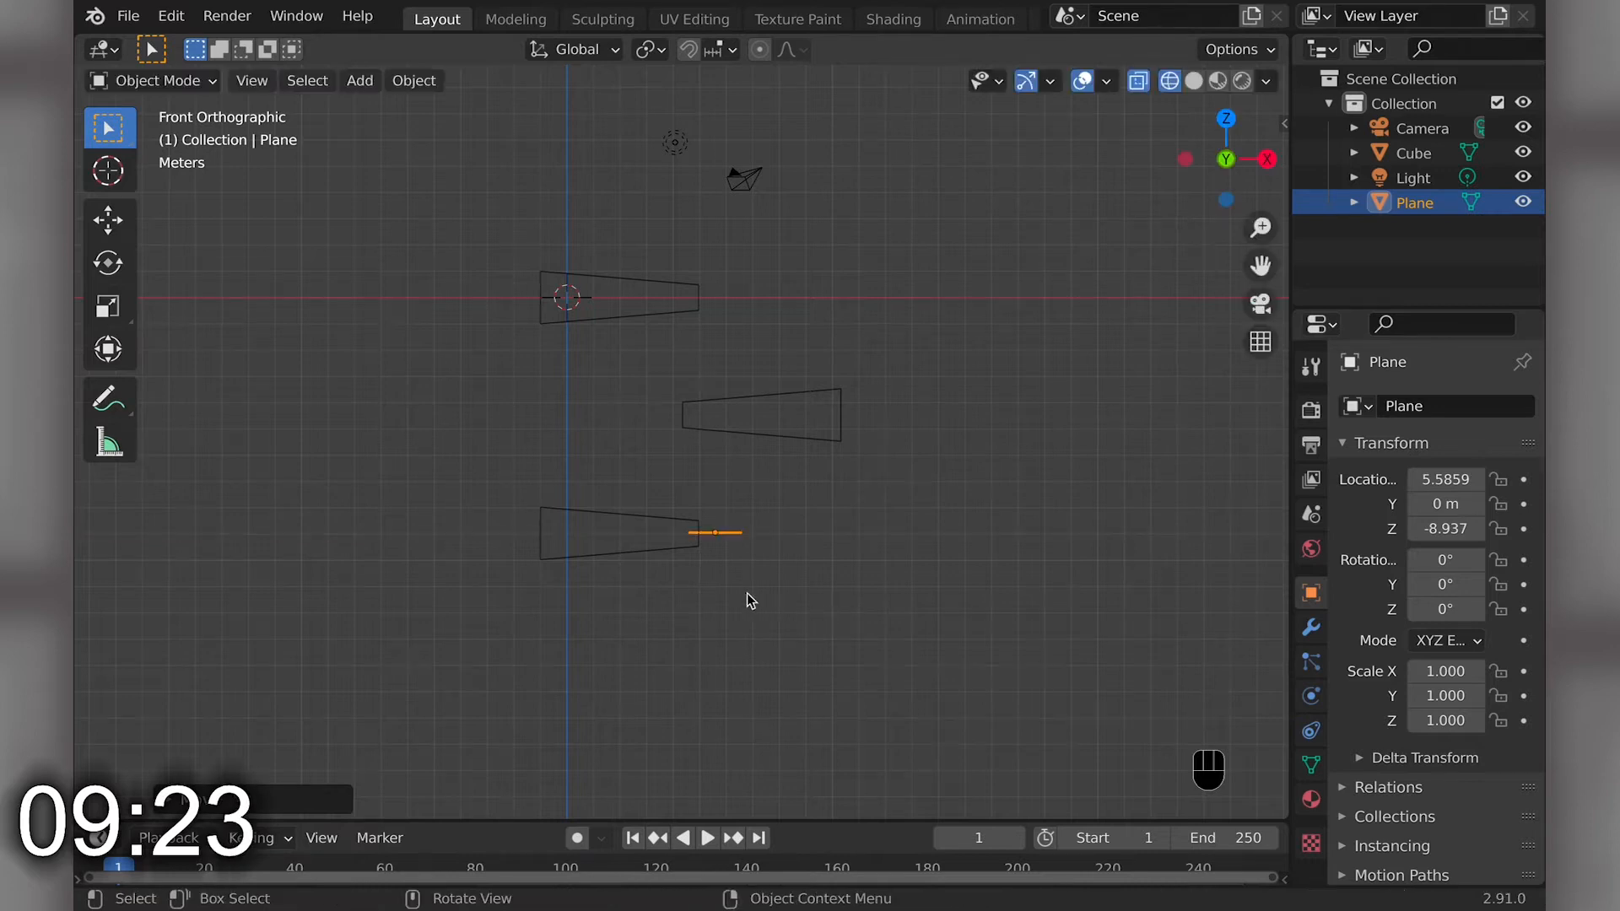
- Extrude the plane downward along Z by about 0.58 m to form a thin slab
{"action": "key", "text": "Tab"}
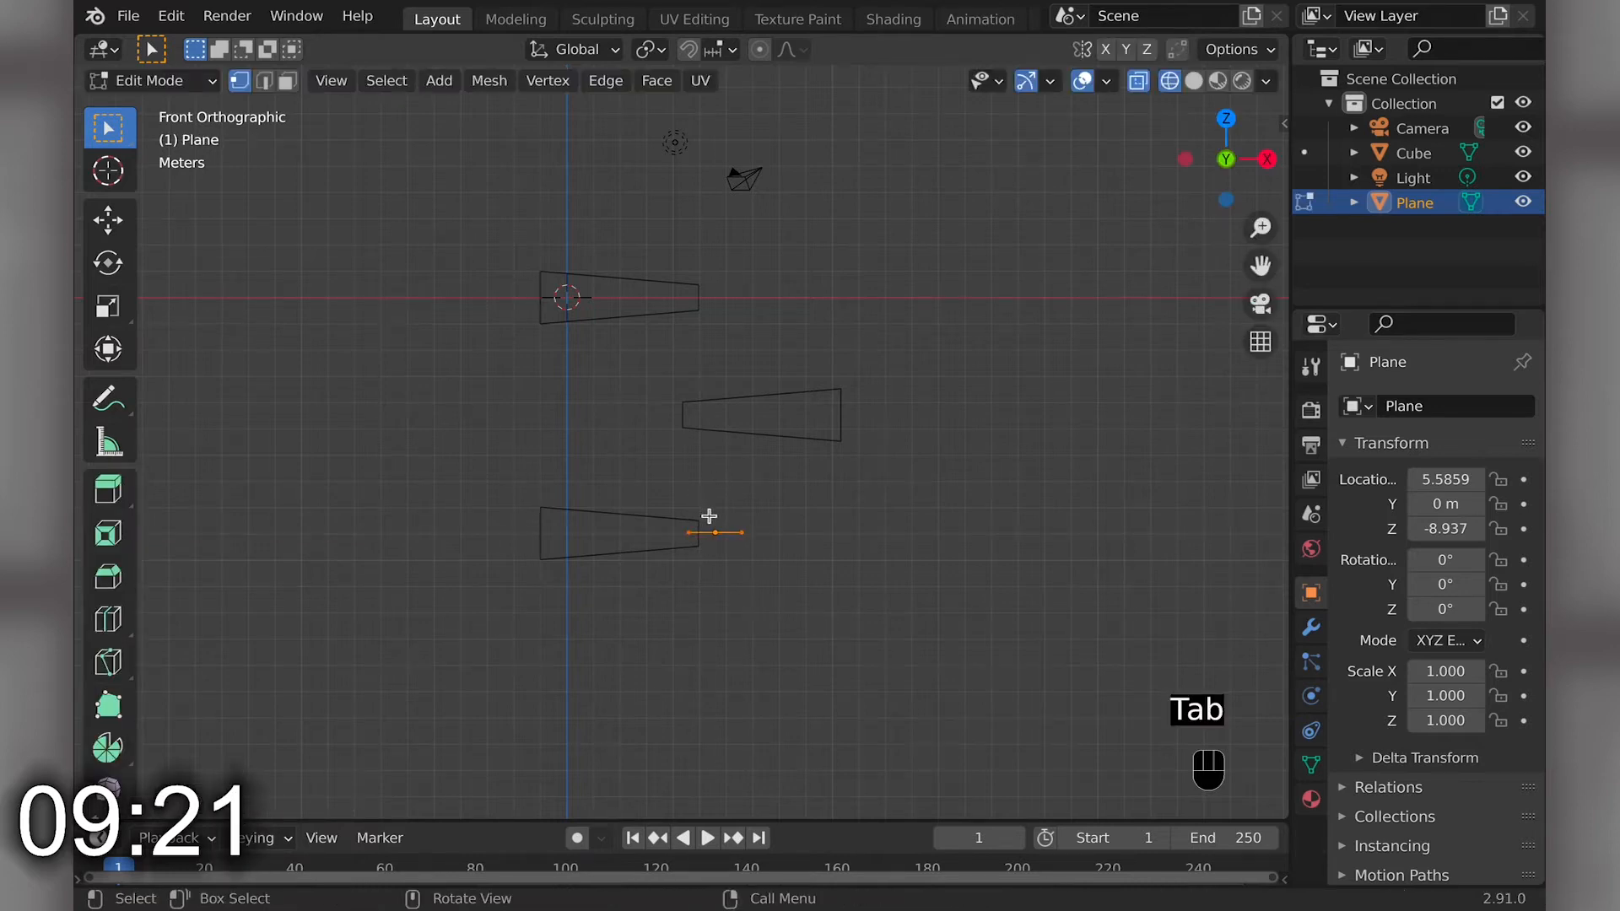
{"action": "key", "text": "e"}
{"action": "key", "text": "z"}
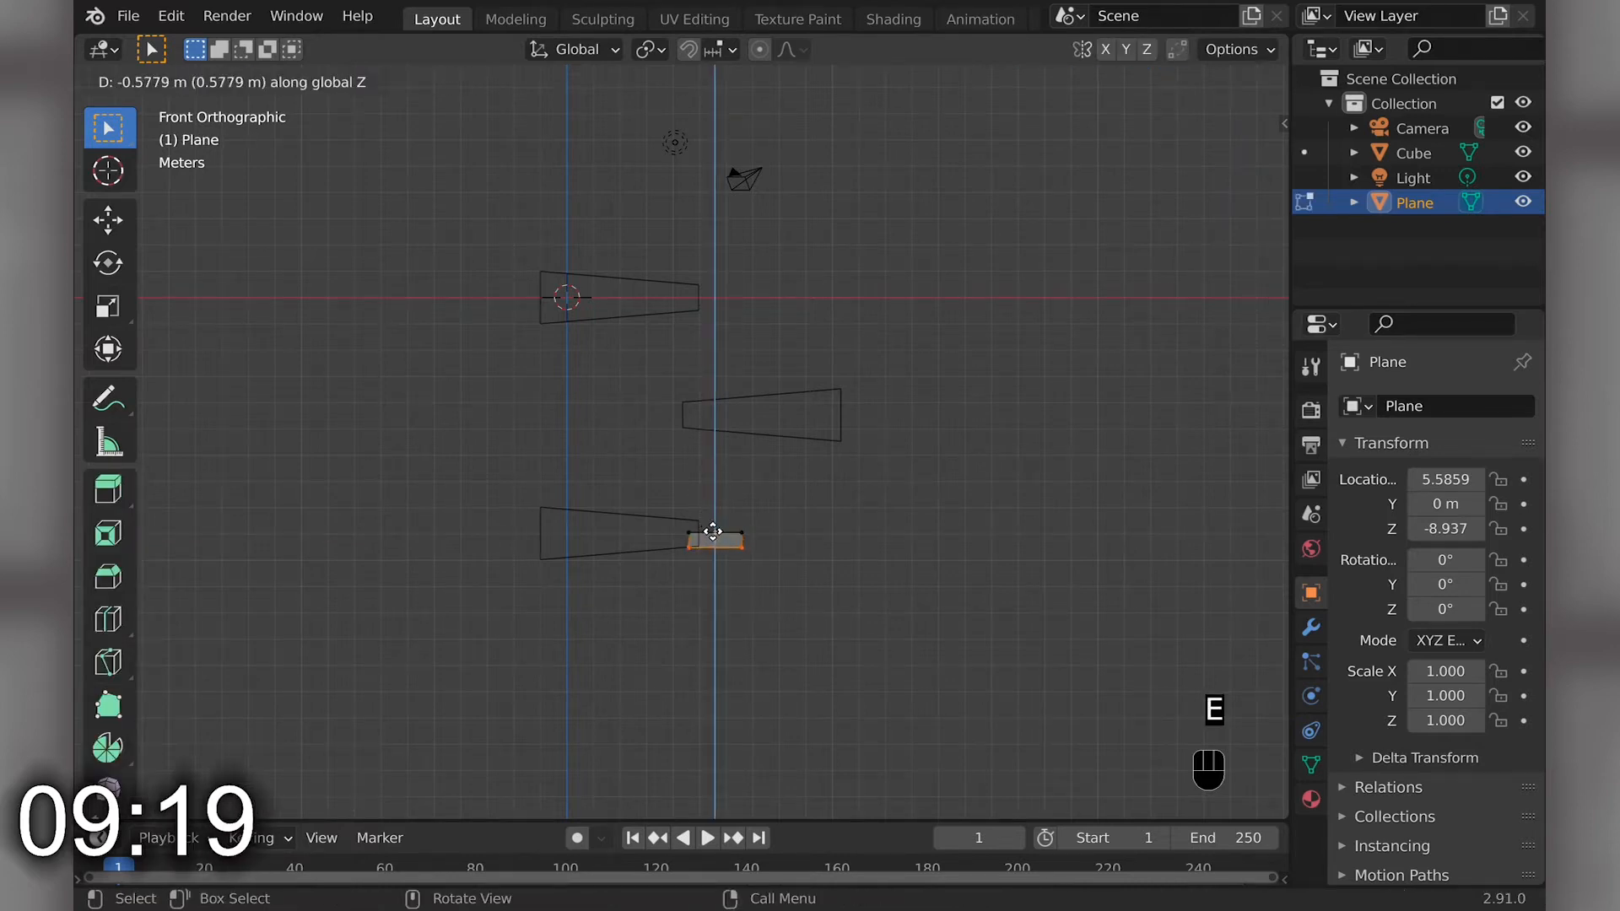
{"action": "left_click", "coordinate": [712, 531]}
- Stretch the slab into a long floor by moving its right-end vertices outward along X
{"action": "left_click_drag", "start_coordinate": [721, 514], "coordinate": [774, 582]}
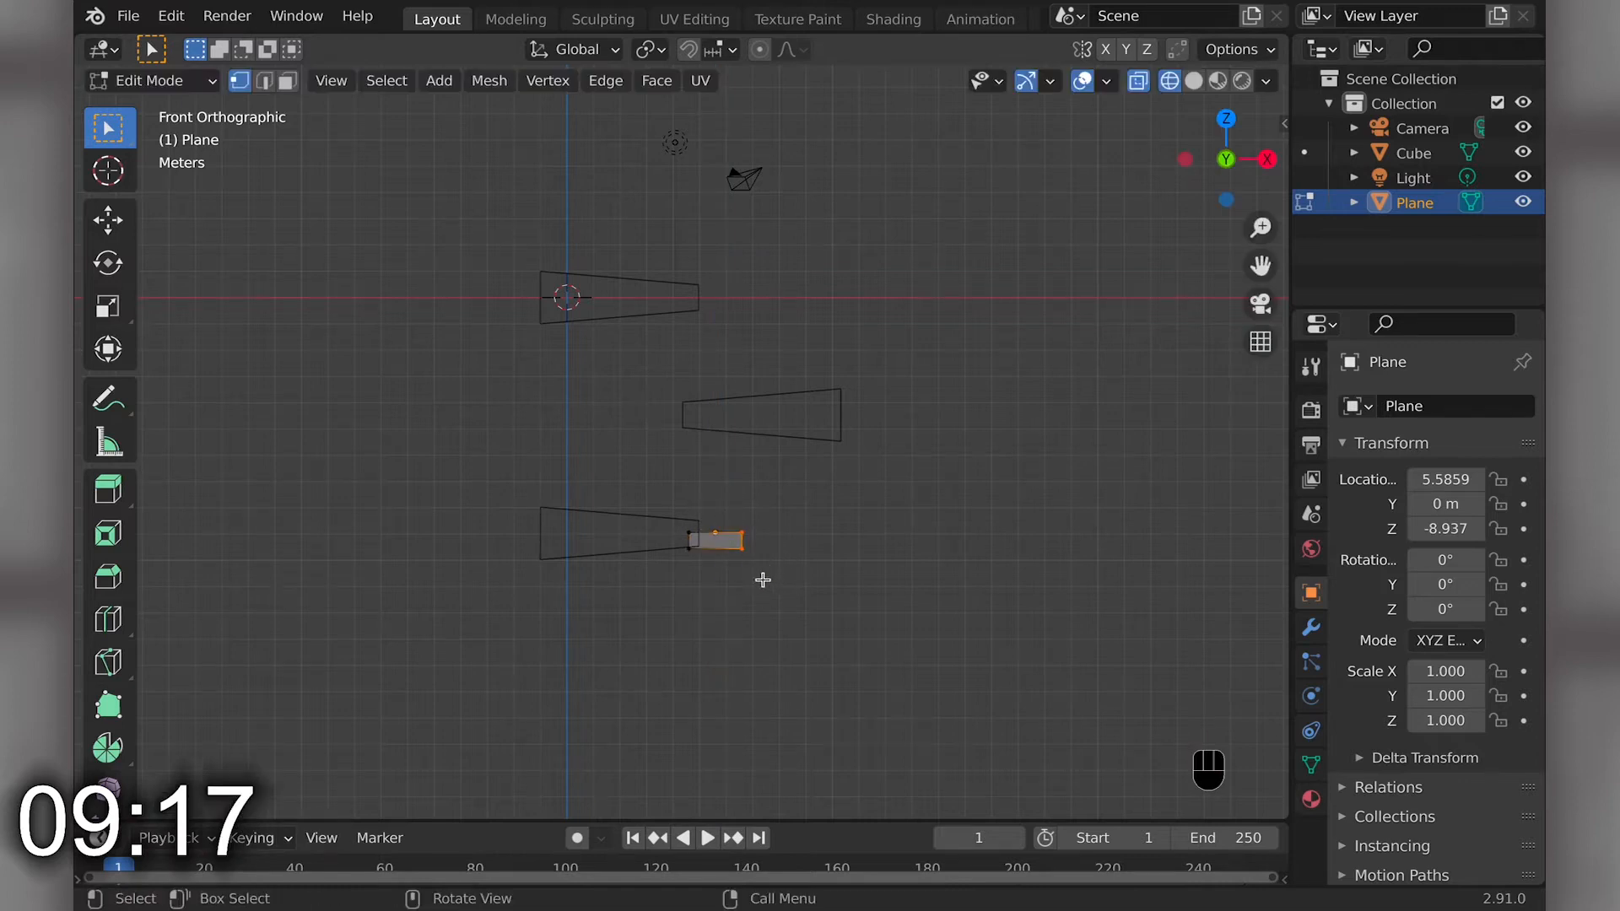
{"action": "key", "text": "g"}
{"action": "key", "text": "x"}
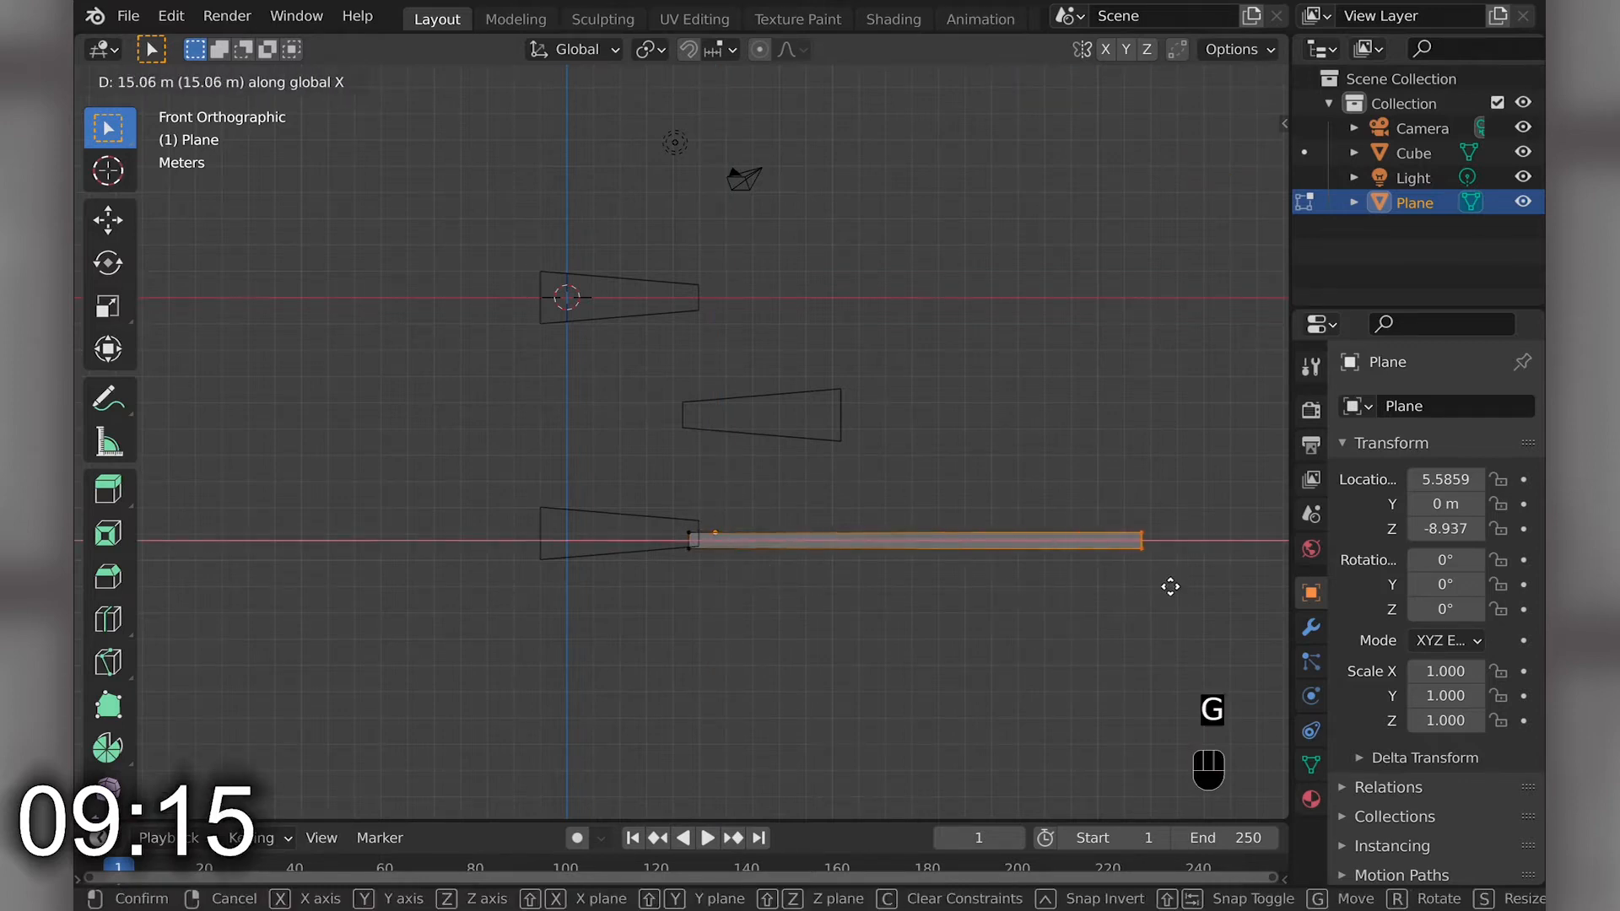
{"action": "left_click", "coordinate": [1228, 576]}
- Add a new cube and scale it in X and Z only, by about 10.585, keeping its Y thickness
{"action": "middle_click_drag", "start_coordinate": [935, 487], "coordinate": [578, 419], "text": "shift"}
{"action": "key", "text": "Tab"}
{"action": "key", "text": "shift+a"}
{"action": "mouse_move", "coordinate": [715, 412]}
{"action": "left_click", "coordinate": [854, 438]}
{"action": "key", "text": "KP_1"}
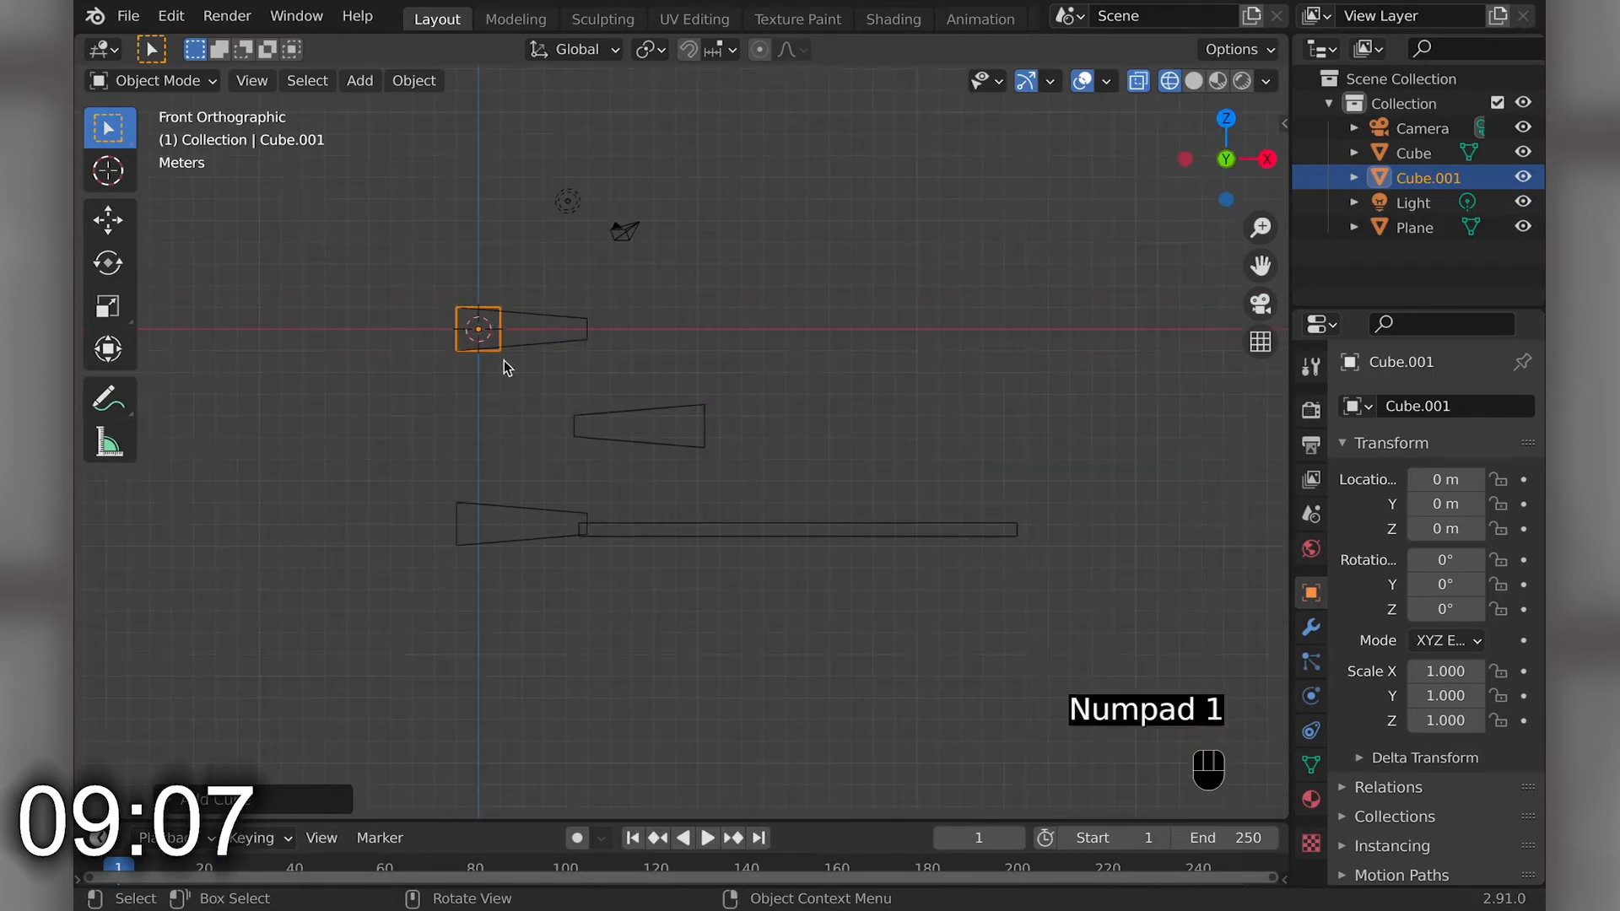
{"action": "key", "text": "s"}
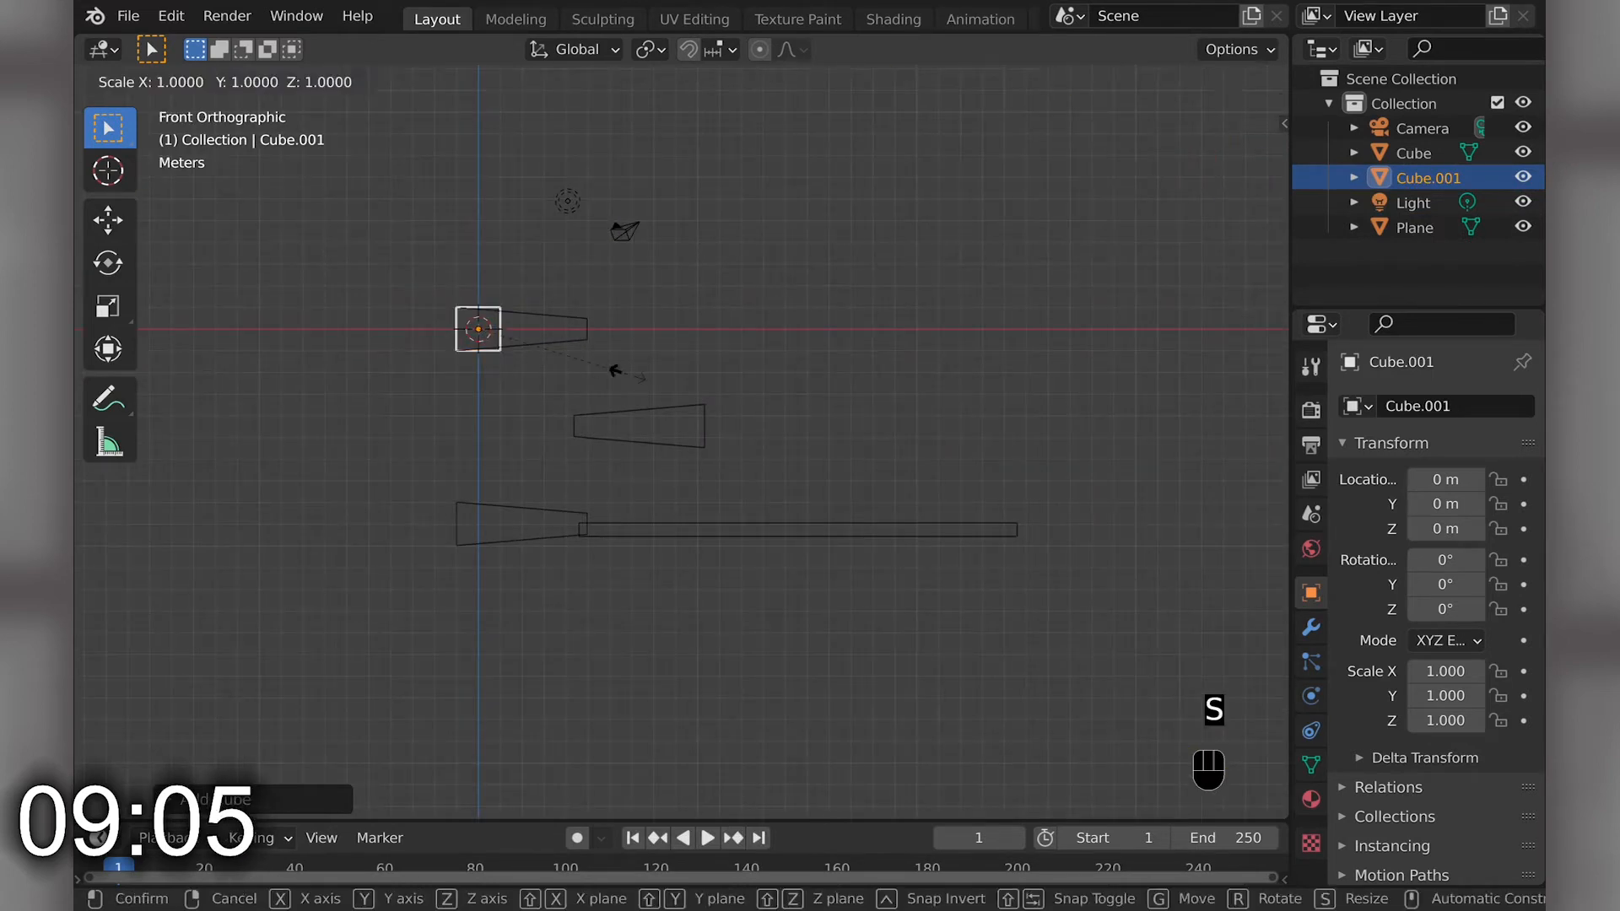
{"action": "key", "text": "z"}
{"action": "key", "text": "shift+y"}
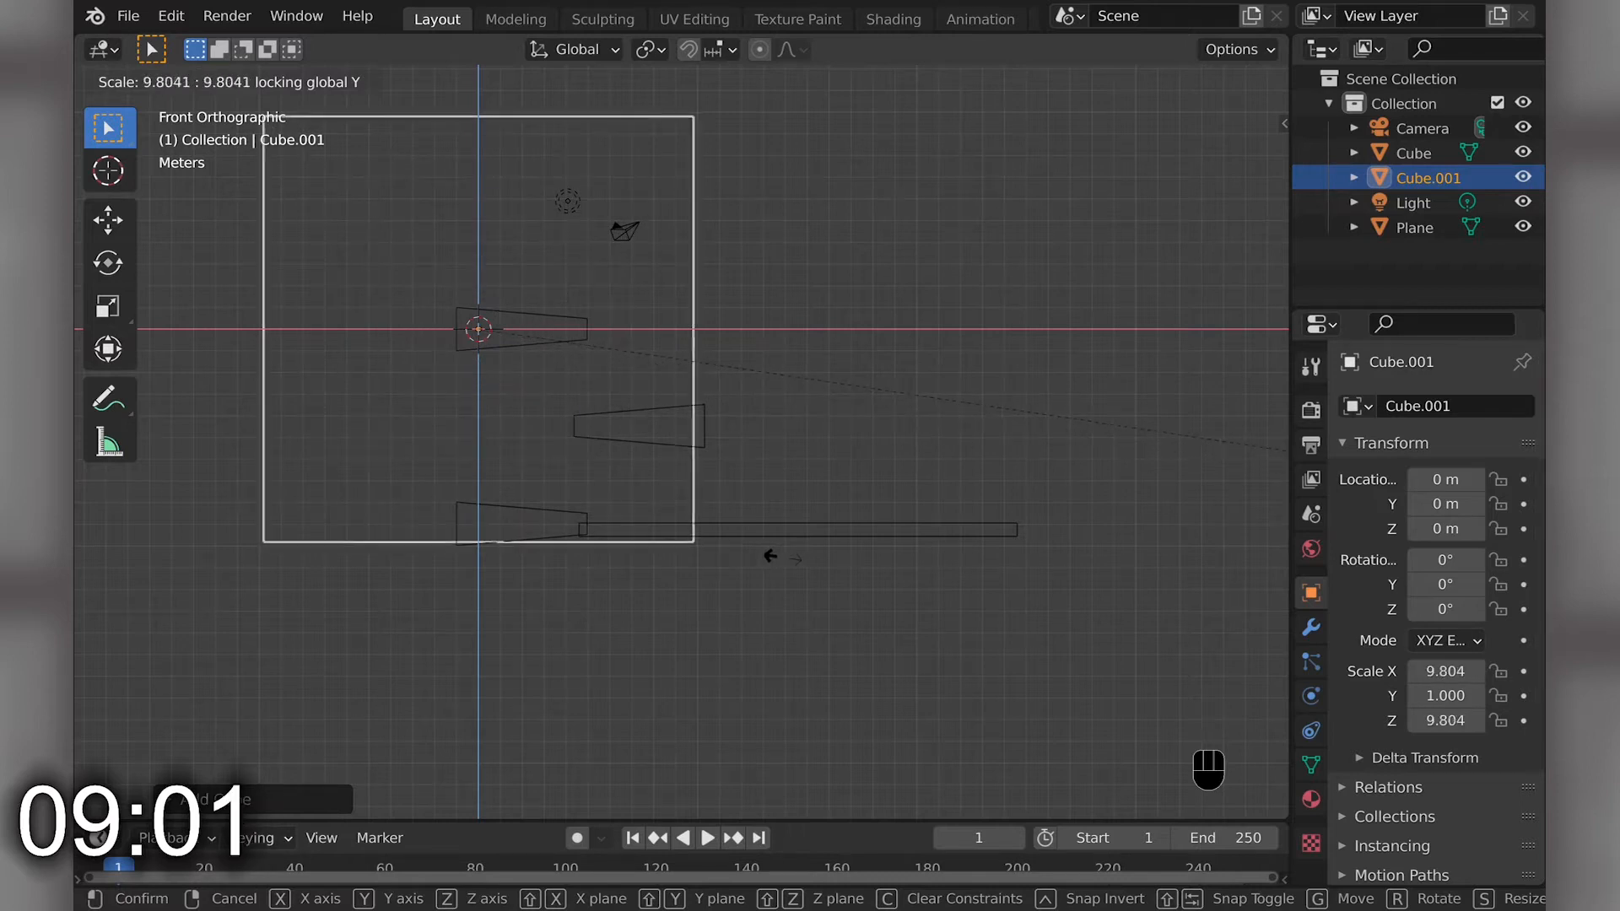
{"action": "left_click", "coordinate": [904, 580]}
- Move the large box along X to about 9.66 m so its left side lines up with the blocks' wide ends
{"action": "key", "text": "g"}
{"action": "key", "text": "x"}
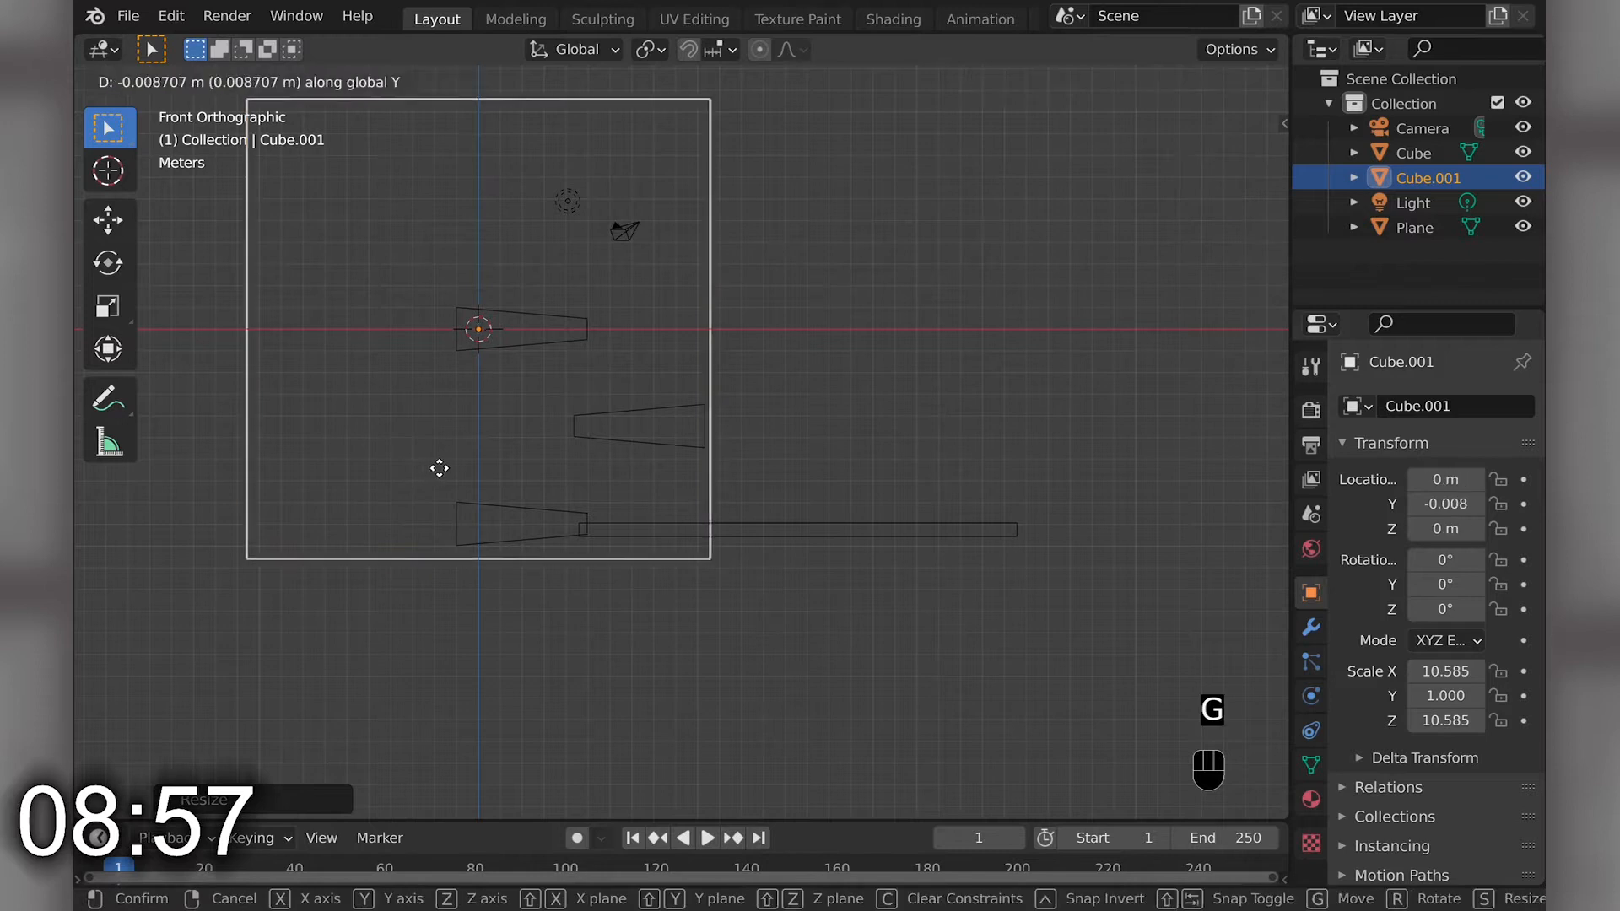
{"action": "left_click", "coordinate": [642, 492]}
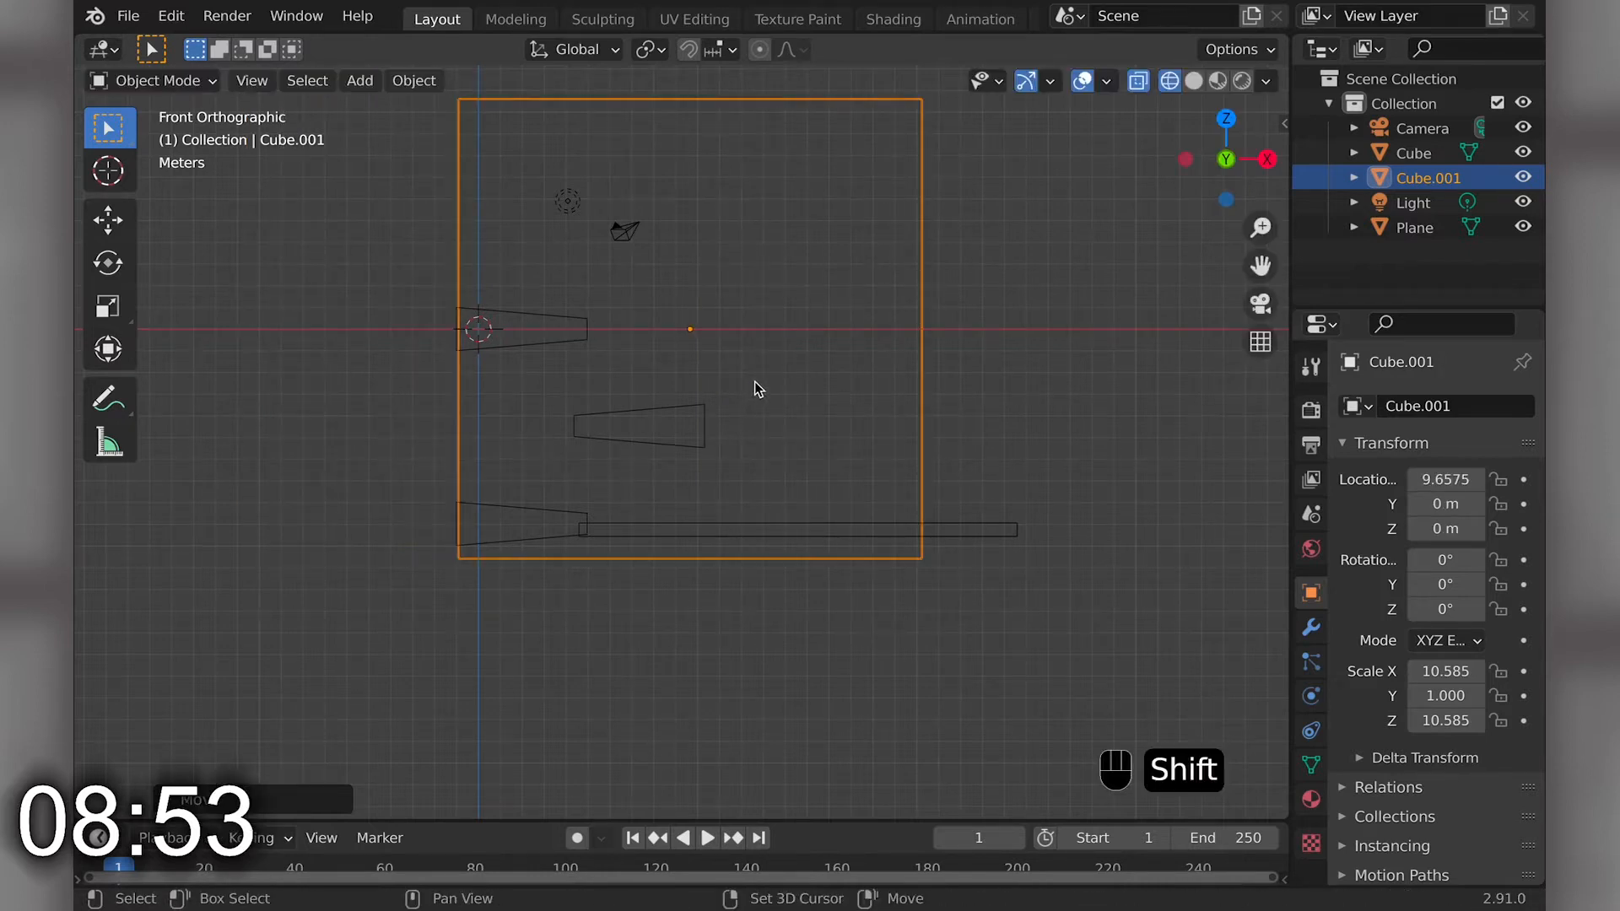
- Extend the large box's right side along X to the far end of the floor slab
{"action": "key", "text": "Tab"}
{"action": "scroll", "coordinate": [875, 215], "scroll_direction": "down", "scroll_amount": 3}
{"action": "left_click_drag", "start_coordinate": [775, 184], "coordinate": [884, 612]}
{"action": "key", "text": "g"}
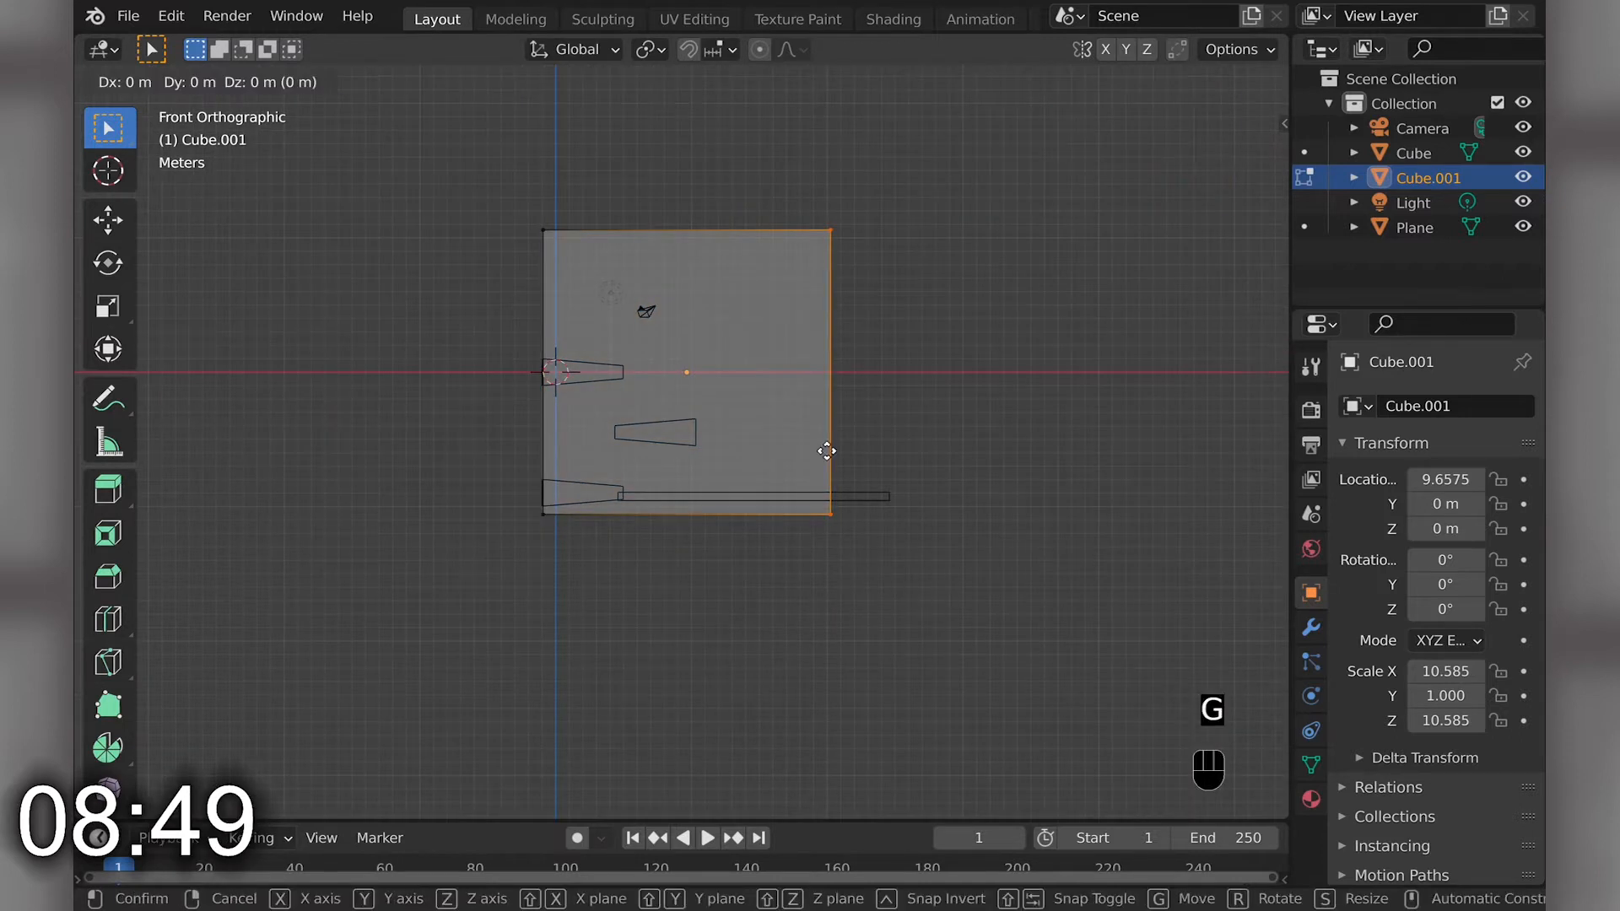
{"action": "key", "text": "x"}
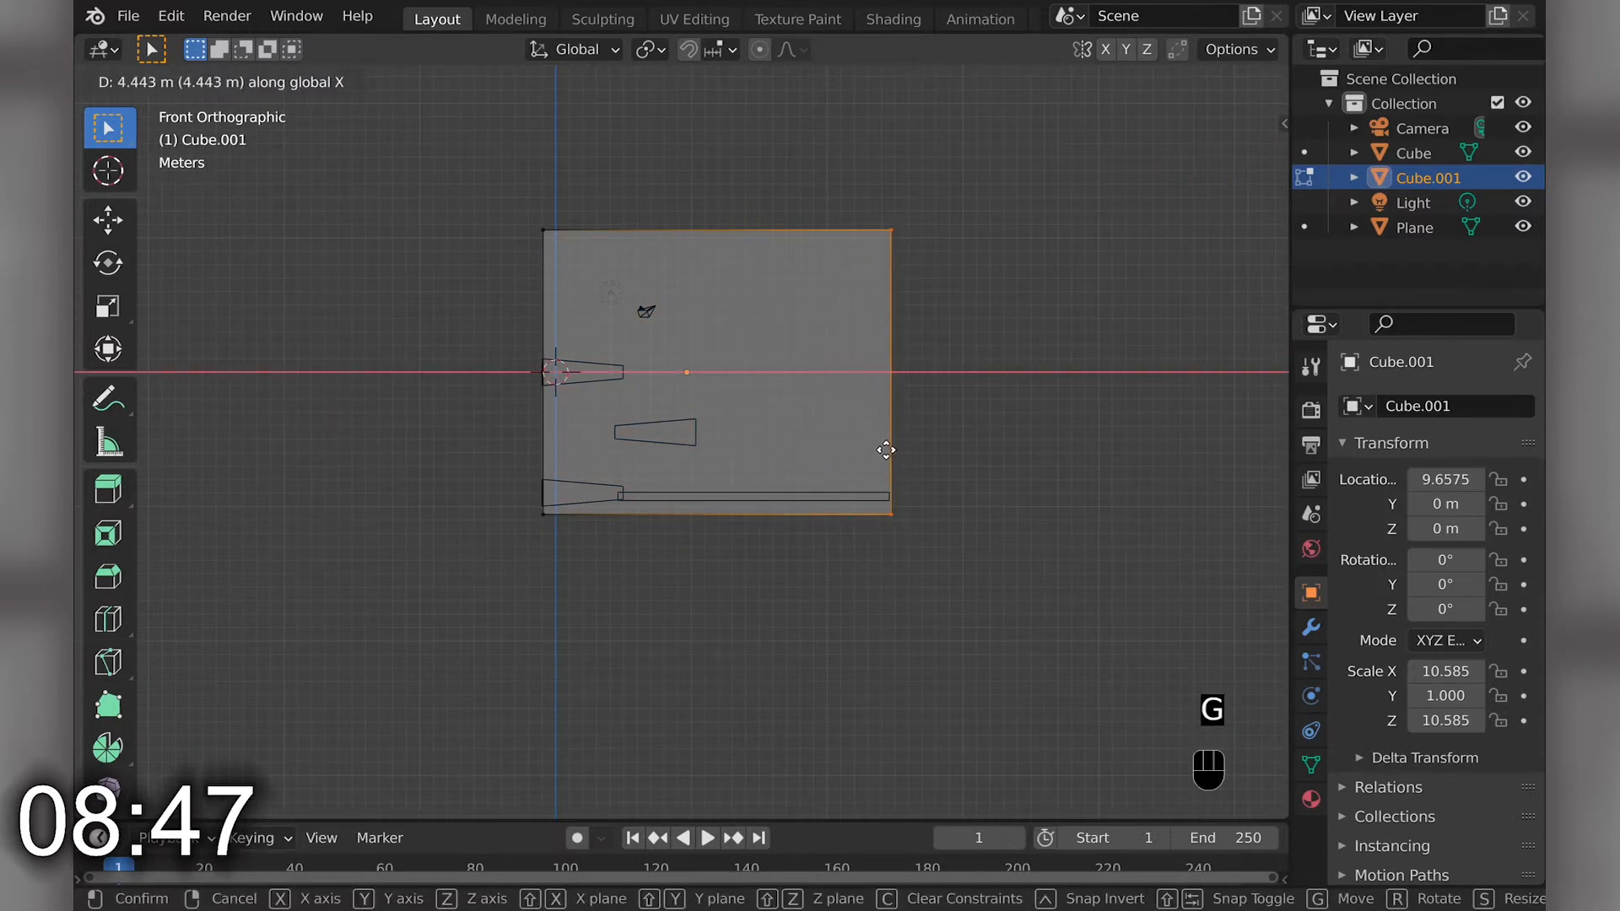
{"action": "left_click", "coordinate": [883, 450]}
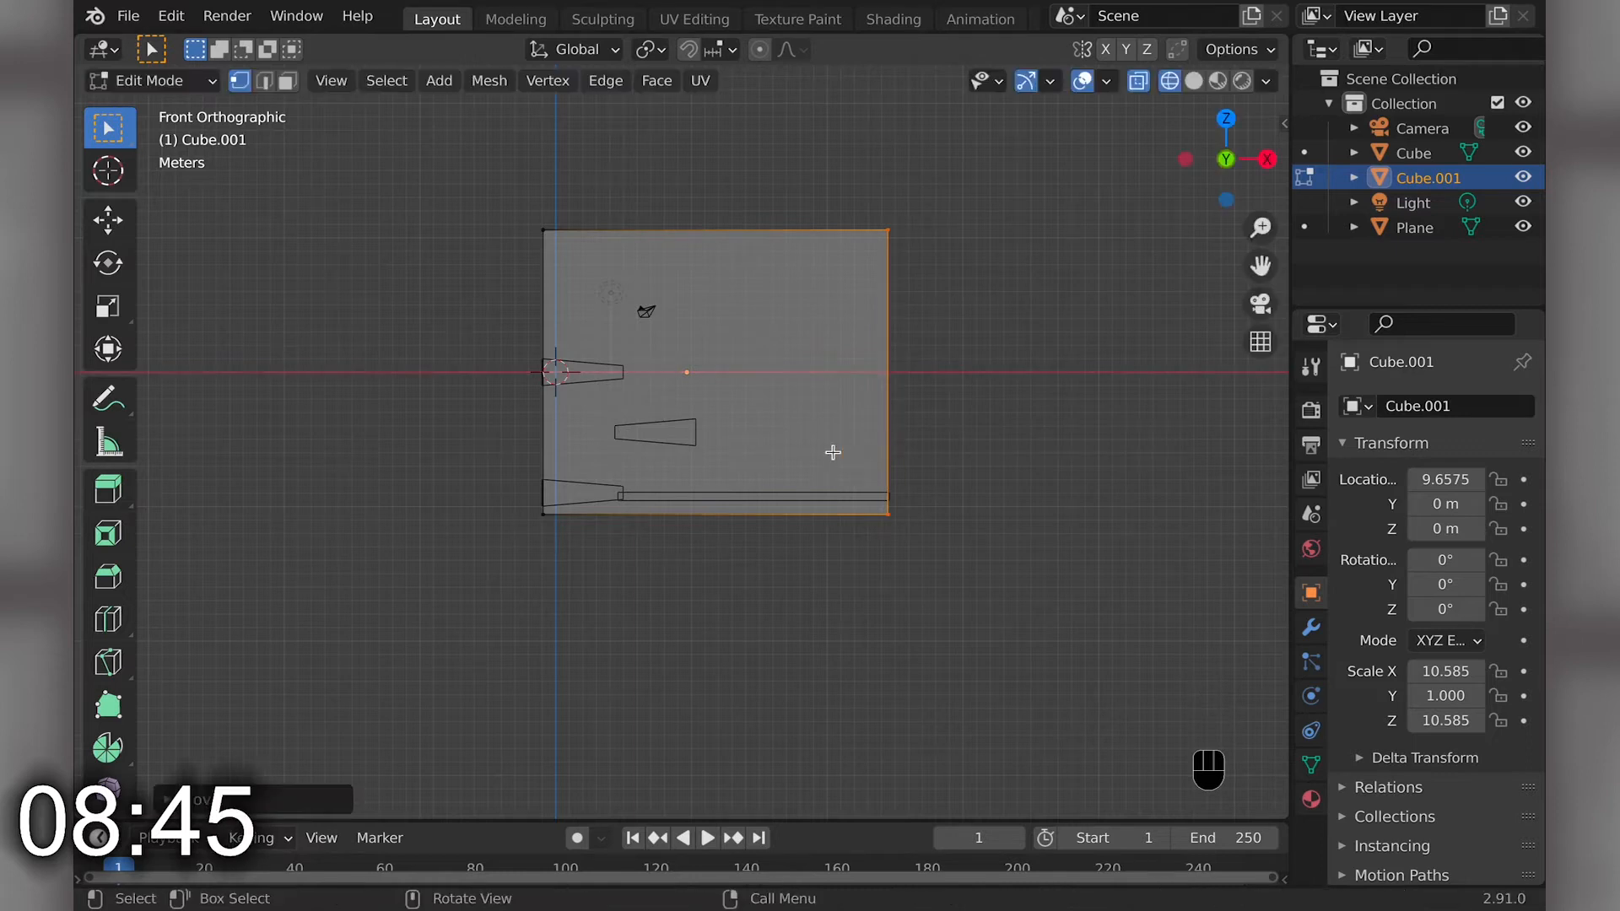
- Recalculate all of the large box's normals to the inside and return to Object Mode
{"action": "key", "text": "a"}
{"action": "key", "text": "alt+n"}
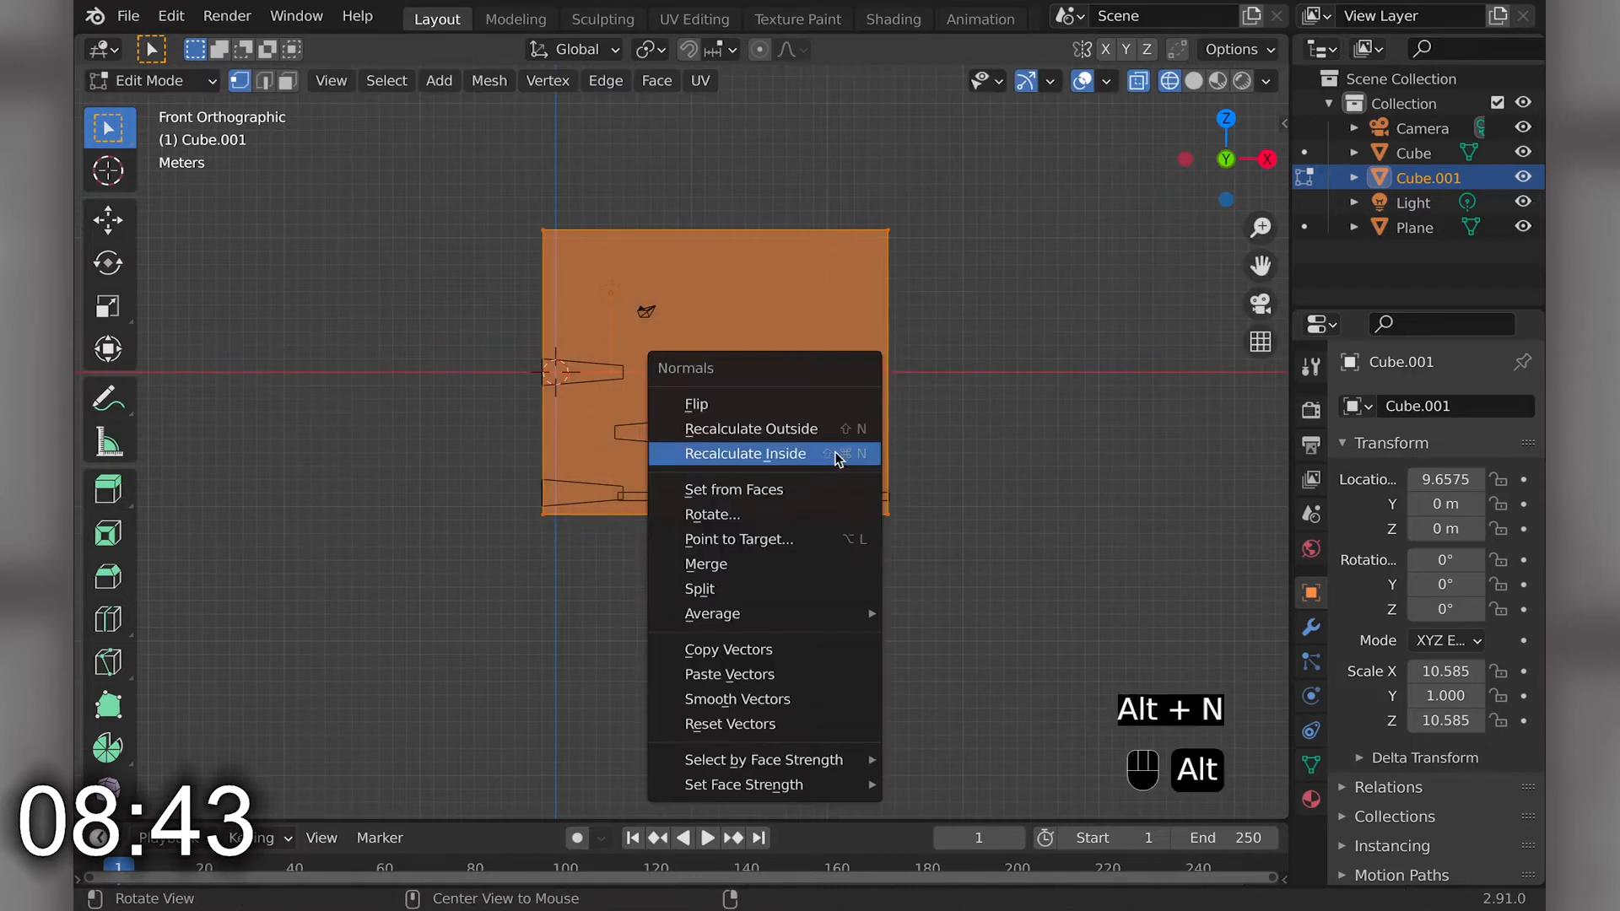
{"action": "left_click", "coordinate": [794, 460]}
{"action": "middle_click_drag", "start_coordinate": [770, 448], "coordinate": [748, 448]}
{"action": "key", "text": "Tab"}
- Switch to solid shading, enable Fluid physics on the large box and set its type to Domain
{"action": "key", "text": "shift+z"}
{"action": "left_click", "coordinate": [1310, 628]}
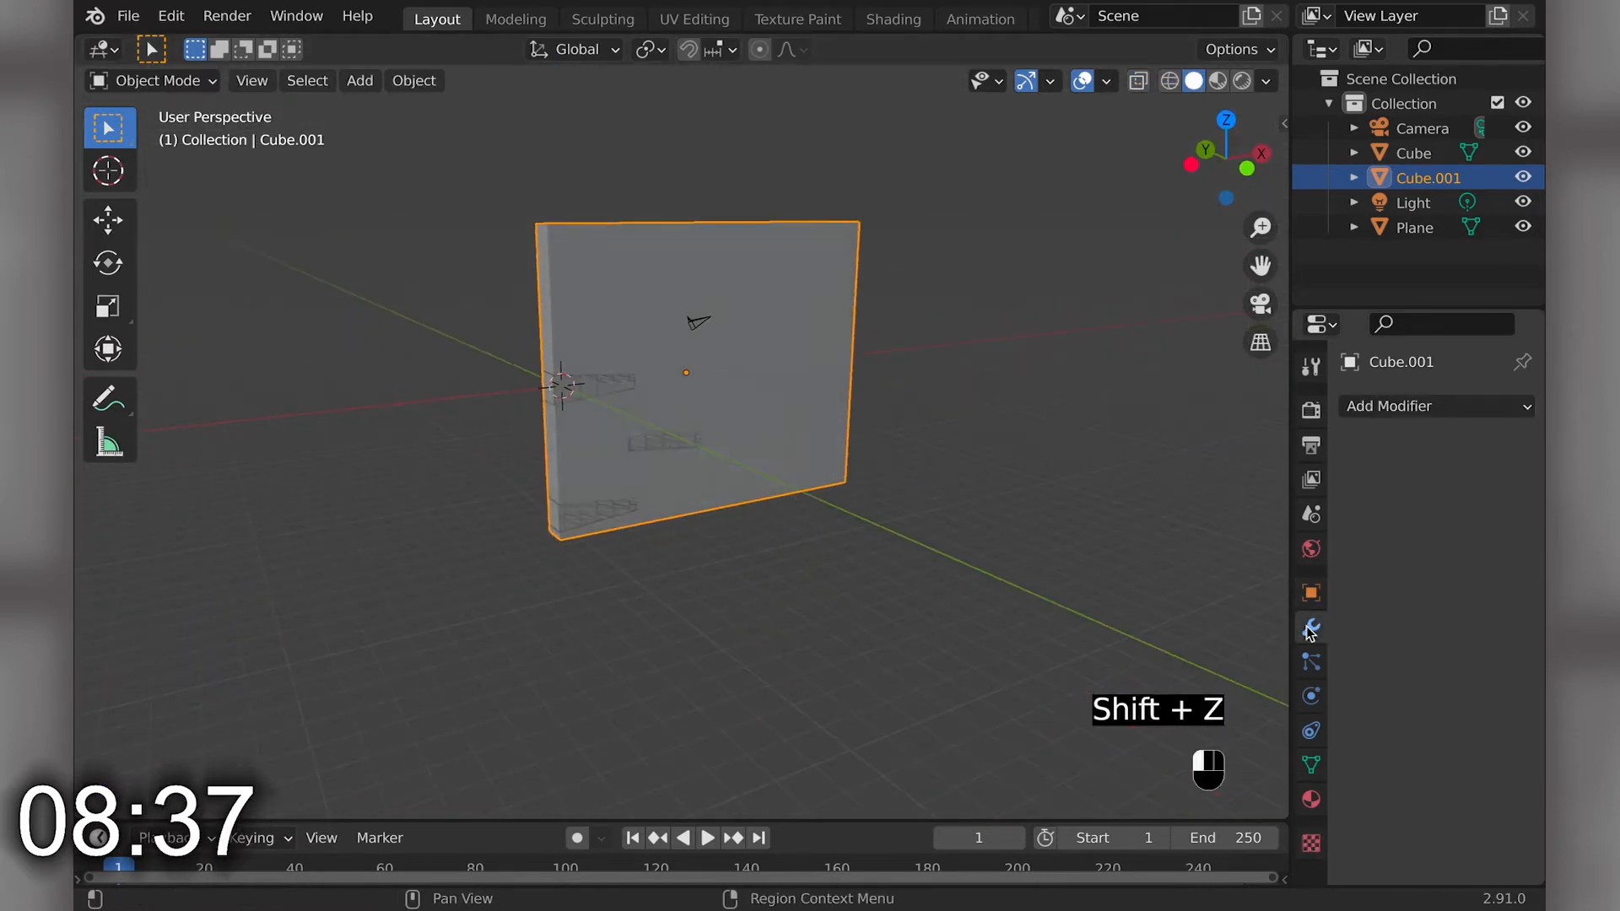
{"action": "left_click", "coordinate": [1310, 731]}
{"action": "left_click", "coordinate": [1310, 696]}
{"action": "left_click", "coordinate": [1395, 570]}
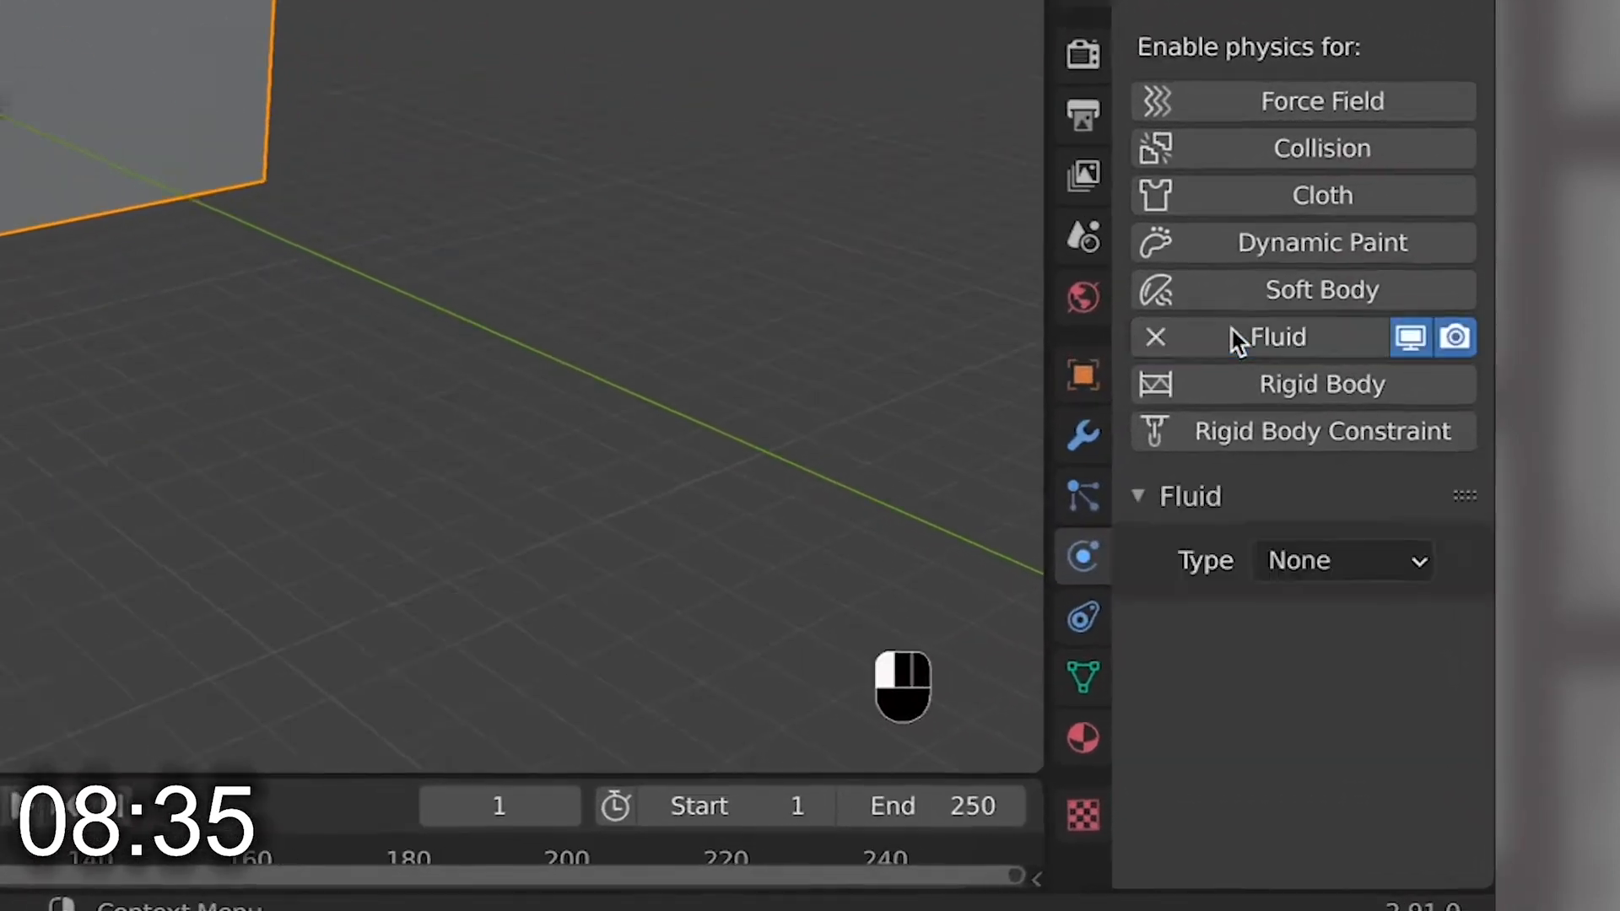
{"action": "left_click", "coordinate": [1367, 567]}
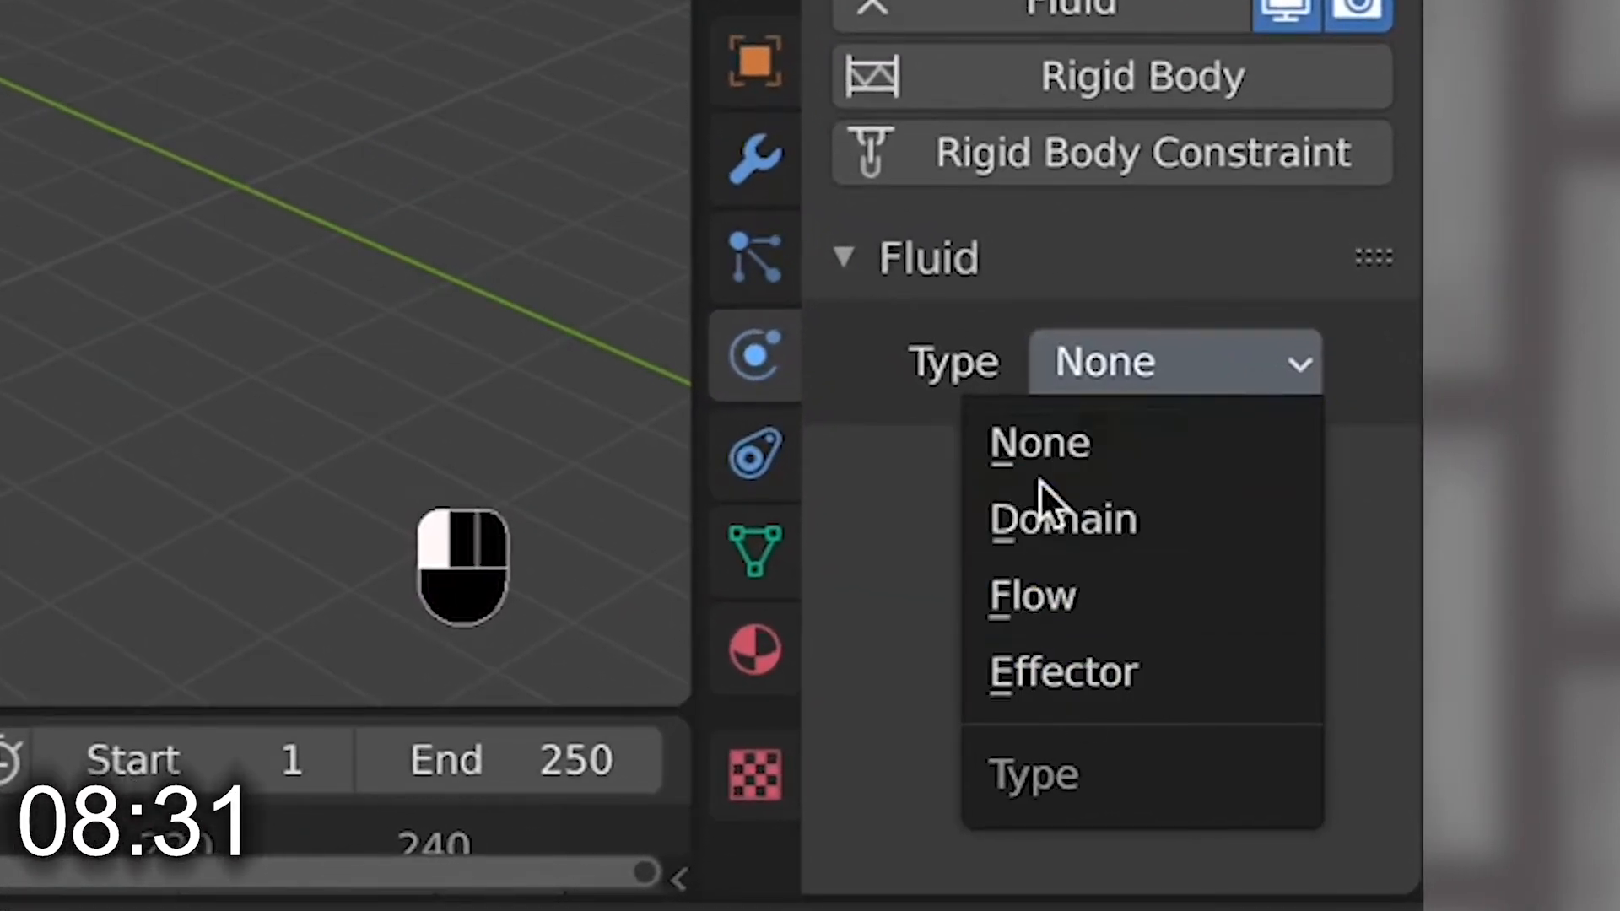
{"action": "left_click", "coordinate": [1045, 512]}
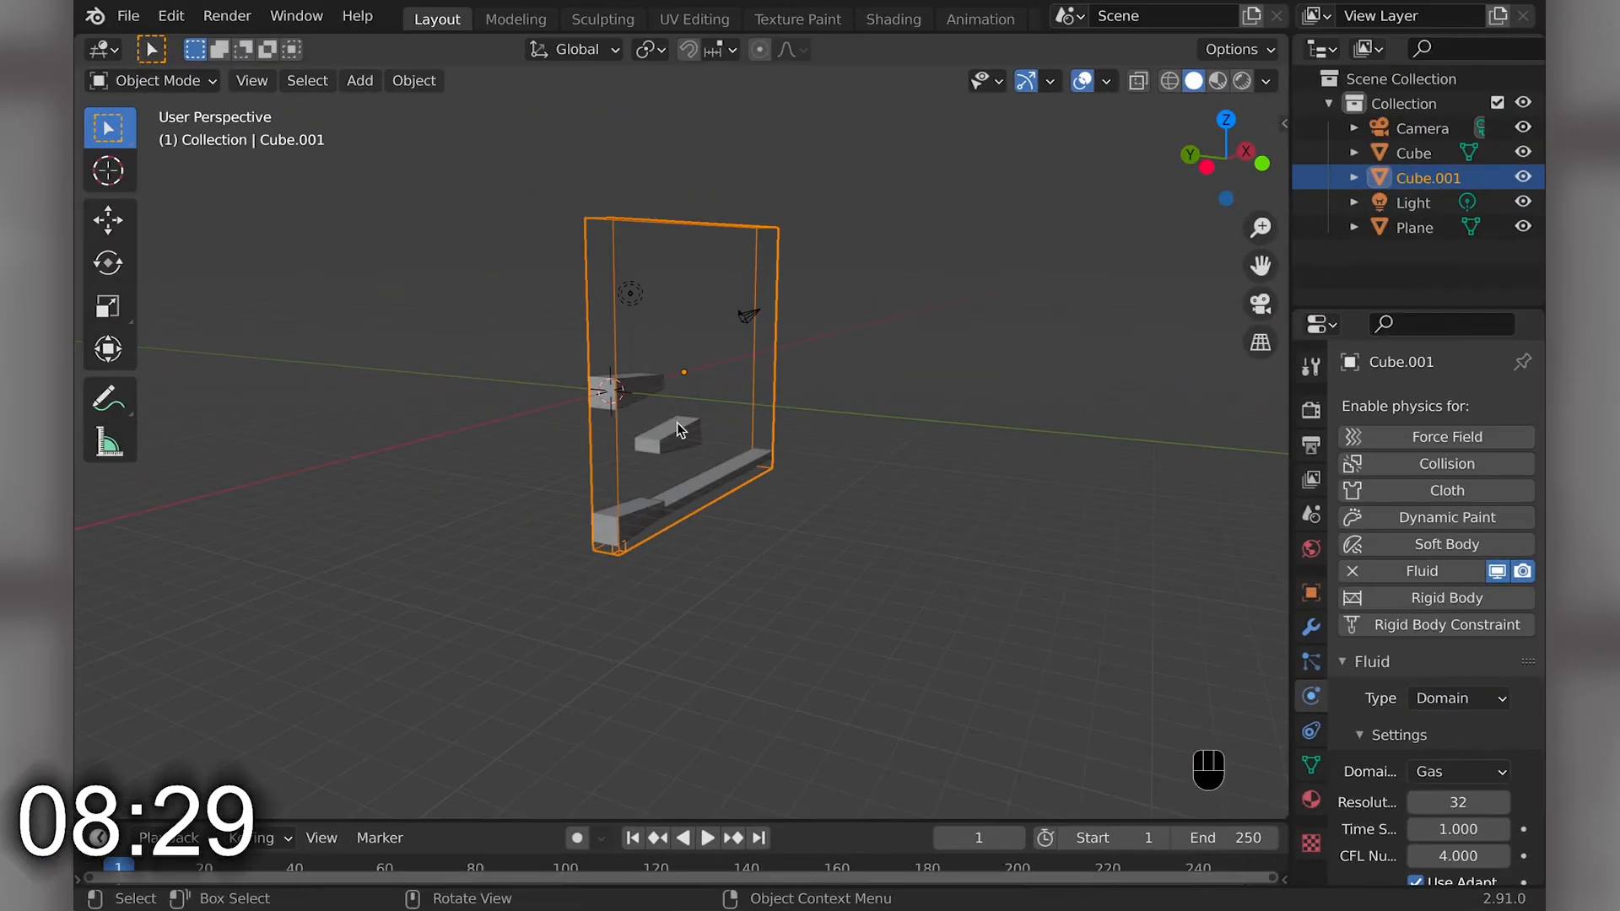
- Enable Fluid physics on the tapered blocks and set their type to Effector
{"action": "left_click", "coordinate": [679, 430]}
{"action": "left_click", "coordinate": [1451, 577]}
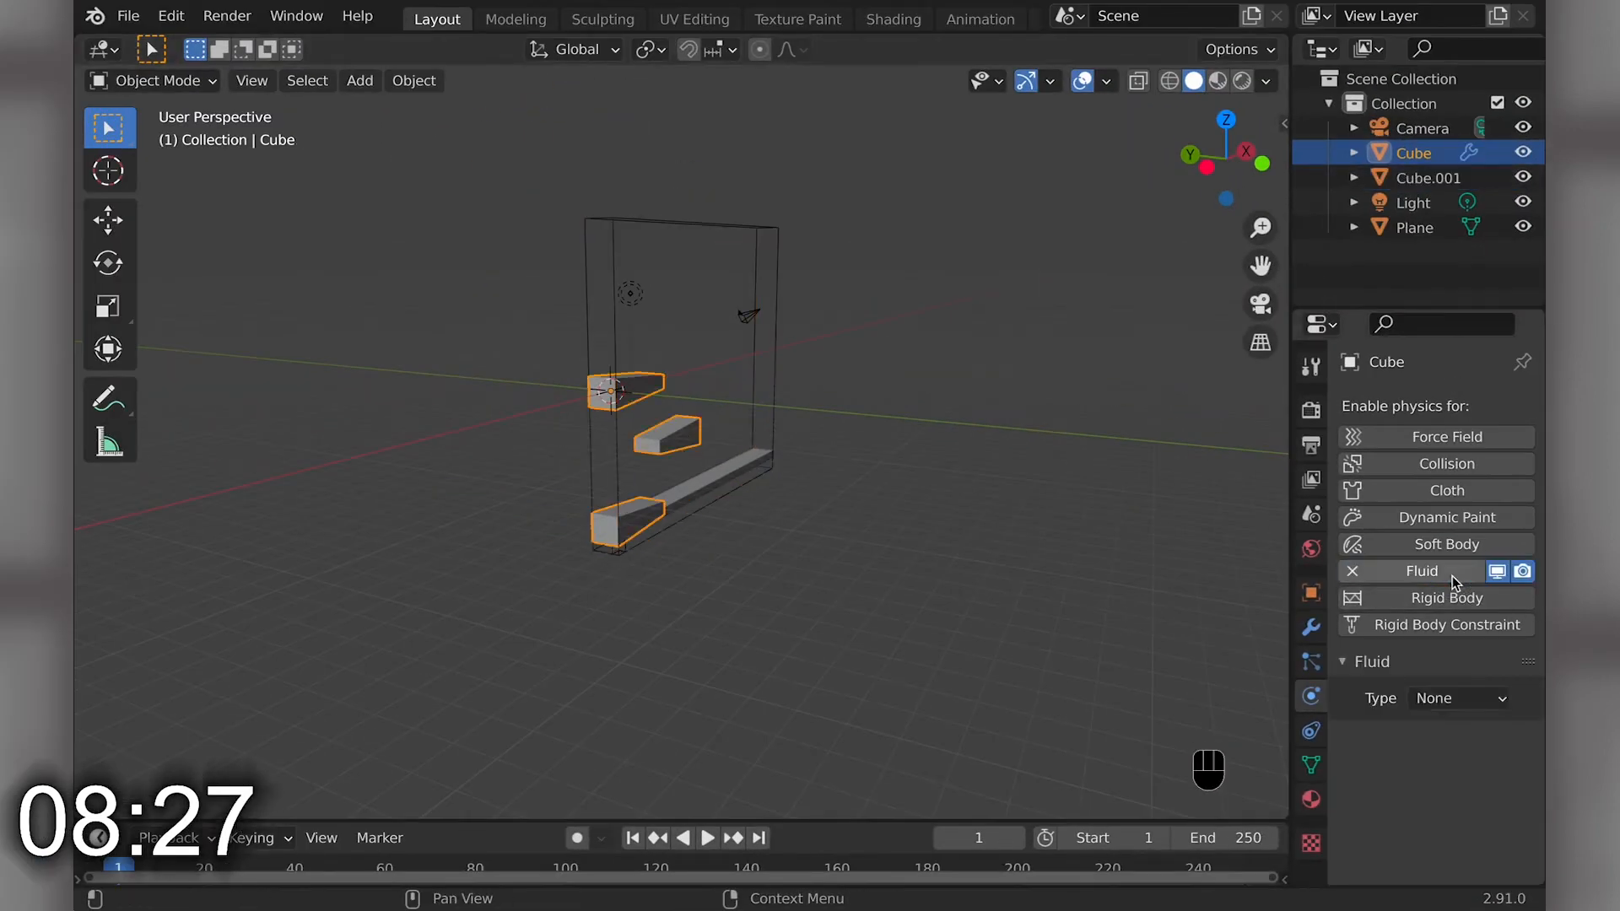
{"action": "left_click", "coordinate": [1444, 699]}
{"action": "left_click", "coordinate": [1434, 801]}
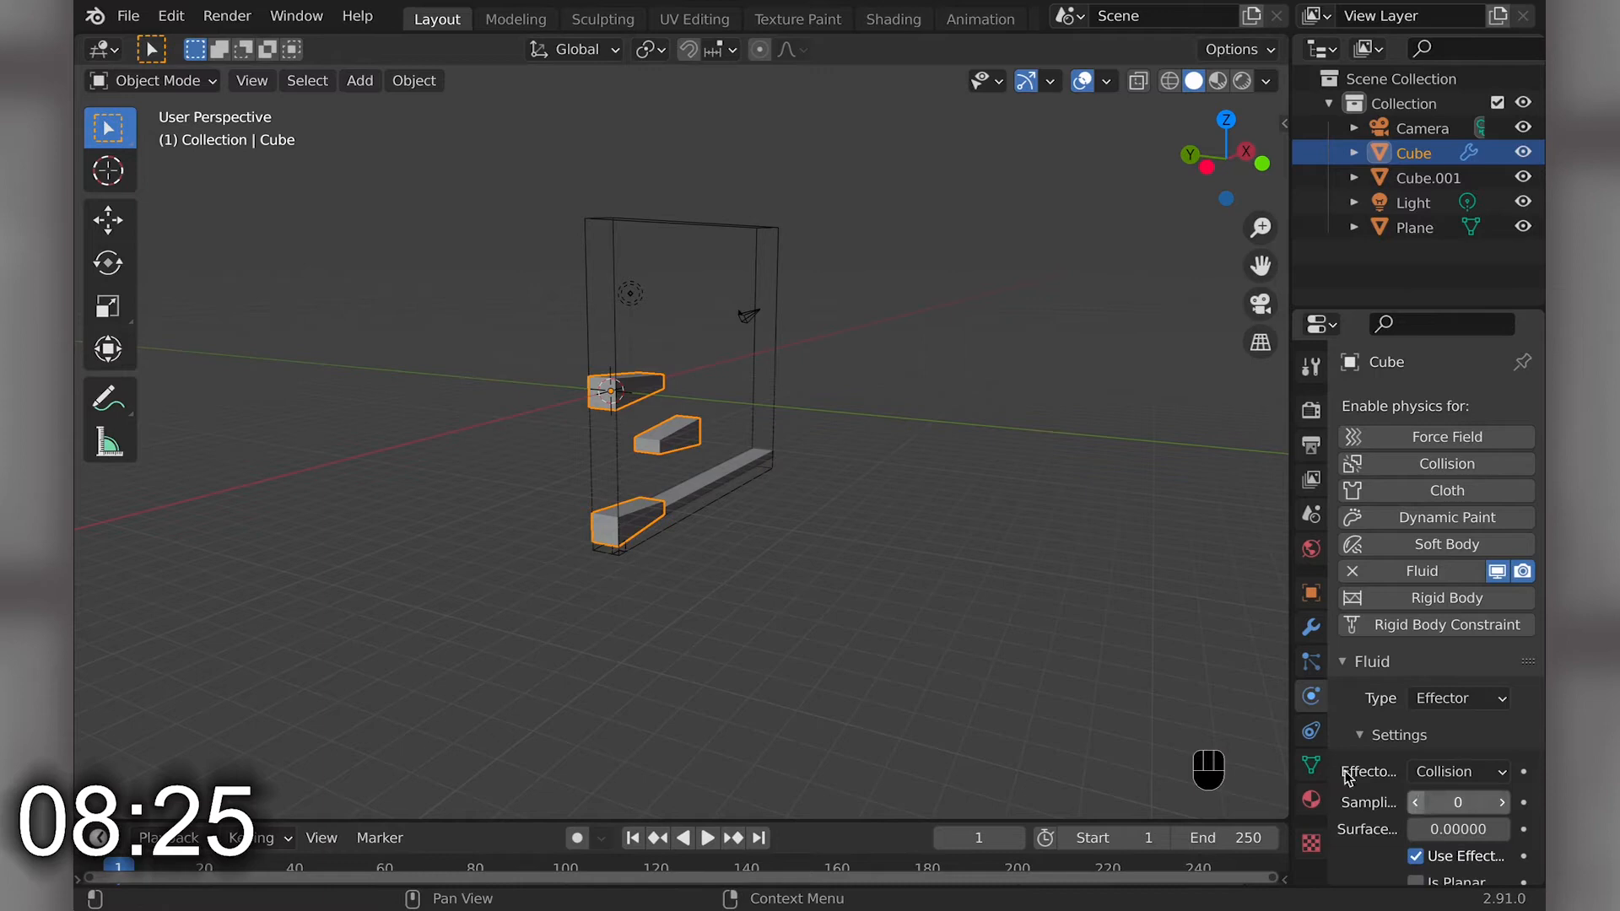
- Enable Fluid physics on the floor slab, set its type to Effector and its surface thickness to 0.3
{"action": "left_click", "coordinate": [709, 498]}
{"action": "left_click", "coordinate": [1423, 571]}
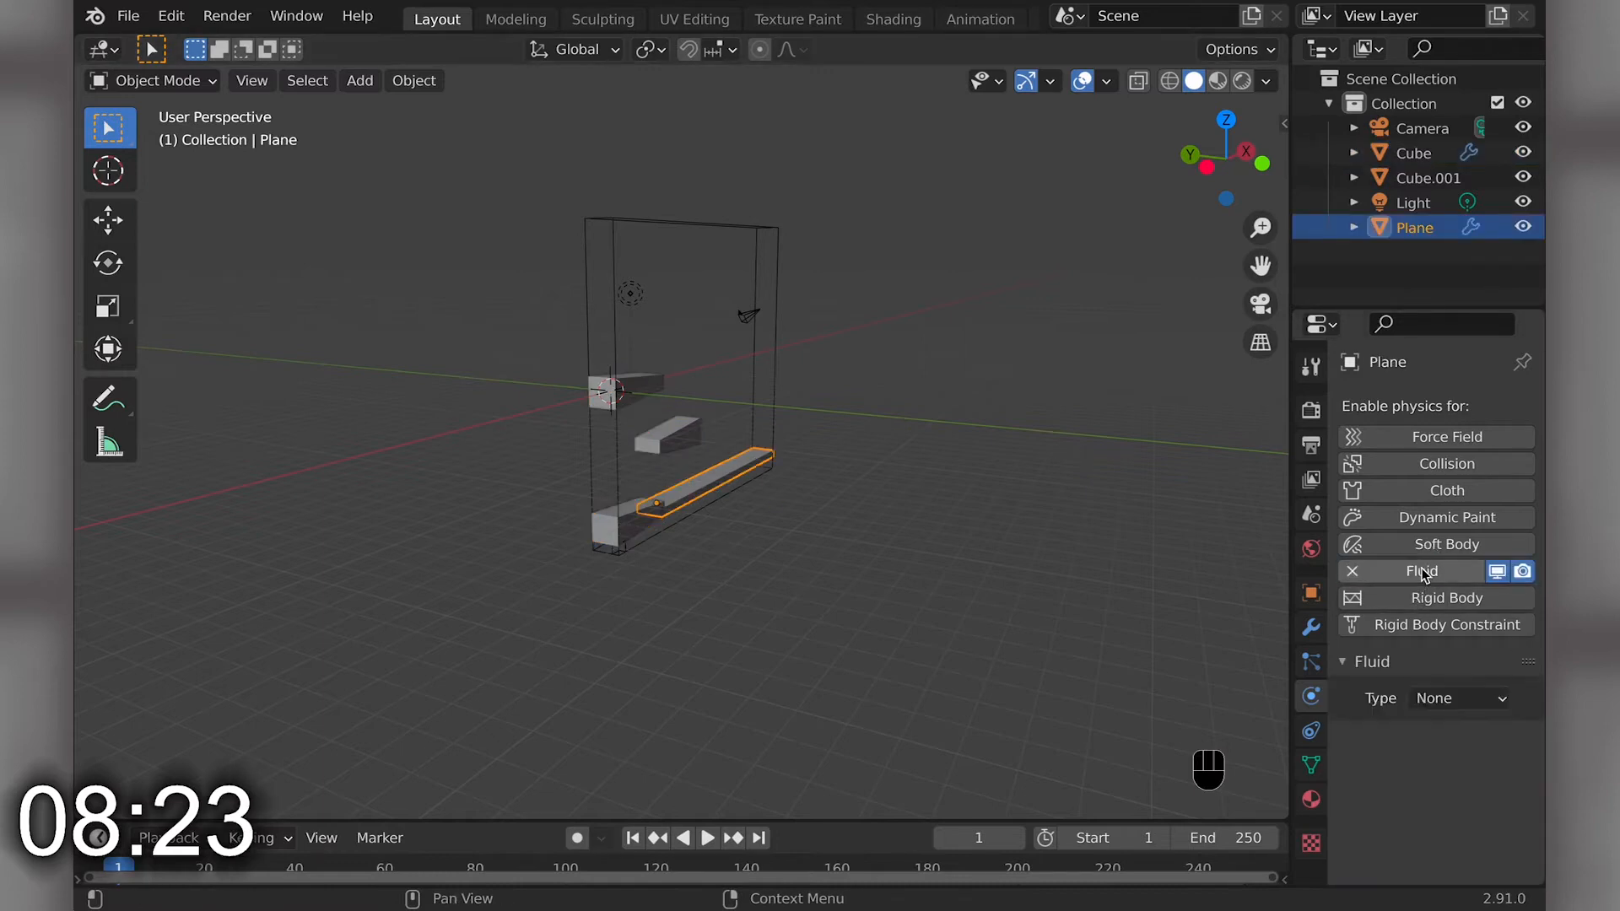
{"action": "left_click", "coordinate": [1431, 701]}
{"action": "left_click", "coordinate": [1428, 806]}
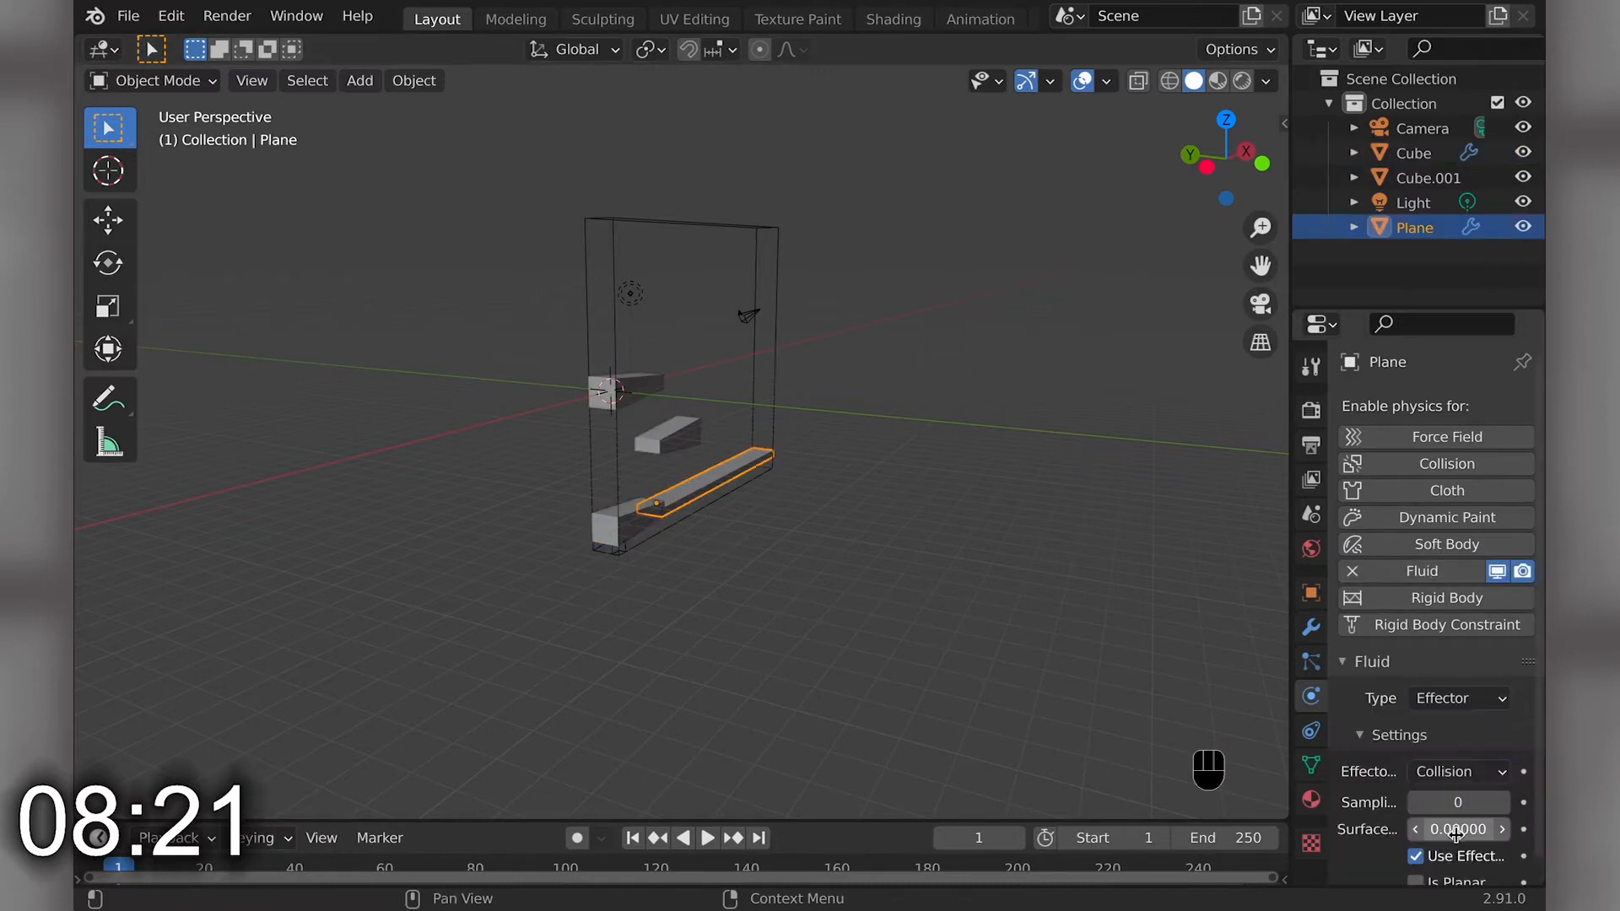
{"action": "left_click", "coordinate": [1449, 825]}
{"action": "type", "text": "0.0"}
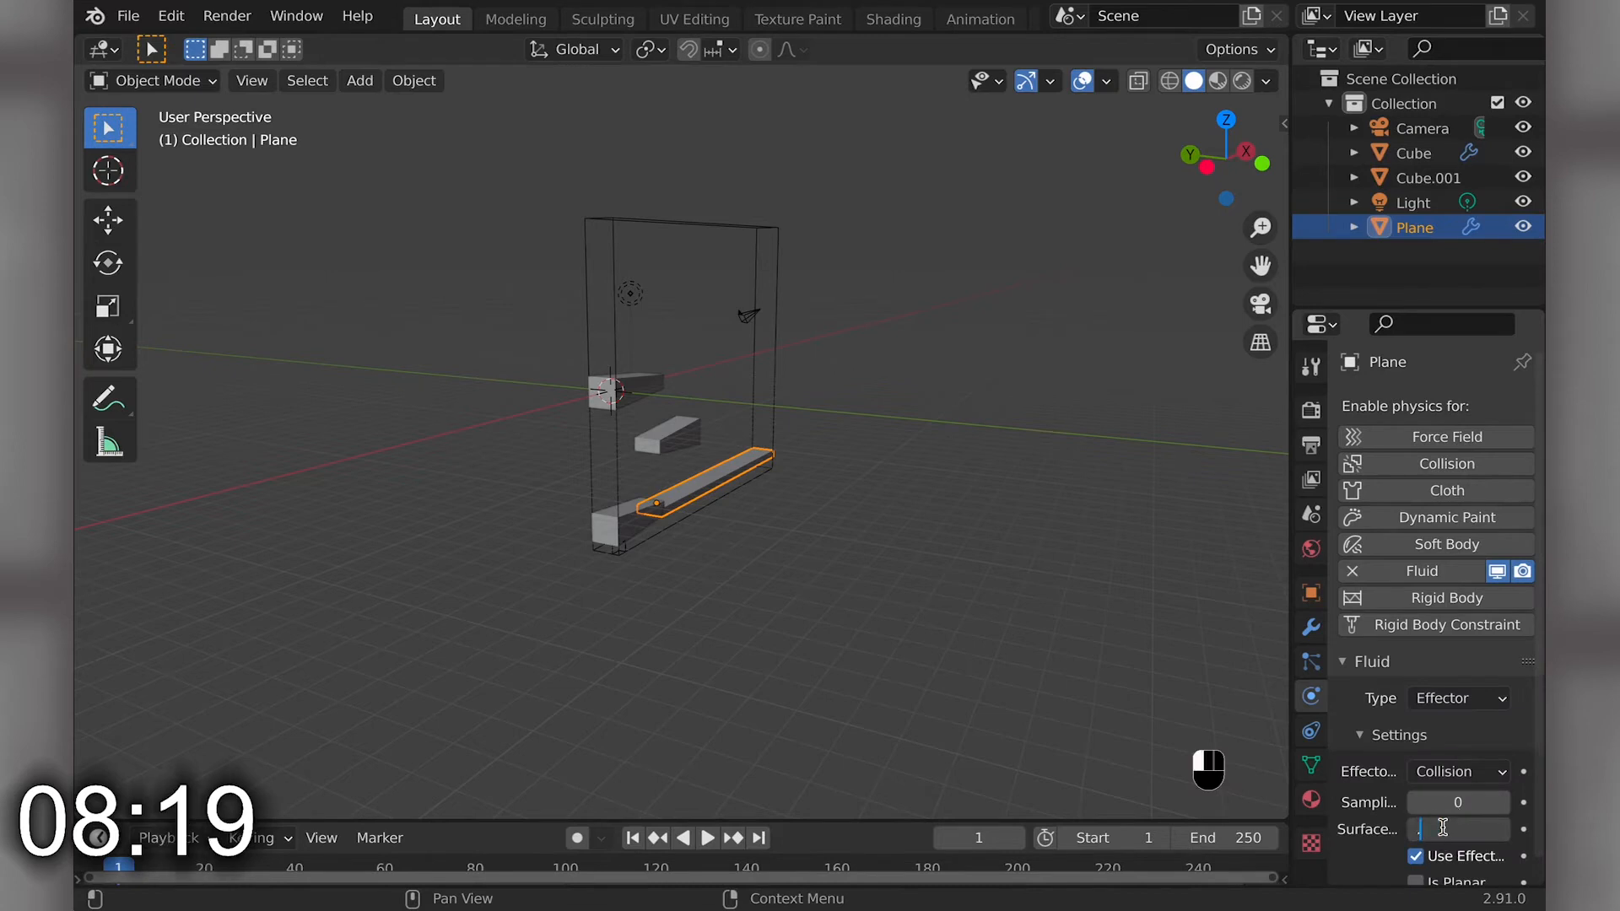
{"action": "key", "text": "Return"}
- Add a UV sphere and scale it down uniformly to about 0.48
{"action": "middle_click_drag", "start_coordinate": [676, 454], "coordinate": [605, 340]}
{"action": "key", "text": "shift+a"}
{"action": "mouse_move", "coordinate": [553, 344]}
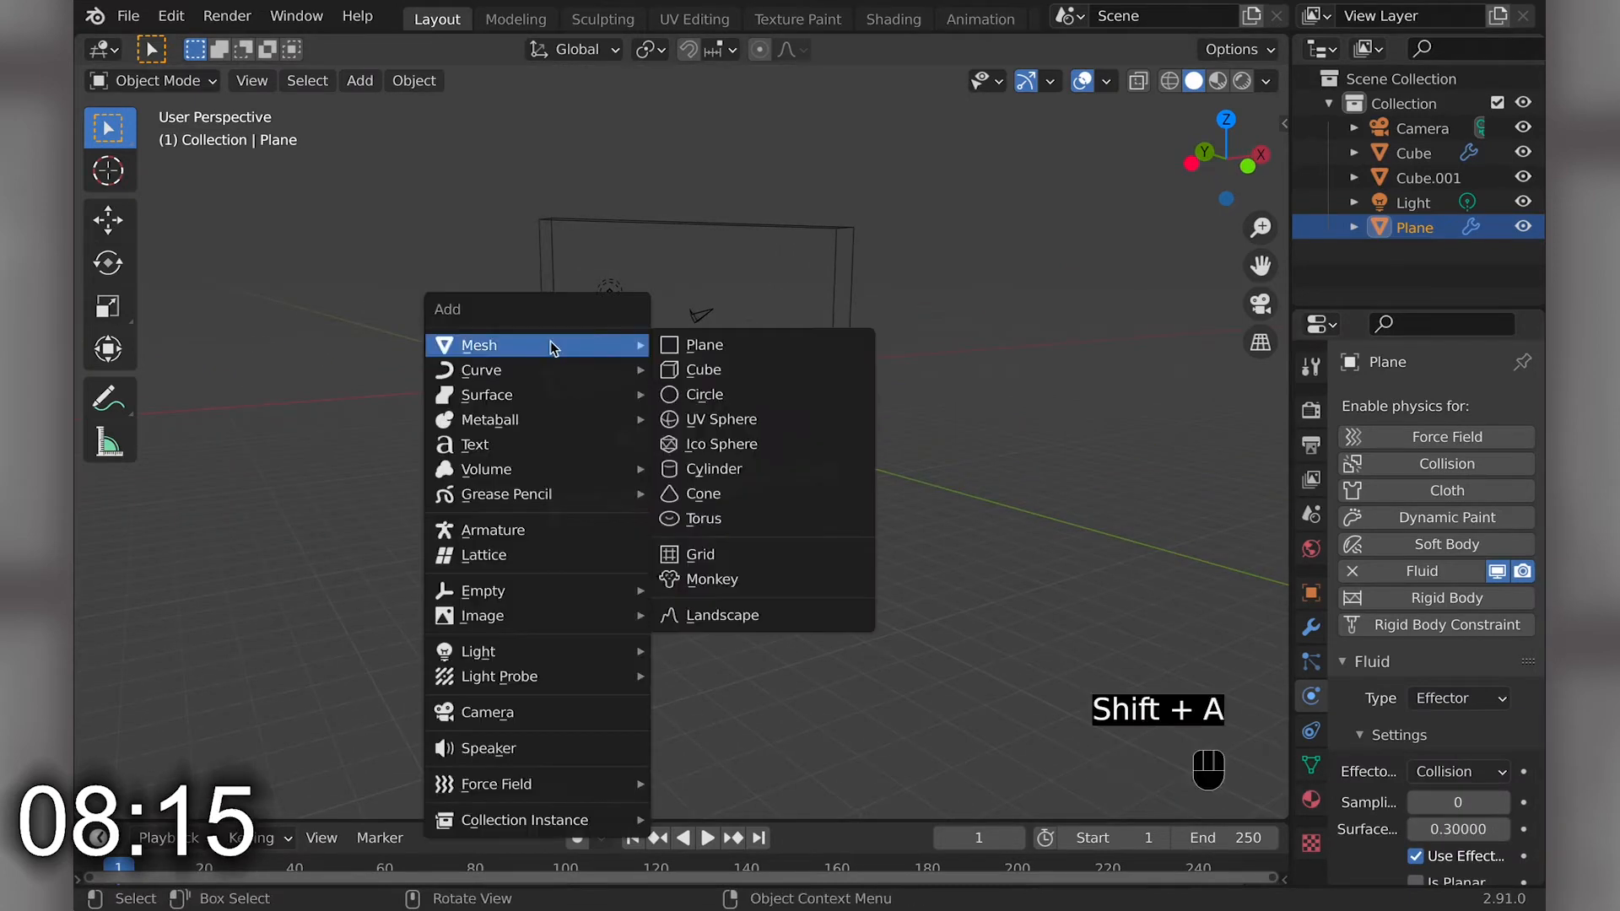
{"action": "left_click", "coordinate": [698, 422]}
{"action": "middle_click_drag", "start_coordinate": [697, 423], "coordinate": [842, 405]}
{"action": "key", "text": "s"}
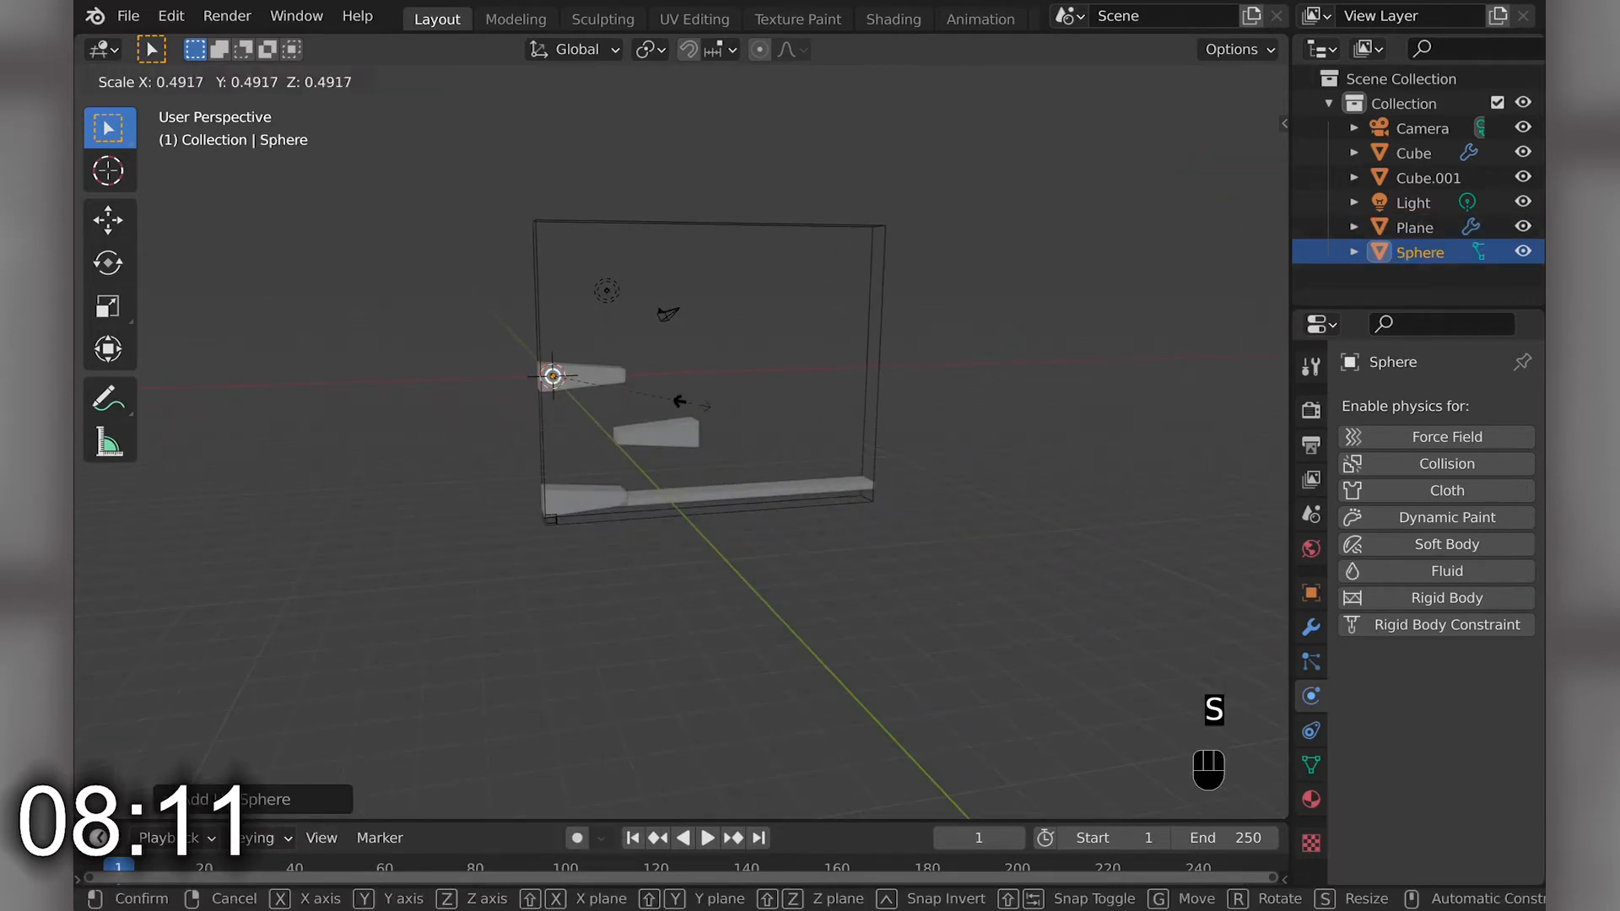
{"action": "left_click", "coordinate": [680, 402]}
- Raise the sphere along Z until it sits just above the wide end of the uppermost ledge
{"action": "key", "text": "g"}
{"action": "key", "text": "z"}
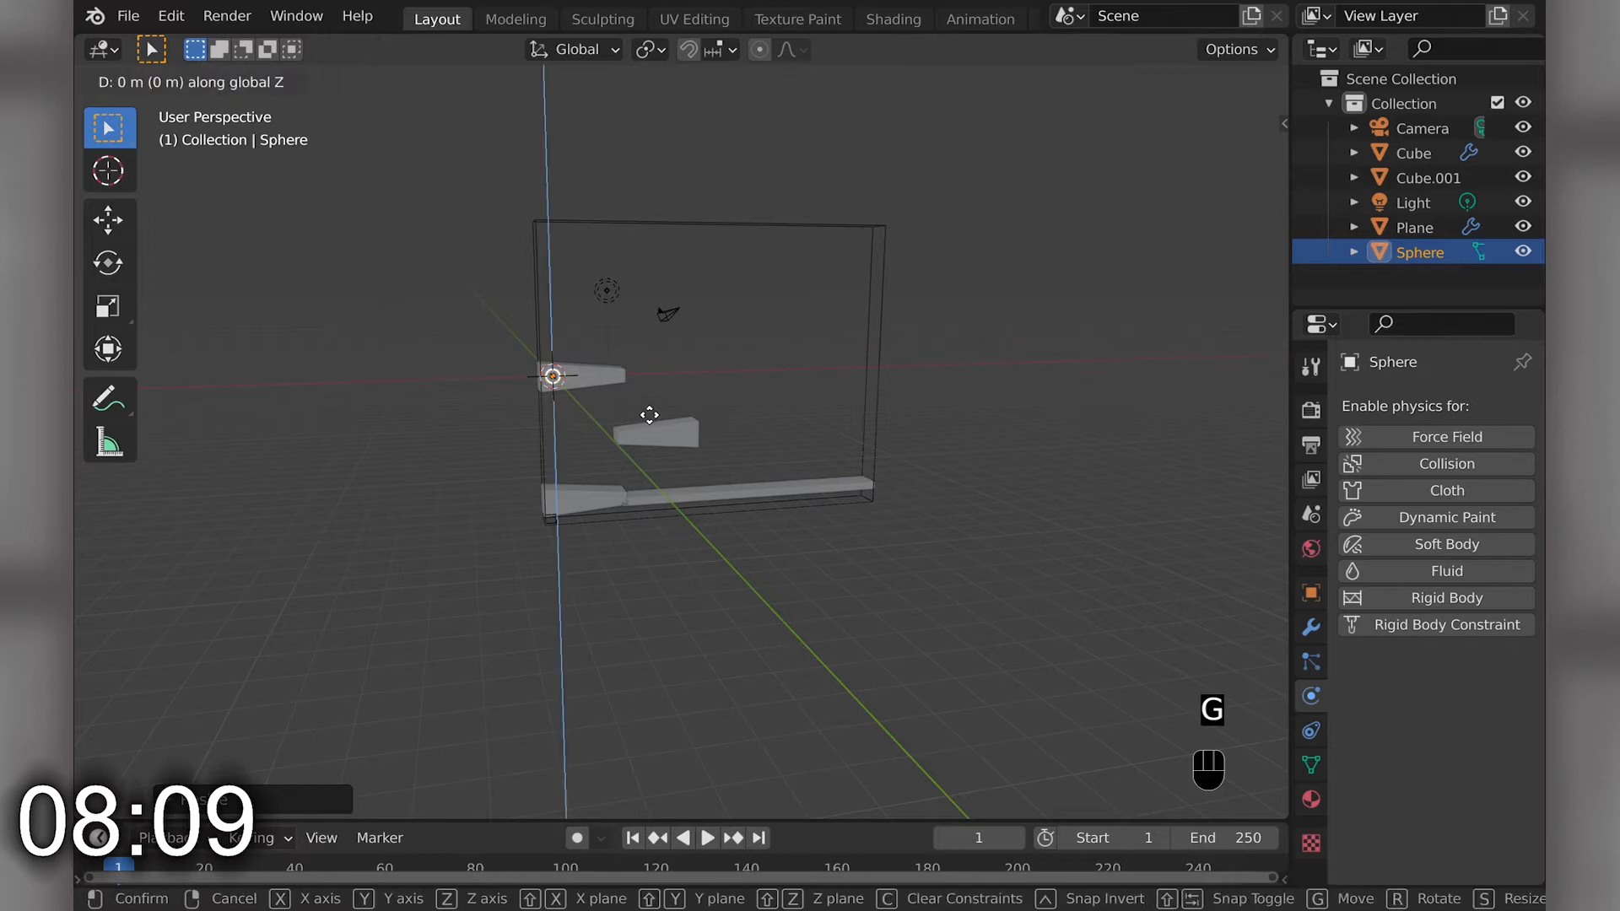
{"action": "left_click", "coordinate": [656, 389]}
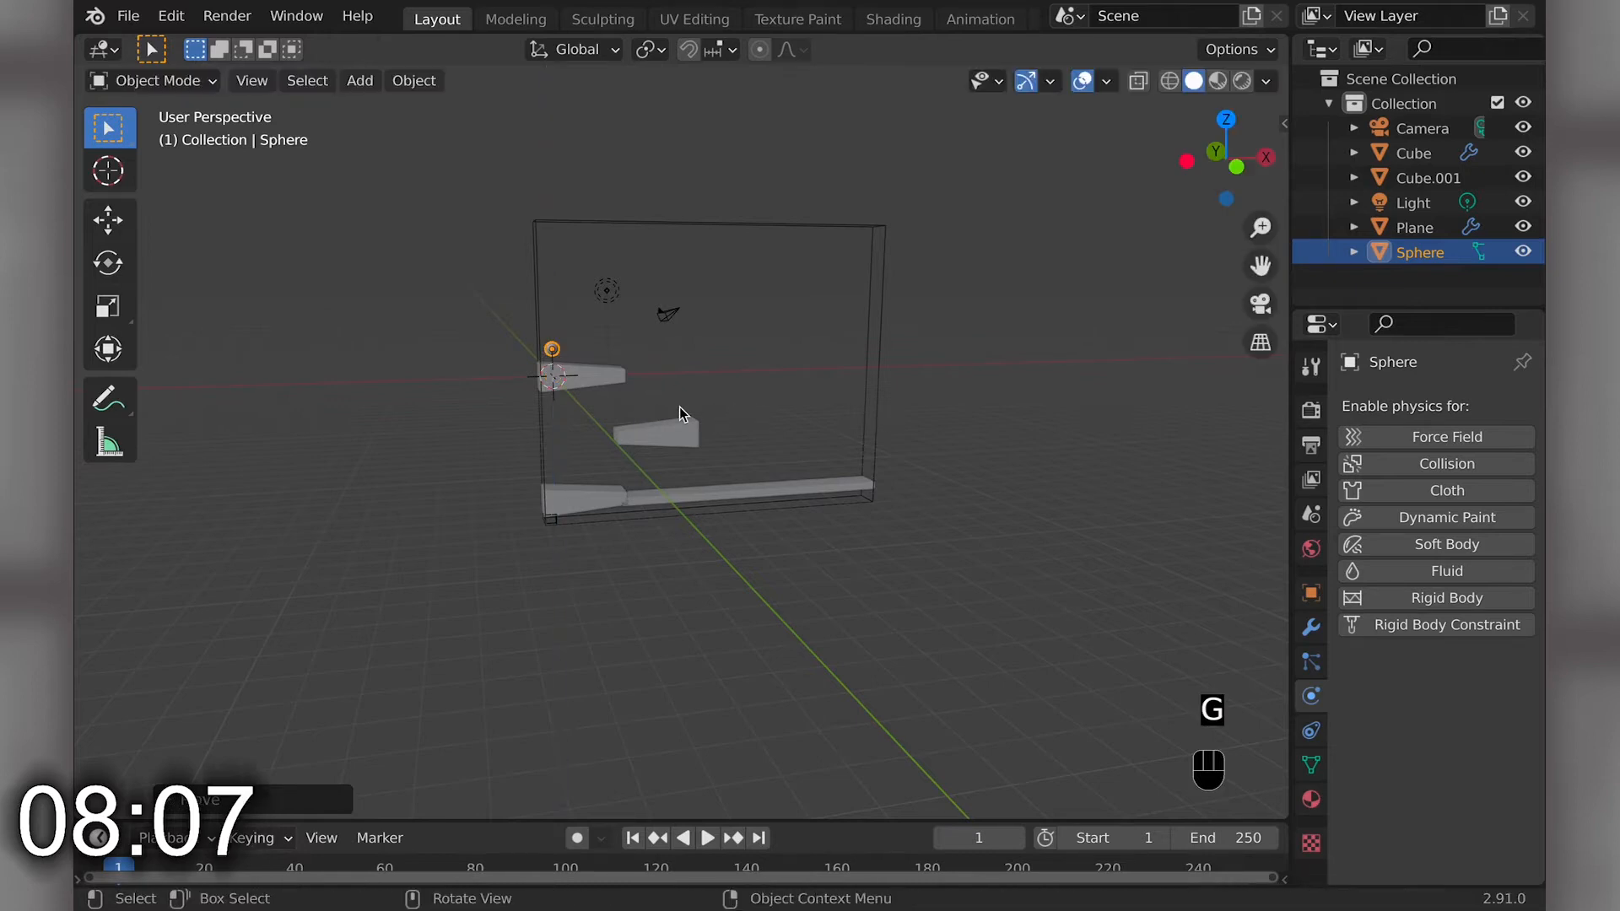
{"action": "key", "text": "g"}
{"action": "key", "text": "z"}
{"action": "left_click", "coordinate": [681, 400]}
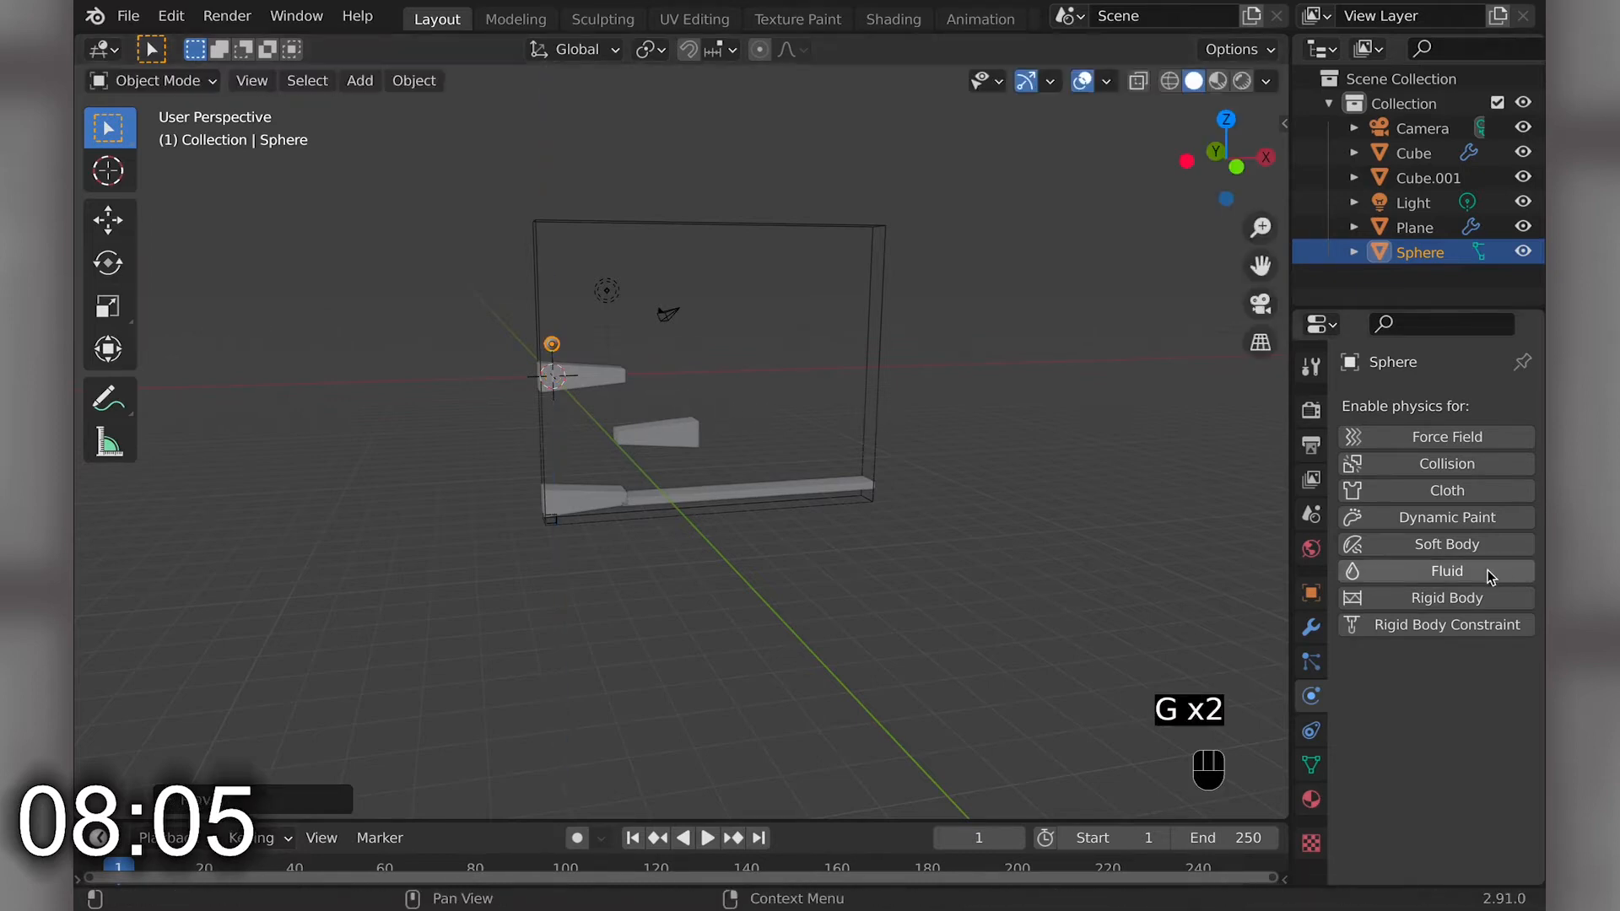
- Enable Fluid physics on the sphere as a Flow object with flow type Liquid and flow behavior Inflow
{"action": "left_click", "coordinate": [1444, 571]}
{"action": "left_click", "coordinate": [1411, 561]}
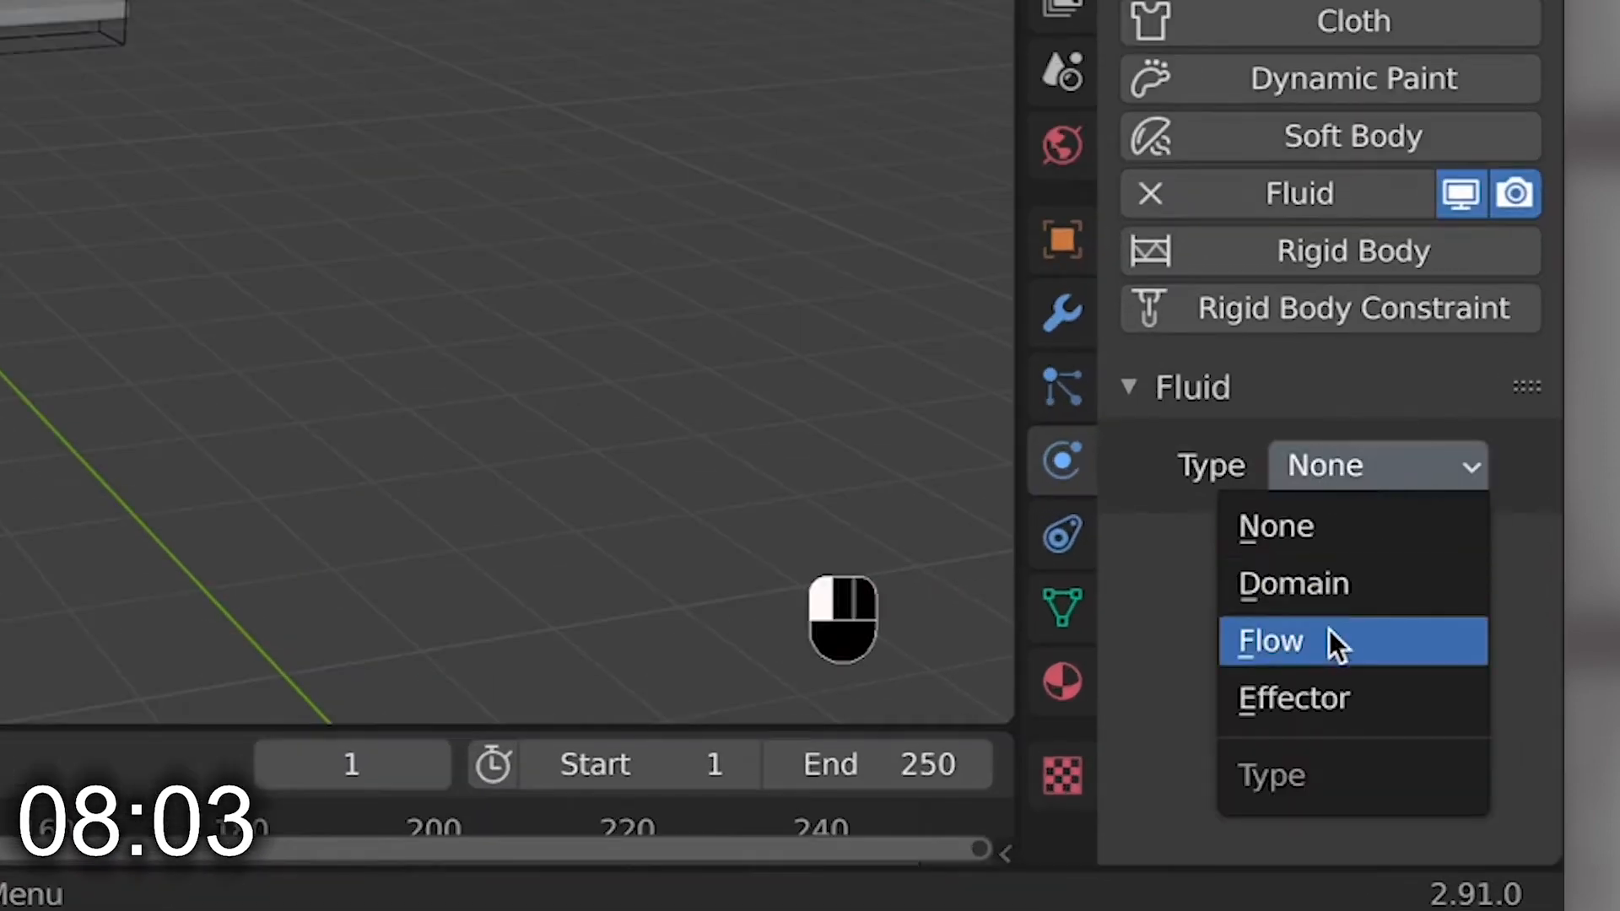
{"action": "left_click", "coordinate": [1338, 644]}
{"action": "scroll", "coordinate": [1338, 644], "scroll_direction": "down", "scroll_amount": 4}
{"action": "left_click", "coordinate": [1356, 422]}
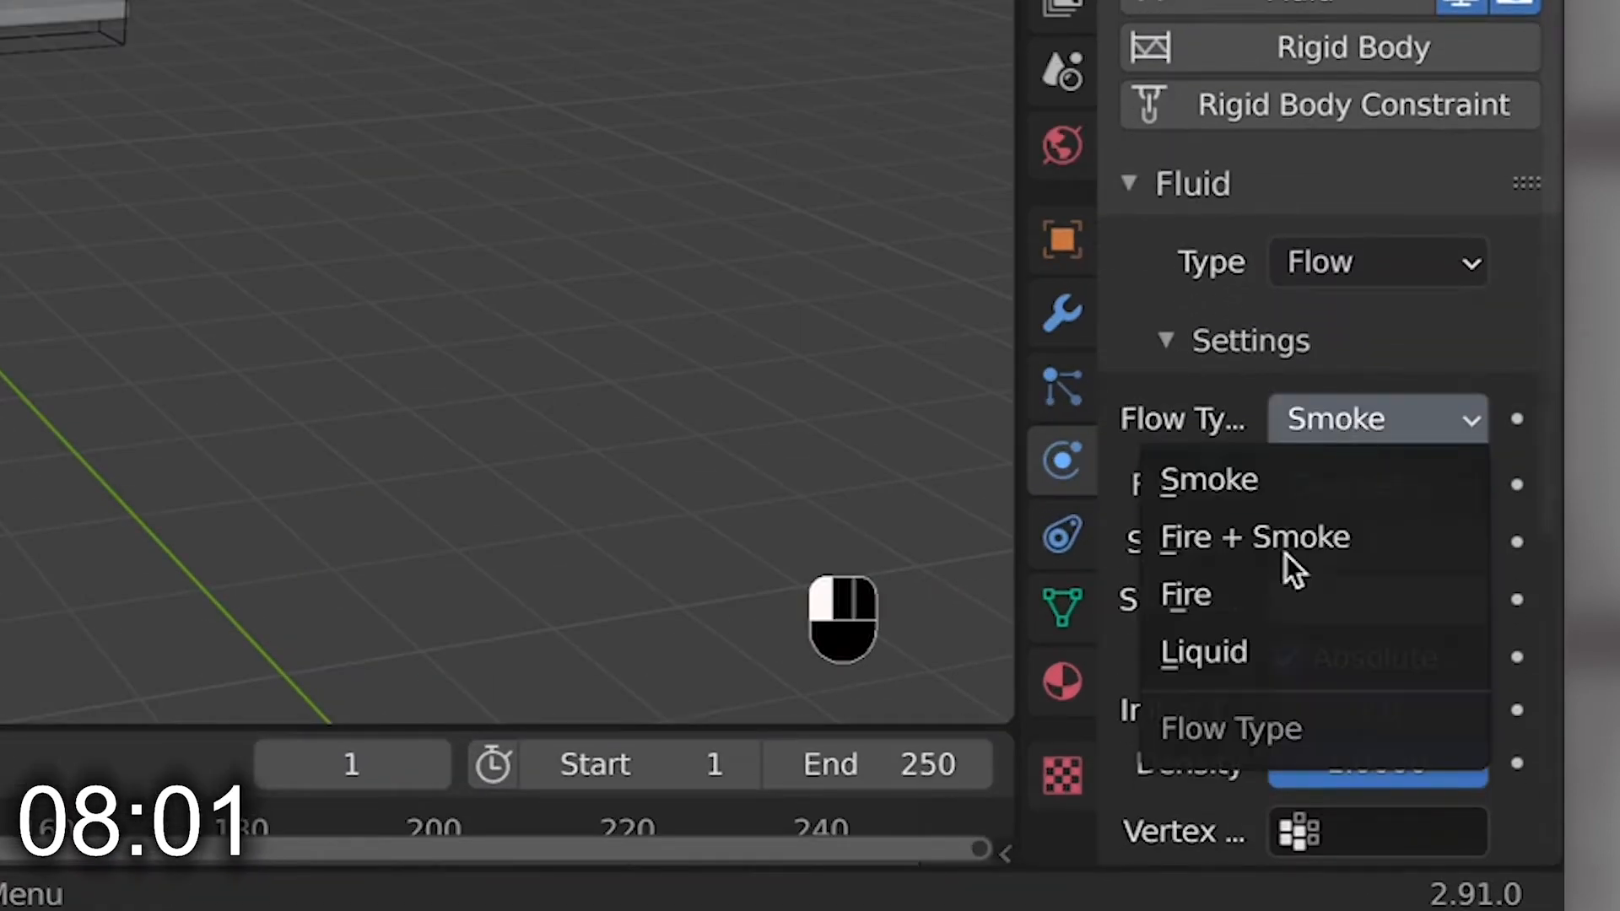
{"action": "left_click", "coordinate": [1247, 662]}
{"action": "left_click", "coordinate": [1323, 498]}
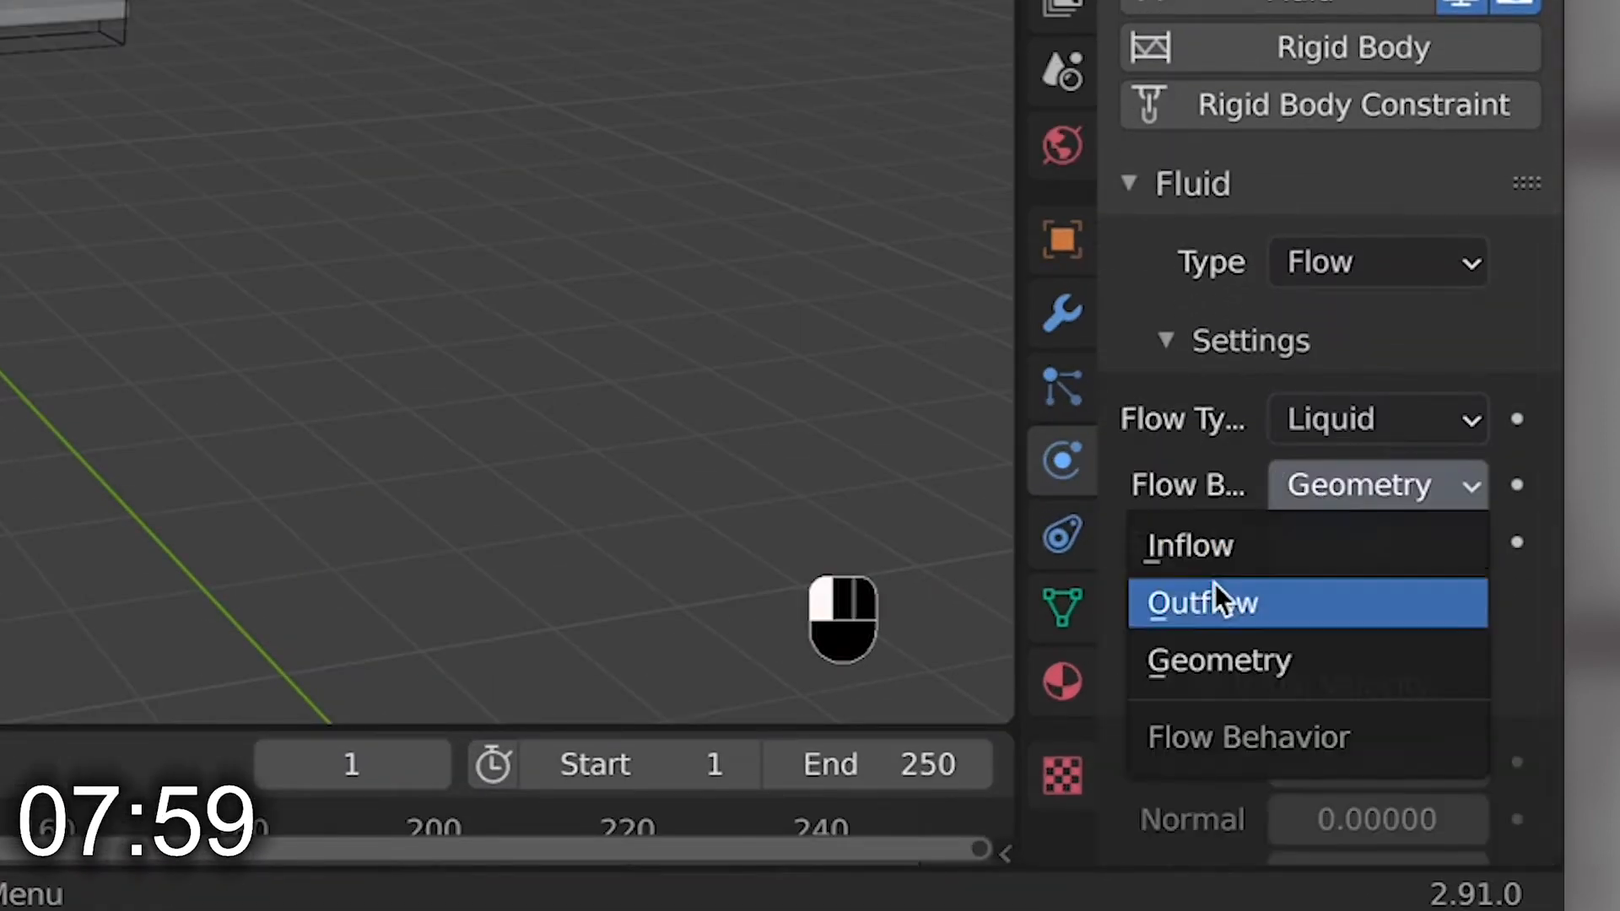
{"action": "left_click", "coordinate": [1211, 552]}
- Set the sphere's surface emission to 1 in its flow source settings
{"action": "scroll", "coordinate": [1344, 590], "scroll_direction": "down", "scroll_amount": 5}
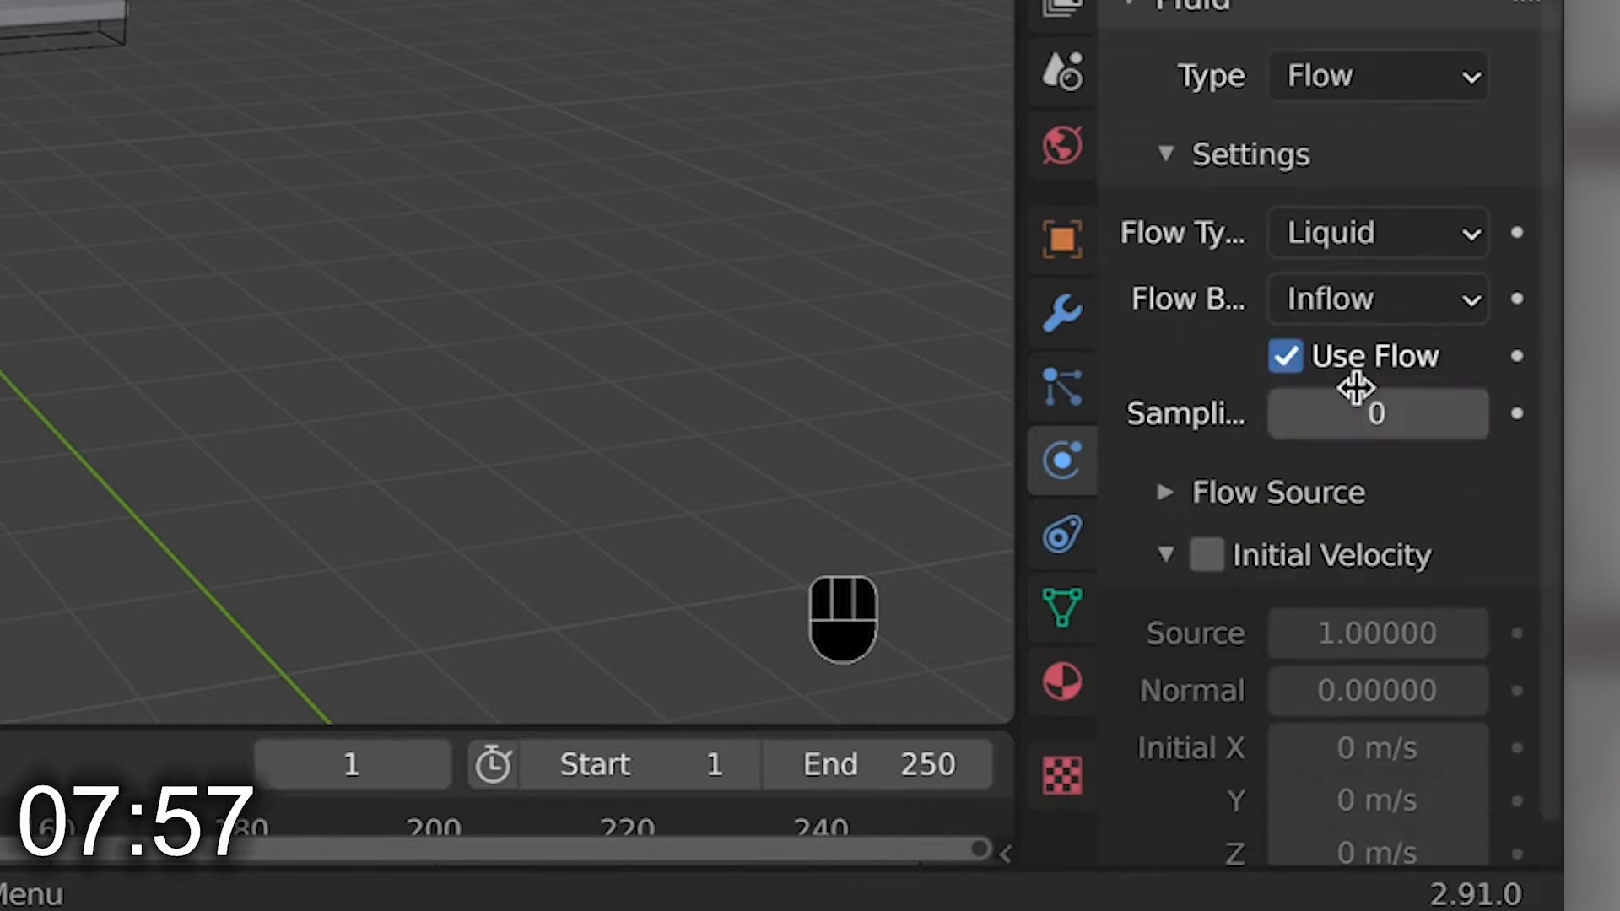
{"action": "scroll", "coordinate": [1355, 387], "scroll_direction": "down", "scroll_amount": 1}
{"action": "left_click", "coordinate": [1173, 458]}
{"action": "scroll", "coordinate": [1198, 489], "scroll_direction": "down", "scroll_amount": 4}
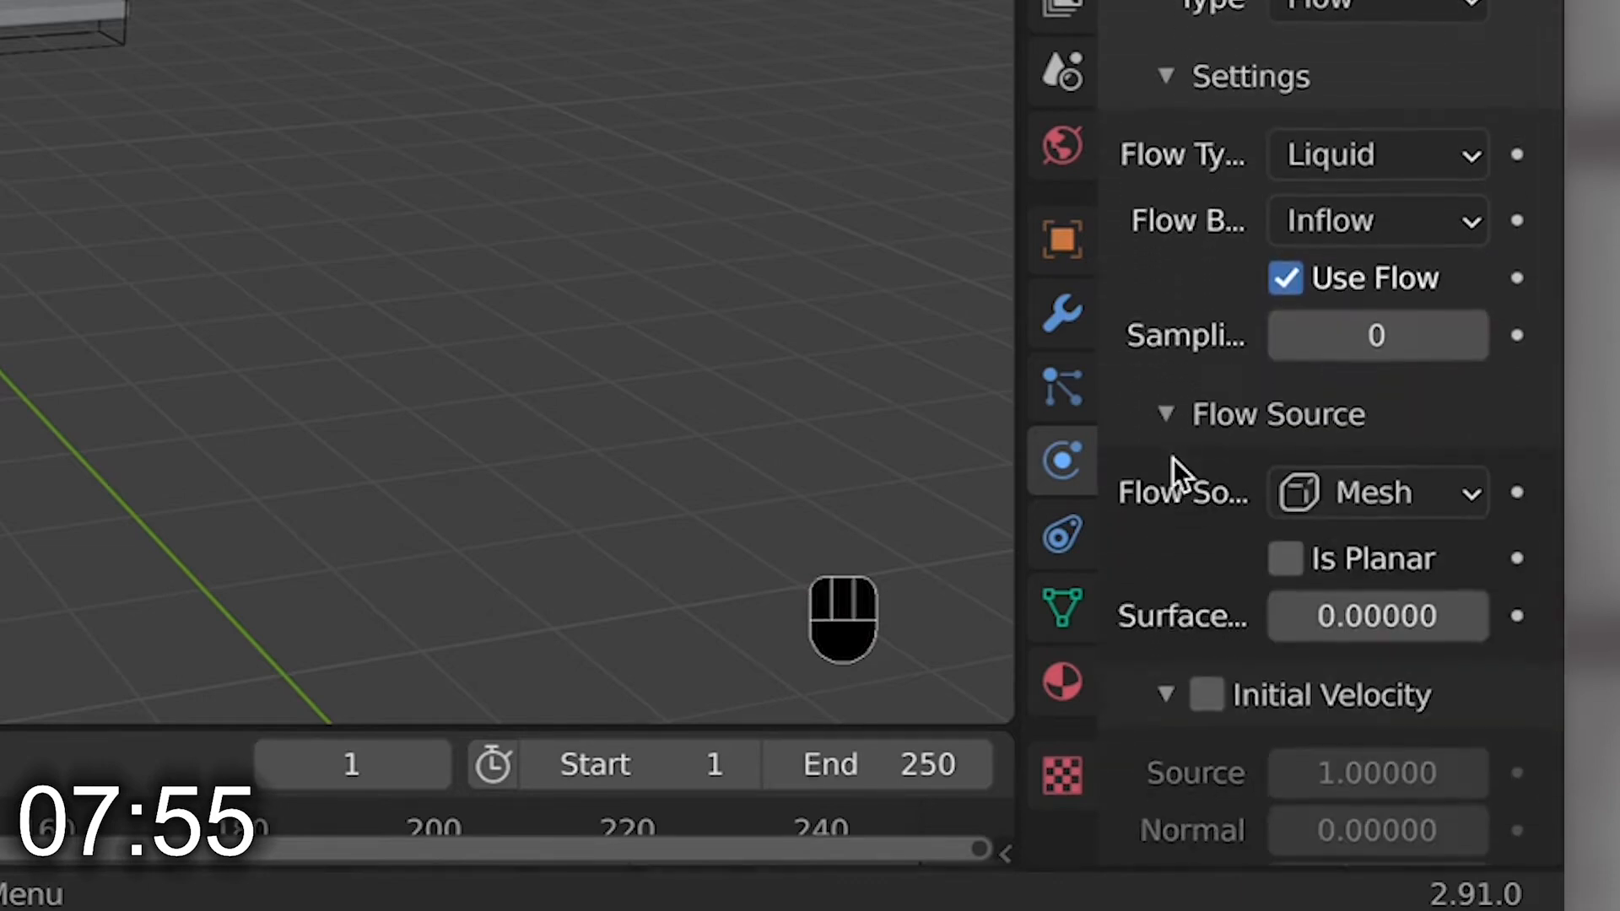
{"action": "left_click", "coordinate": [1354, 512]}
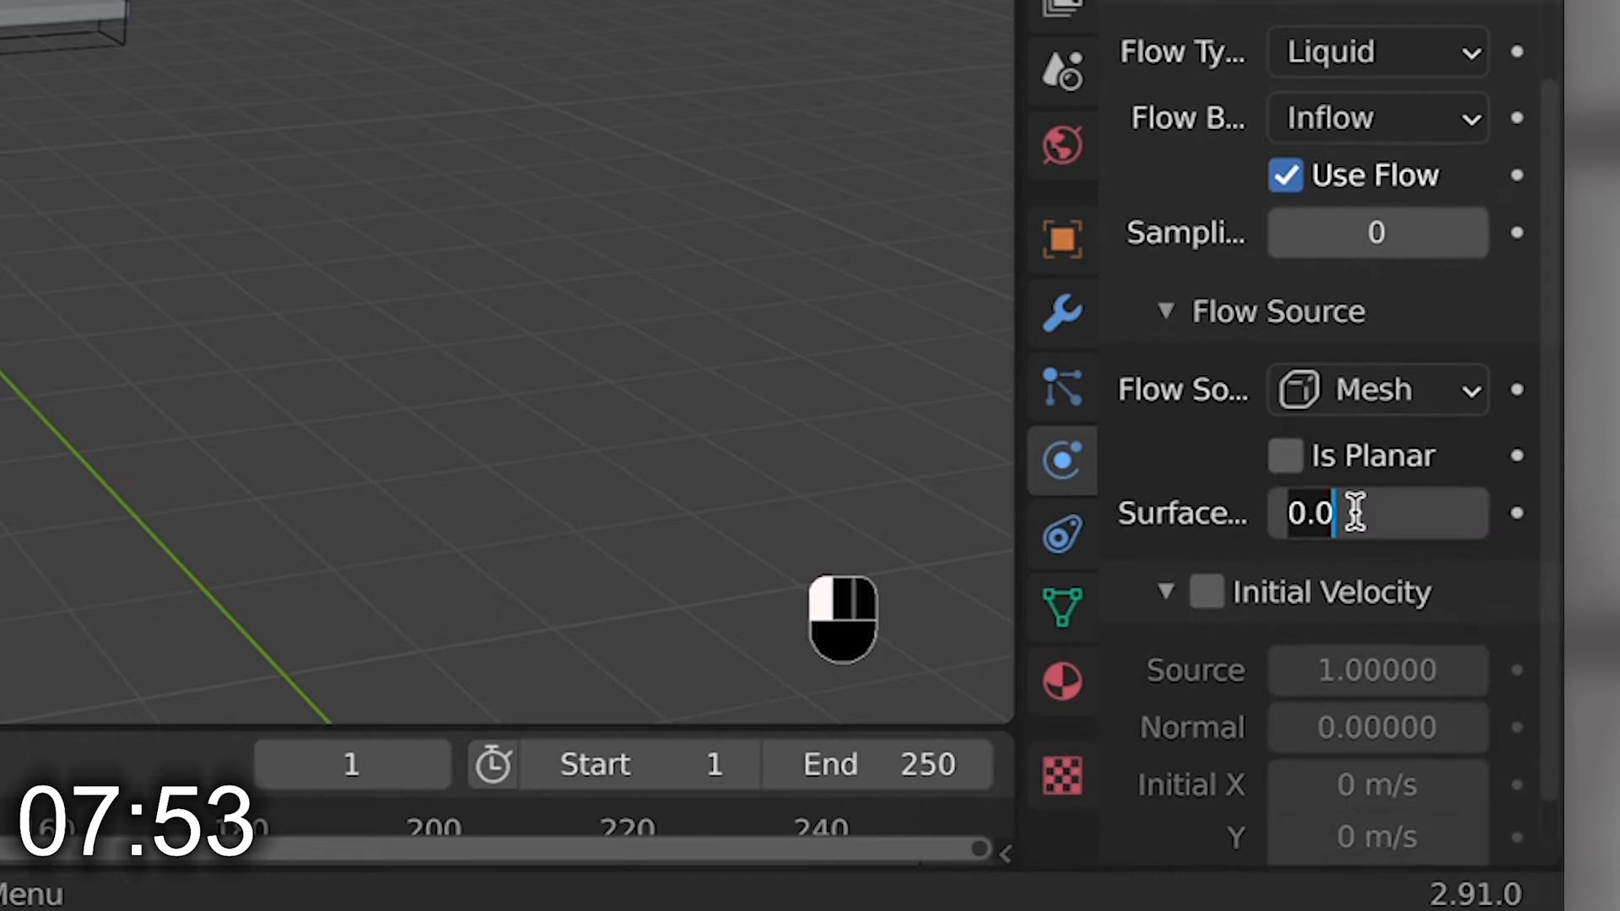
{"action": "type", "text": "."}
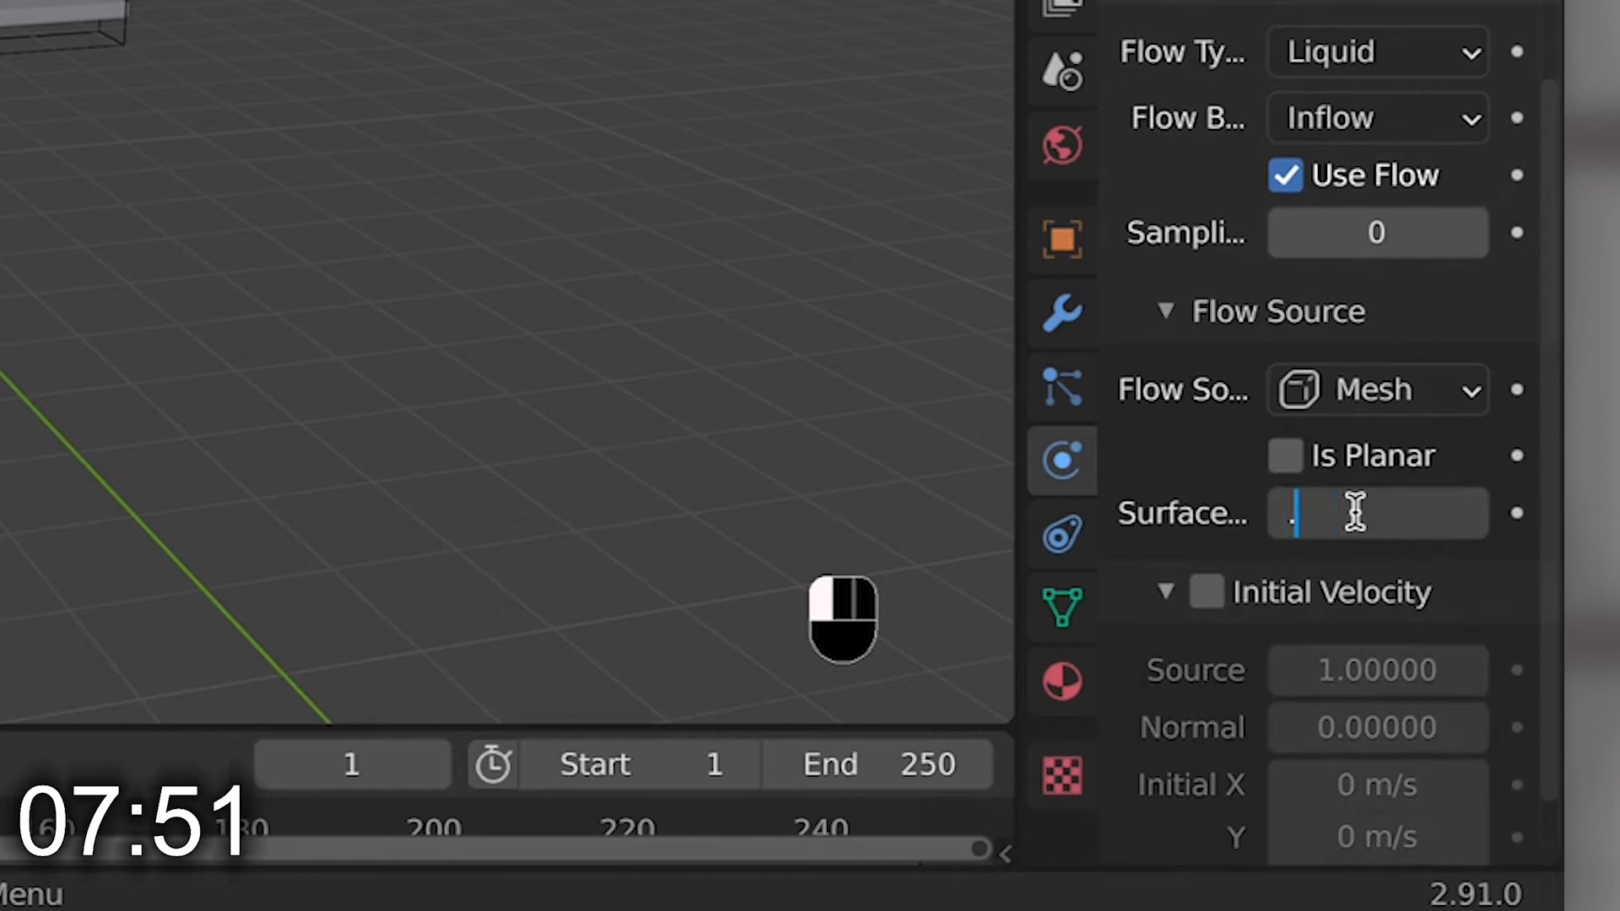
{"action": "key", "text": "BackSpace"}
{"action": "type", "text": "1"}
{"action": "key", "text": "Return"}
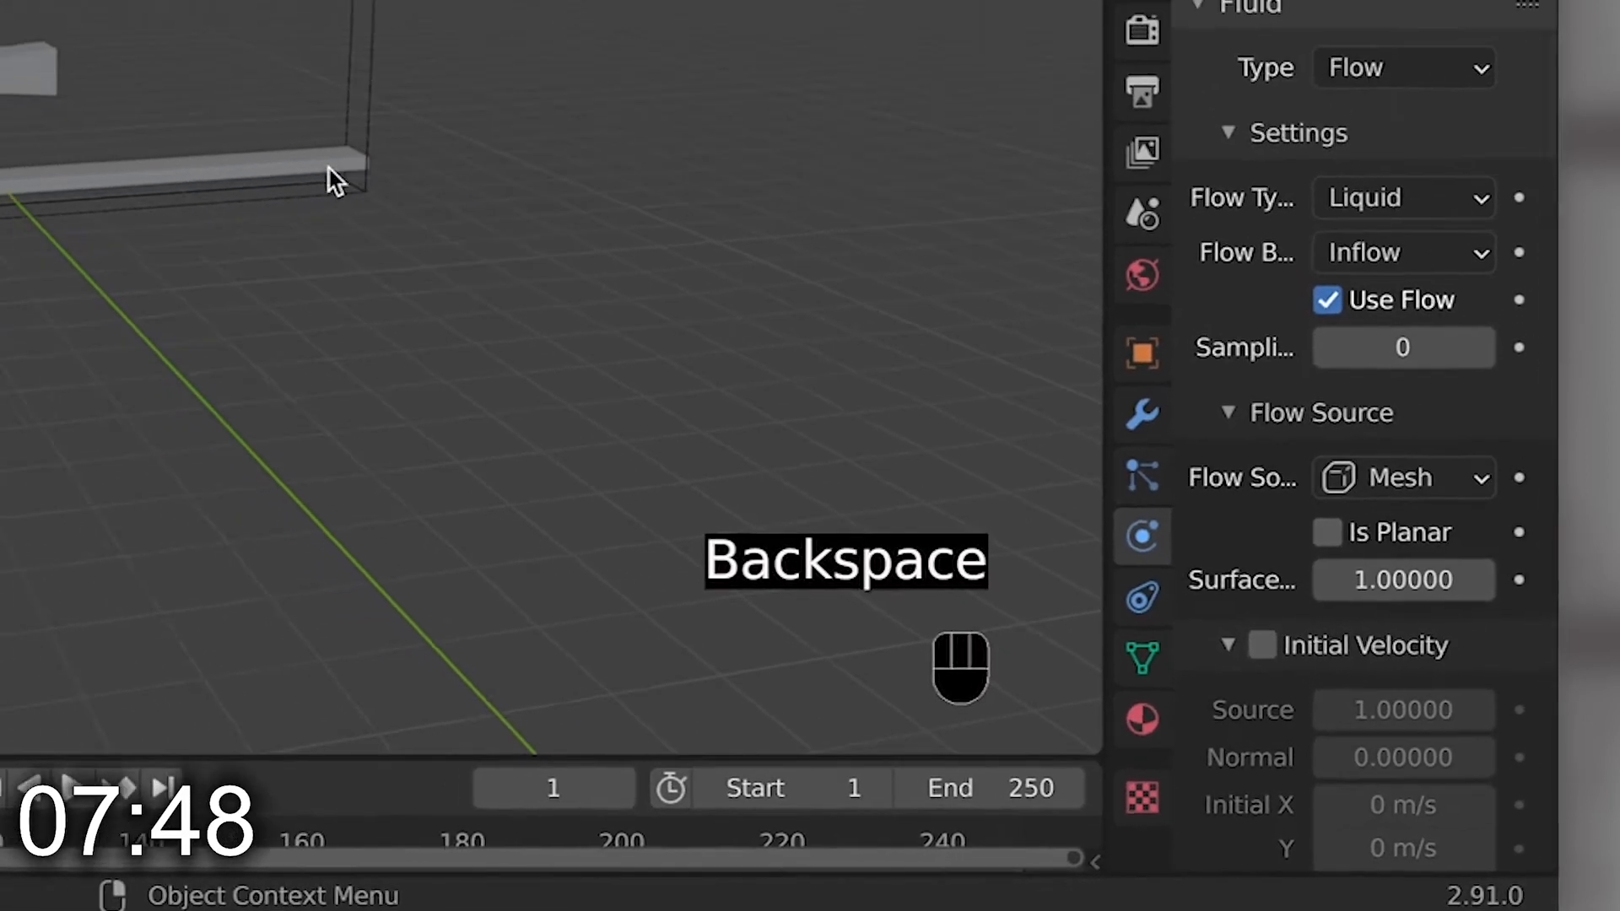
- In front view, duplicate the sphere to just outside the domain's +X side and set the copy's flow behavior to Outflow
{"action": "key", "text": "KP_1"}
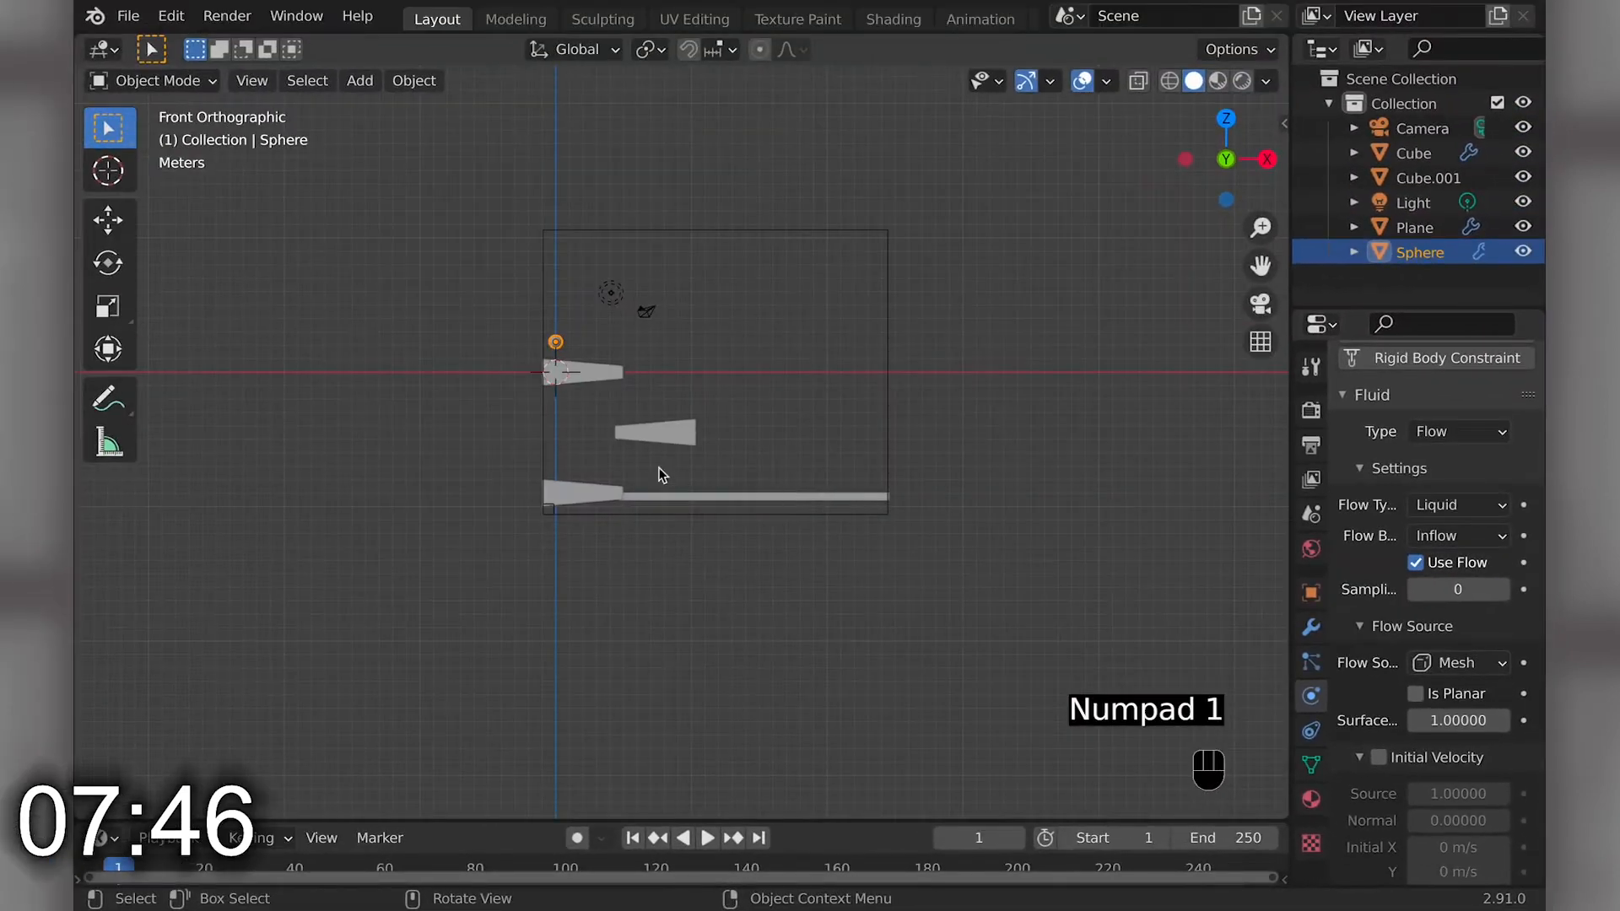
{"action": "key", "text": "shift"}
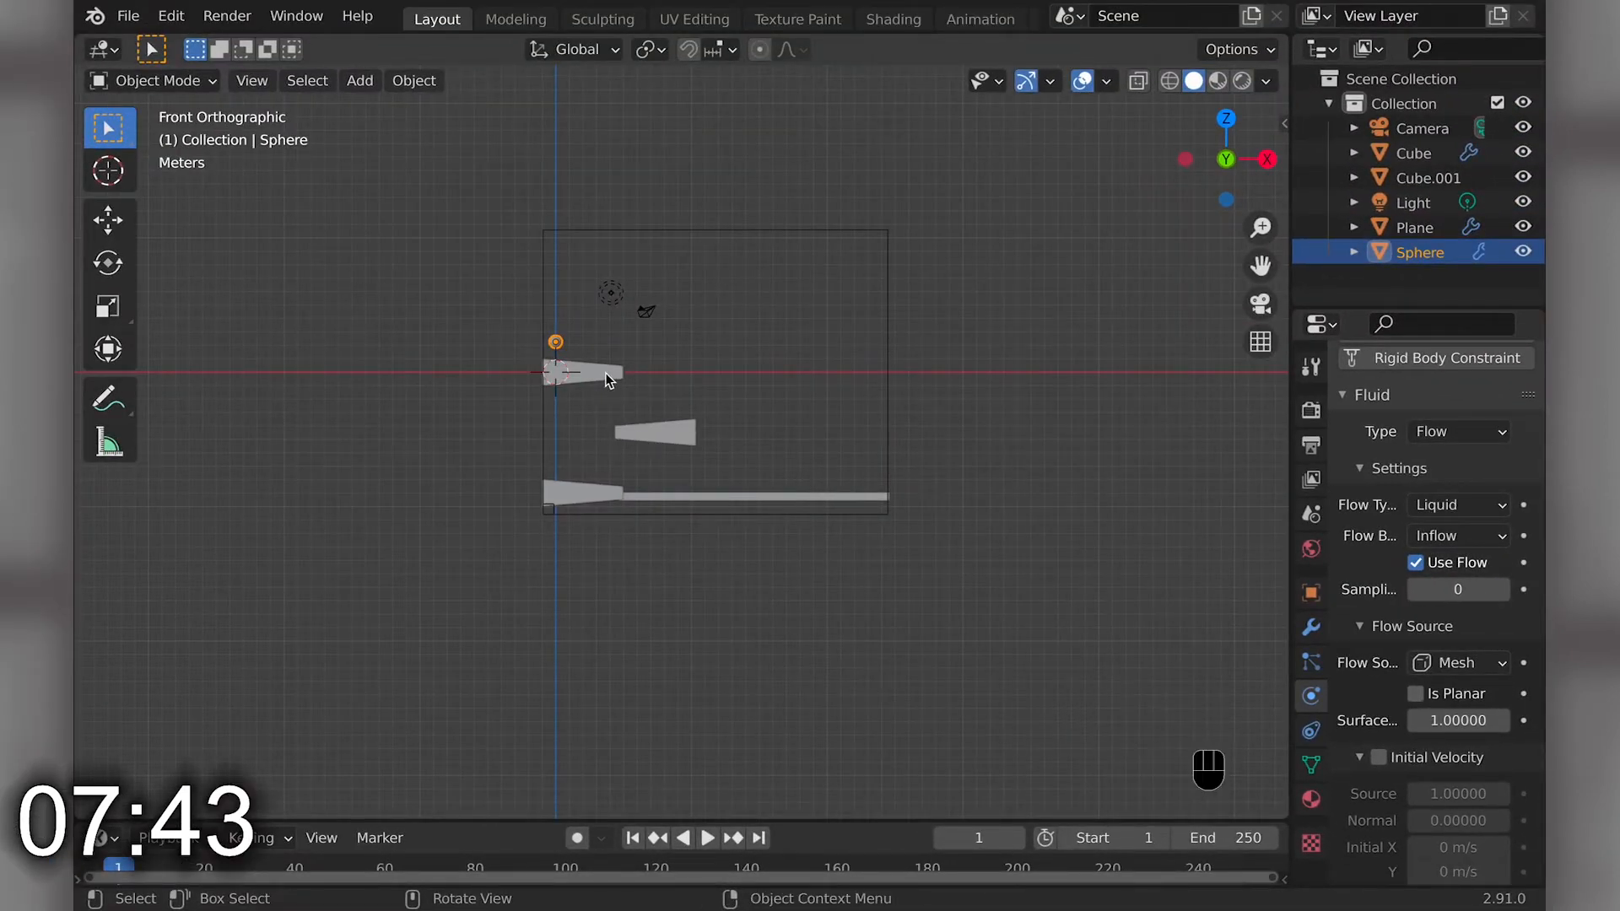
{"action": "key", "text": "shift+d"}
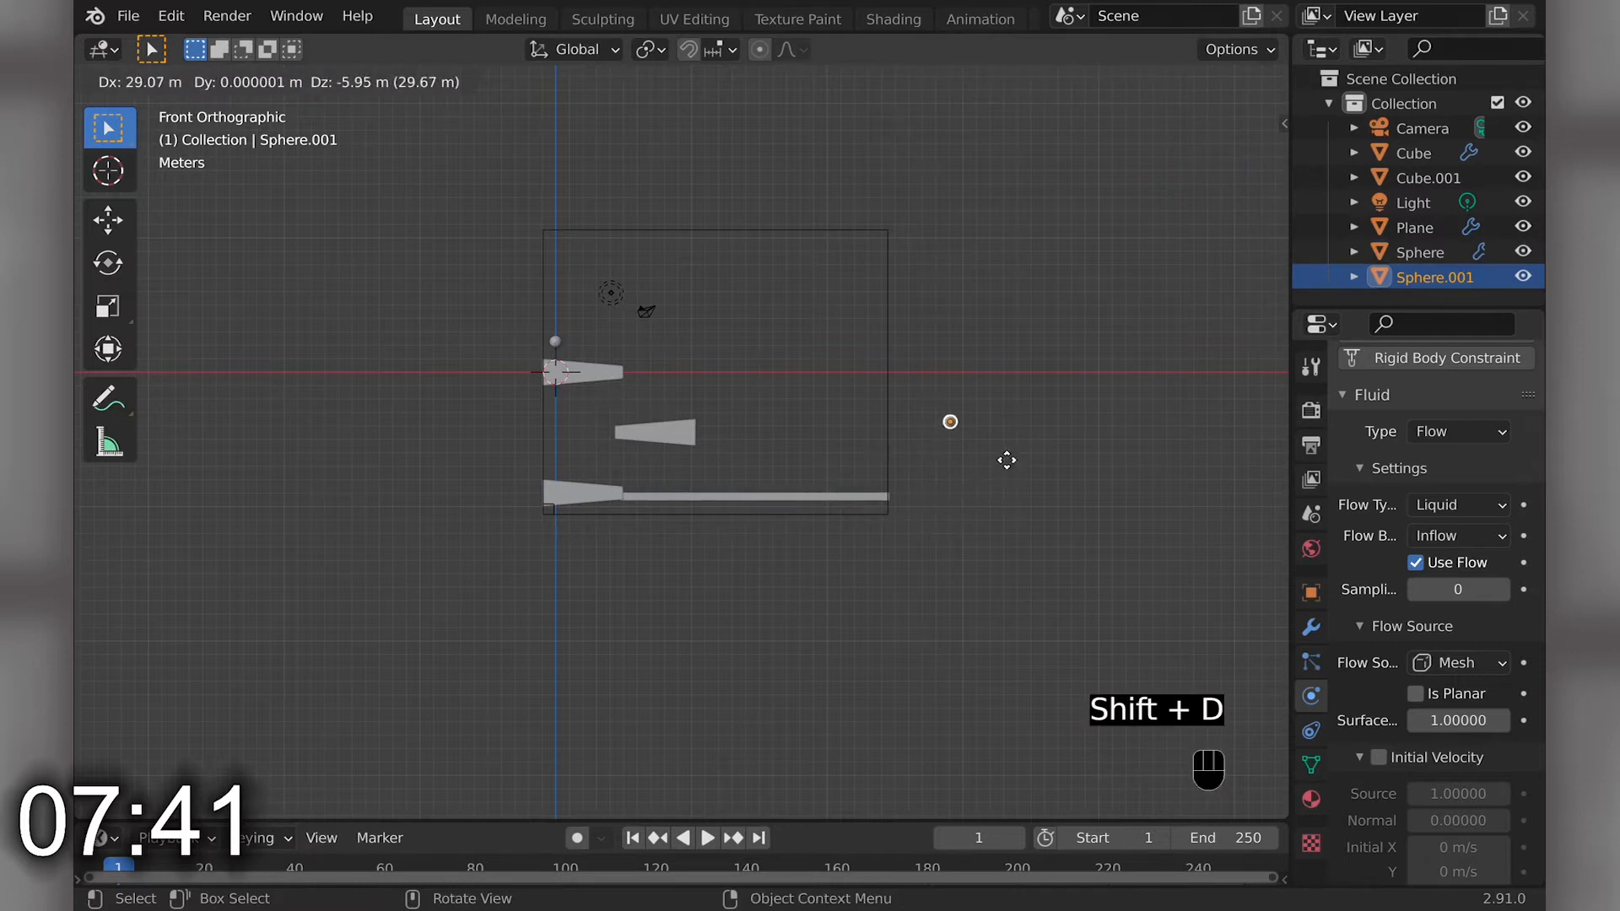
{"action": "left_click", "coordinate": [987, 484]}
{"action": "scroll", "coordinate": [1501, 702], "scroll_direction": "up", "scroll_amount": 5}
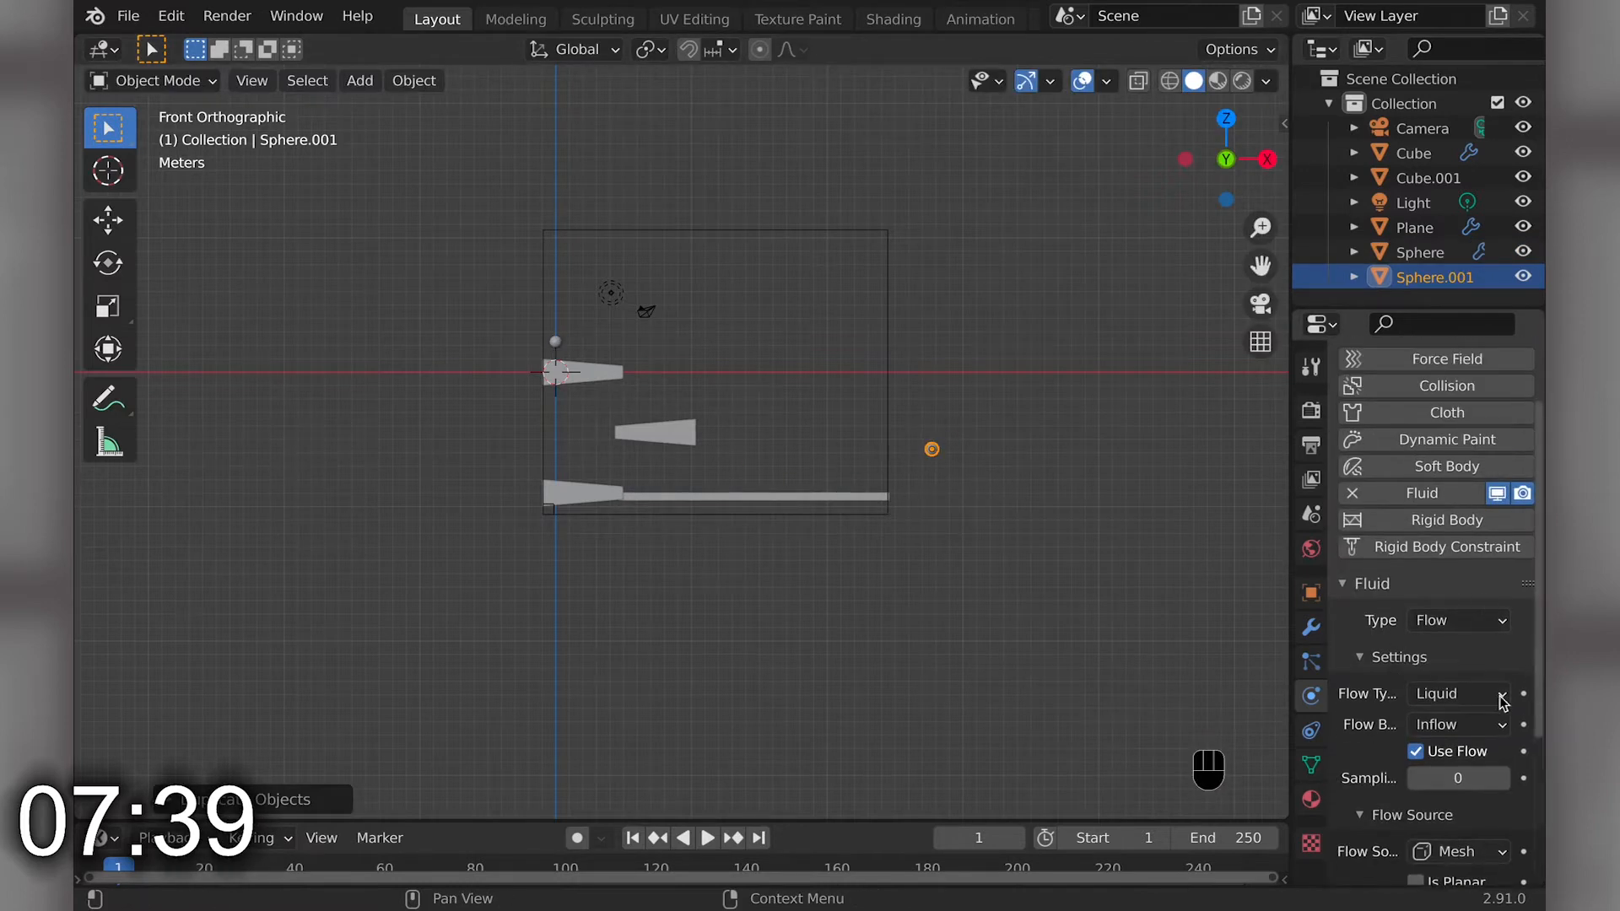
{"action": "left_click", "coordinate": [1481, 727]}
{"action": "left_click", "coordinate": [1382, 780]}
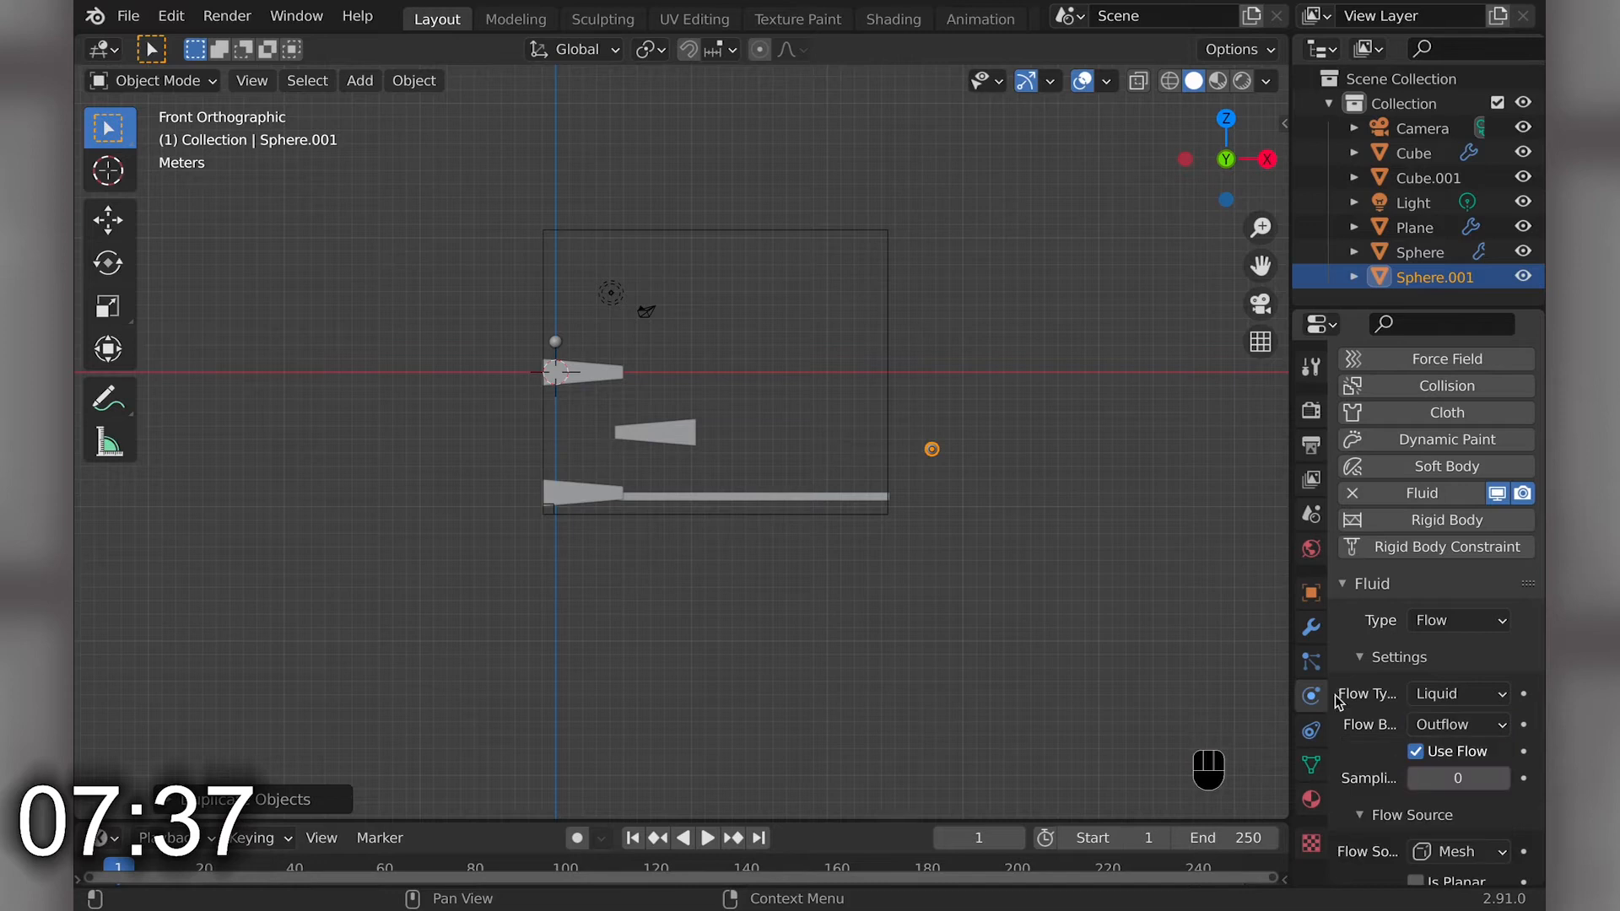
{"action": "scroll", "coordinate": [1518, 734], "scroll_direction": "down", "scroll_amount": 1}
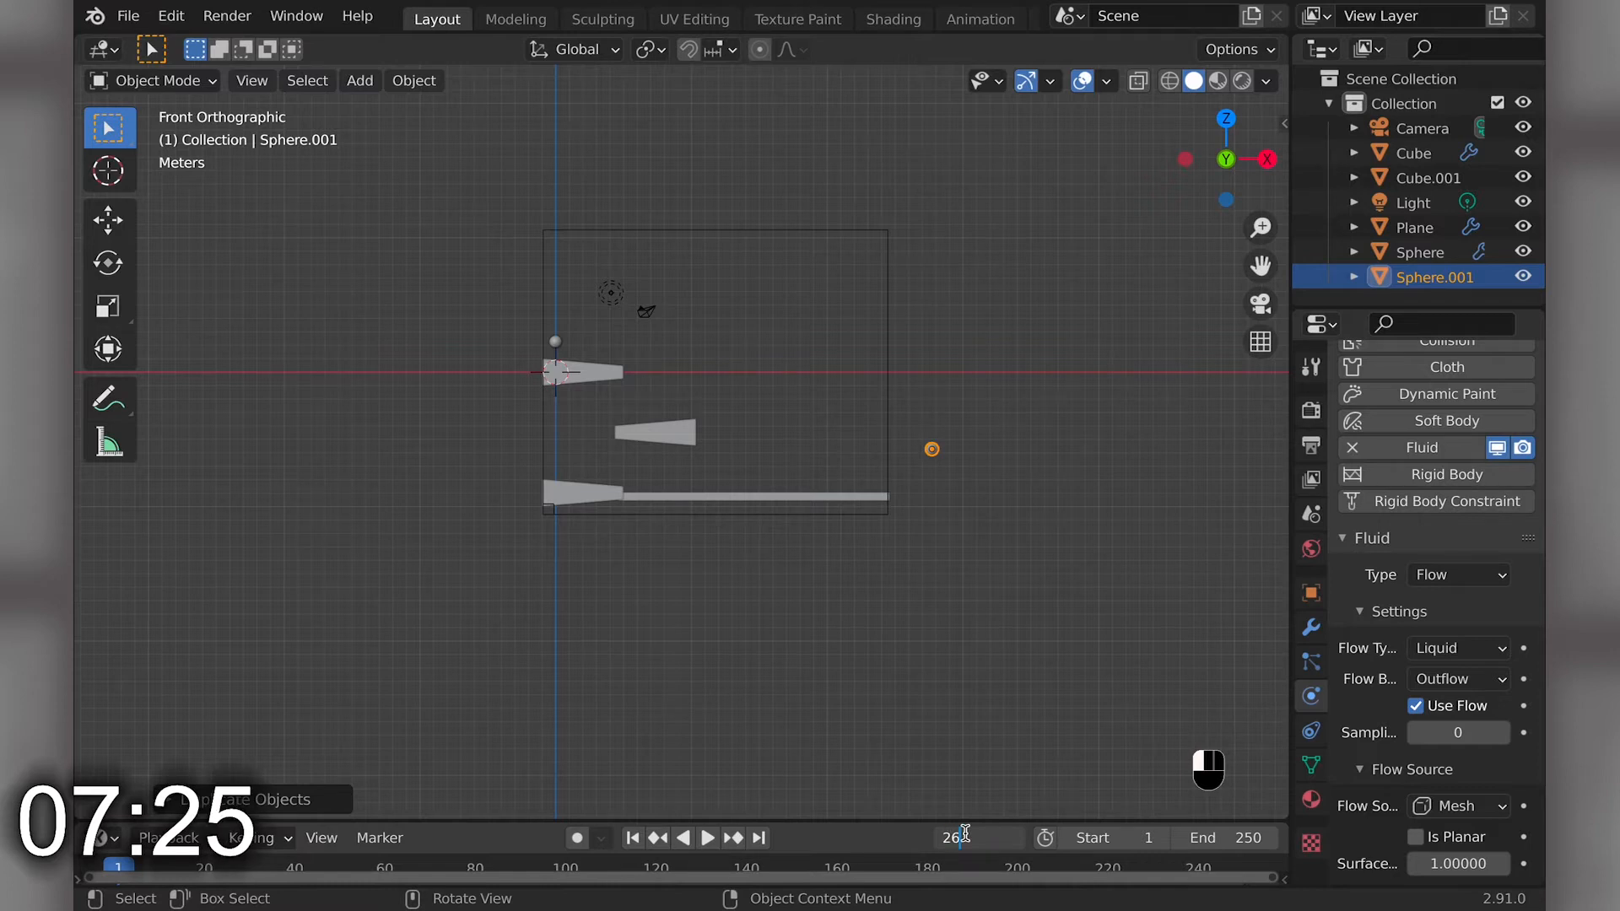
- Go to frame 250 and enlarge the timeline with the frames around 250 in view
{"action": "key", "text": "Return"}
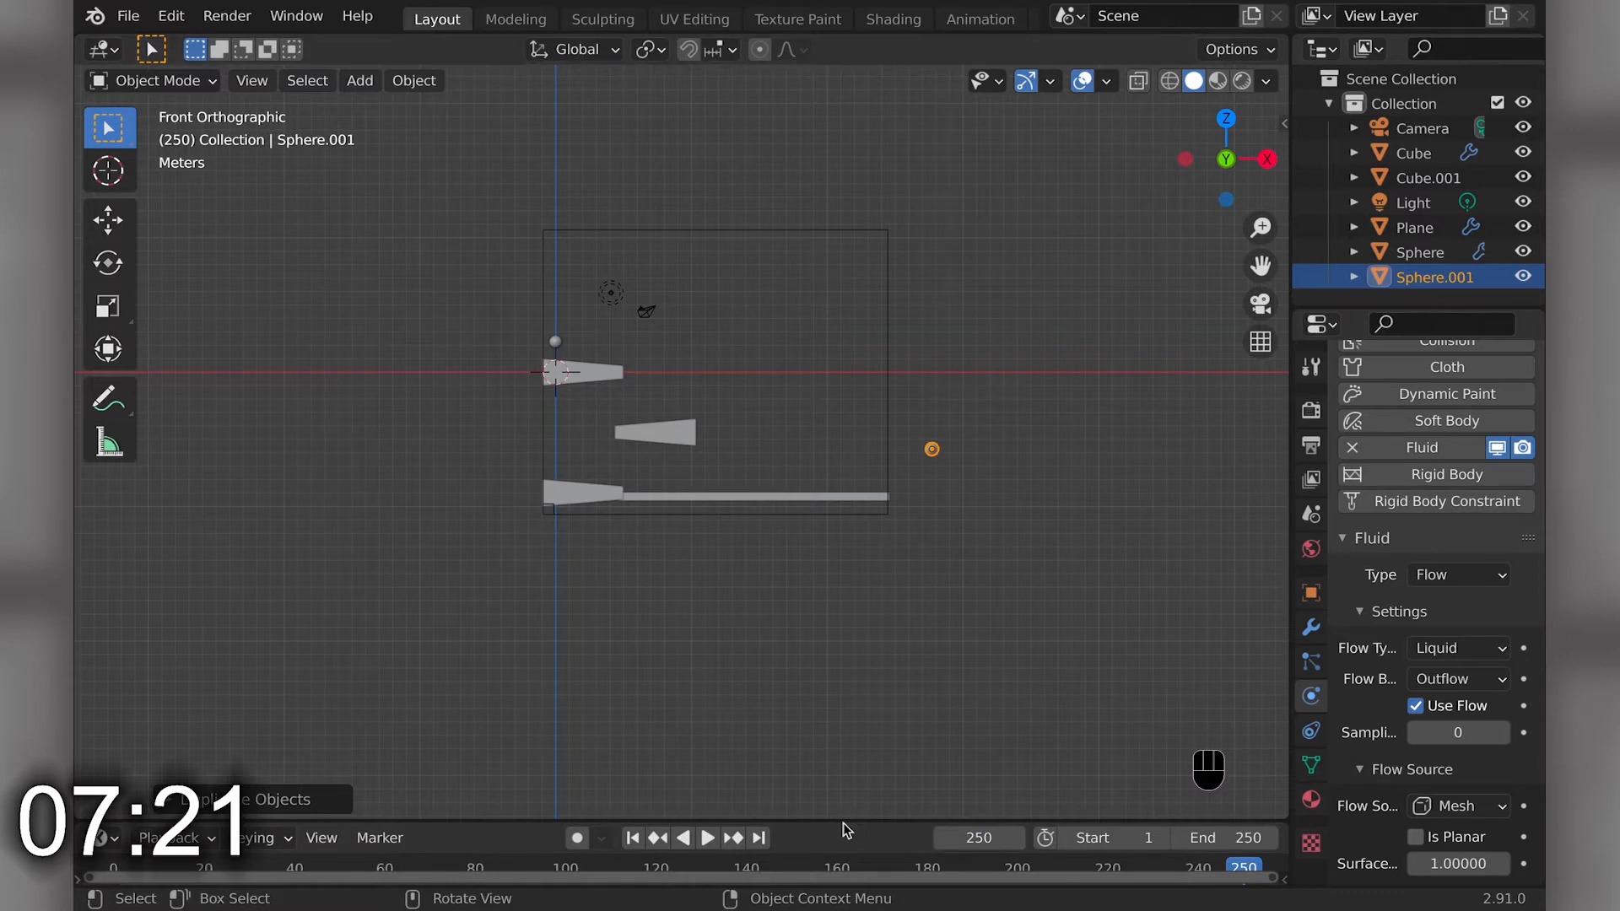
{"action": "left_click_drag", "start_coordinate": [843, 818], "coordinate": [843, 709]}
{"action": "scroll", "coordinate": [906, 766], "scroll_direction": "right", "scroll_amount": 10, "text": "ctrl"}
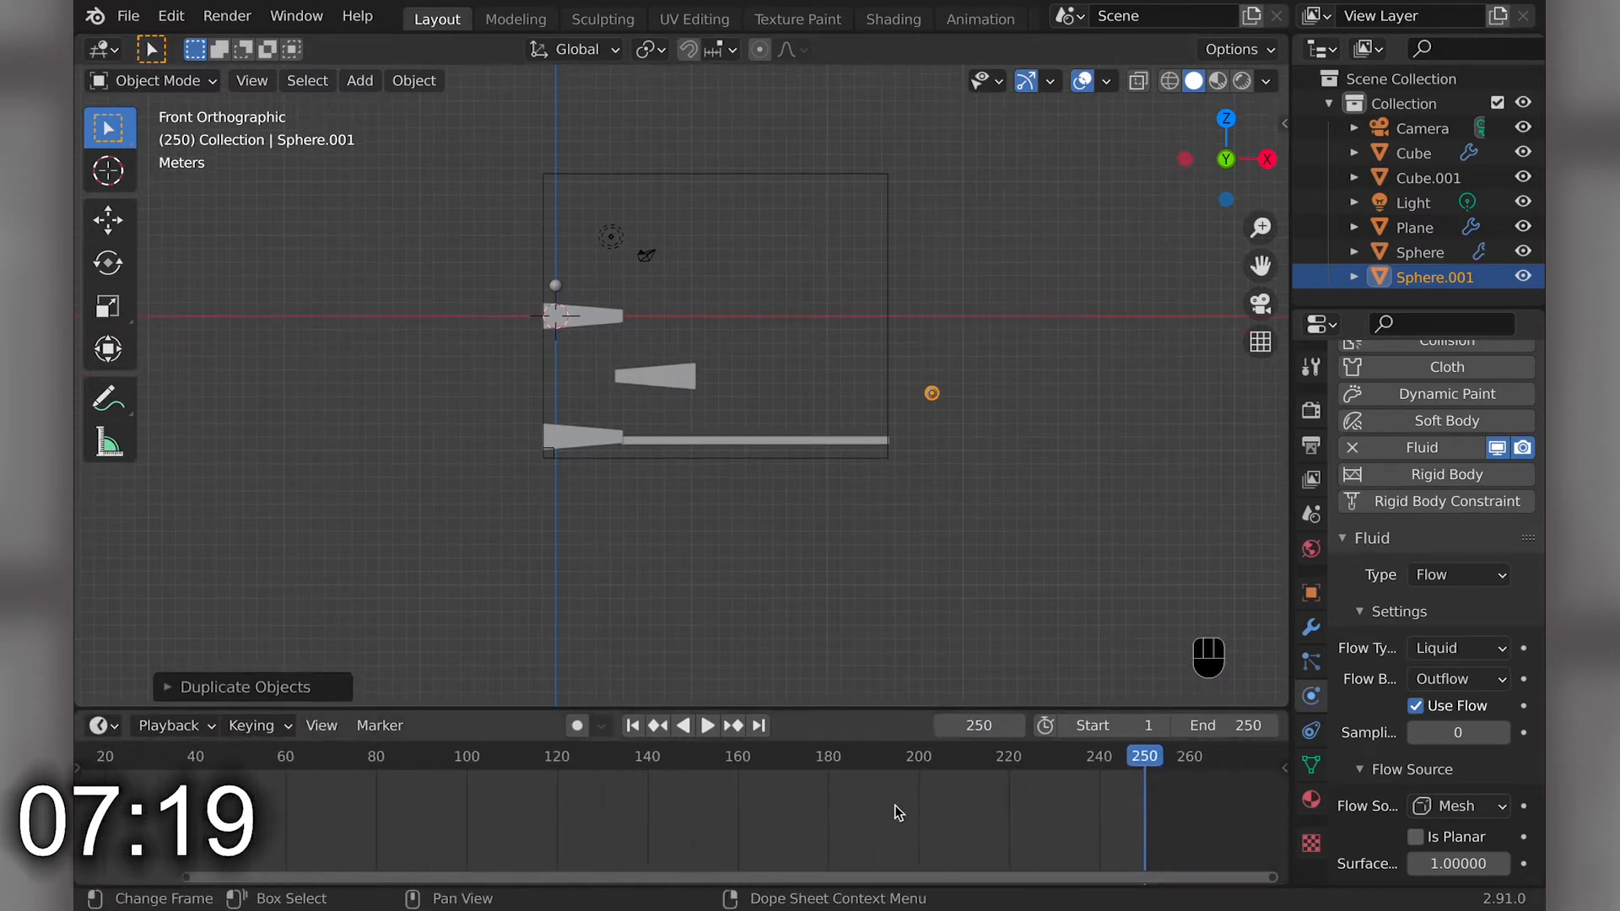
- Set the scene's end frame to 2000
{"action": "left_click", "coordinate": [1206, 725]}
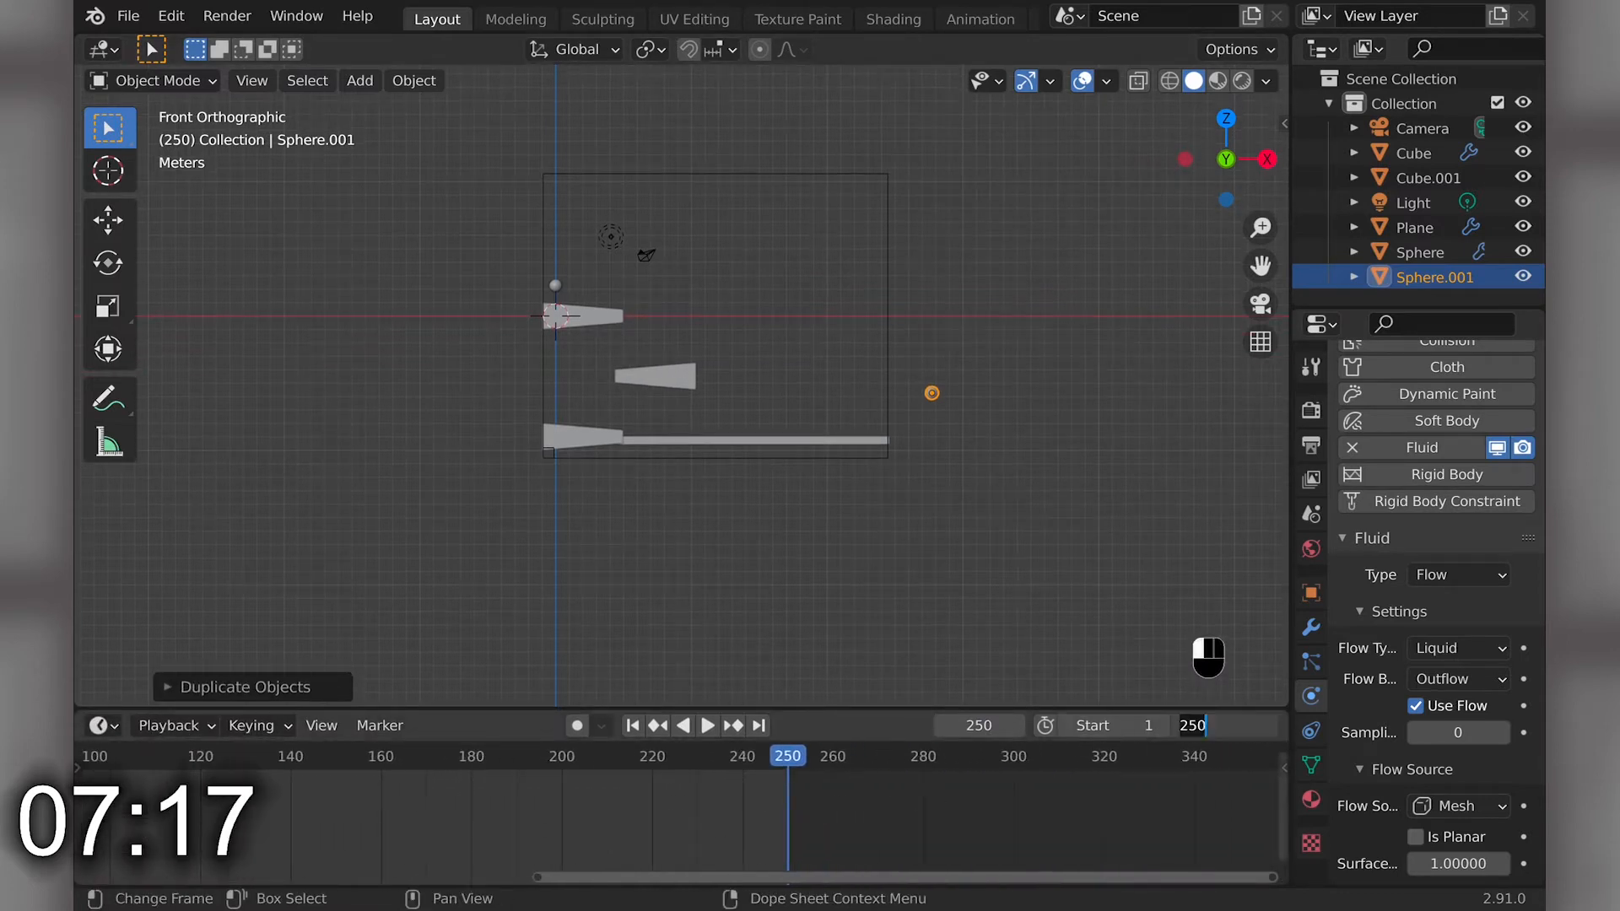
{"action": "type", "text": "1"}
{"action": "key", "text": "KP_Subtract"}
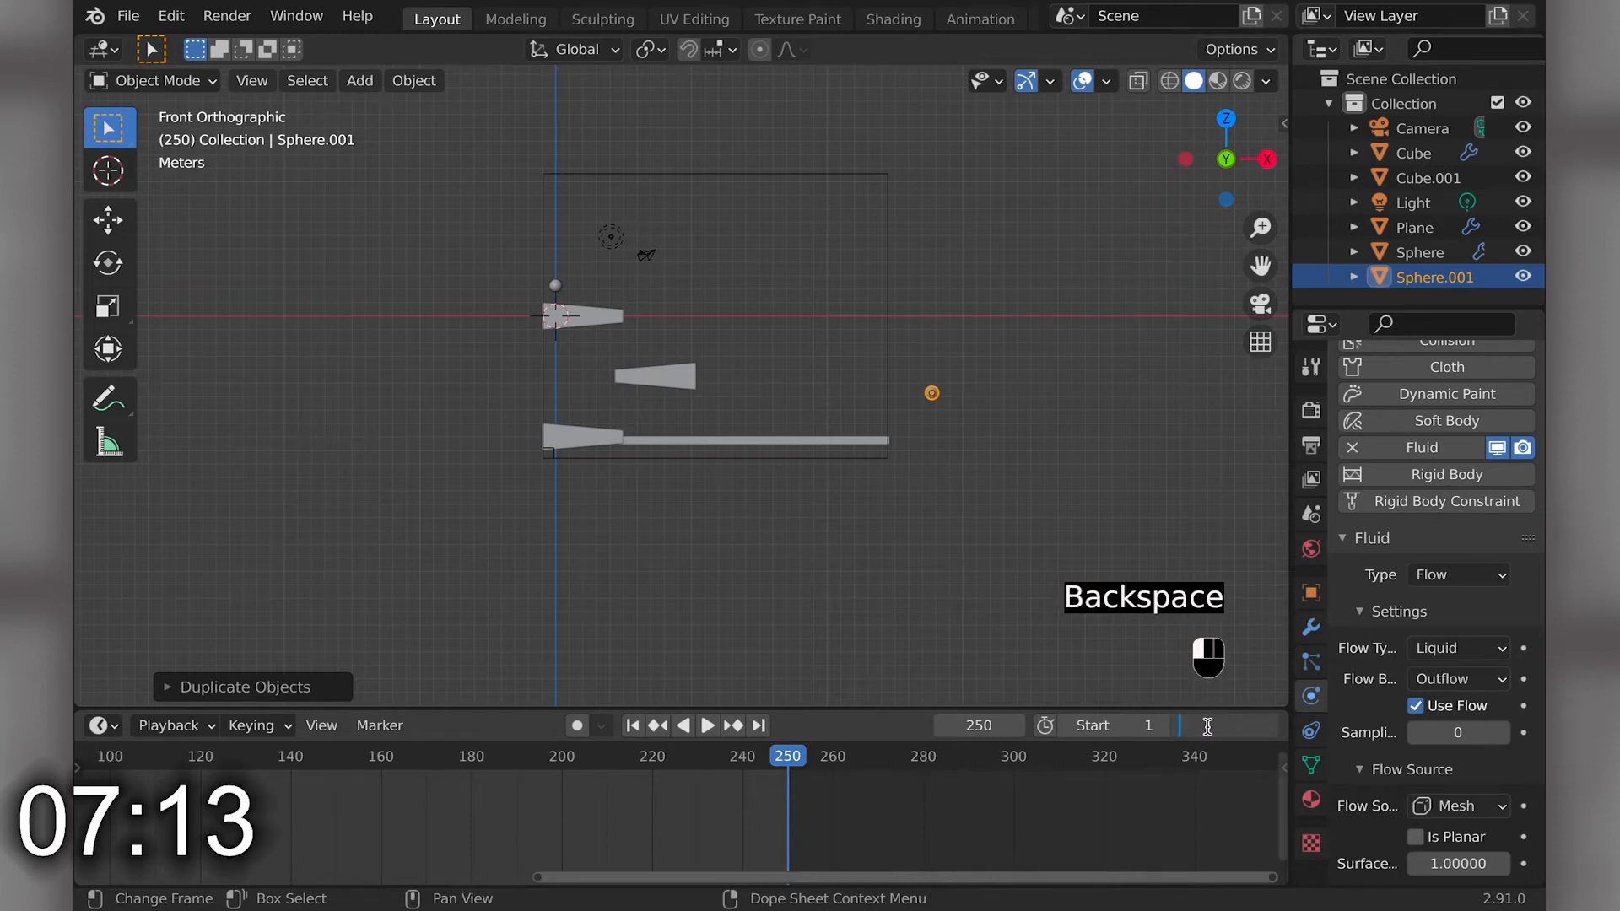
{"action": "type", "text": "230"}
{"action": "key", "text": "BackSpace"}
{"action": "type", "text": "000"}
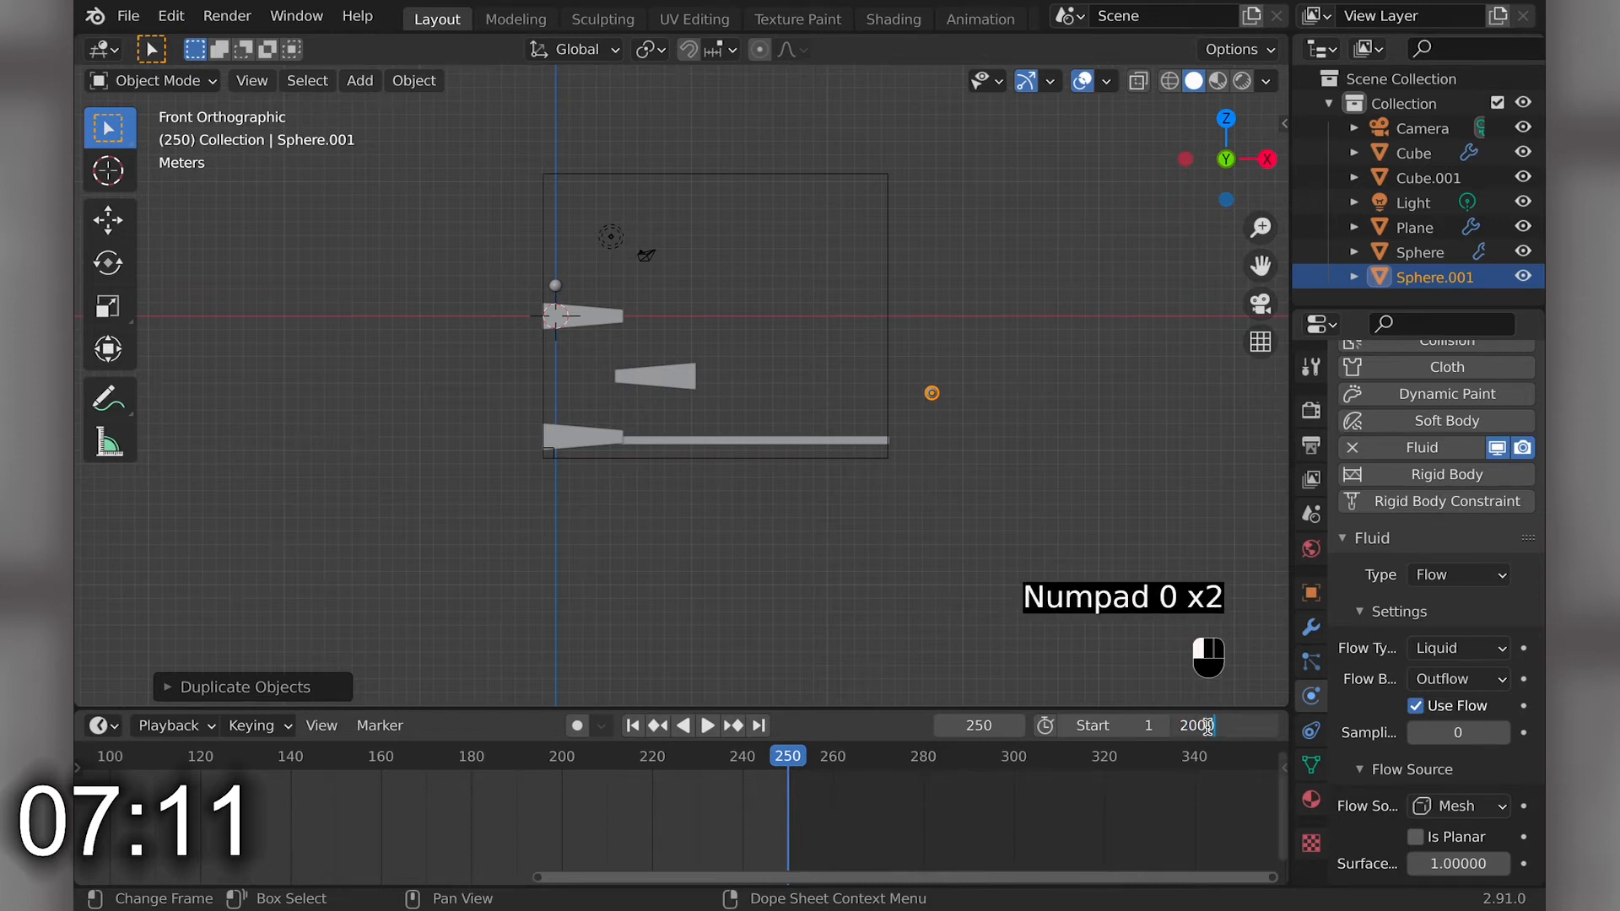
{"action": "key", "text": "Return"}
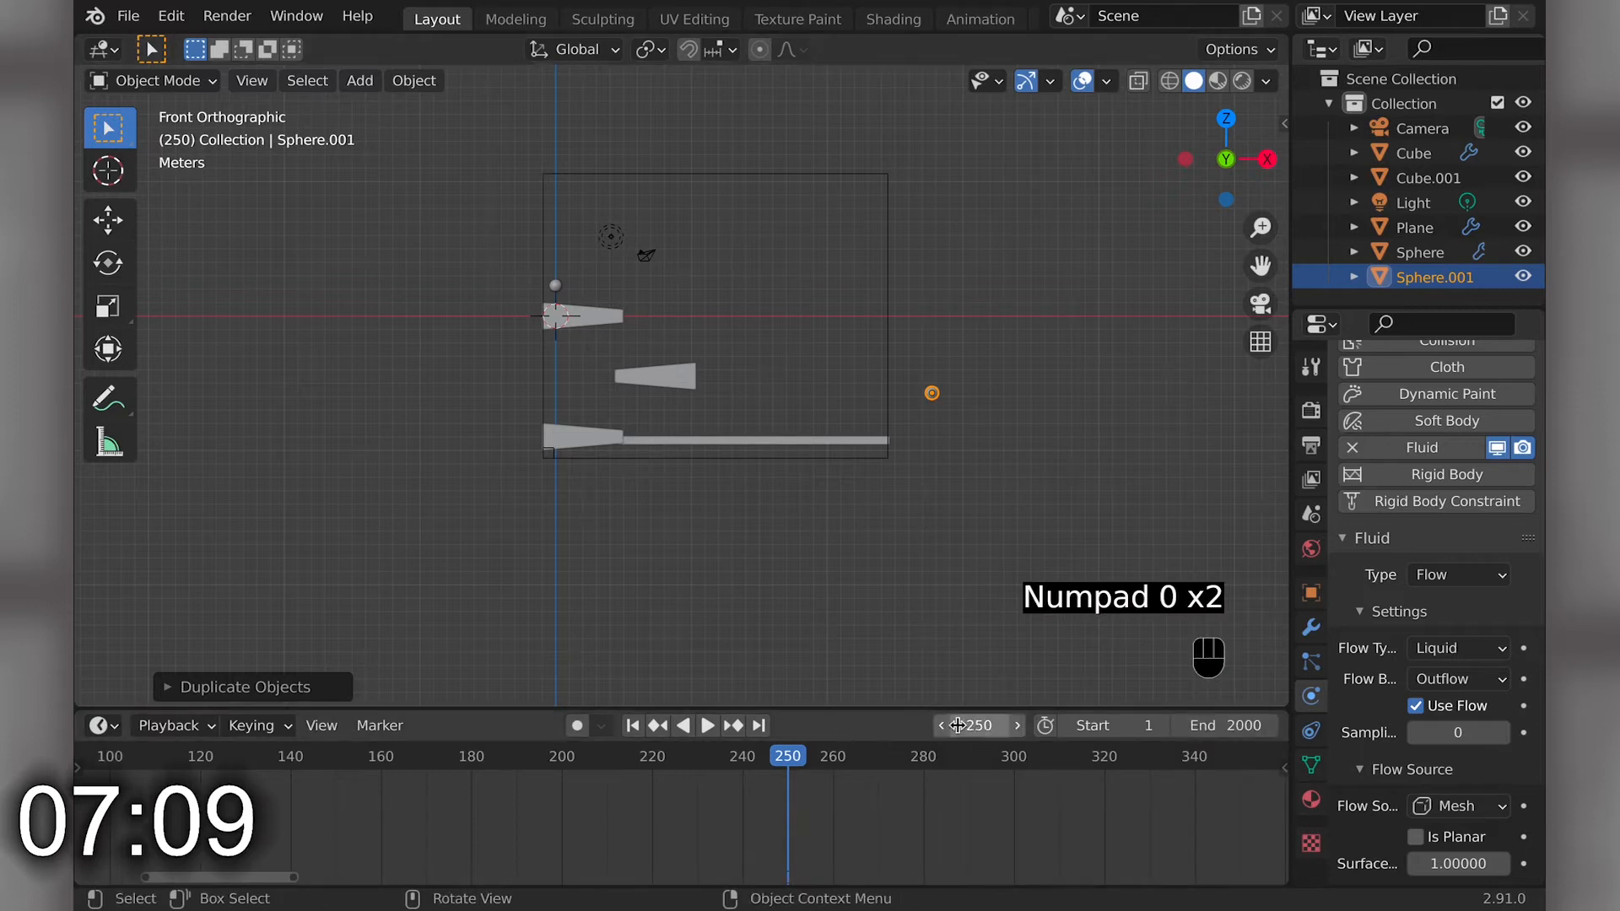
- Show the outflow sphere's transform values and insert a location keyframe at frame 250
{"action": "key", "text": "n"}
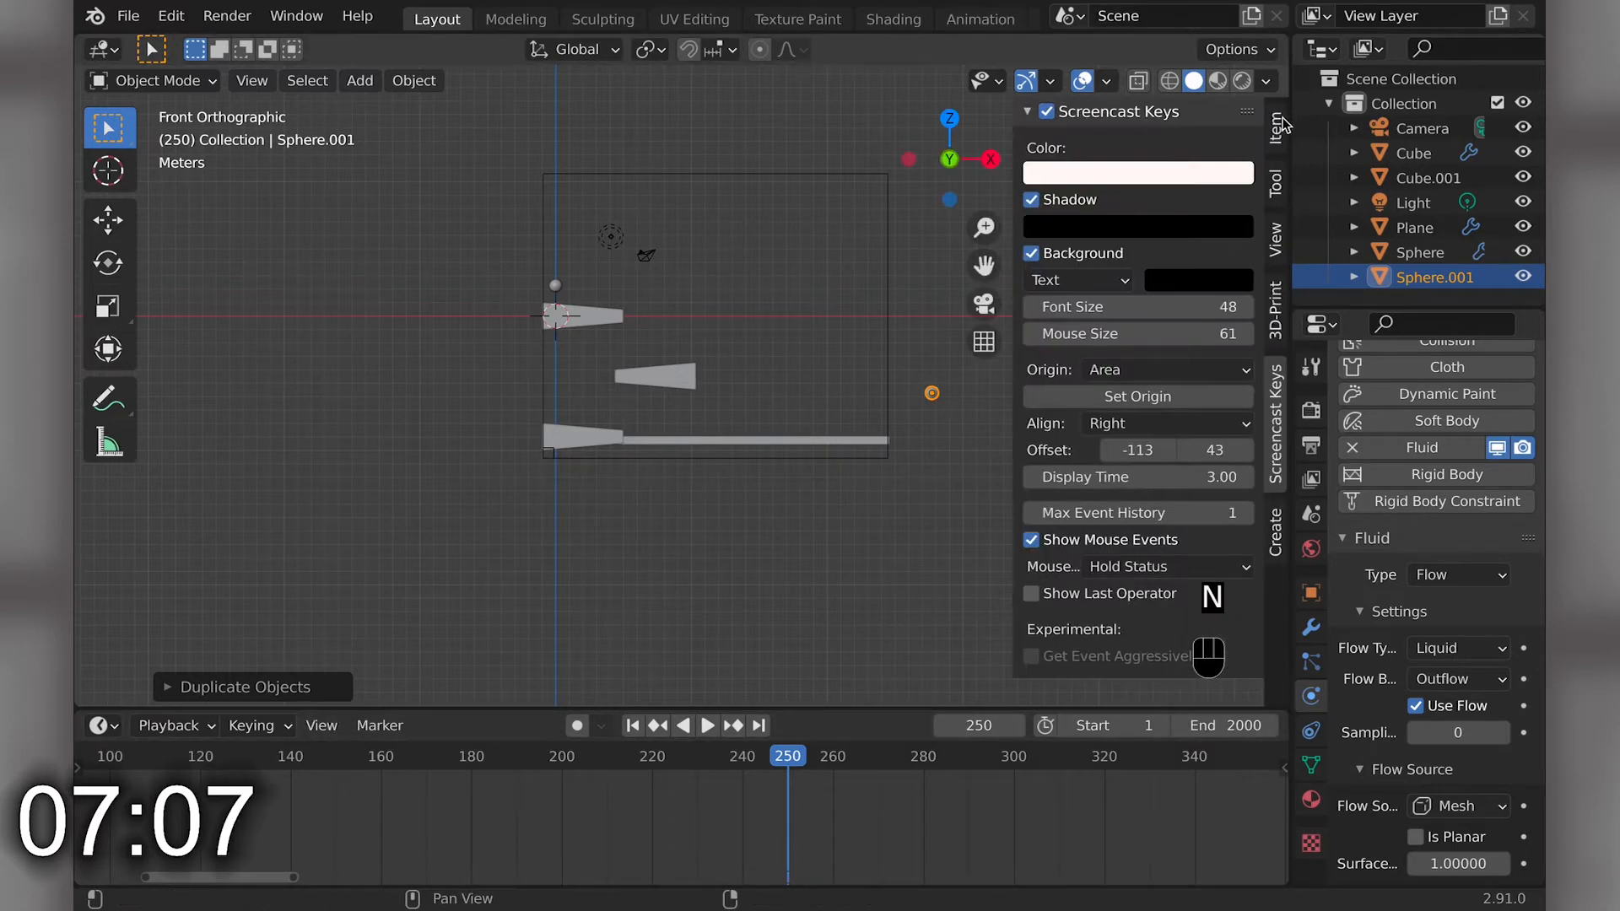
{"action": "left_click", "coordinate": [1277, 127]}
{"action": "key", "text": "i"}
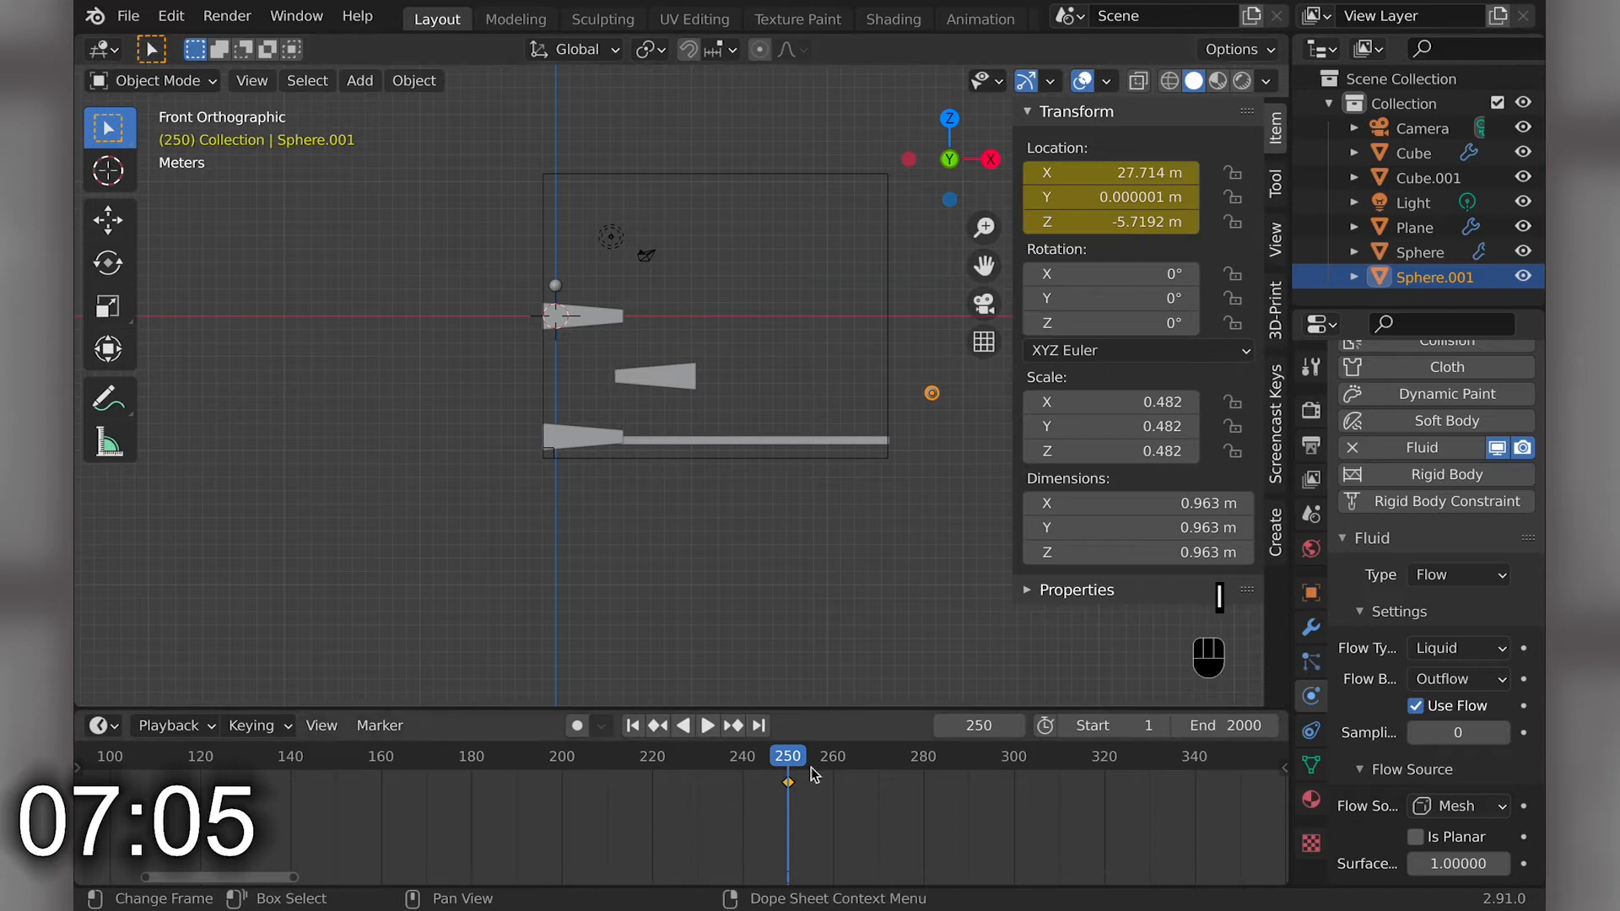
- At frame 255, move the outflow sphere to about X 22.57 m and Z -8.38 m, just above the floor slab, and keyframe its location
{"action": "double_click", "coordinate": [1018, 726]}
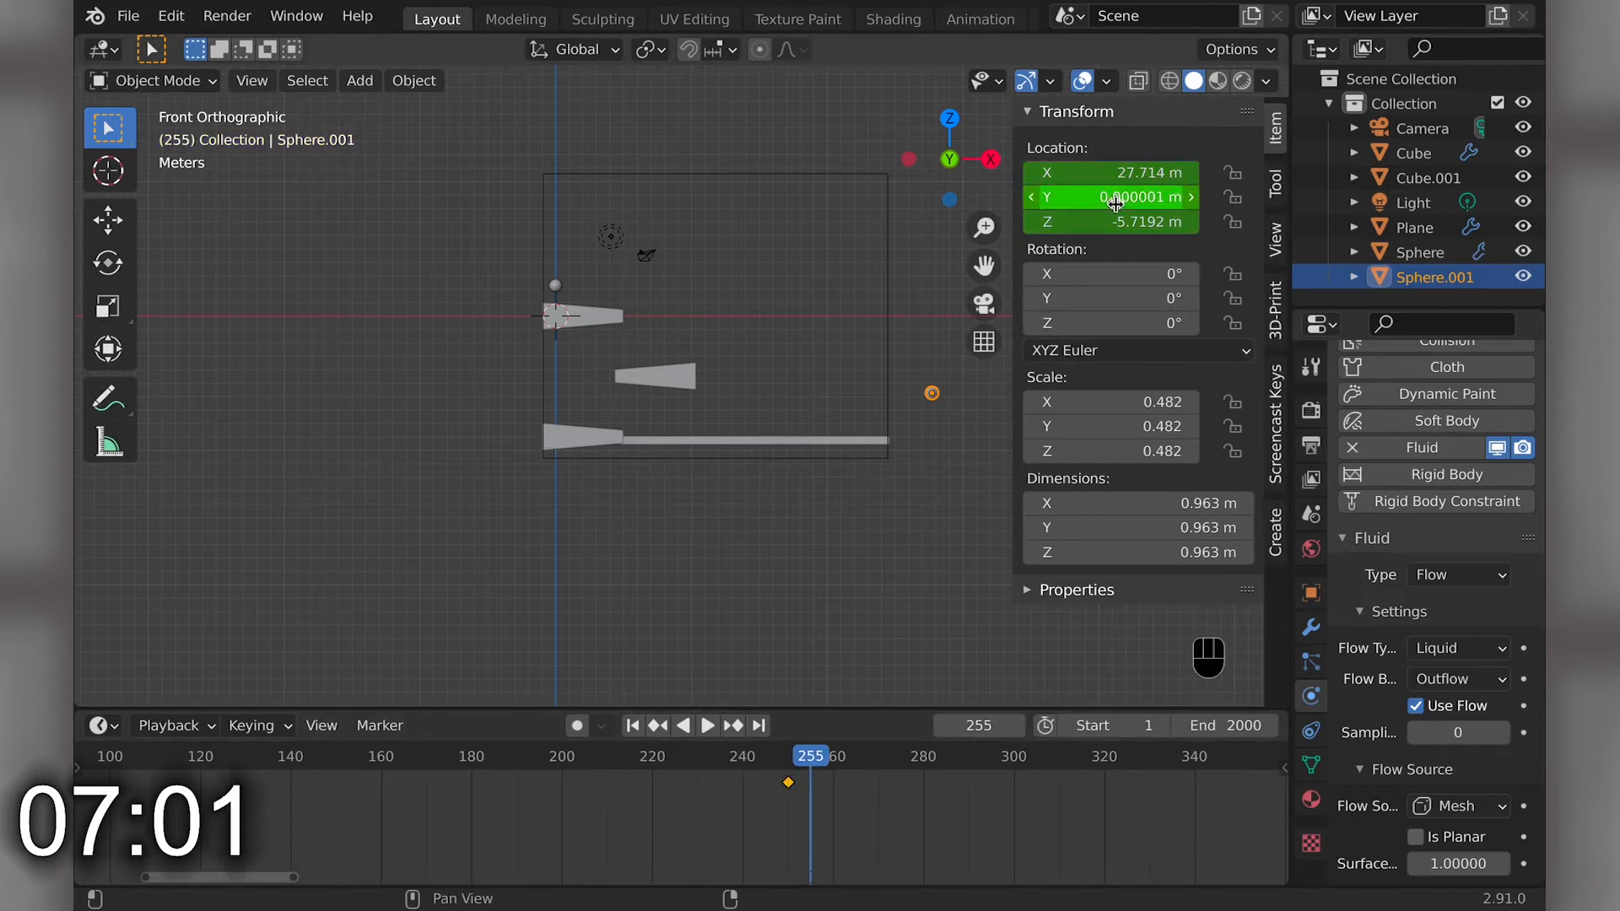
{"action": "left_click_drag", "start_coordinate": [1106, 200], "coordinate": [1016, 200]}
{"action": "key", "text": "super+z"}
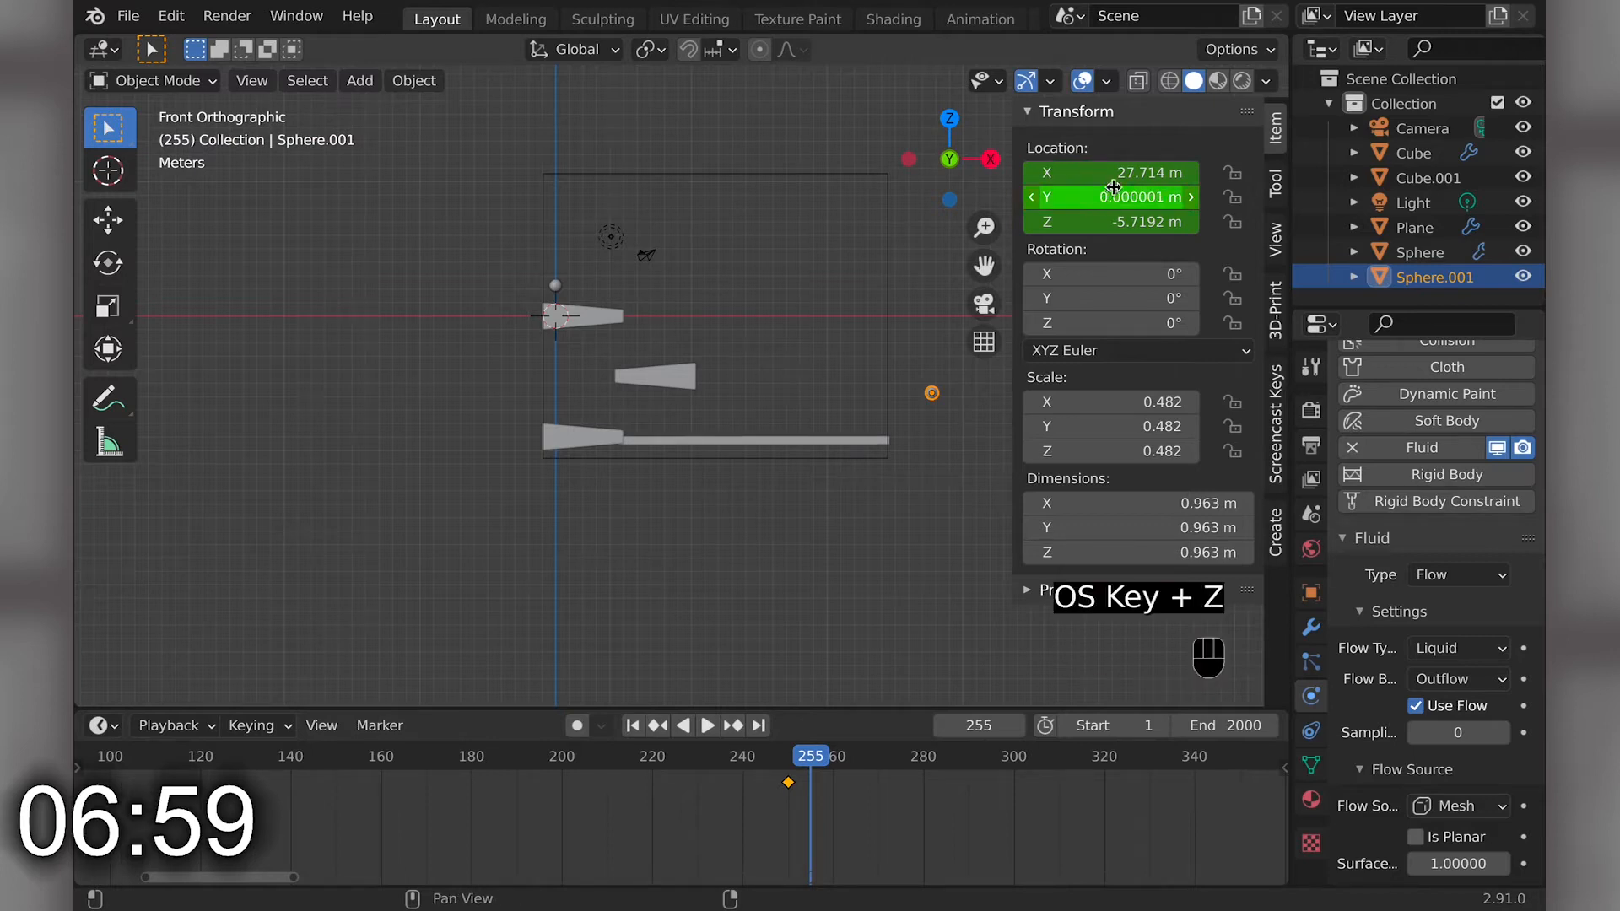
{"action": "key", "text": "super+z"}
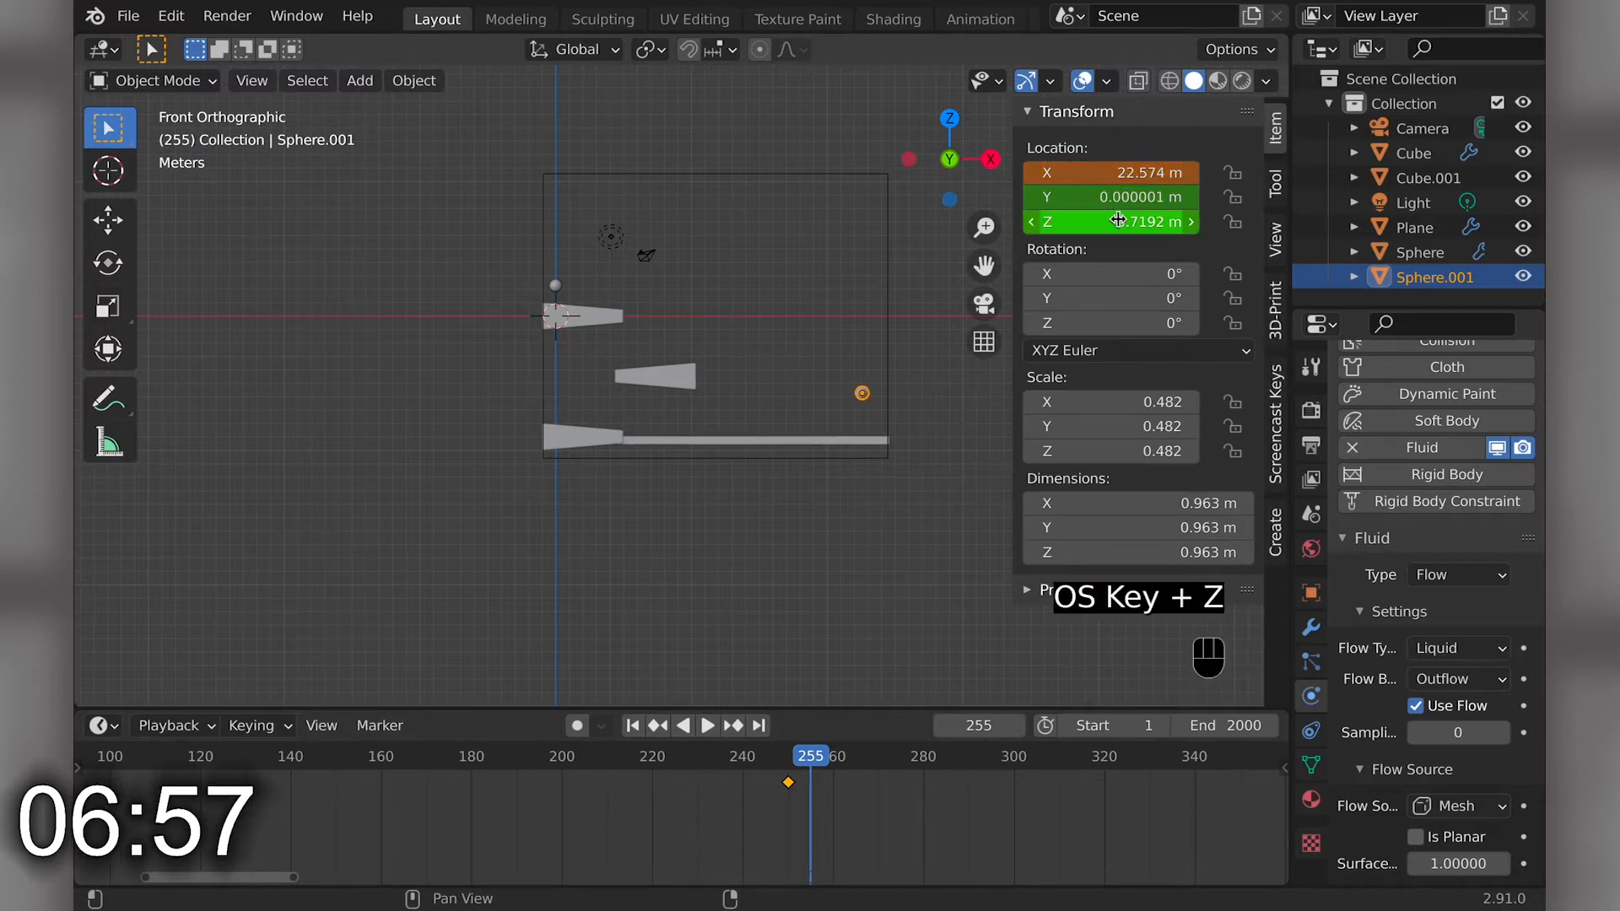
{"action": "left_click_drag", "start_coordinate": [1111, 222], "coordinate": [1164, 221]}
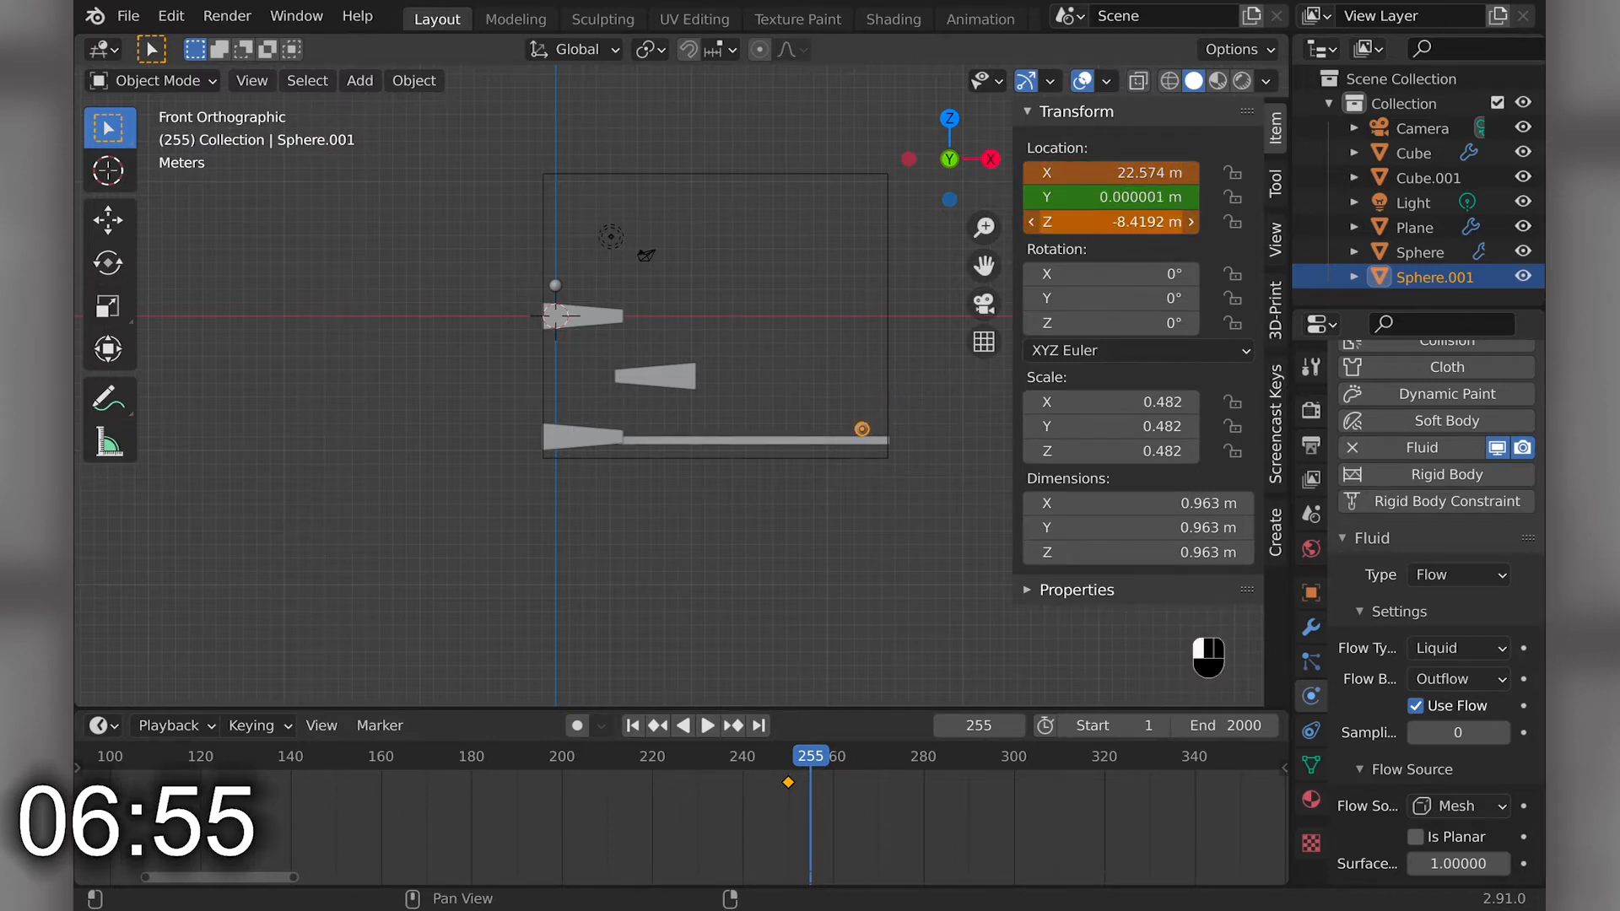
{"action": "key", "text": "i"}
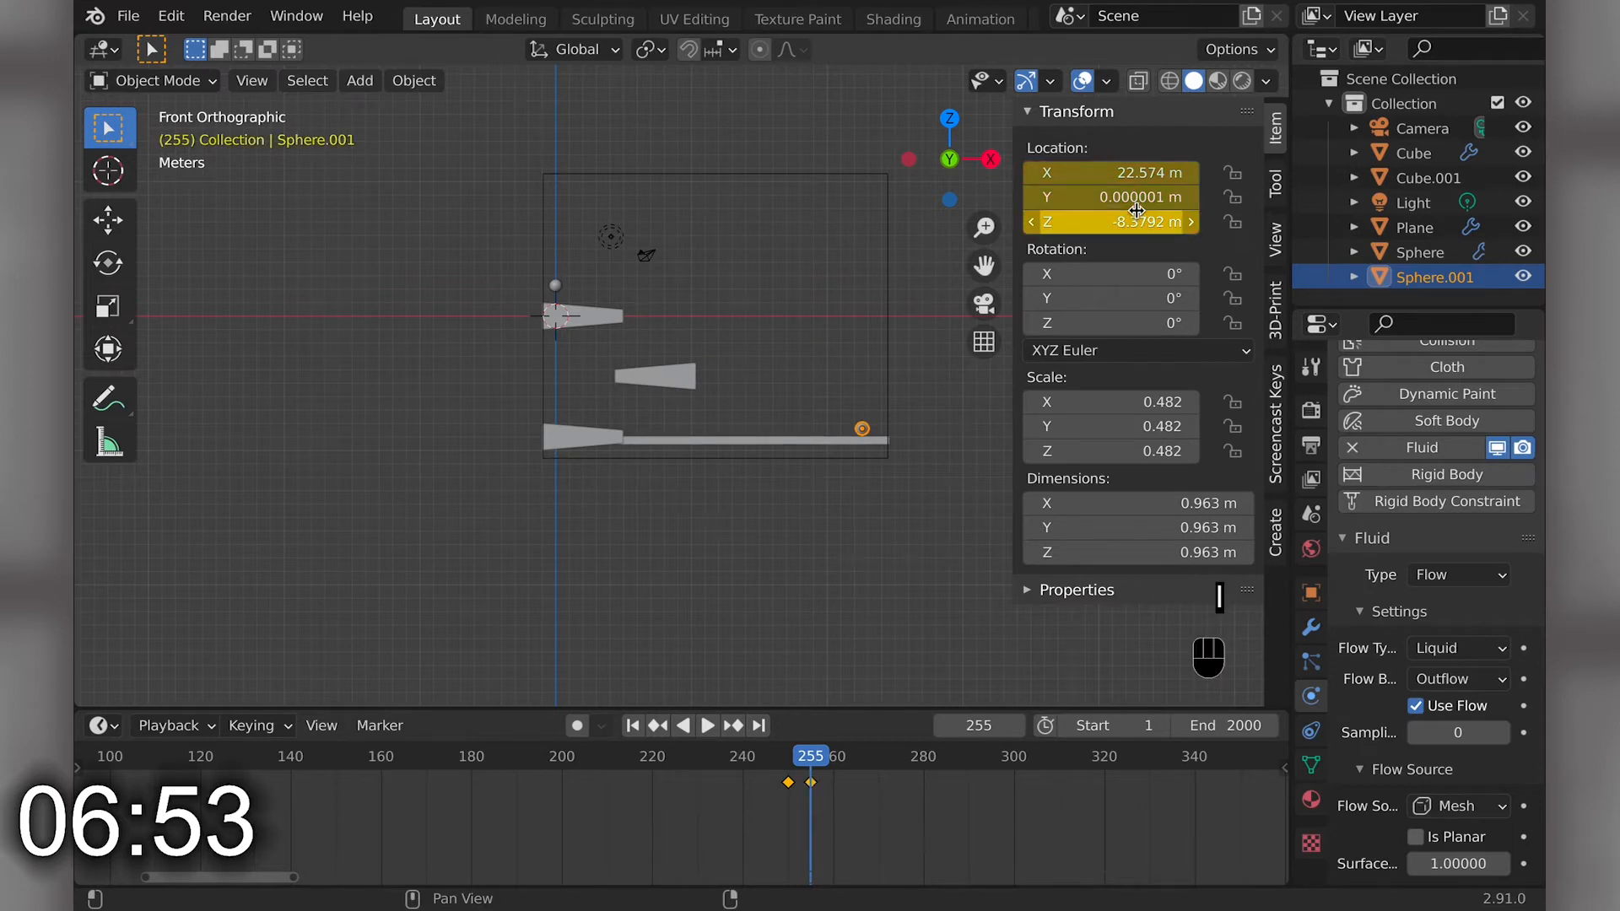
- Scrub back to frame 212 to check the outflow sphere's motion and hide its transform values
{"action": "left_click_drag", "start_coordinate": [793, 763], "coordinate": [620, 757]}
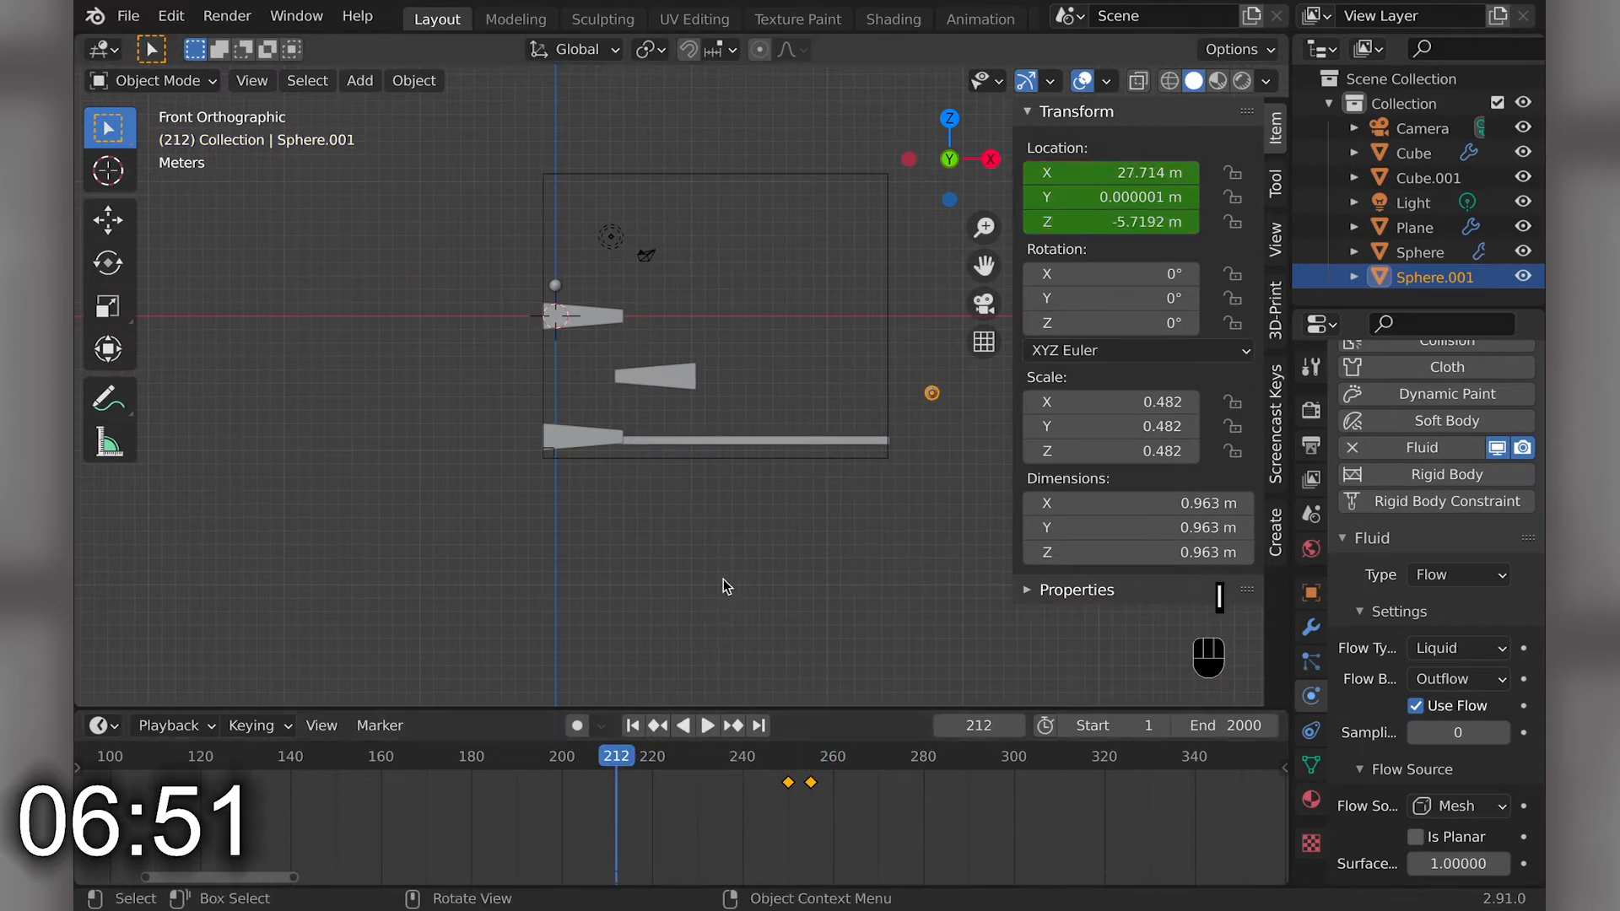
{"action": "key", "text": "n"}
{"action": "scroll", "coordinate": [835, 532], "scroll_direction": "down", "scroll_amount": 1}
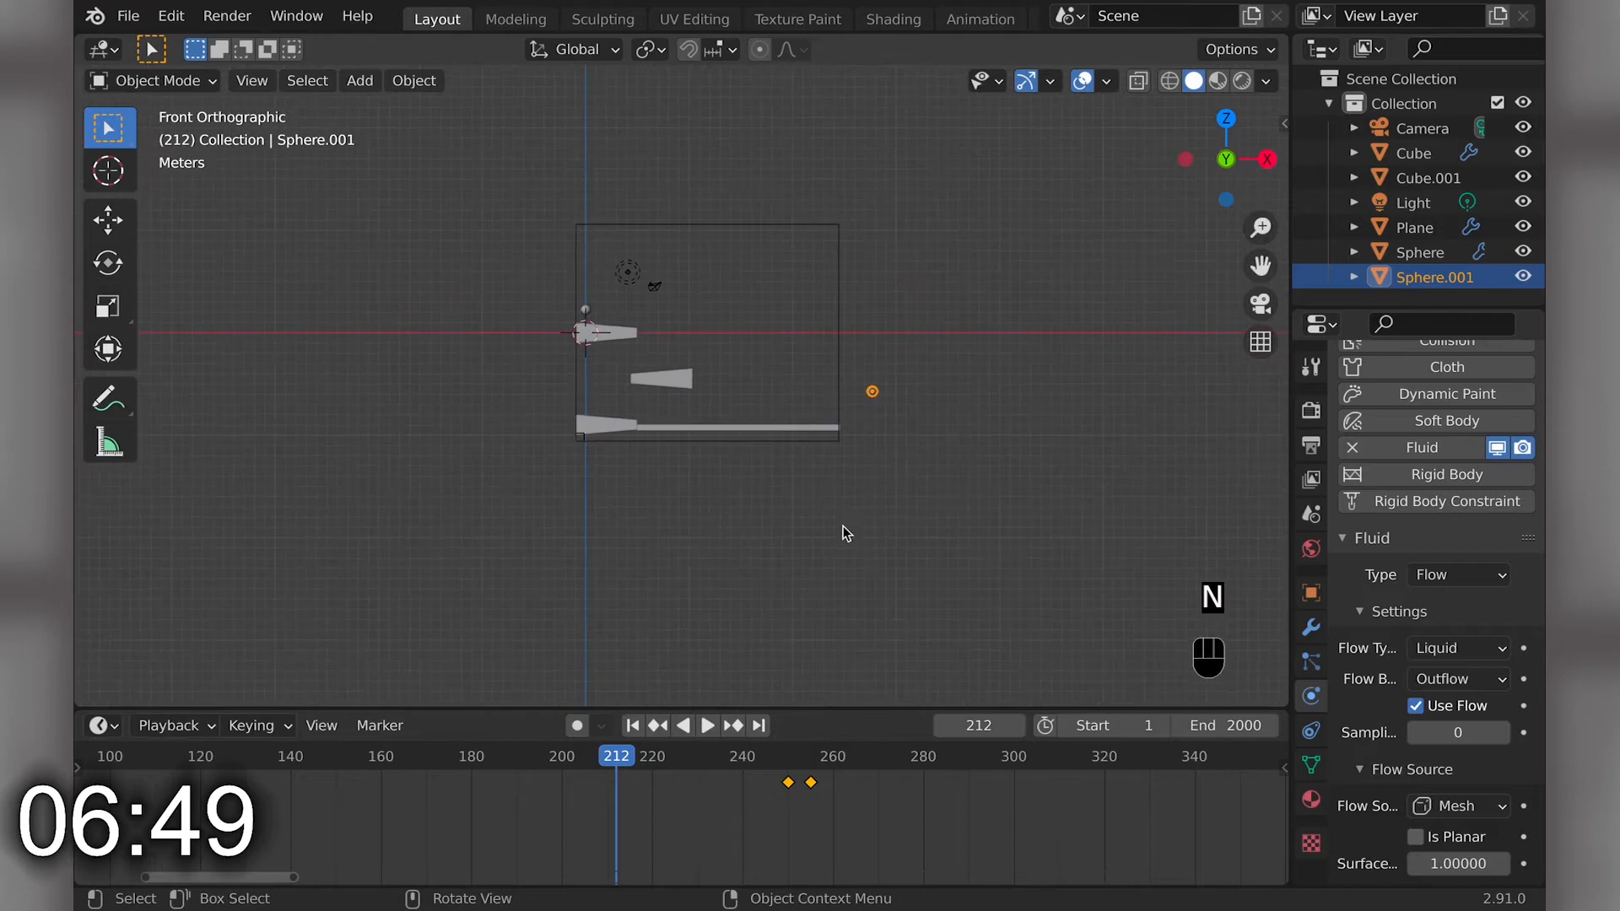
{"action": "middle_click_drag", "start_coordinate": [784, 494], "coordinate": [809, 498]}
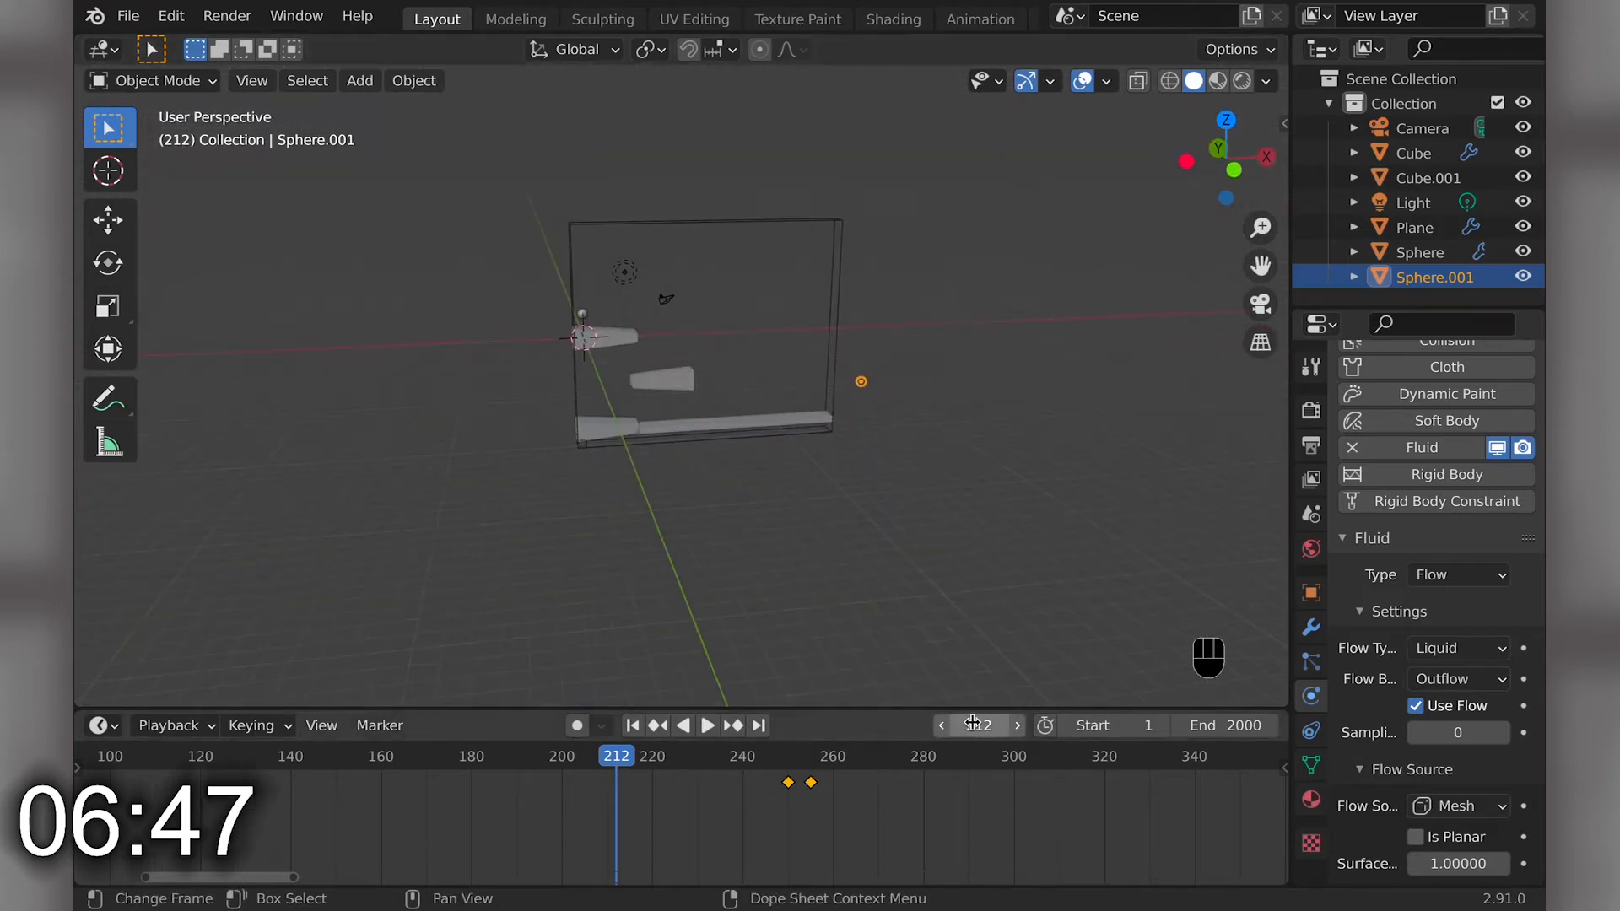
- Play the animation briefly from frame 0, stop it, and return to frame 0
{"action": "left_click_drag", "start_coordinate": [972, 723], "coordinate": [709, 723]}
{"action": "middle_click_drag", "start_coordinate": [703, 503], "coordinate": [1004, 511], "text": "shift"}
{"action": "middle_click_drag", "start_coordinate": [704, 503], "coordinate": [674, 501]}
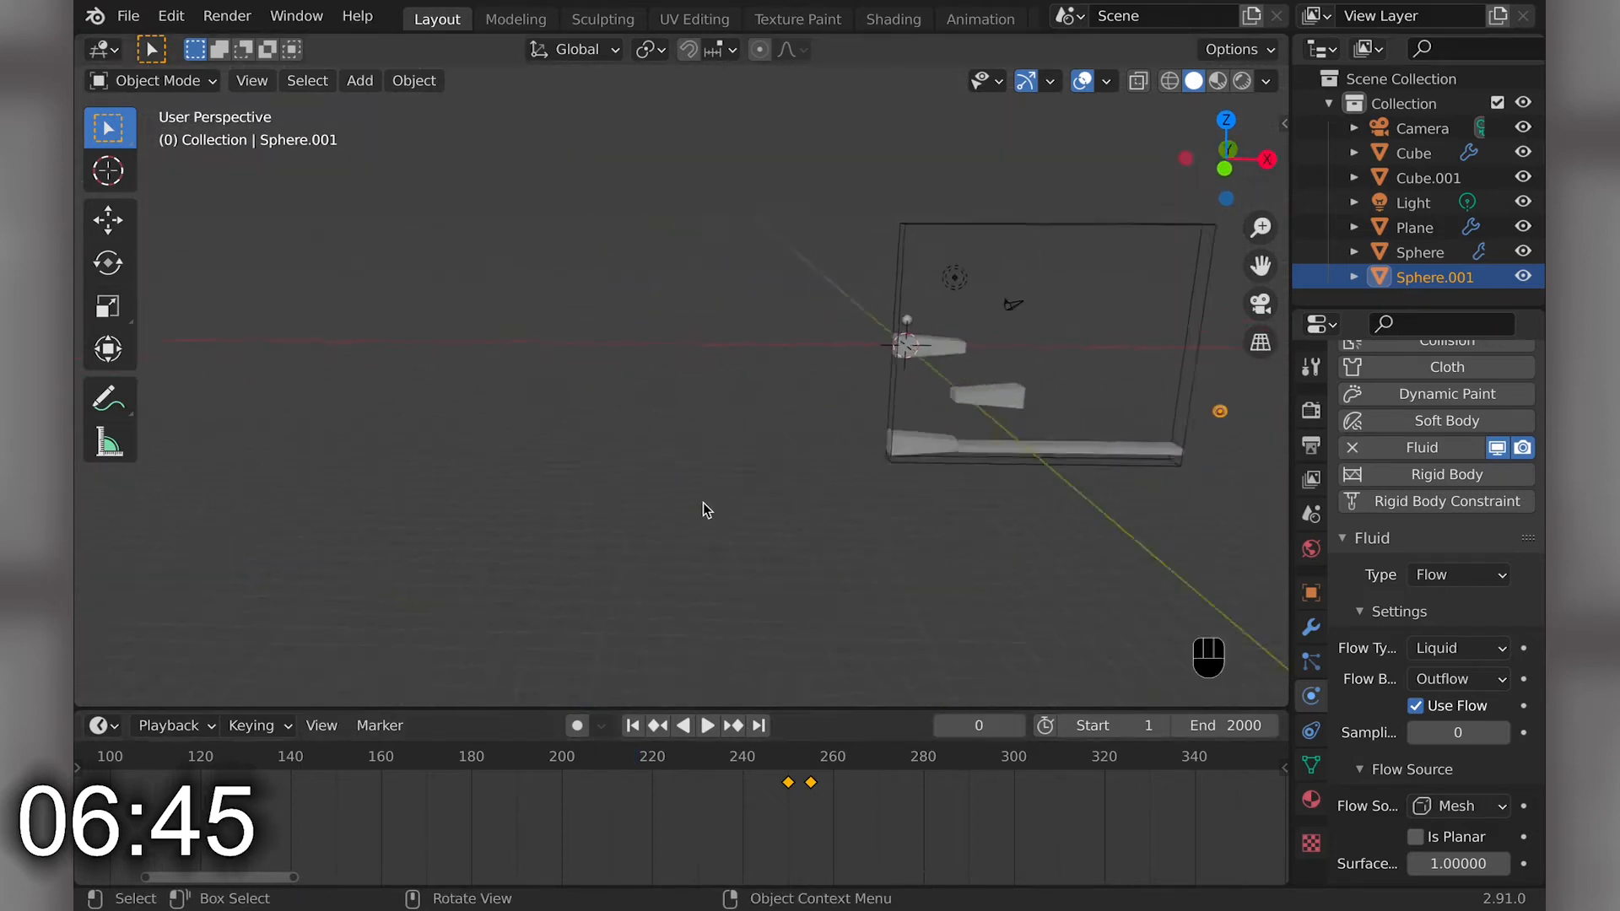
{"action": "key", "text": "space"}
{"action": "key", "text": "space"}
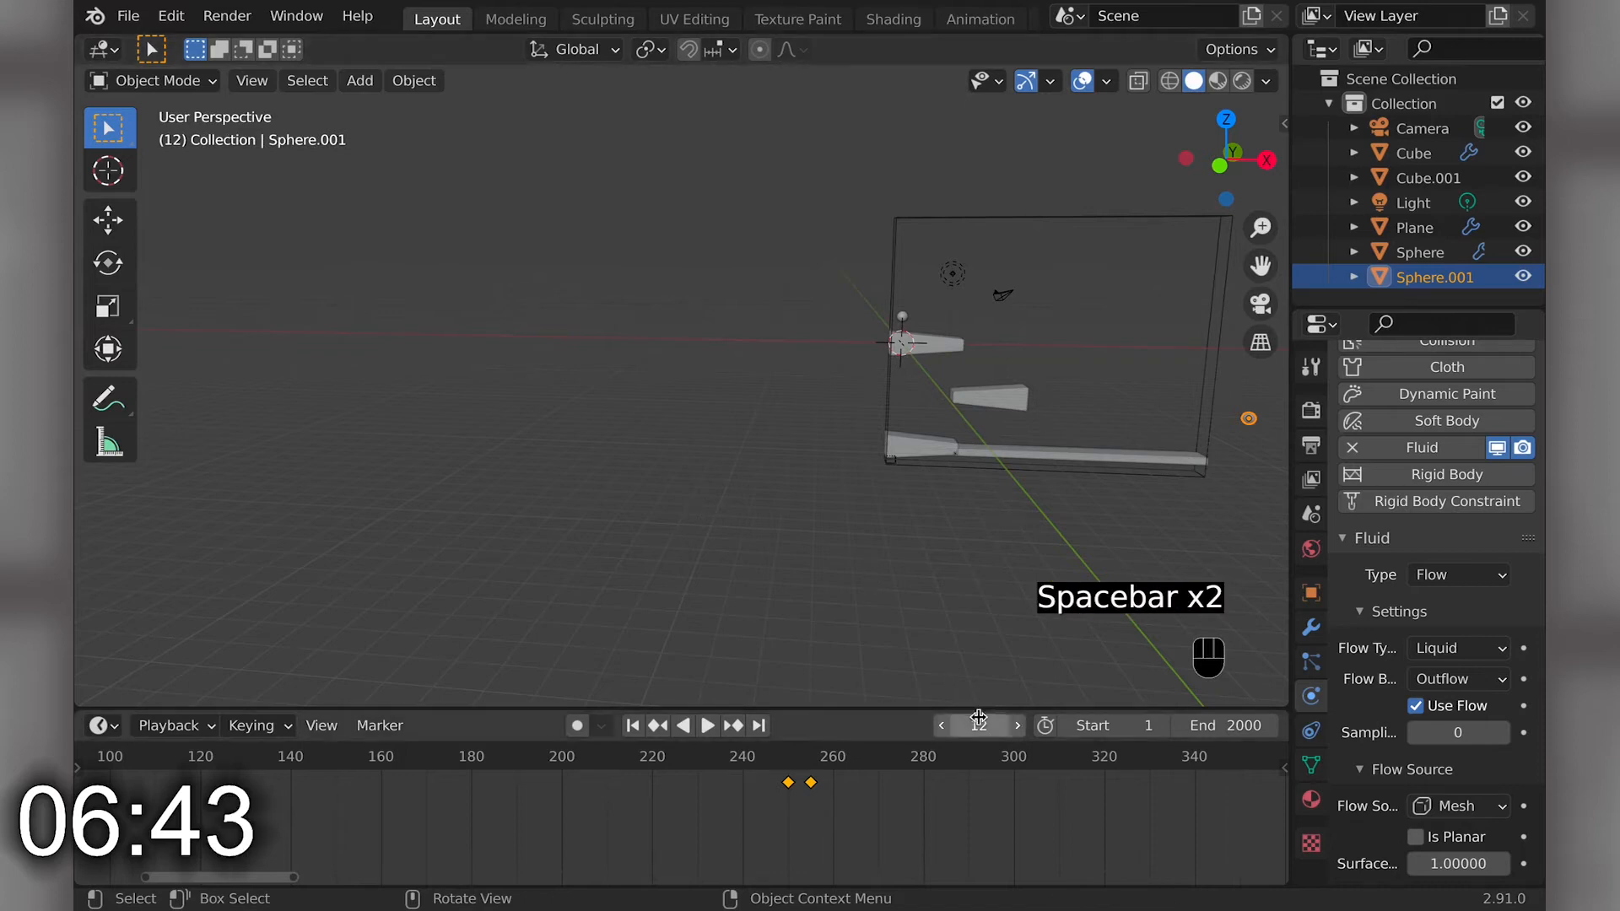
{"action": "left_click_drag", "start_coordinate": [978, 723], "coordinate": [928, 722]}
- Select the domain box and set its fluid cache type to All
{"action": "left_click", "coordinate": [960, 218]}
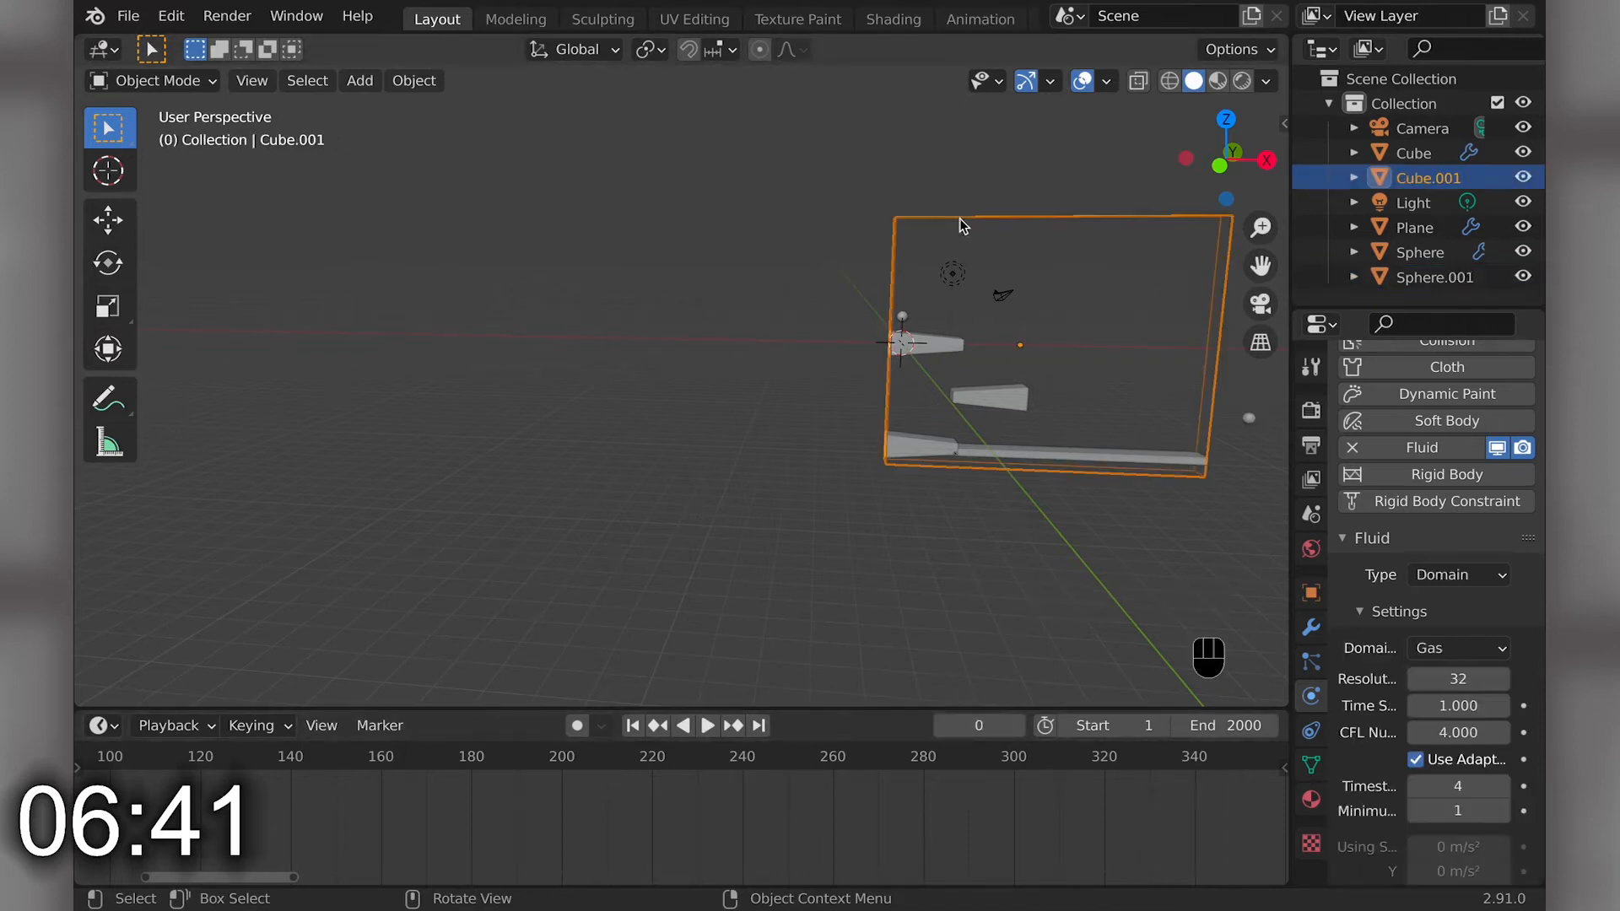
{"action": "scroll", "coordinate": [1379, 658], "scroll_direction": "down", "scroll_amount": 15}
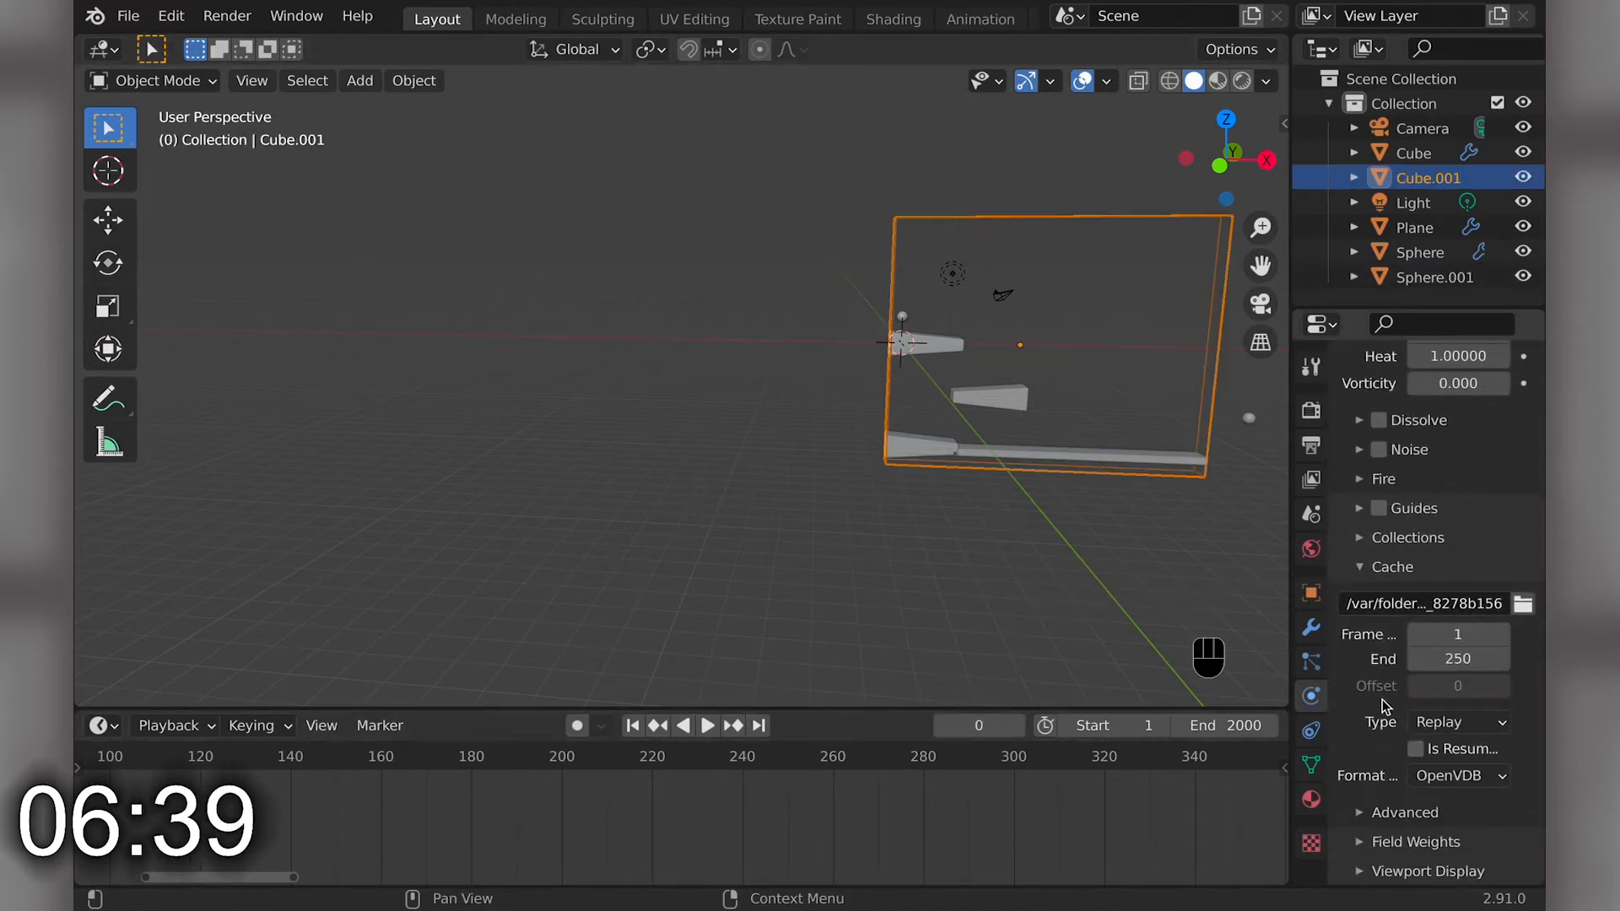
{"action": "left_click", "coordinate": [1459, 723]}
{"action": "left_click", "coordinate": [1425, 803]}
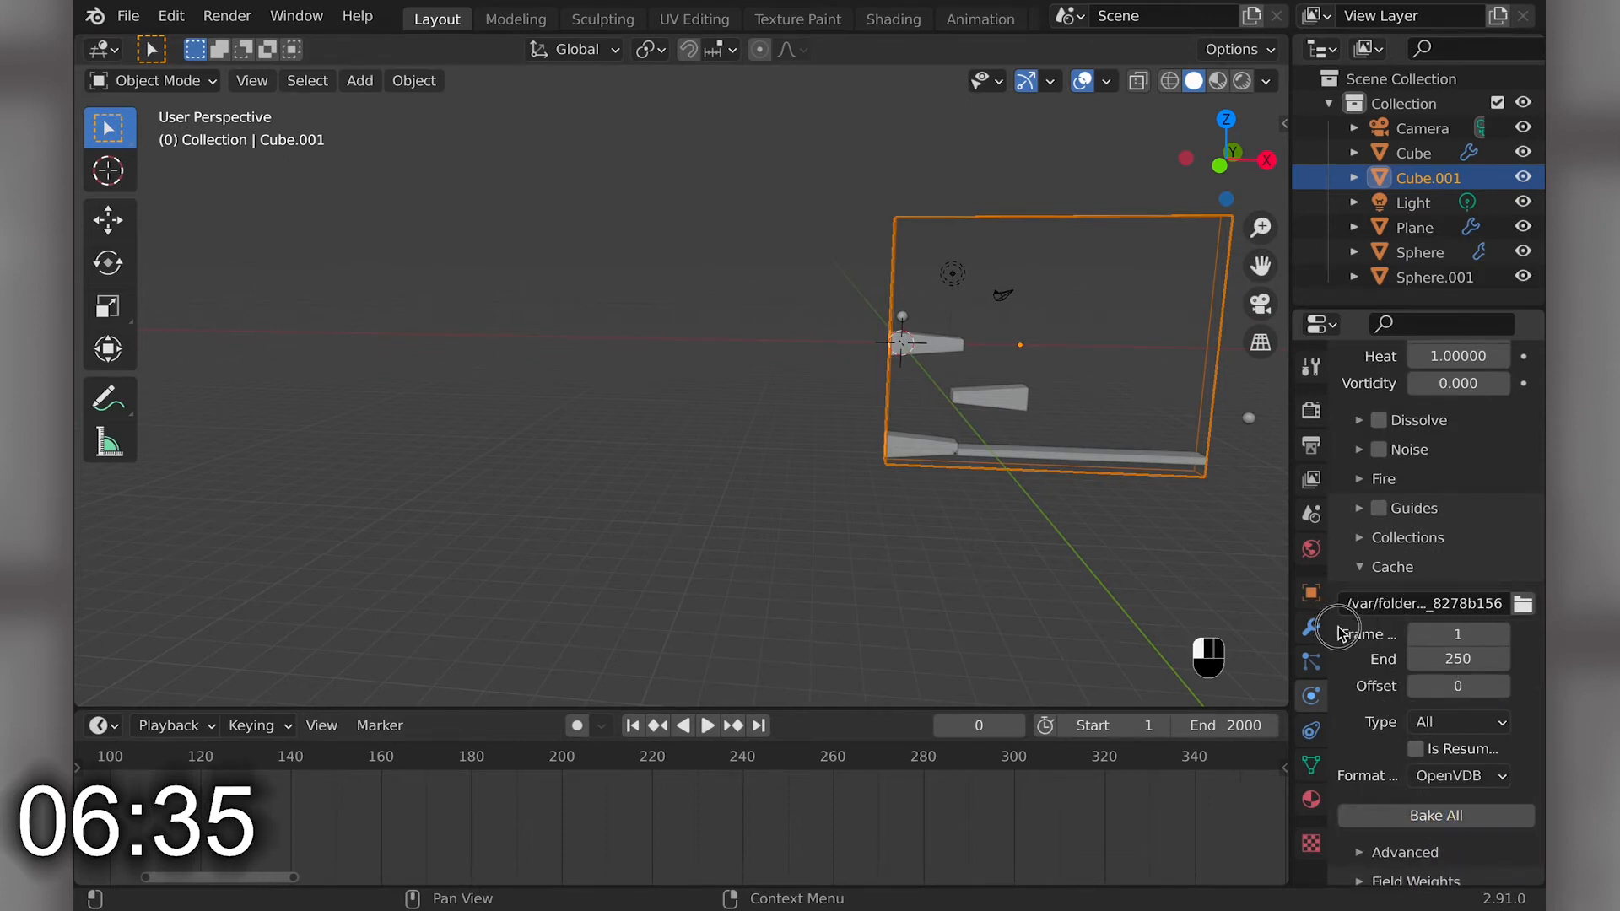
- Change the domain type to Liquid and set the resolution divisions to 120
{"action": "scroll", "coordinate": [1360, 721], "scroll_direction": "up", "scroll_amount": 15}
{"action": "scroll", "coordinate": [1379, 742], "scroll_direction": "down", "scroll_amount": 3}
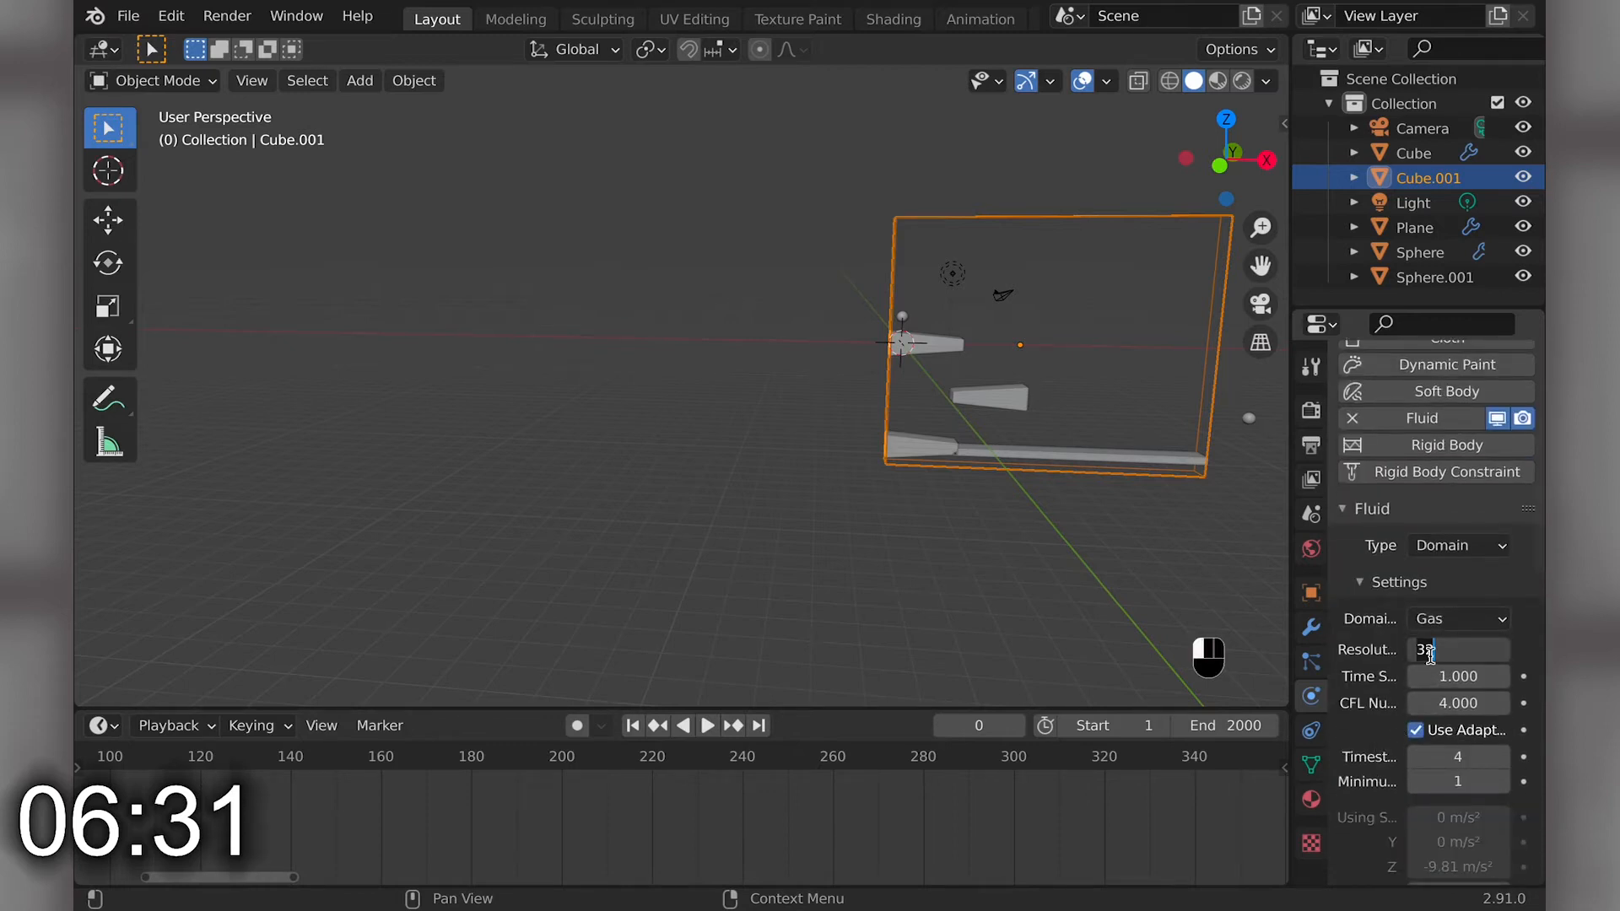
{"action": "left_click", "coordinate": [1464, 621]}
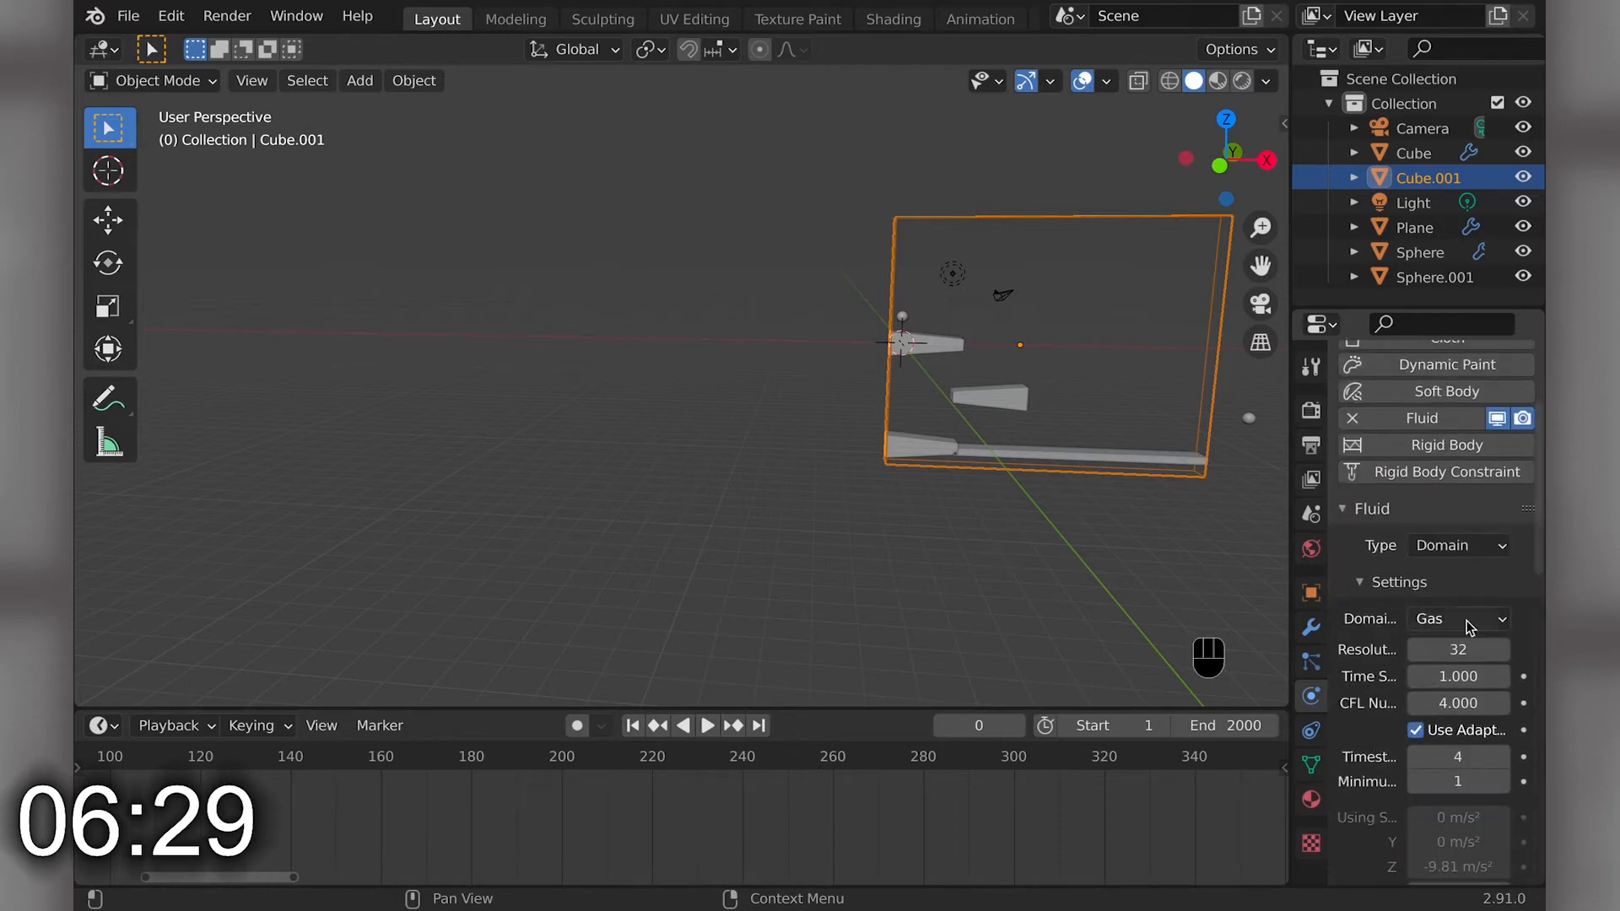
{"action": "left_click", "coordinate": [1464, 620]}
{"action": "left_click", "coordinate": [1456, 672]}
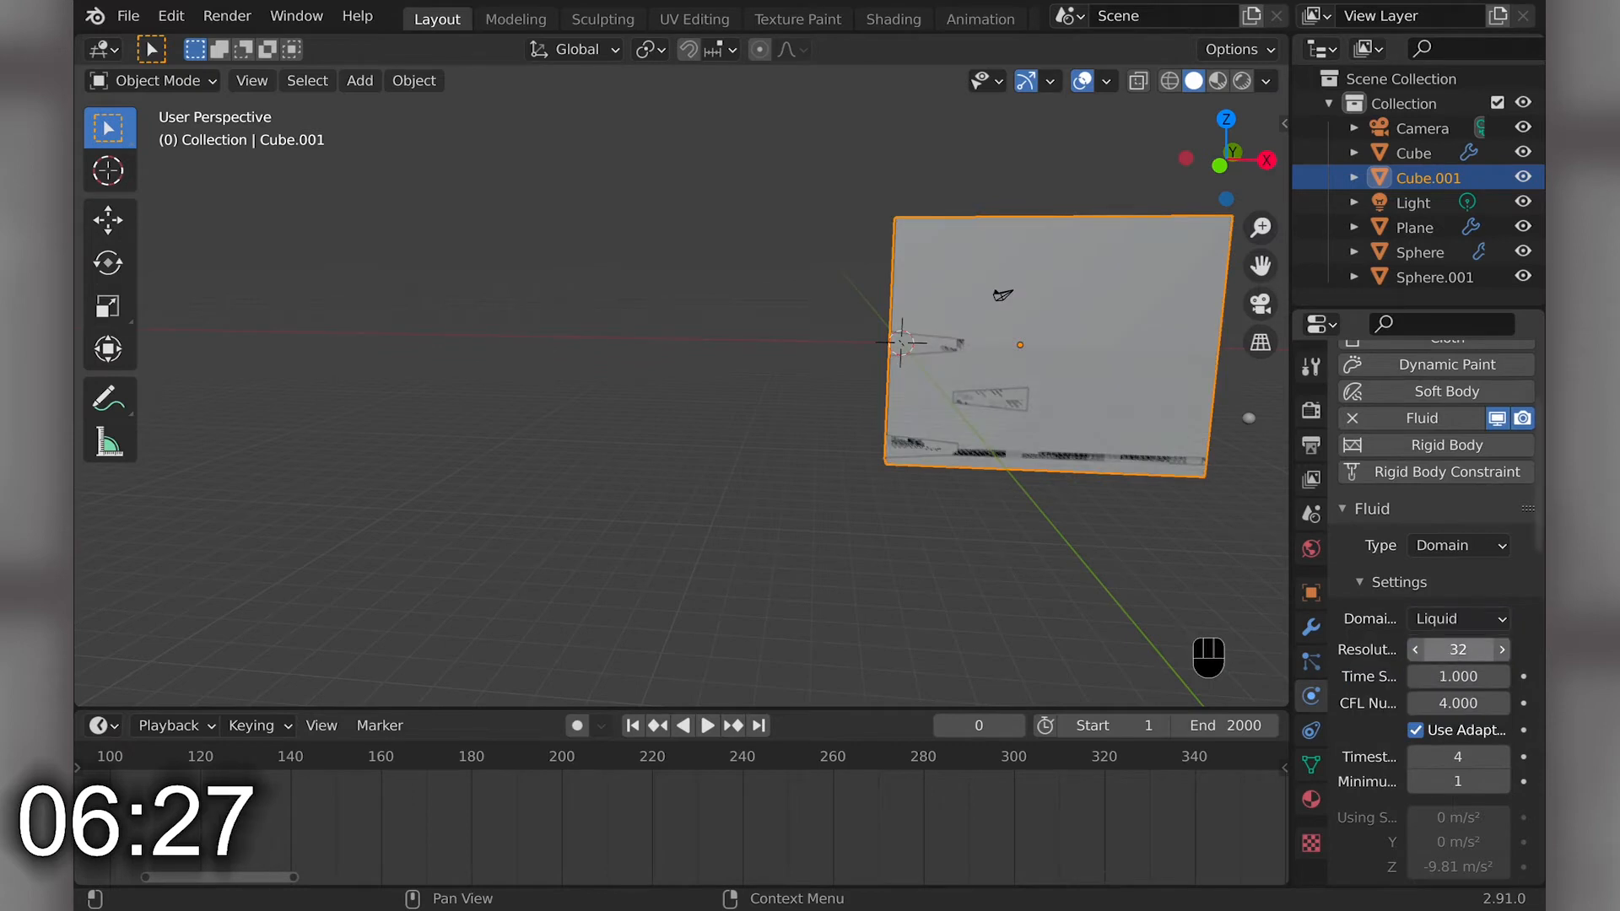
{"action": "left_click", "coordinate": [1424, 649]}
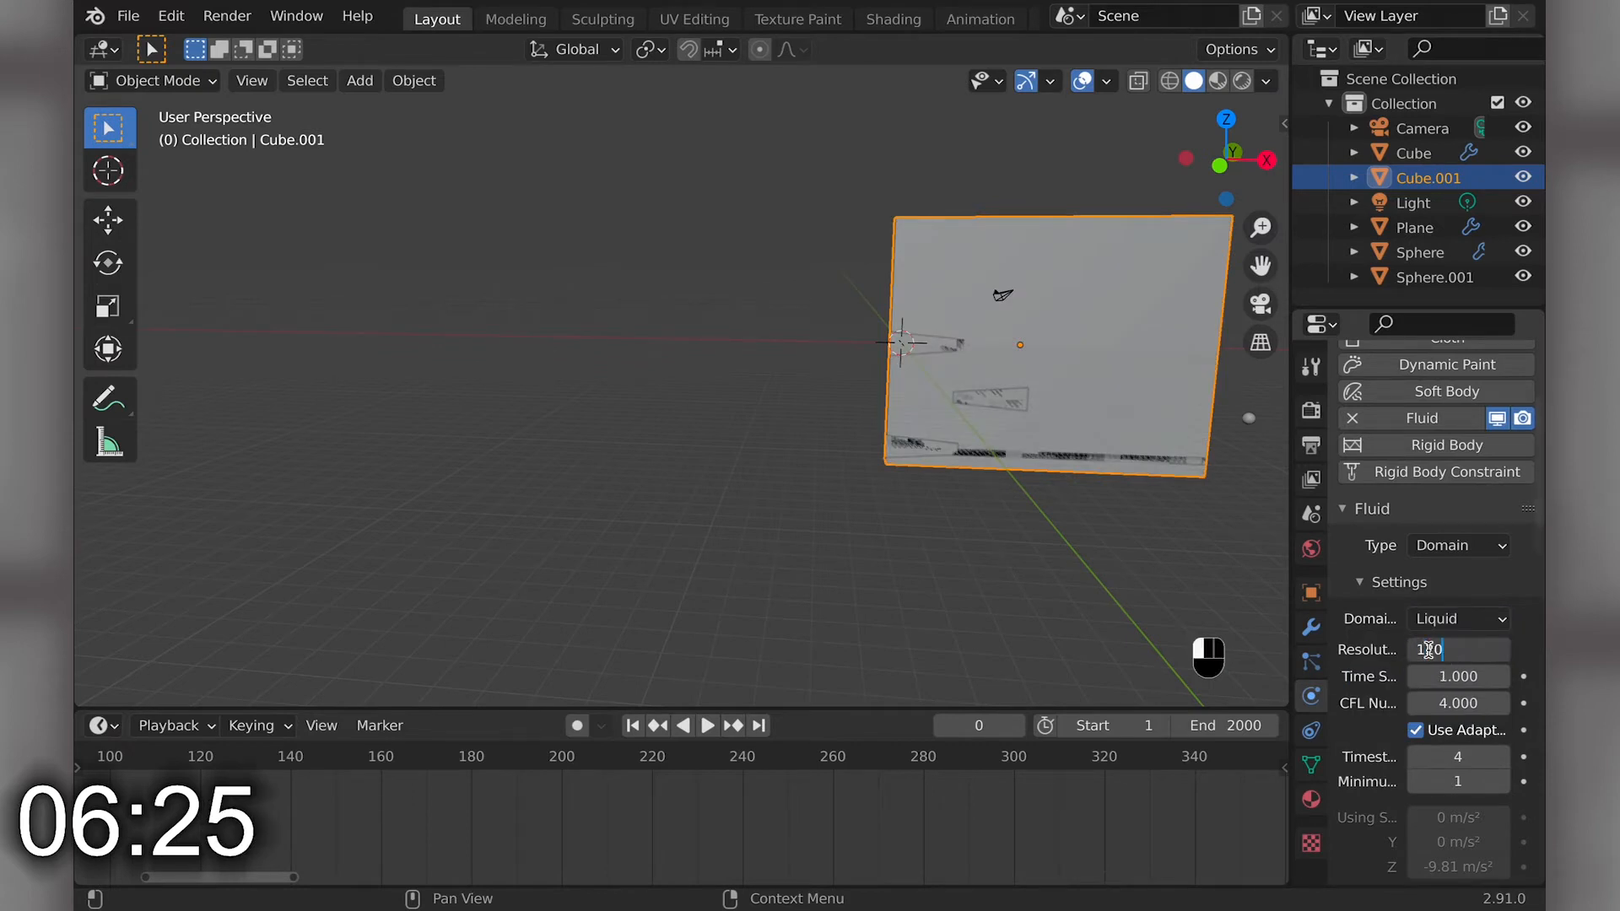
{"action": "key", "text": "Return"}
- Start a trial bake of the liquid domain, stop it partway, and play the cached frames
{"action": "scroll", "coordinate": [1445, 657], "scroll_direction": "down", "scroll_amount": 15}
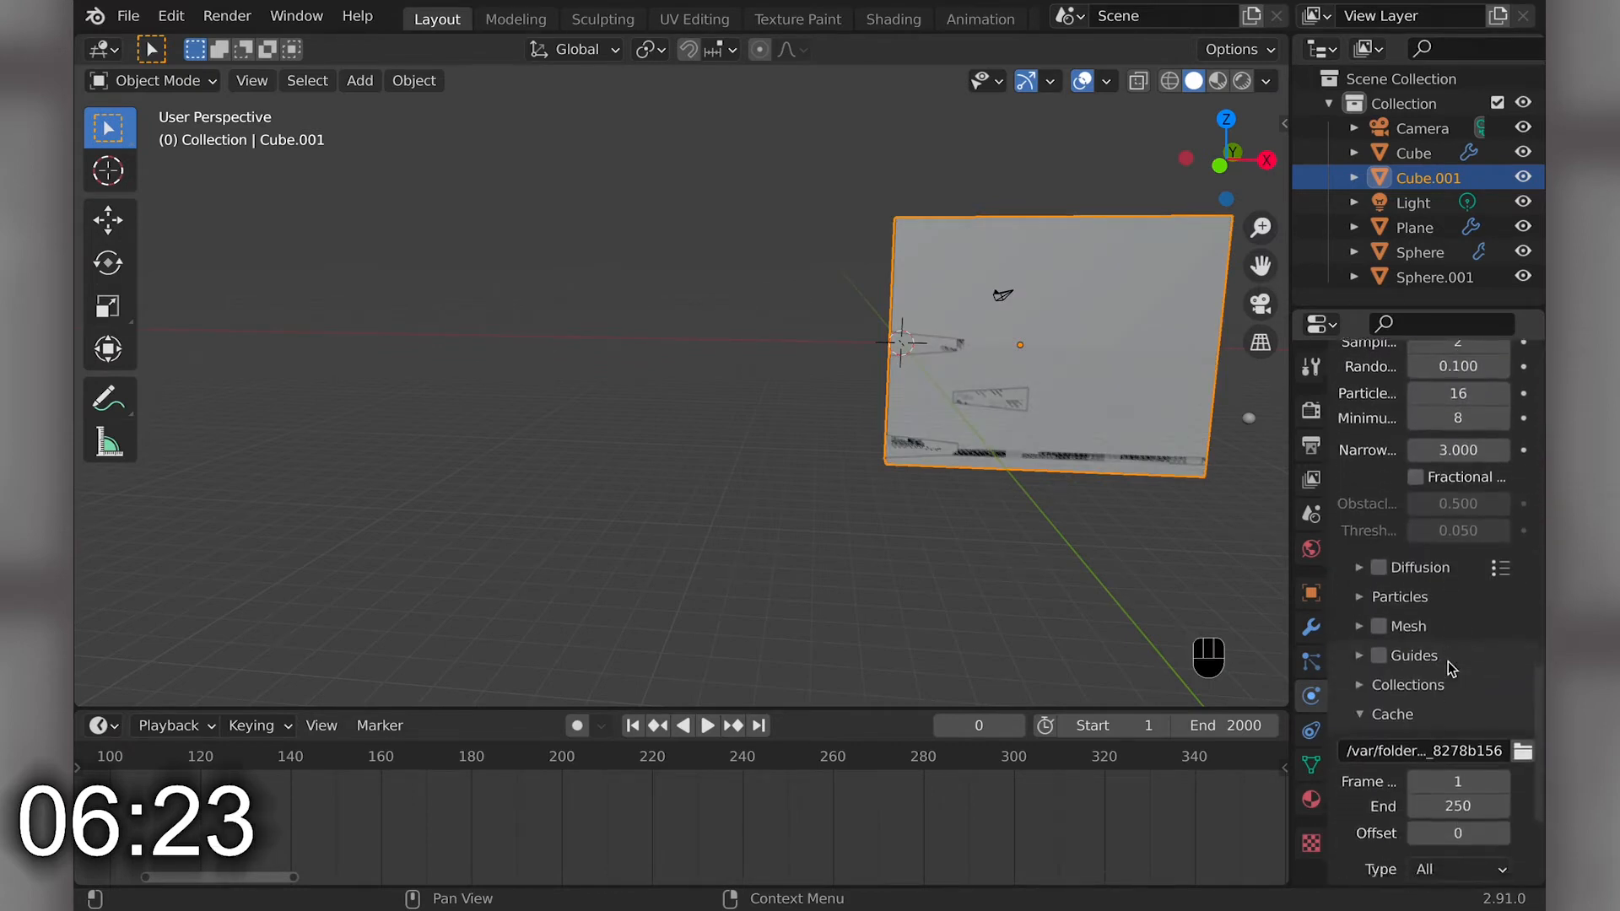
{"action": "left_click", "coordinate": [1394, 769]}
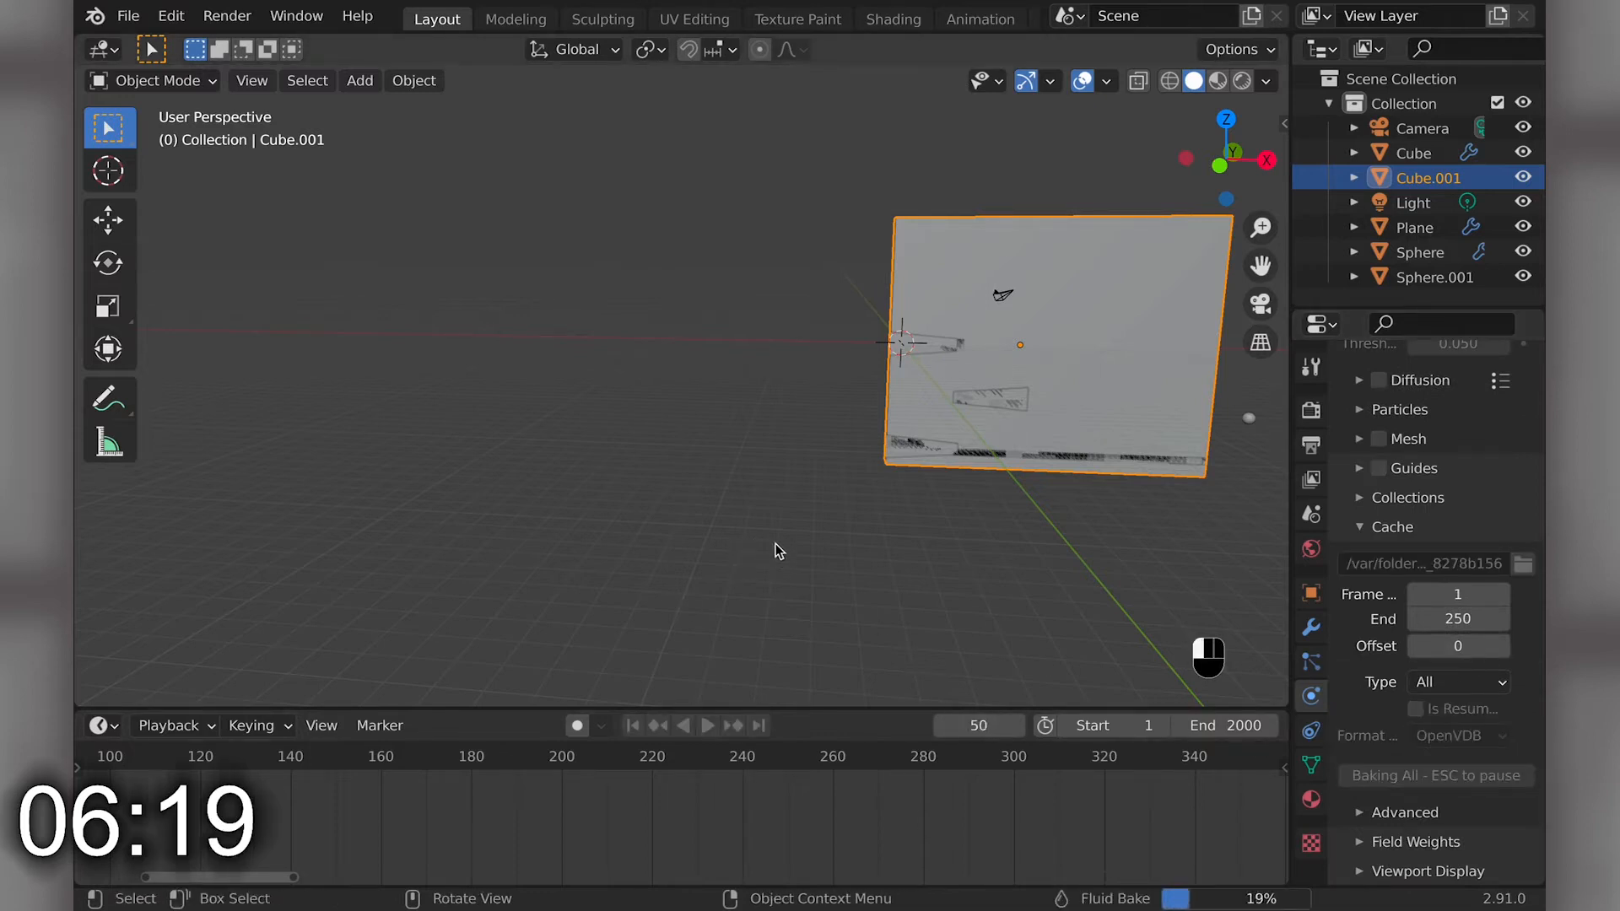
{"action": "key", "text": "Escape"}
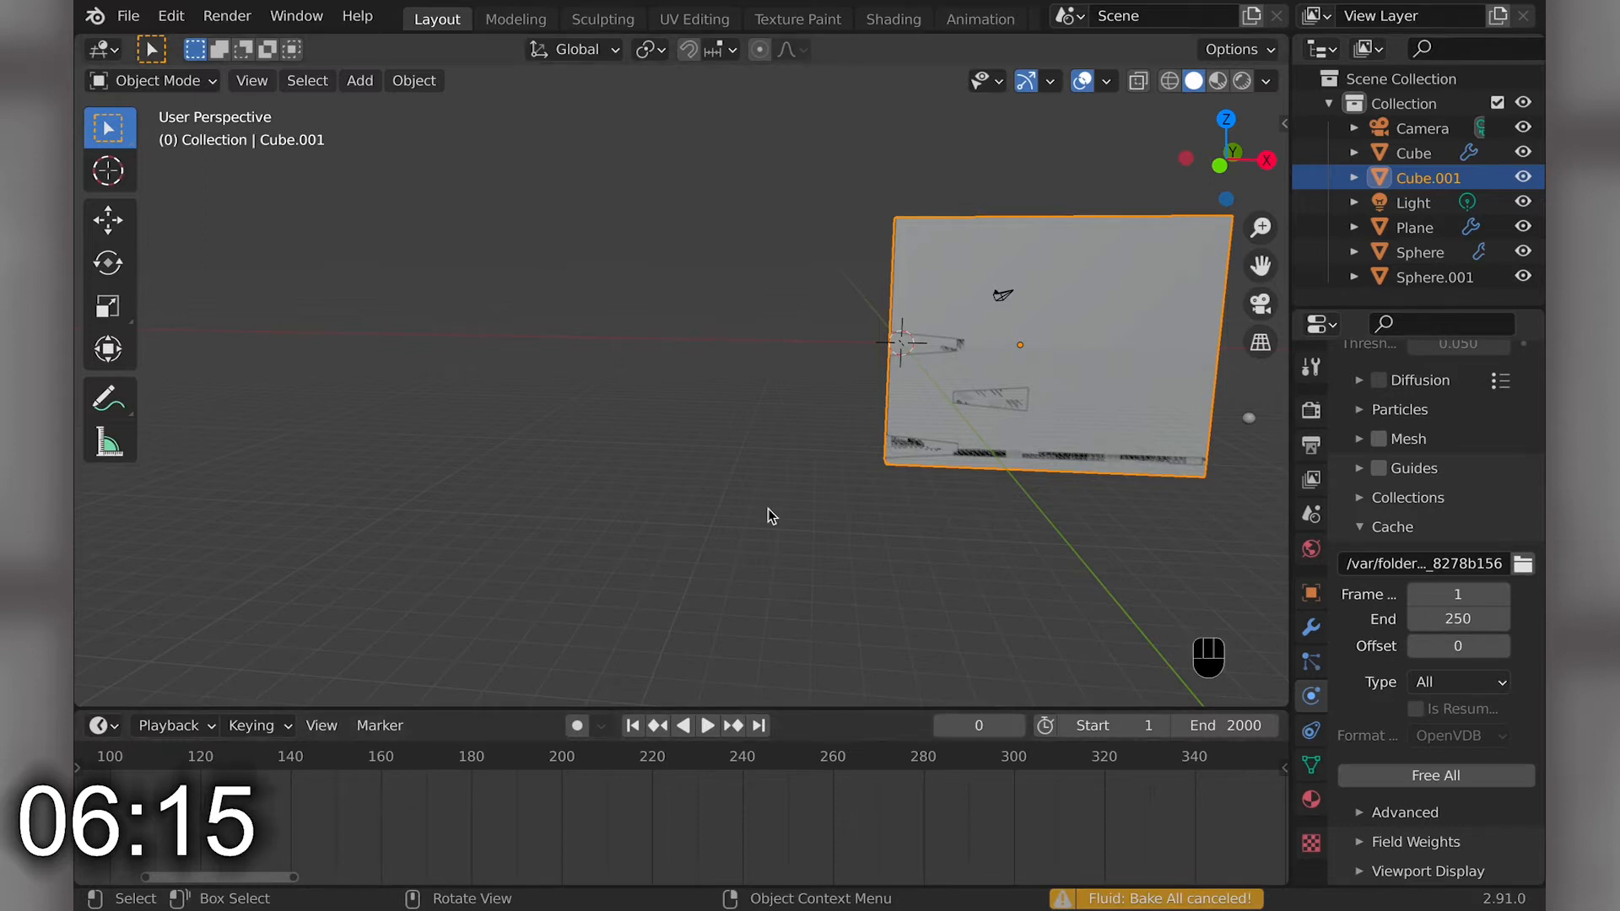
{"action": "key", "text": "space"}
{"action": "middle_click_drag", "start_coordinate": [768, 509], "coordinate": [766, 510], "text": "shift"}
{"action": "key", "text": "space"}
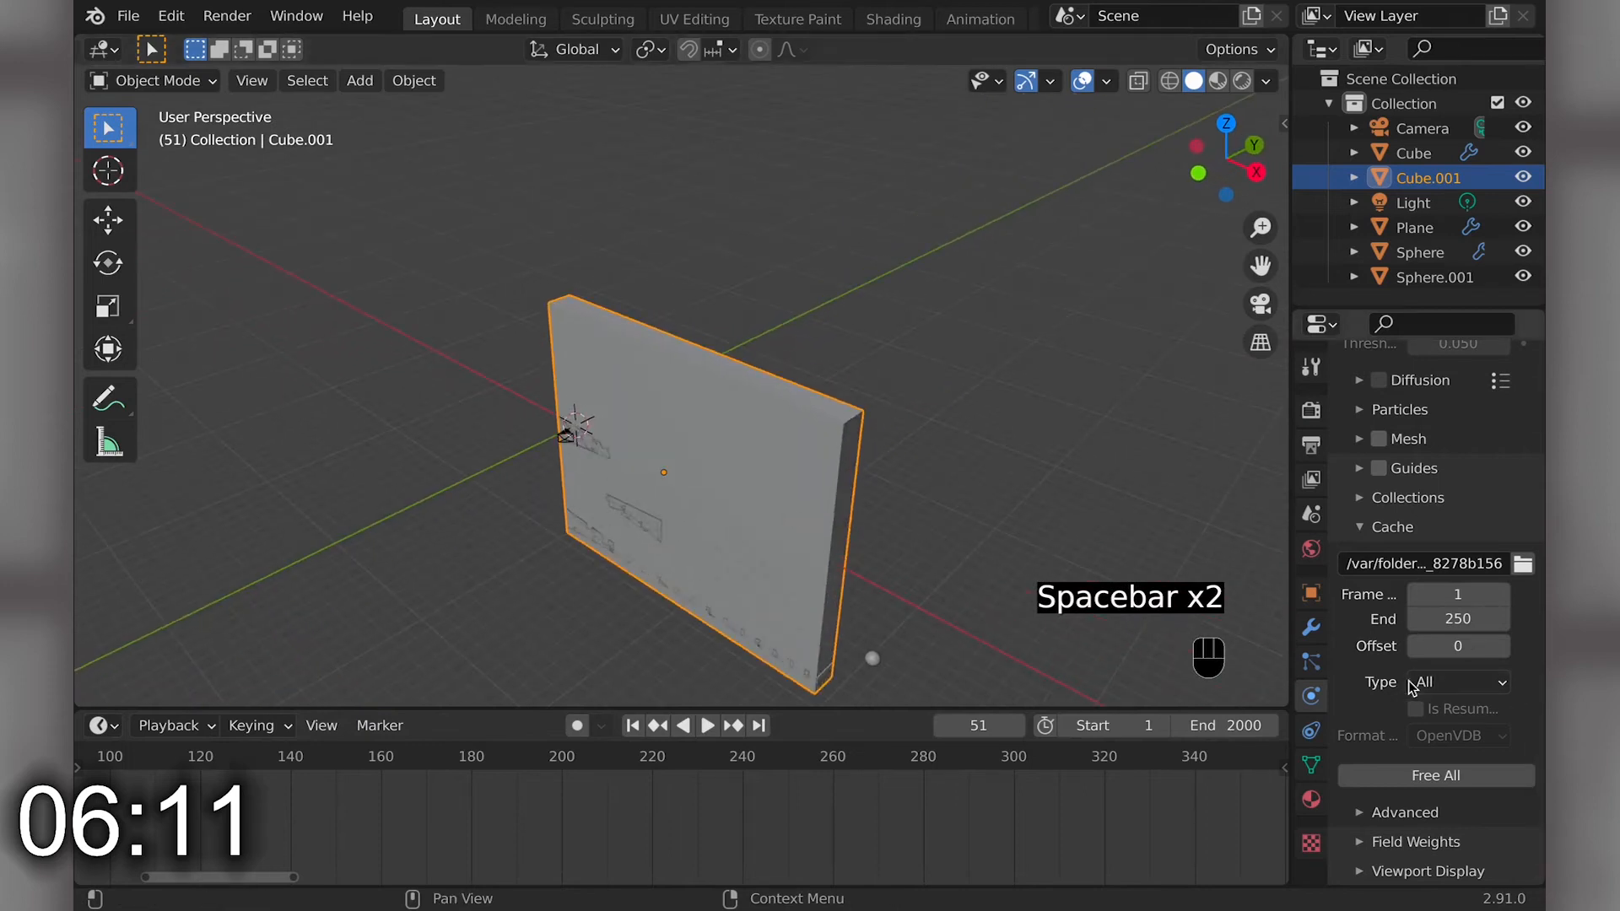
- Set the domain's cache end frame to 2000 and enable Mesh generation for the liquid
{"action": "scroll", "coordinate": [1430, 667], "scroll_direction": "up", "scroll_amount": 2}
{"action": "left_click", "coordinate": [1436, 662]}
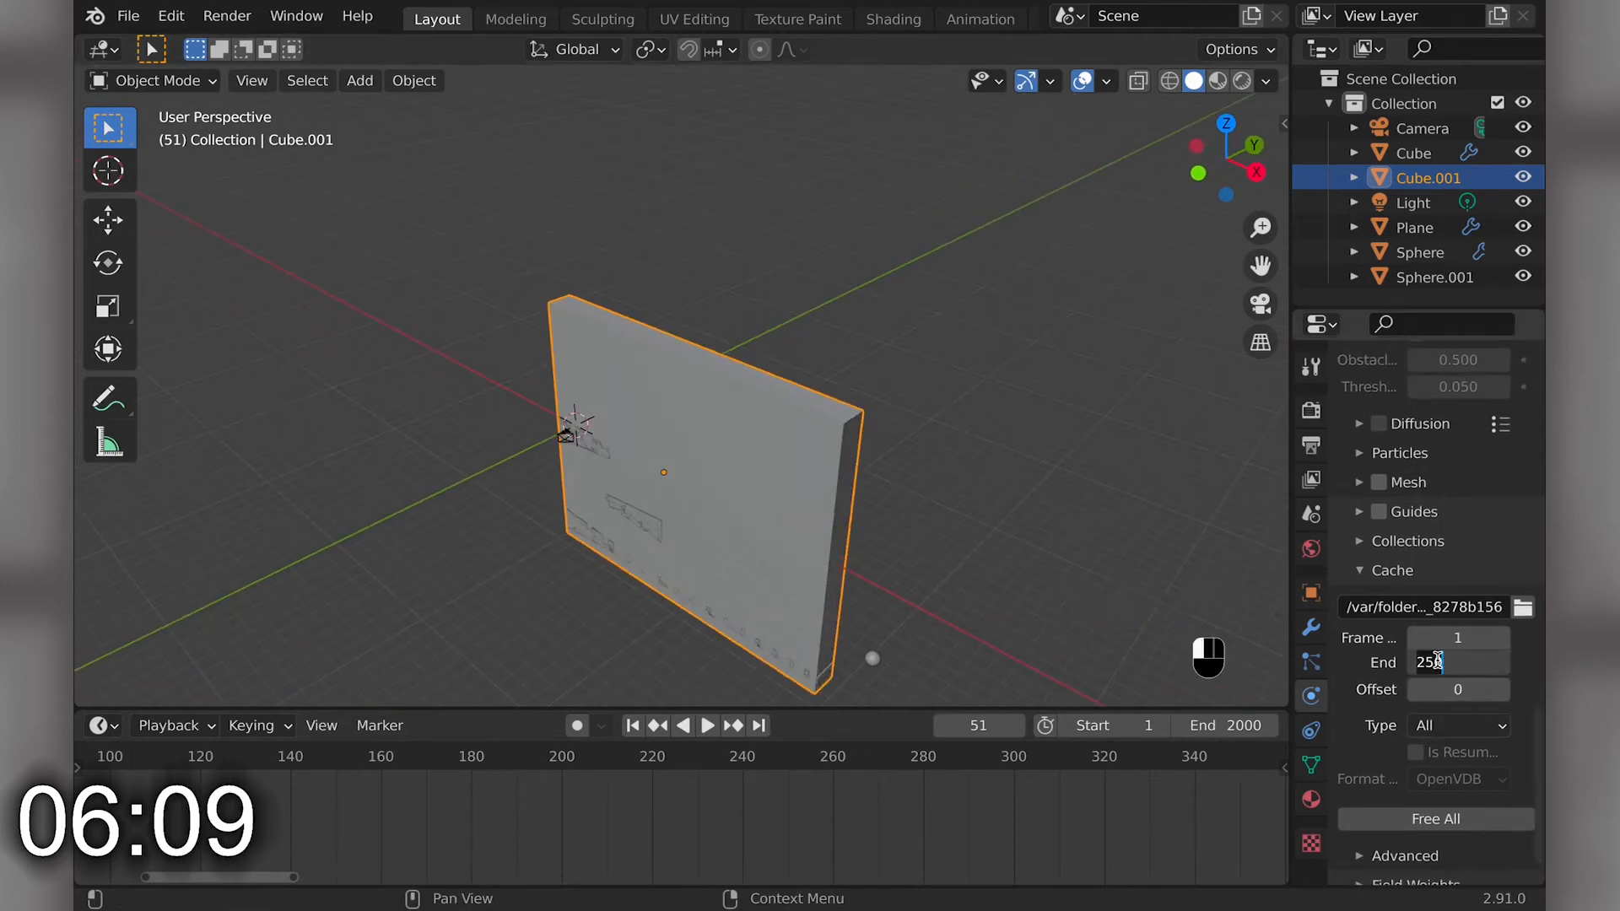
{"action": "key", "text": "Return"}
{"action": "scroll", "coordinate": [1421, 548], "scroll_direction": "up", "scroll_amount": 5}
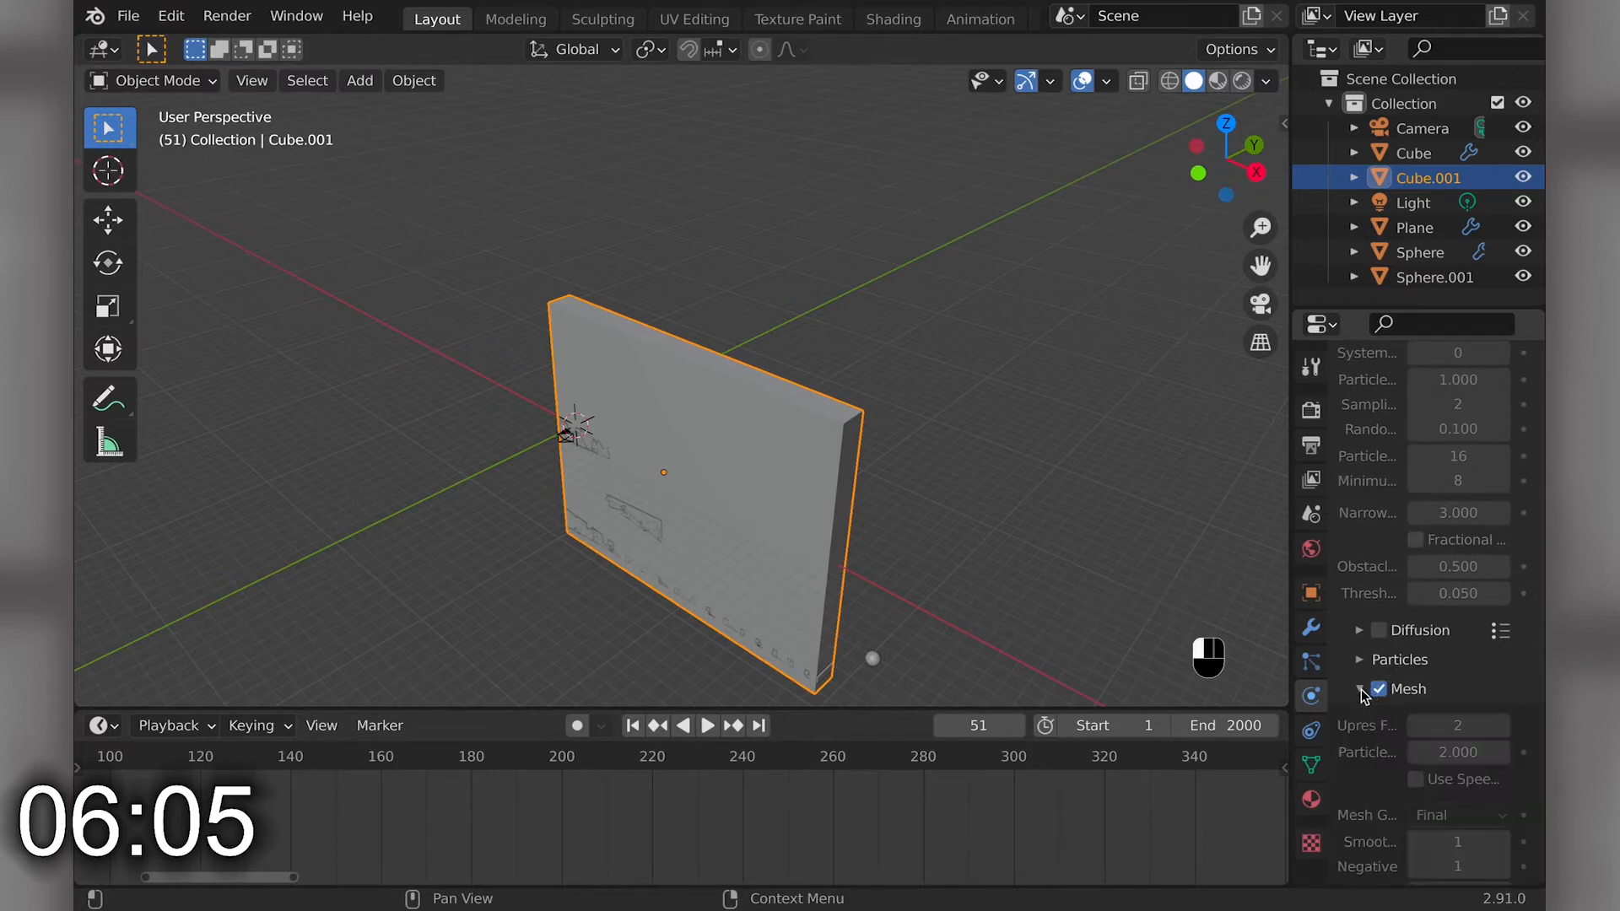
- Check the domain's liquid settings and free the partial trial bake
{"action": "scroll", "coordinate": [1342, 740], "scroll_direction": "up", "scroll_amount": 7}
{"action": "scroll", "coordinate": [1390, 773], "scroll_direction": "up", "scroll_amount": 10}
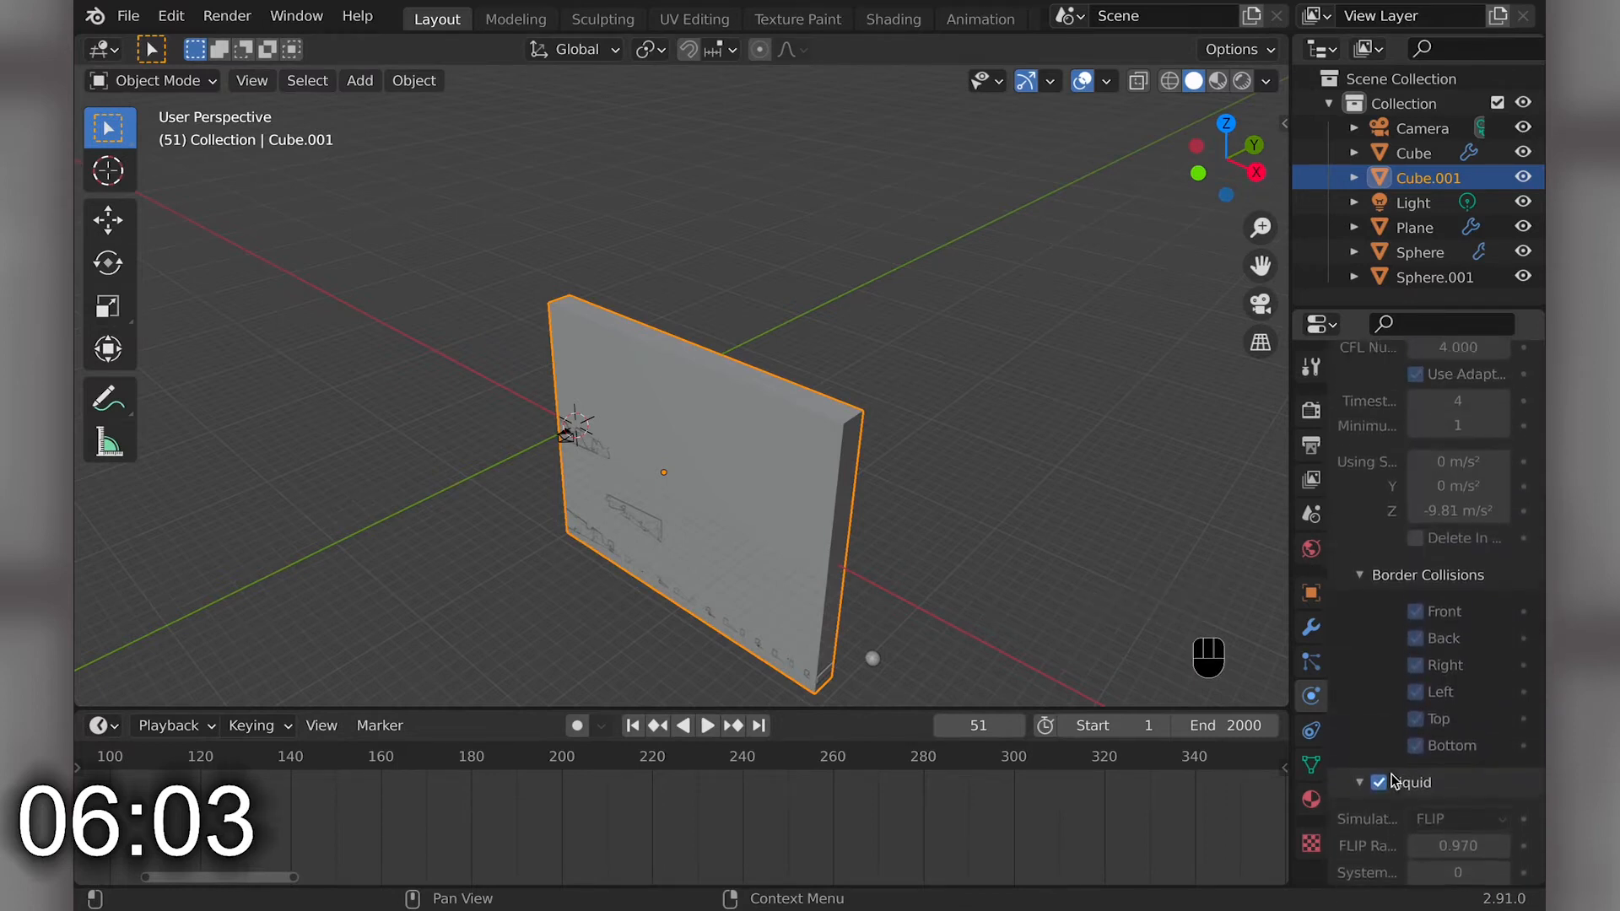
{"action": "scroll", "coordinate": [1392, 776], "scroll_direction": "down", "scroll_amount": 20}
{"action": "scroll", "coordinate": [1394, 780], "scroll_direction": "down", "scroll_amount": 6}
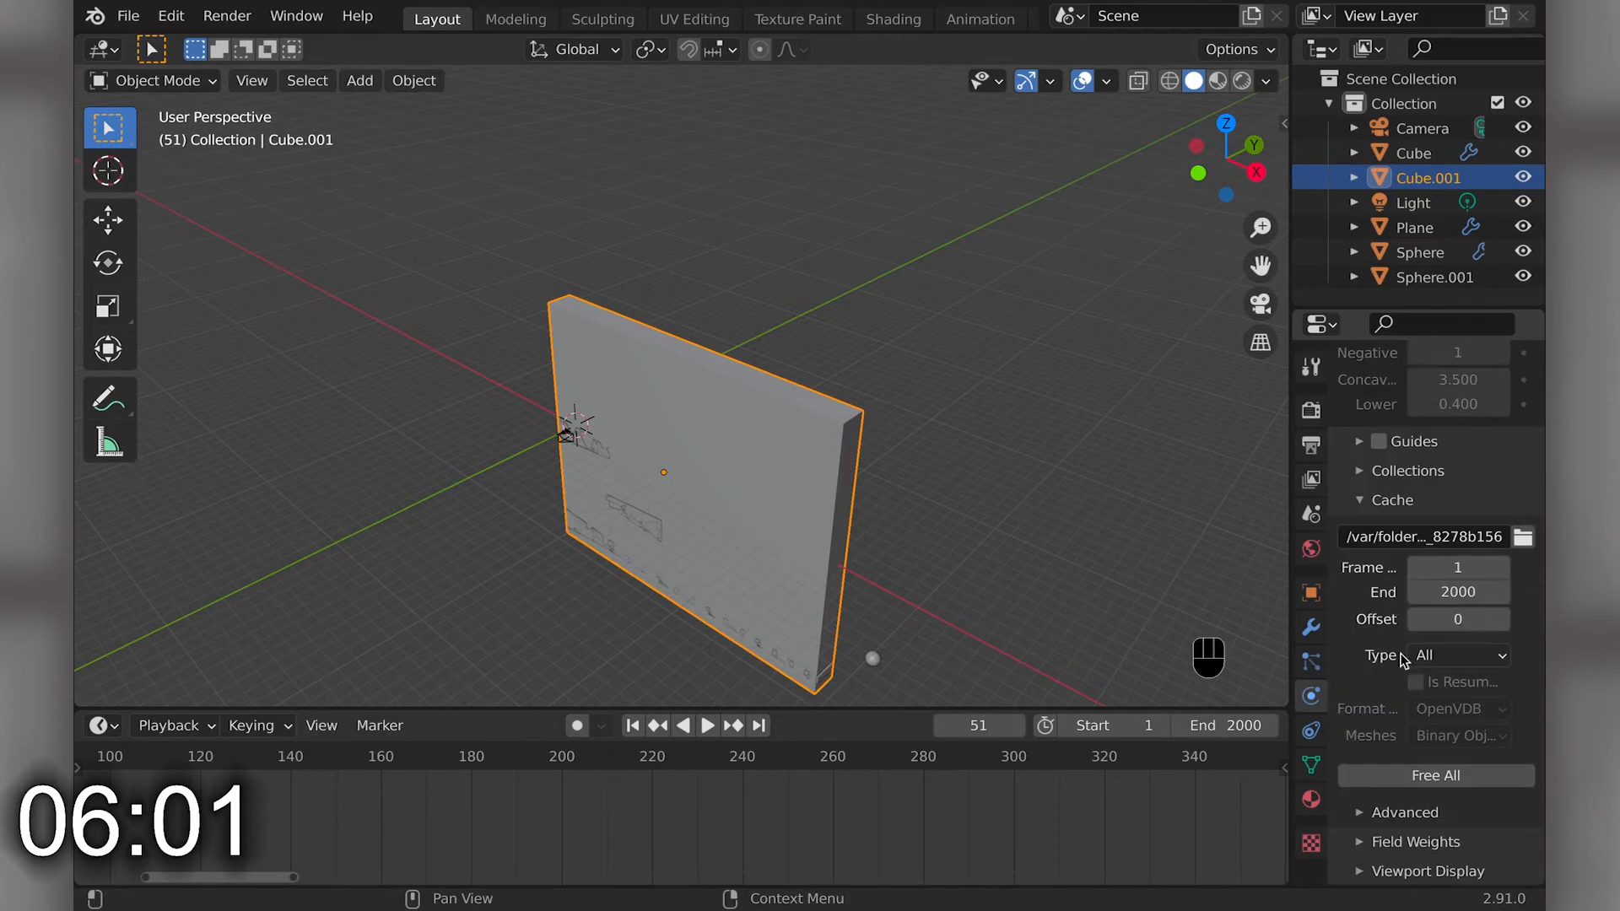
{"action": "left_click", "coordinate": [1400, 776]}
- Review the liquid domain's settings, bake all with Mesh enabled, and stop the bake at about frame 42
{"action": "scroll", "coordinate": [1402, 780], "scroll_direction": "up", "scroll_amount": 12}
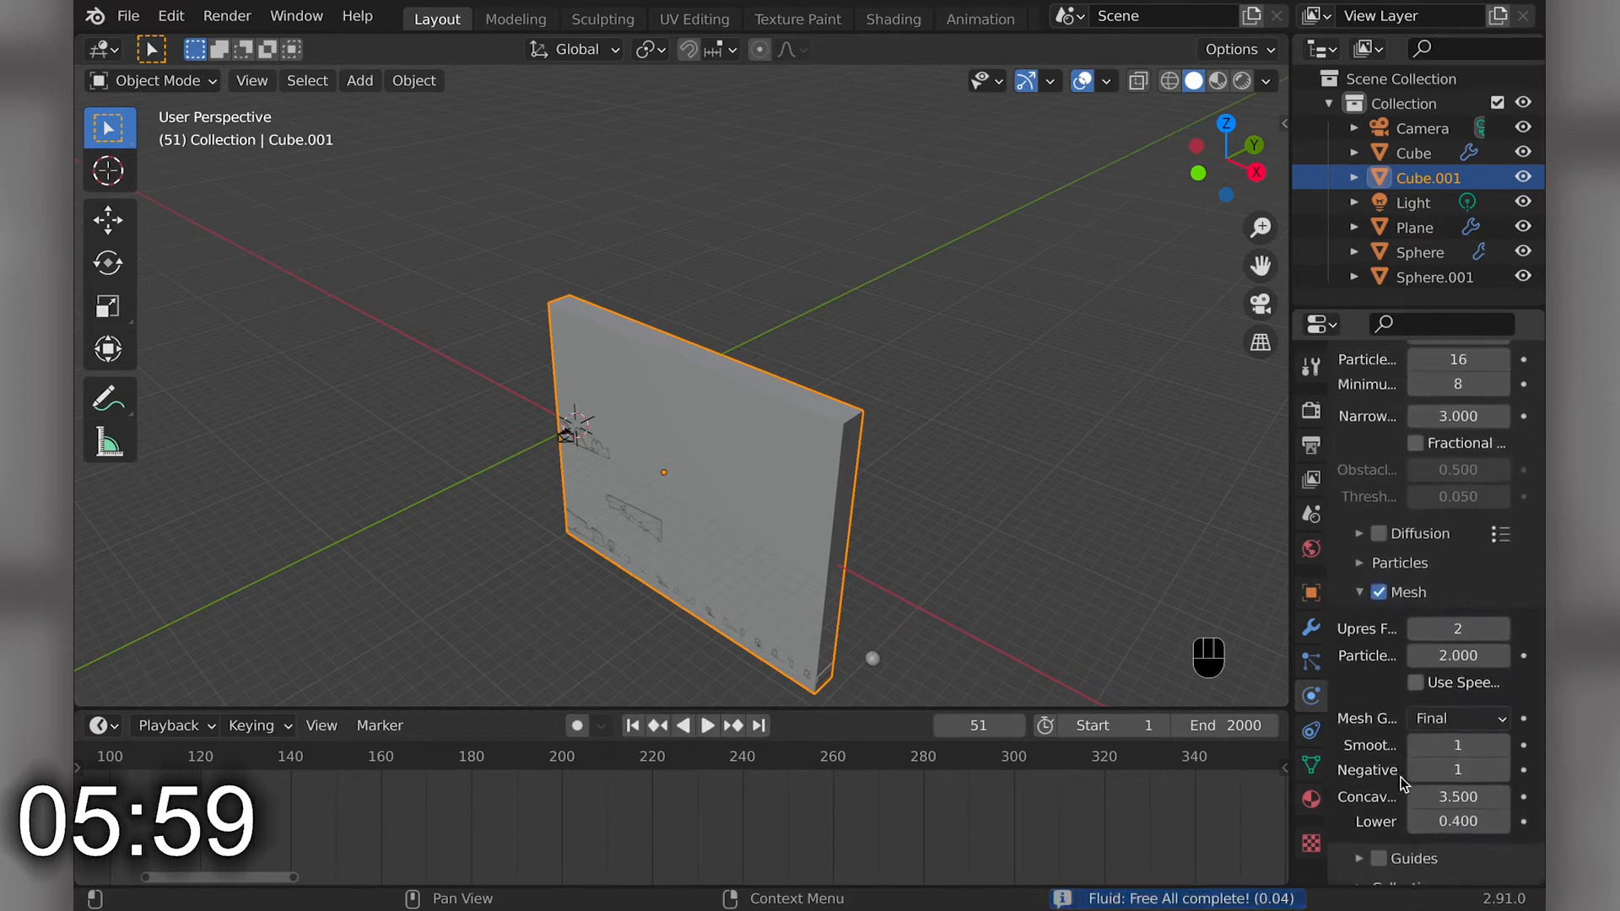
{"action": "scroll", "coordinate": [1400, 783], "scroll_direction": "up", "scroll_amount": 8}
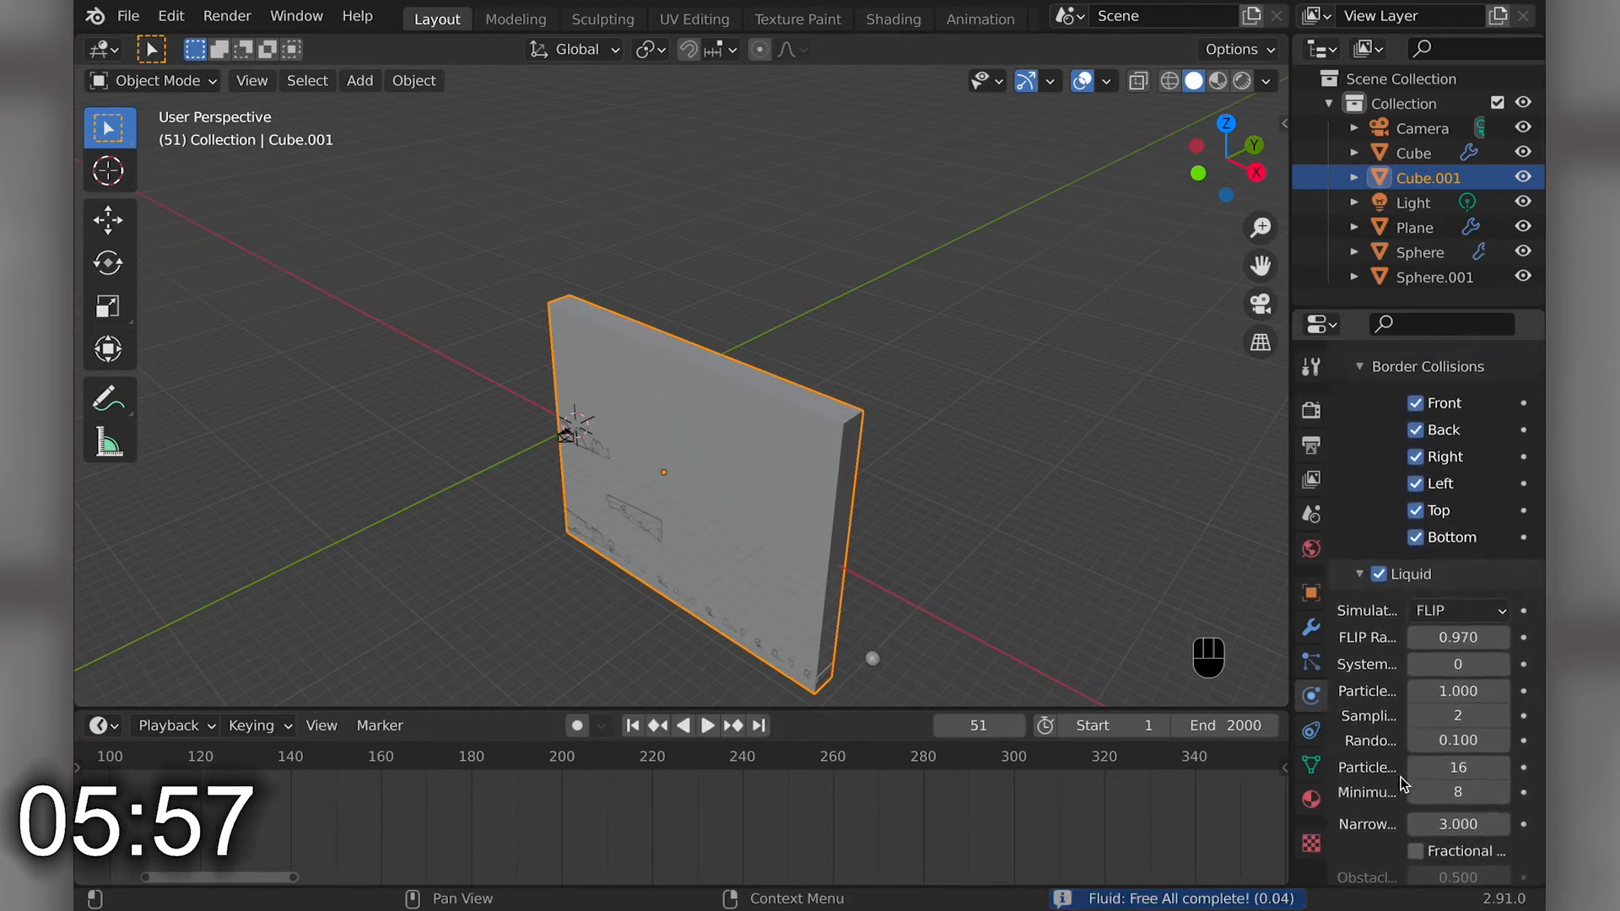
{"action": "scroll", "coordinate": [1402, 785], "scroll_direction": "up", "scroll_amount": 9}
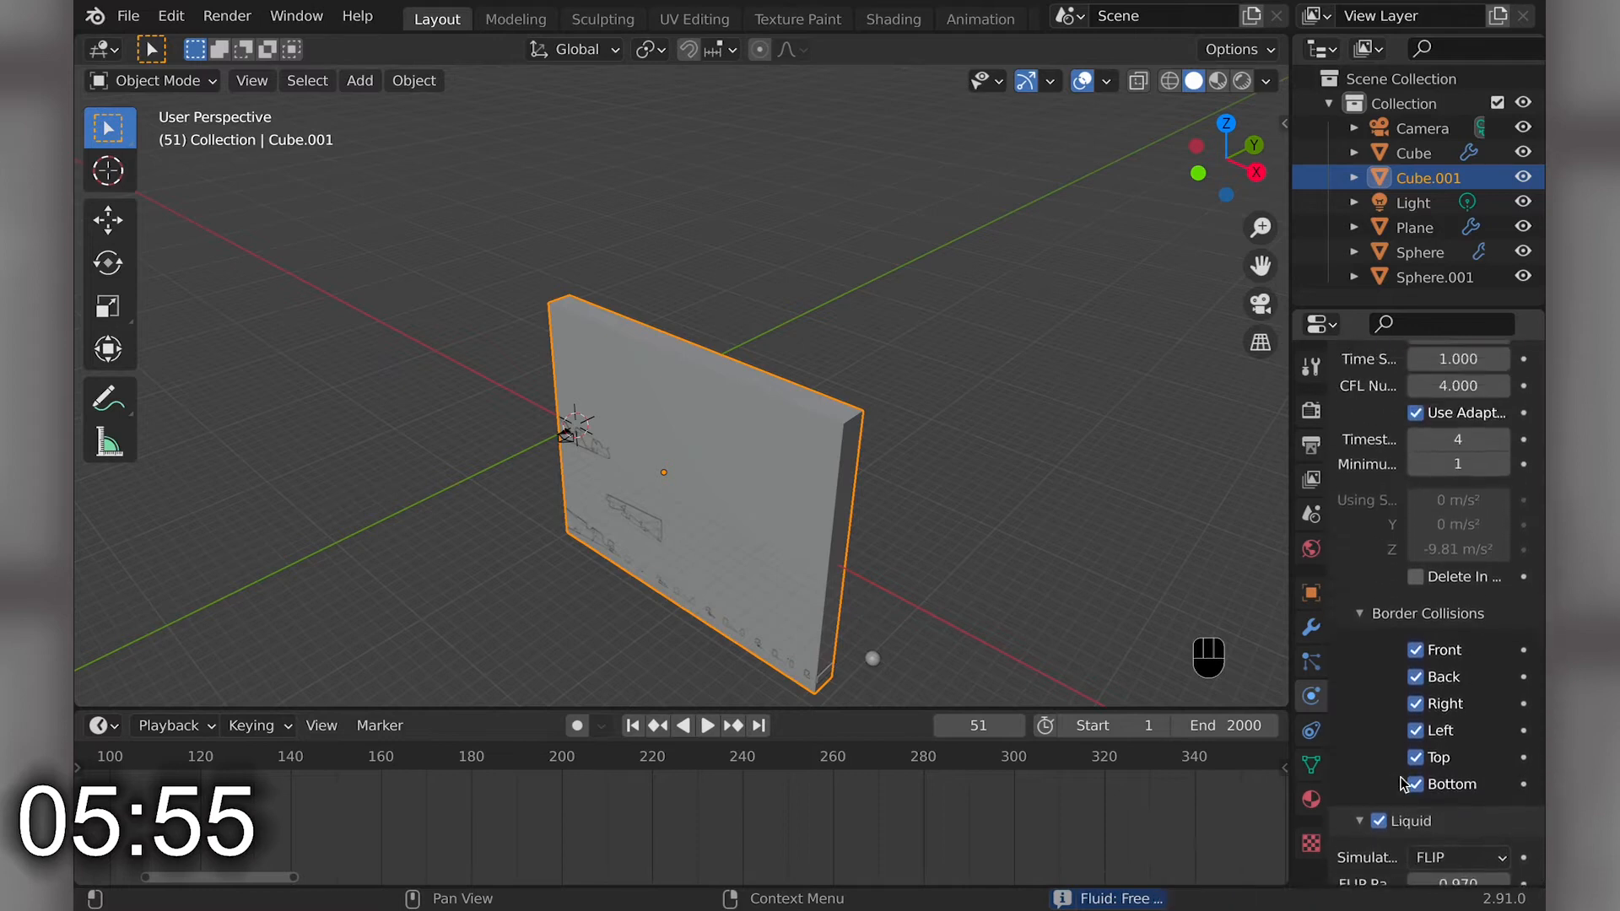
{"action": "scroll", "coordinate": [1401, 784], "scroll_direction": "up", "scroll_amount": 4}
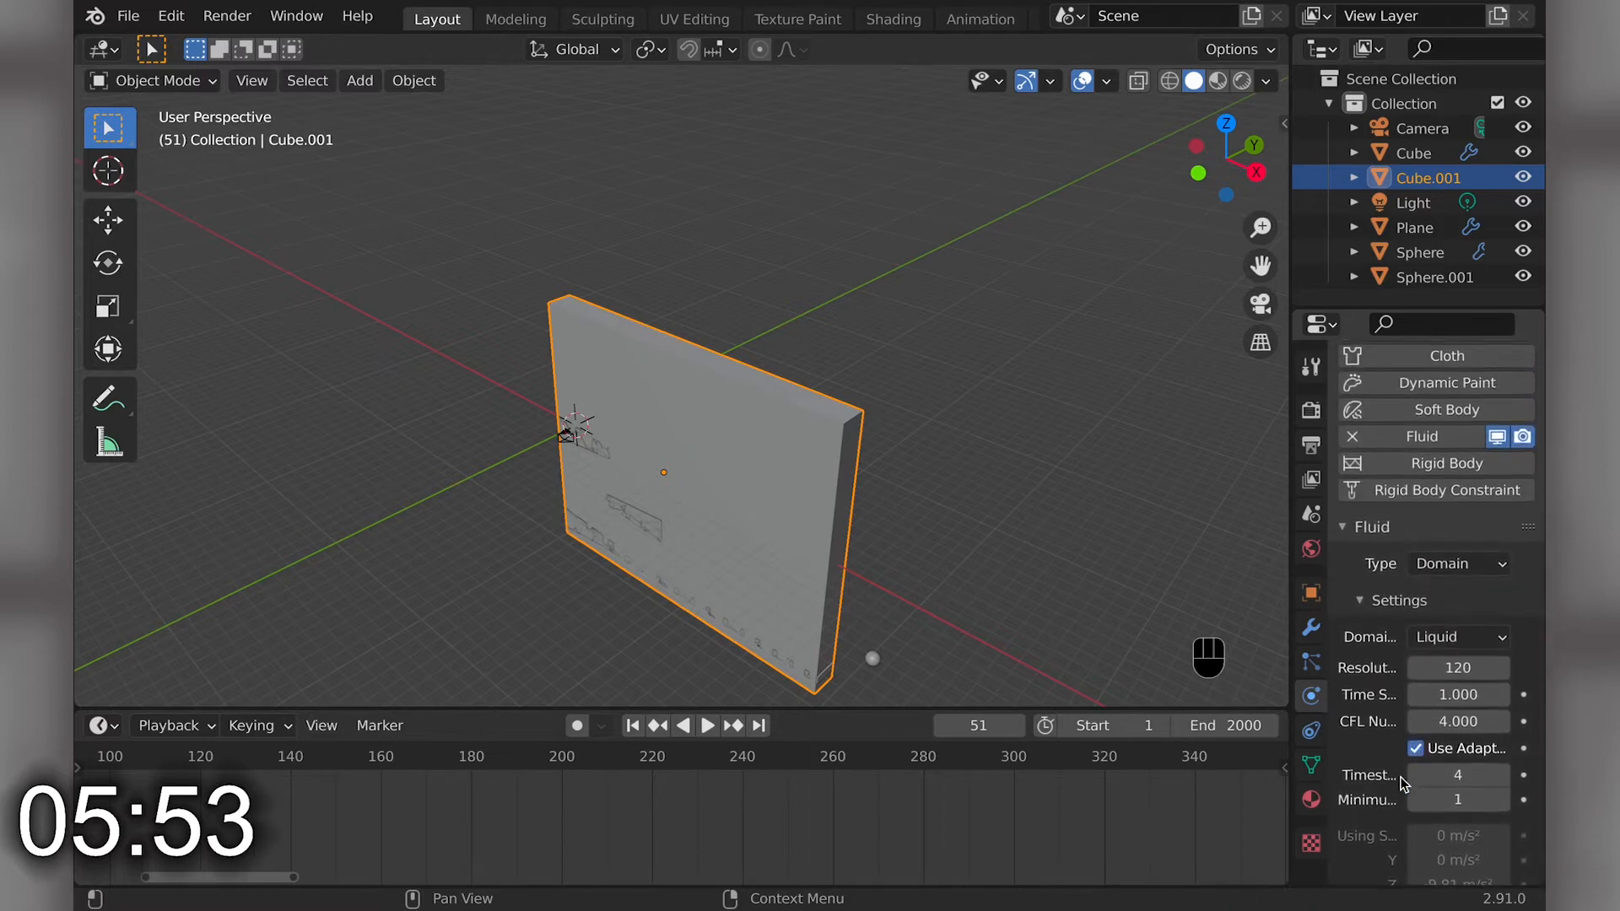
{"action": "scroll", "coordinate": [1402, 783], "scroll_direction": "down", "scroll_amount": 20}
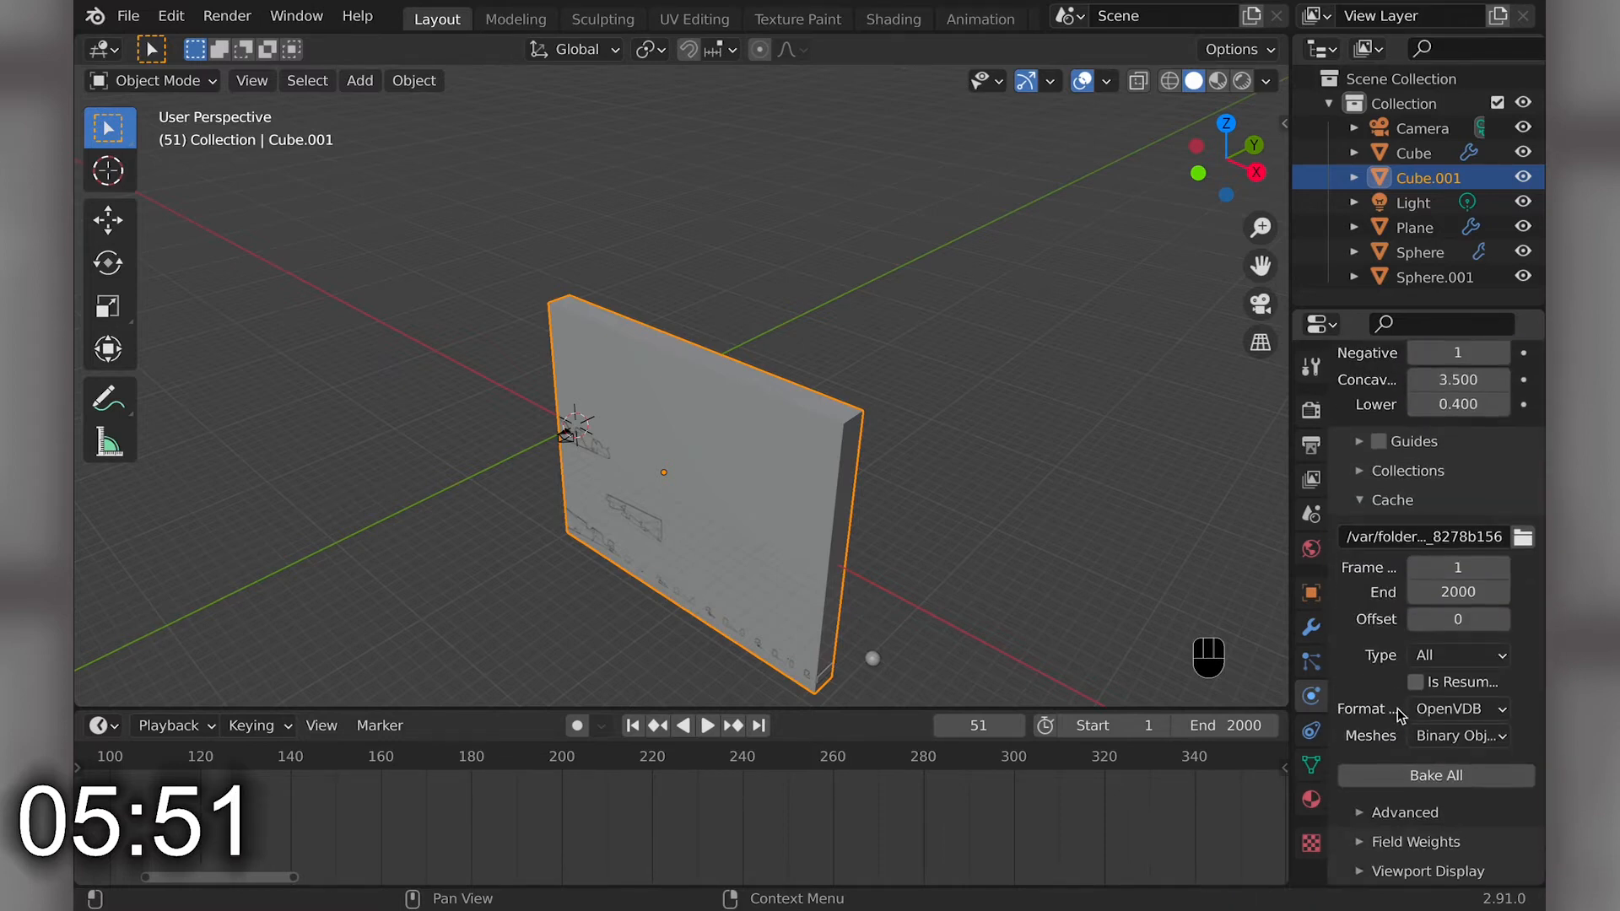
{"action": "left_click", "coordinate": [1406, 770]}
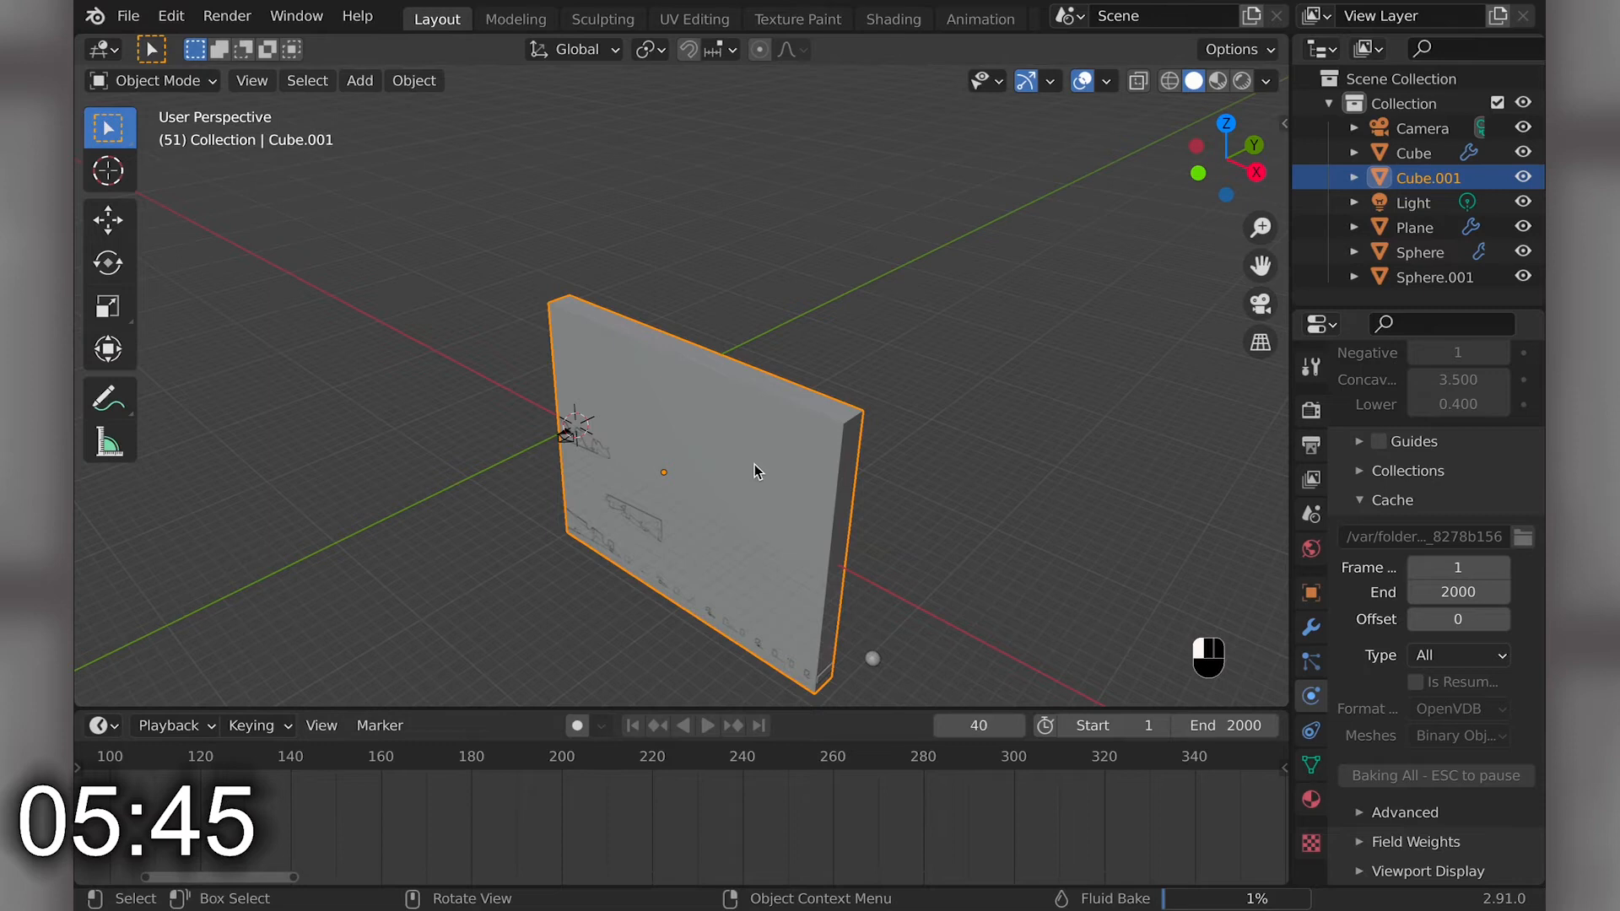
{"action": "key", "text": "Escape"}
- Inspect the liquid mesh flowing over the upper ledge and apply Shade Smooth to it
{"action": "scroll", "coordinate": [648, 489], "scroll_direction": "left", "scroll_amount": 8}
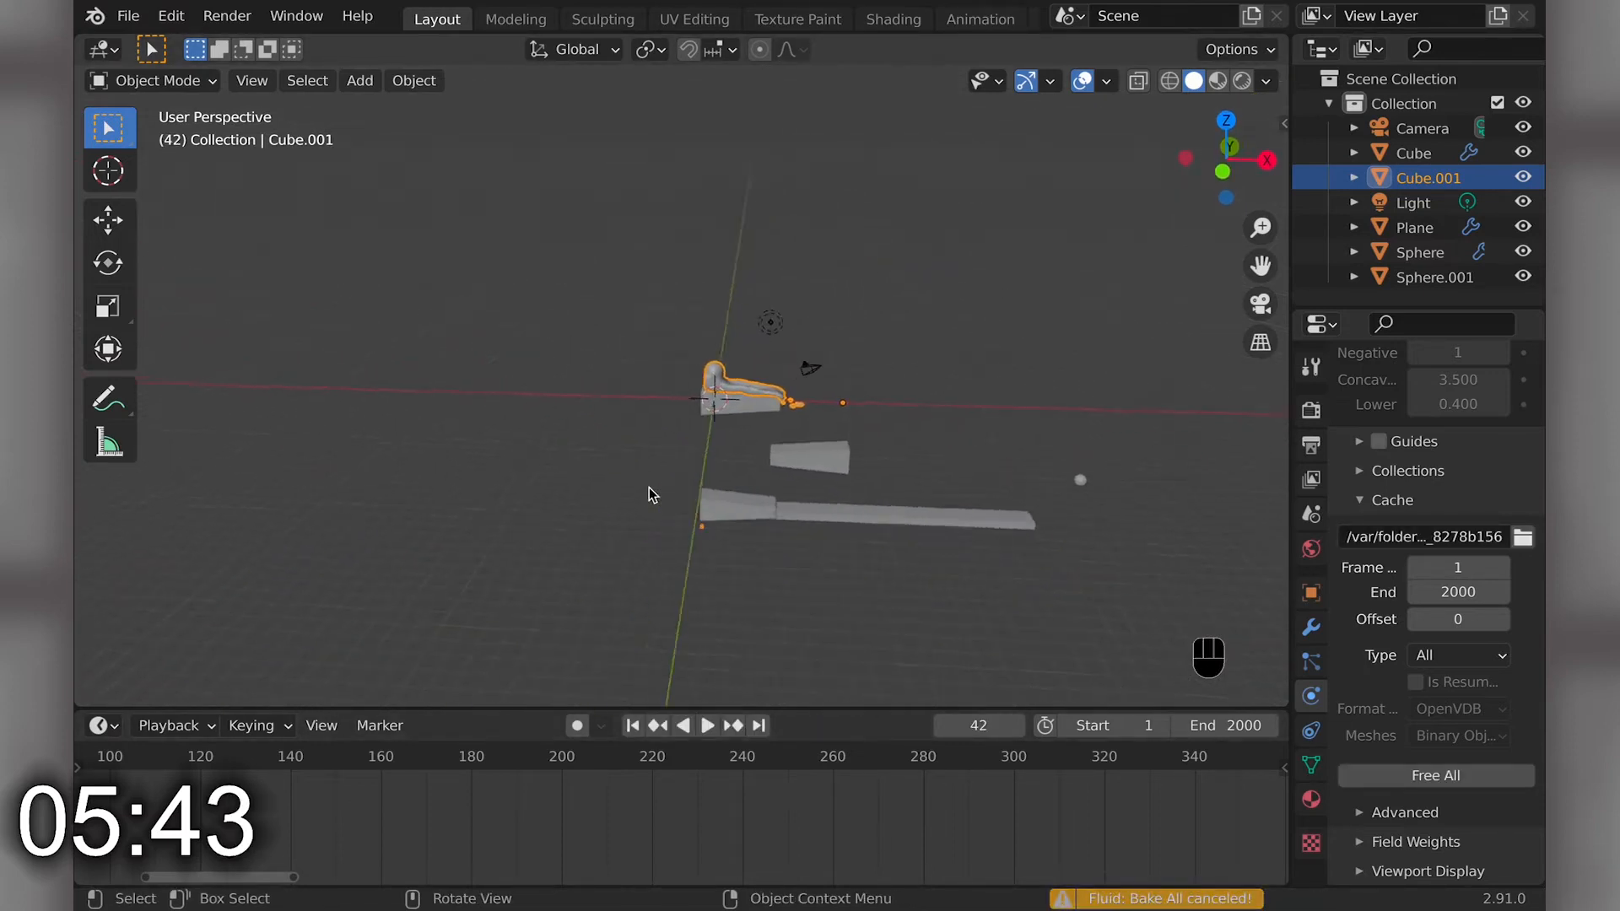
{"action": "scroll", "coordinate": [650, 489], "scroll_direction": "left", "scroll_amount": 3}
{"action": "scroll", "coordinate": [737, 450], "scroll_direction": "left", "scroll_amount": 3, "text": "shift"}
{"action": "scroll", "coordinate": [760, 466], "scroll_direction": "right", "scroll_amount": 5}
{"action": "scroll", "coordinate": [761, 464], "scroll_direction": "up", "scroll_amount": 8, "text": "super"}
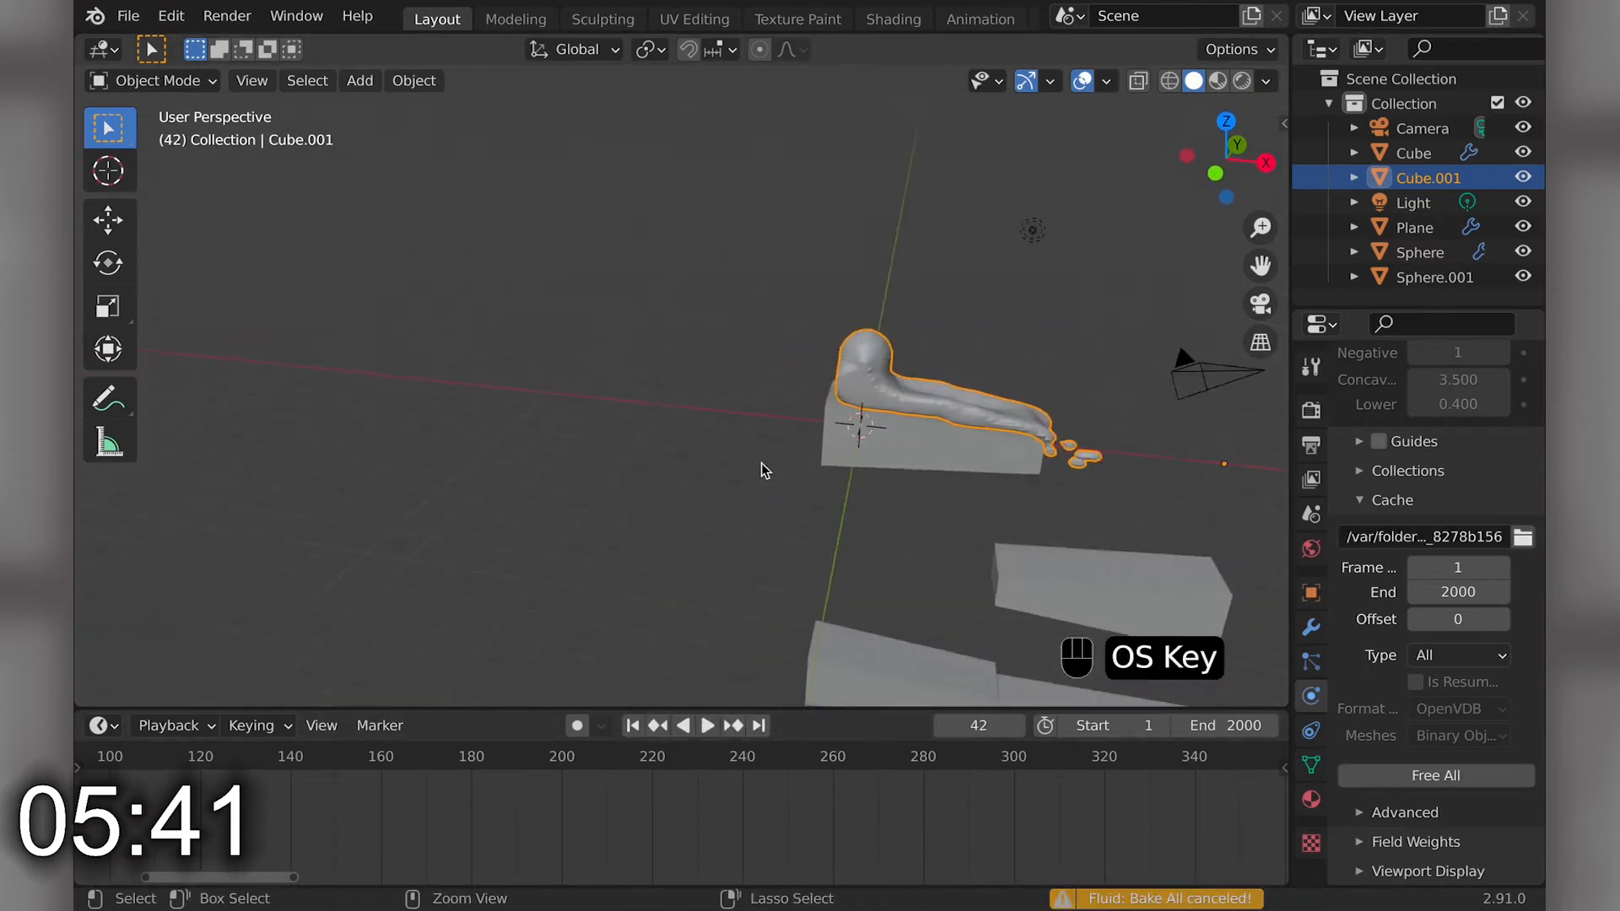
{"action": "scroll", "coordinate": [765, 470], "scroll_direction": "up", "scroll_amount": 6, "text": "super"}
{"action": "scroll", "coordinate": [764, 471], "scroll_direction": "right", "scroll_amount": 4}
{"action": "scroll", "coordinate": [766, 472], "scroll_direction": "down", "scroll_amount": 3, "text": "super"}
{"action": "right_click", "coordinate": [882, 438]}
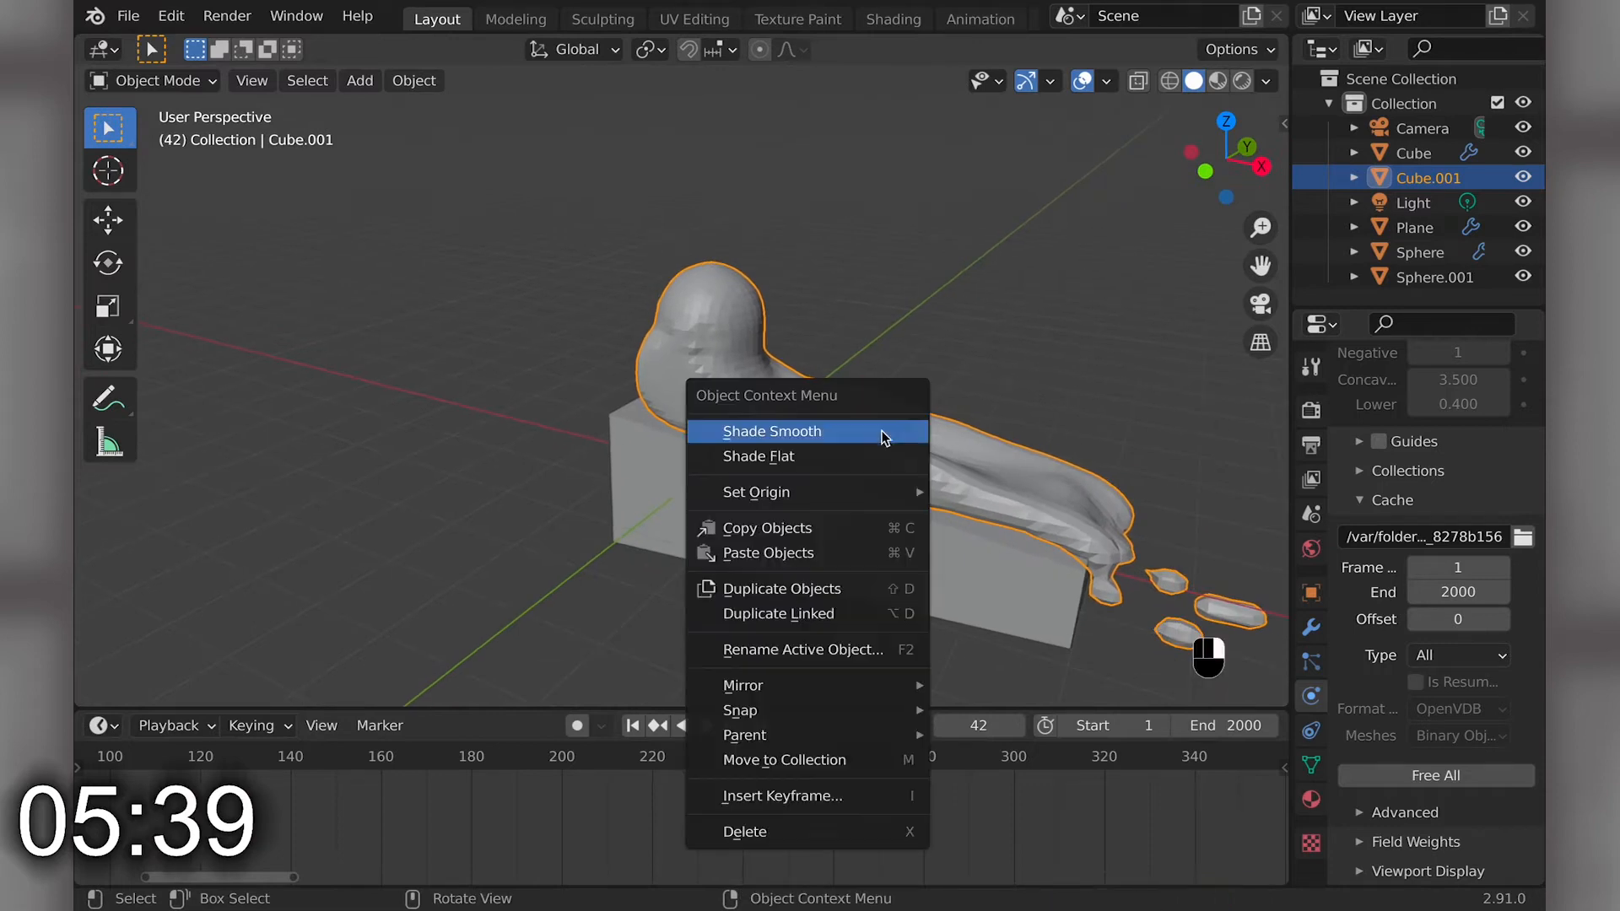
{"action": "left_click", "coordinate": [753, 436]}
- Play the smooth-shaded liquid from frame 0, stop playback, and go back to frame 0
{"action": "left_click_drag", "start_coordinate": [978, 725], "coordinate": [877, 725]}
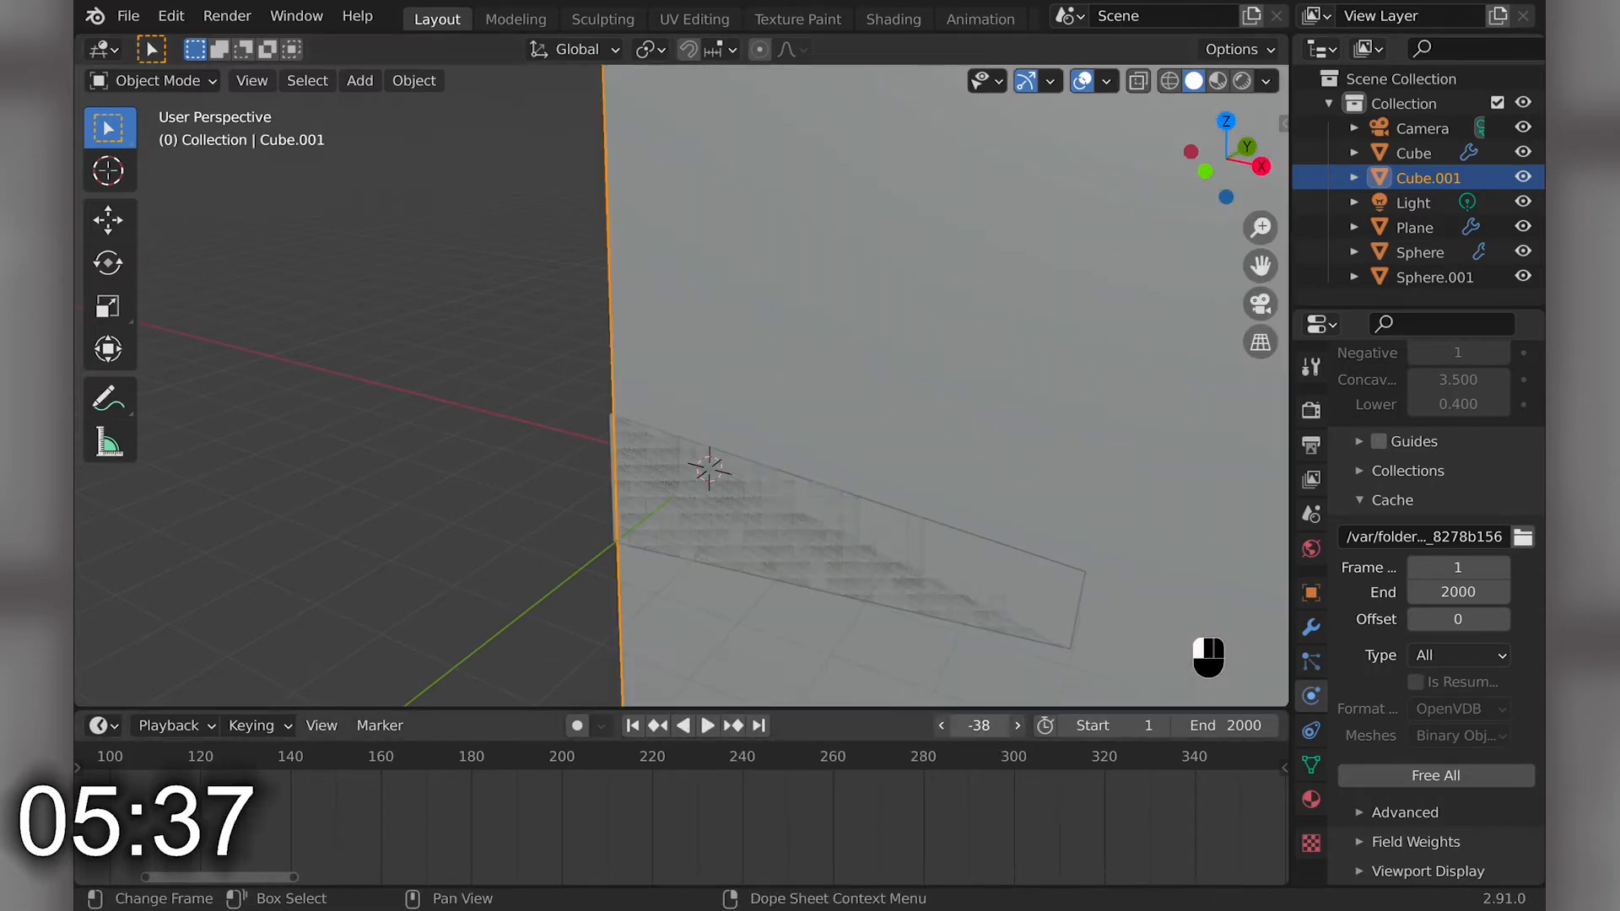
{"action": "key", "text": "space"}
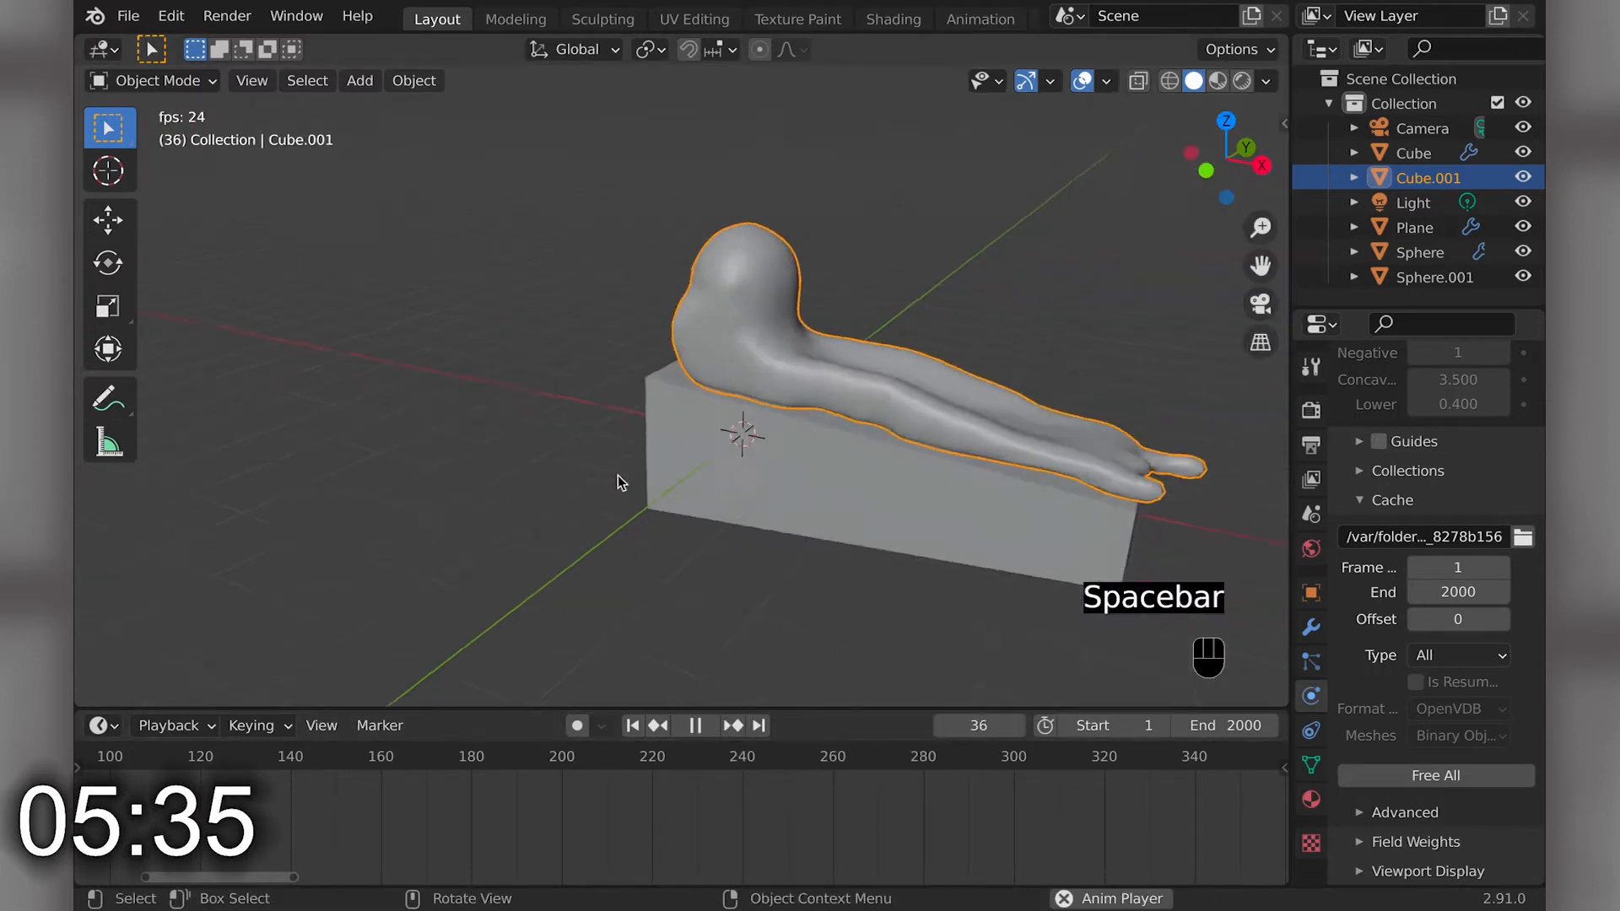
{"action": "scroll", "coordinate": [618, 474], "scroll_direction": "right", "scroll_amount": 5}
{"action": "key", "text": "space"}
{"action": "scroll", "coordinate": [669, 483], "scroll_direction": "up", "scroll_amount": 5}
{"action": "scroll", "coordinate": [670, 483], "scroll_direction": "left", "scroll_amount": 4}
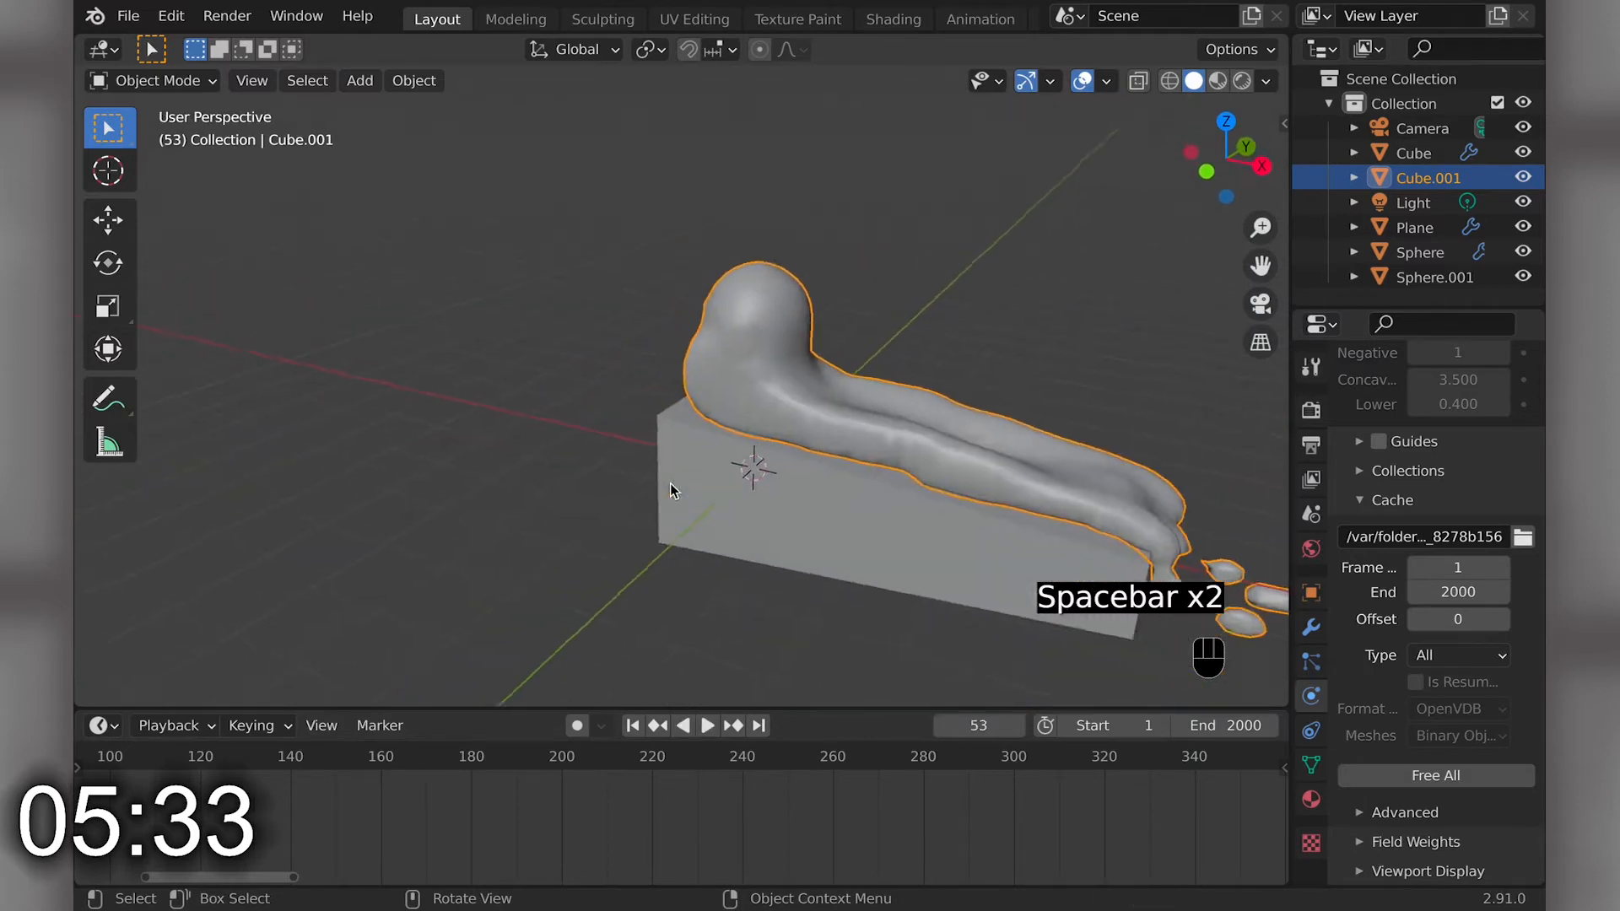
{"action": "scroll", "coordinate": [672, 491], "scroll_direction": "down", "scroll_amount": 3}
{"action": "left_click_drag", "start_coordinate": [982, 725], "coordinate": [935, 726]}
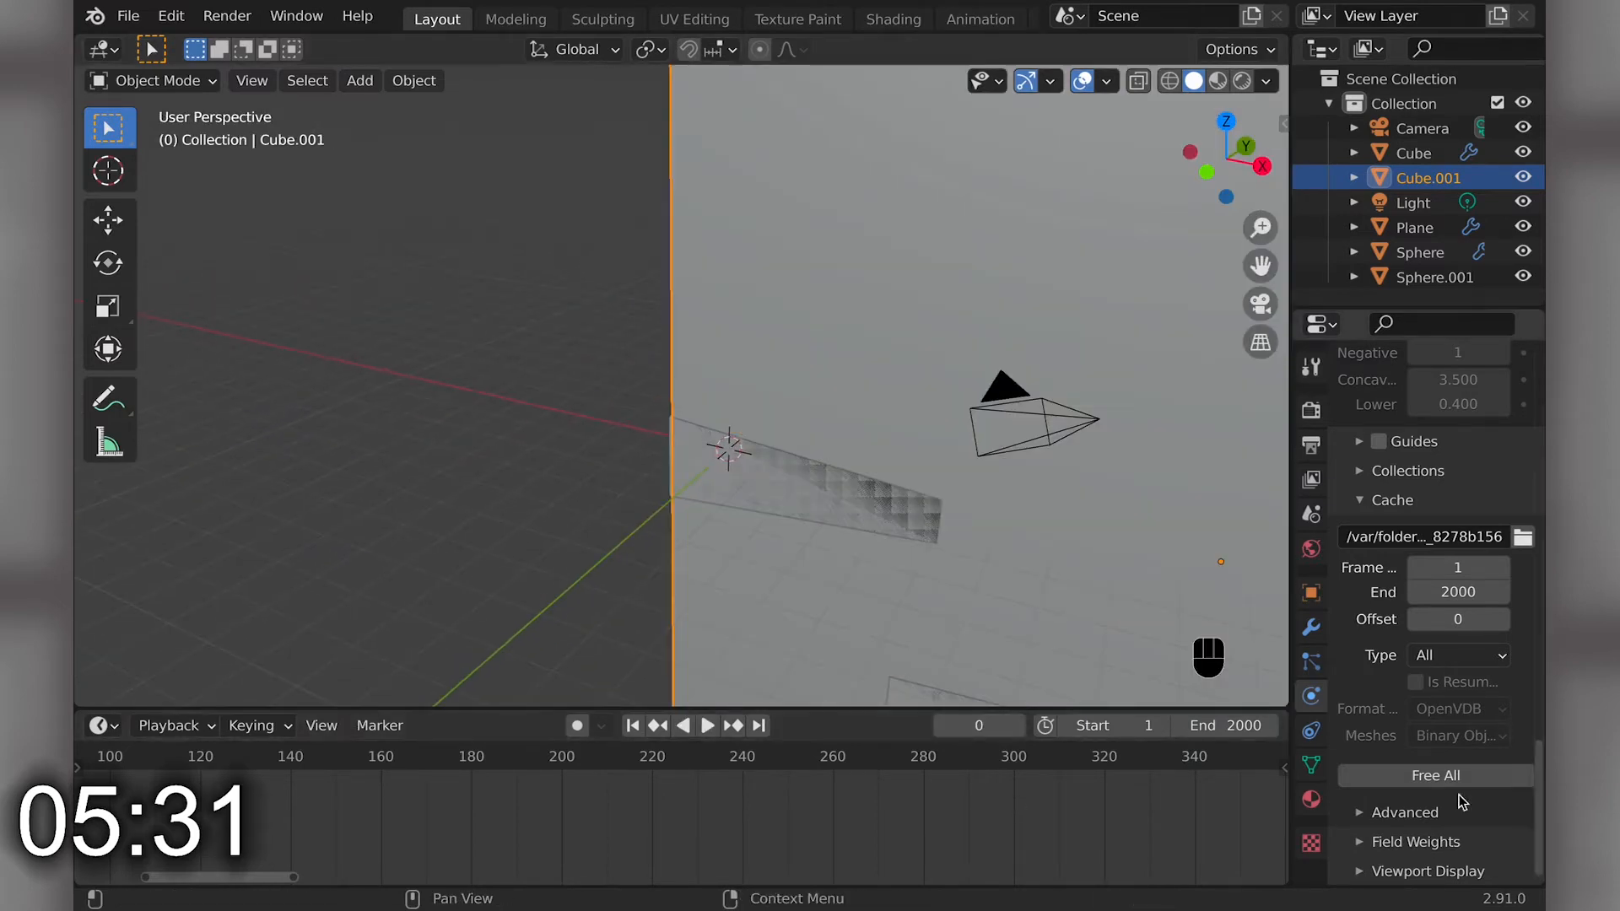
- Free all of the meshed liquid bake and inspect the top of the domain box
{"action": "left_click", "coordinate": [1417, 783]}
{"action": "scroll", "coordinate": [941, 494], "scroll_direction": "right", "scroll_amount": 3, "text": "shift"}
{"action": "scroll", "coordinate": [939, 493], "scroll_direction": "left", "scroll_amount": 5}
{"action": "scroll", "coordinate": [911, 351], "scroll_direction": "down", "scroll_amount": 5}
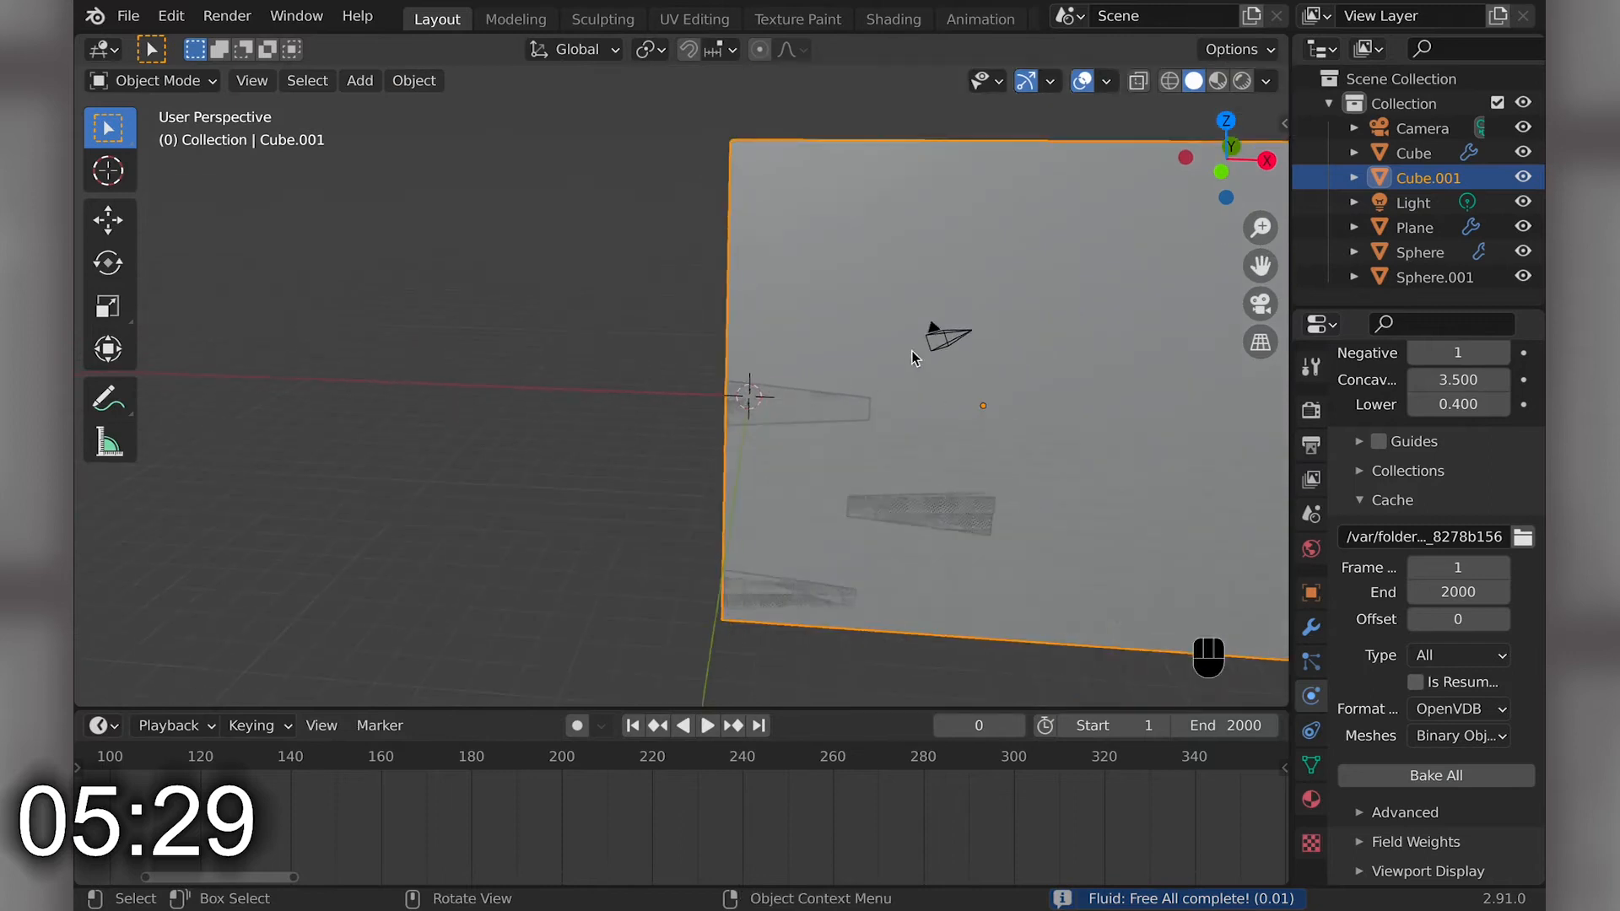
{"action": "scroll", "coordinate": [905, 341], "scroll_direction": "up", "scroll_amount": 3, "text": "shift"}
{"action": "scroll", "coordinate": [904, 341], "scroll_direction": "right", "scroll_amount": 5, "text": "shift"}
{"action": "scroll", "coordinate": [904, 341], "scroll_direction": "right", "scroll_amount": 4}
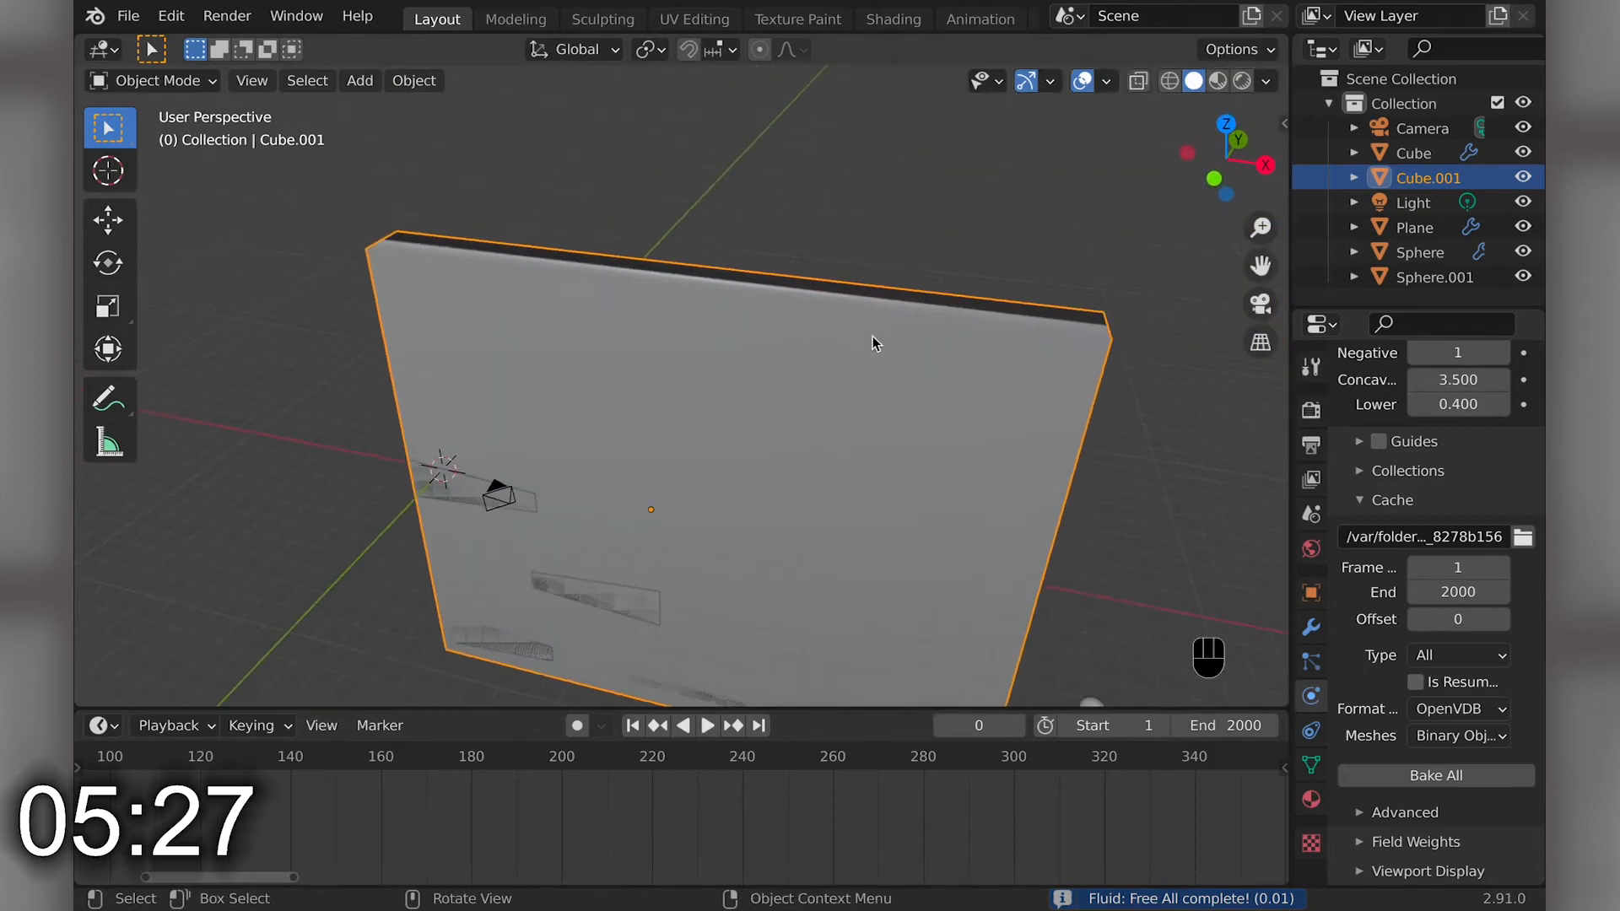
- Switch to material preview shading and give the domain box a new material with a near-black base color, value about 0.071
{"action": "left_click", "coordinate": [1242, 80]}
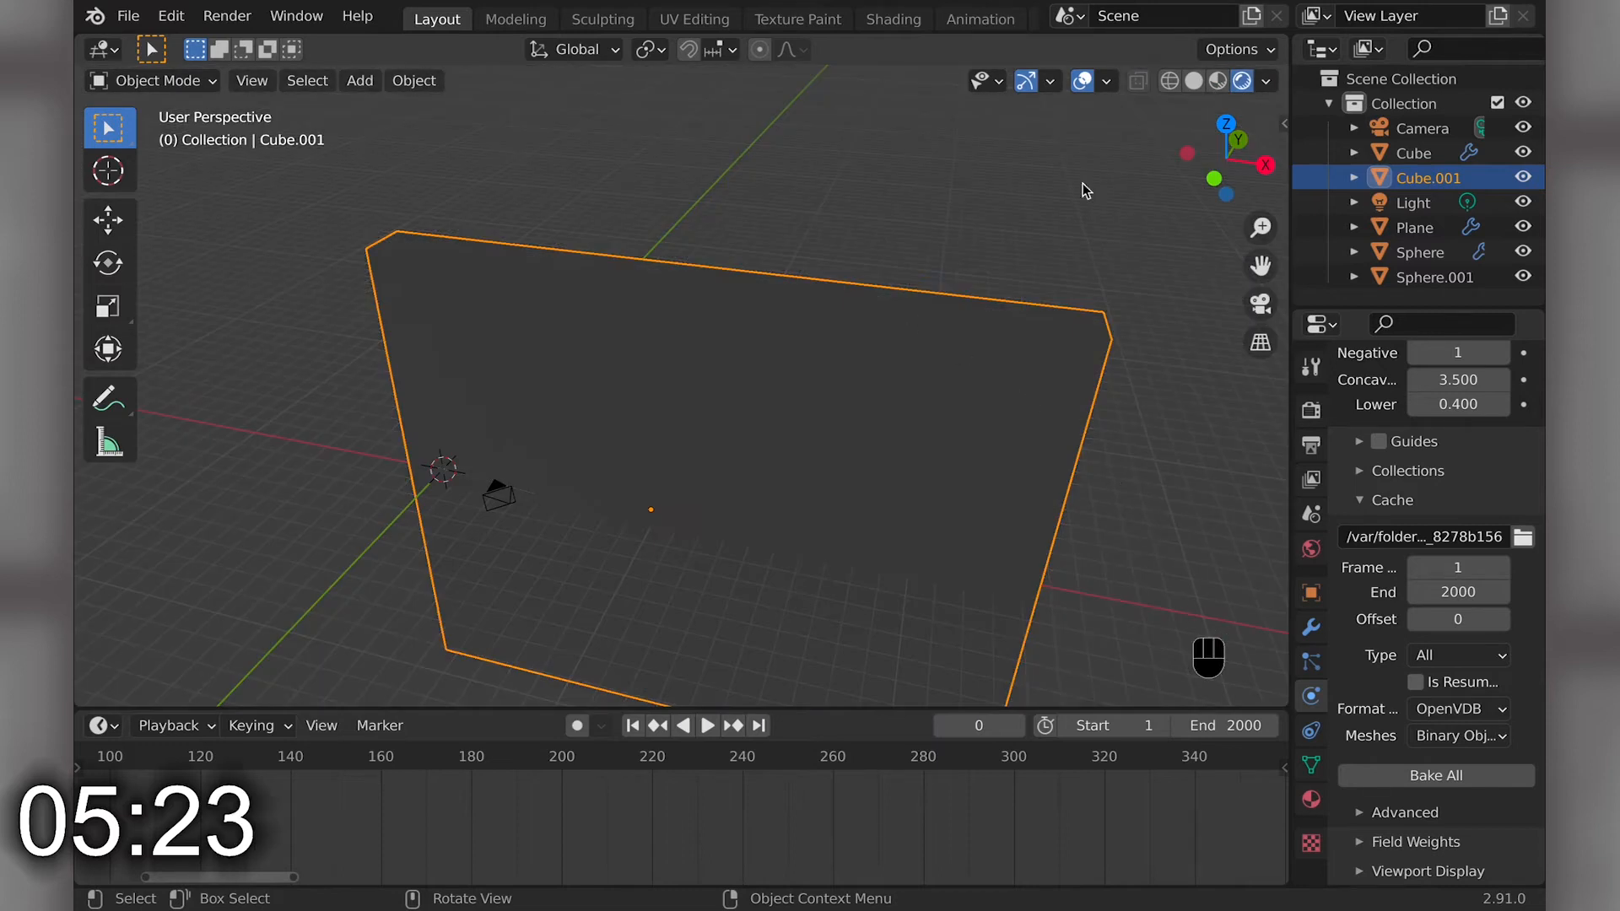
{"action": "left_click", "coordinate": [1218, 80]}
{"action": "left_click", "coordinate": [1311, 799]}
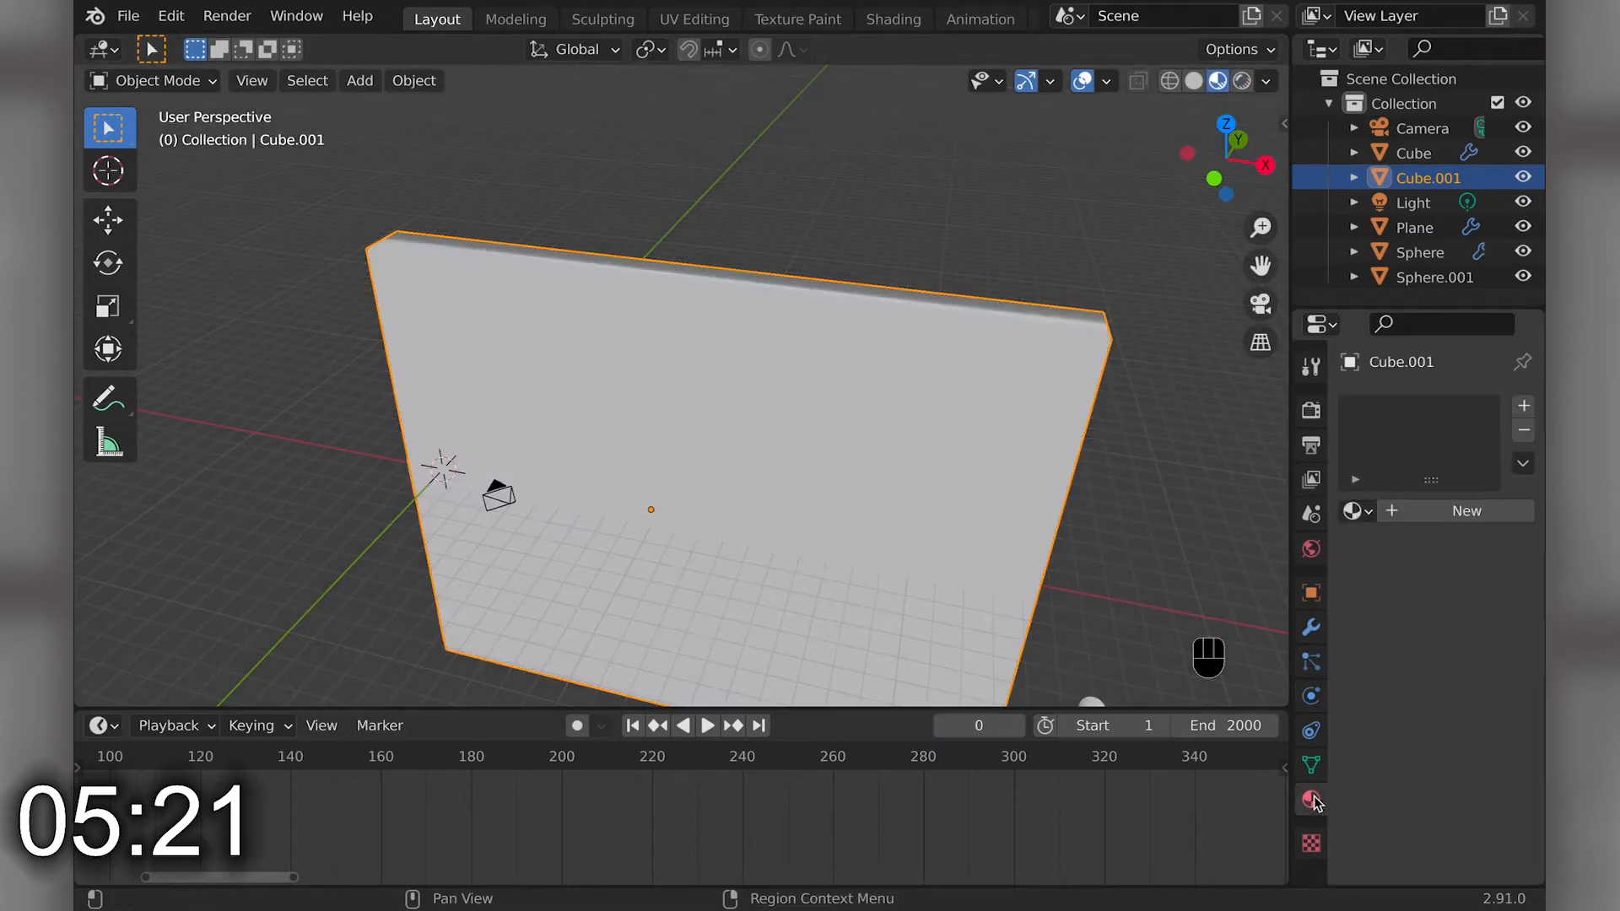
{"action": "left_click", "coordinate": [1454, 511]}
{"action": "scroll", "coordinate": [1463, 641], "scroll_direction": "down", "scroll_amount": 2}
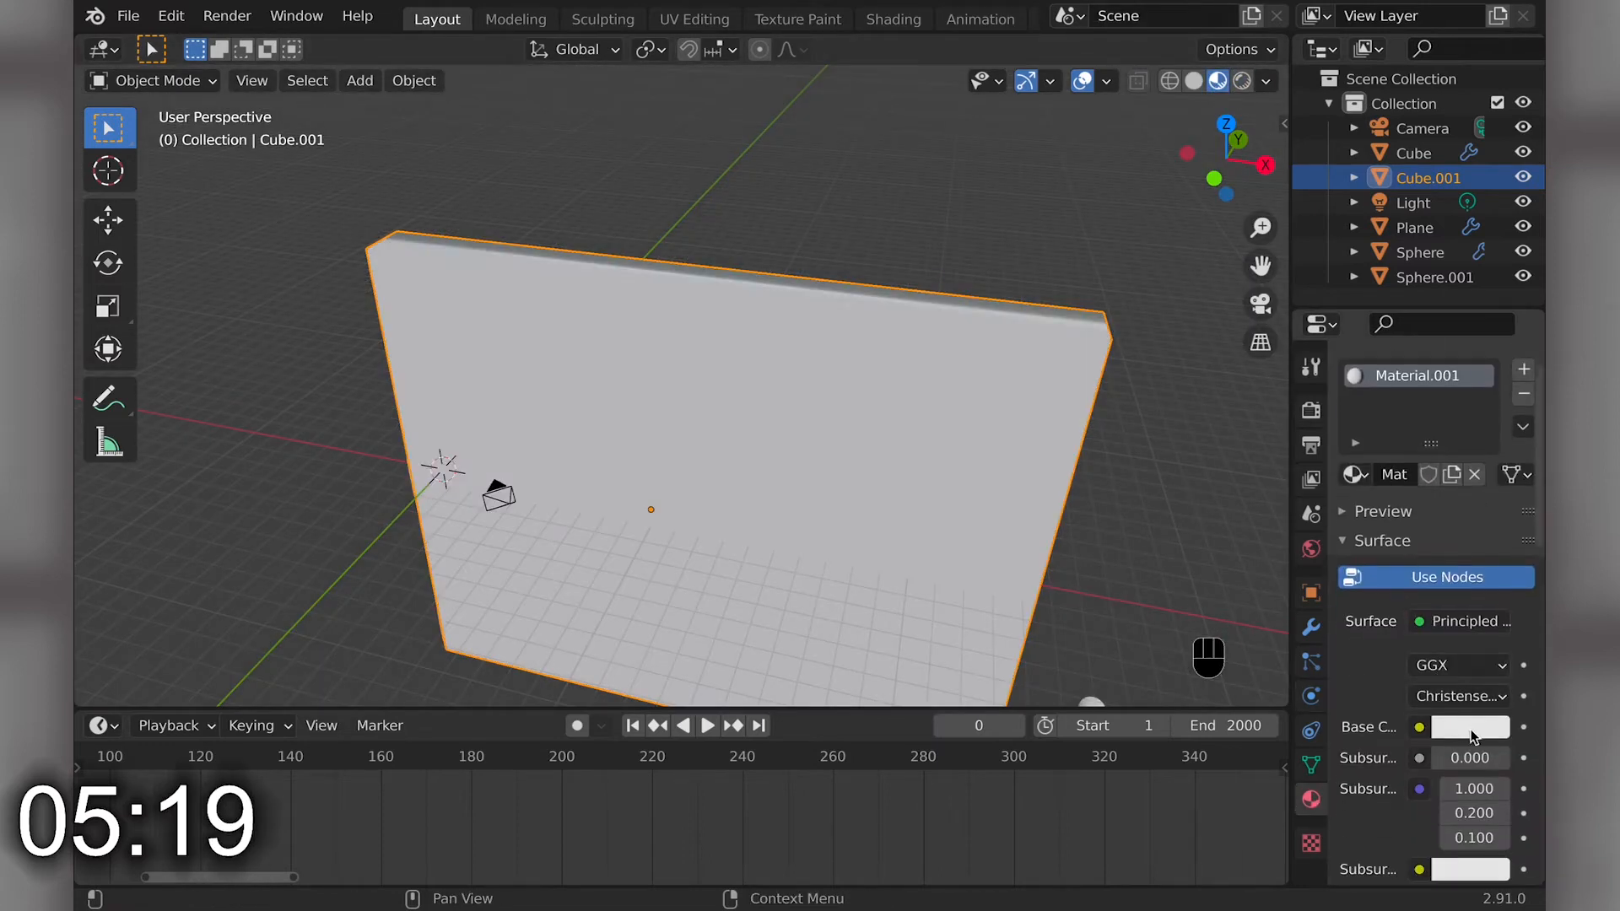
{"action": "left_click", "coordinate": [1467, 726]}
{"action": "left_click_drag", "start_coordinate": [1483, 474], "coordinate": [1489, 541]}
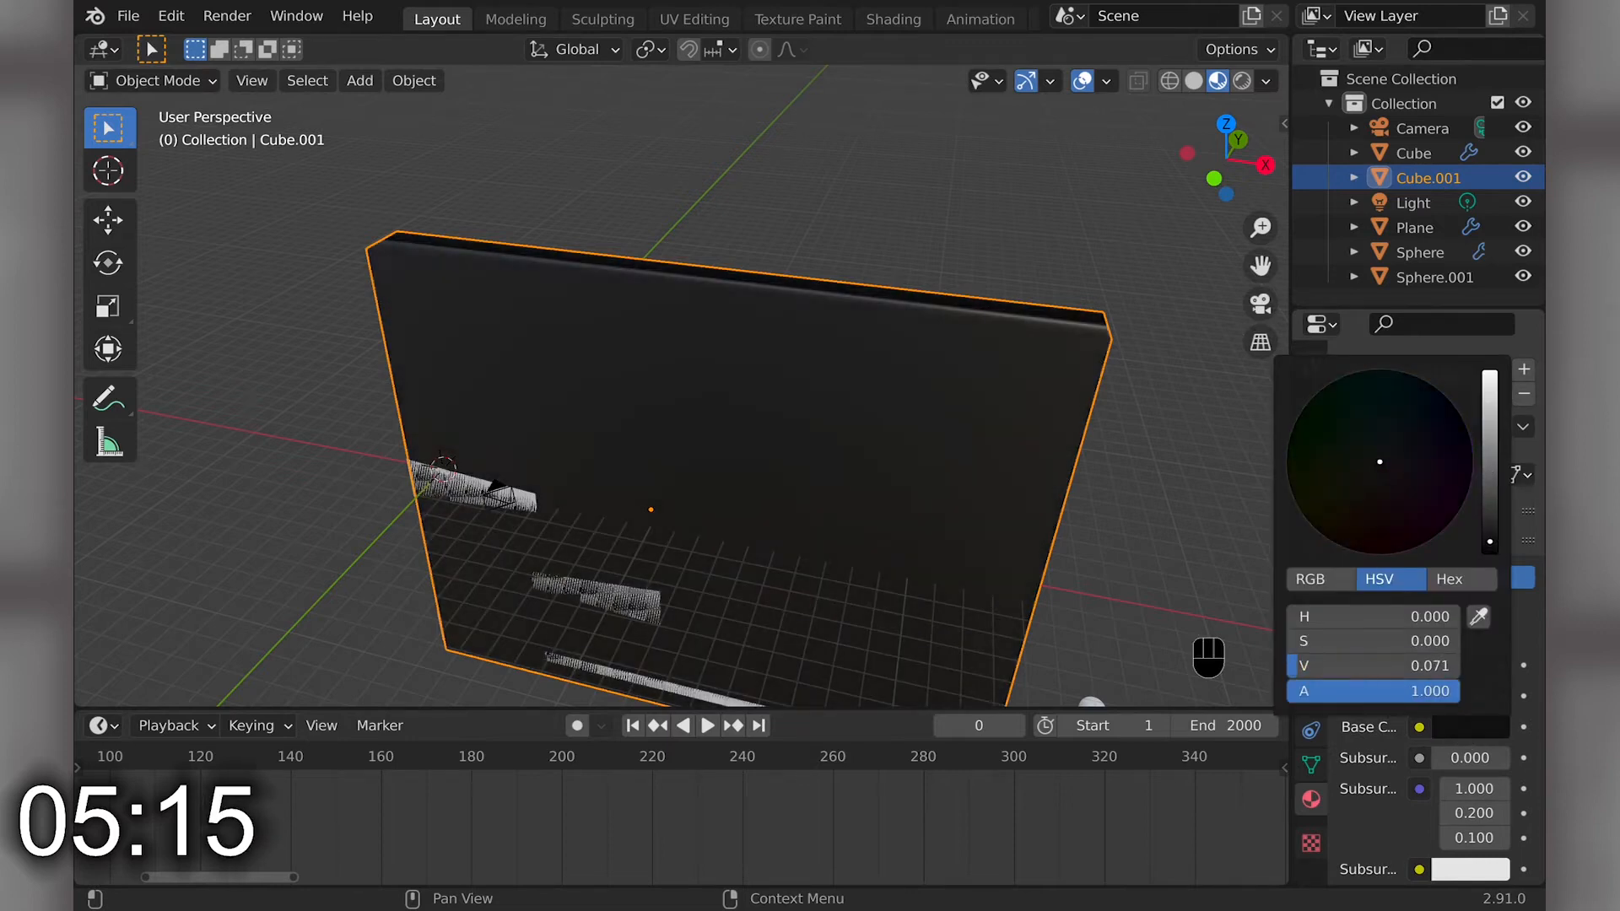
- Lower the roughness of the domain box's dark material to about 0.126
{"action": "scroll", "coordinate": [1506, 674], "scroll_direction": "down", "scroll_amount": 6}
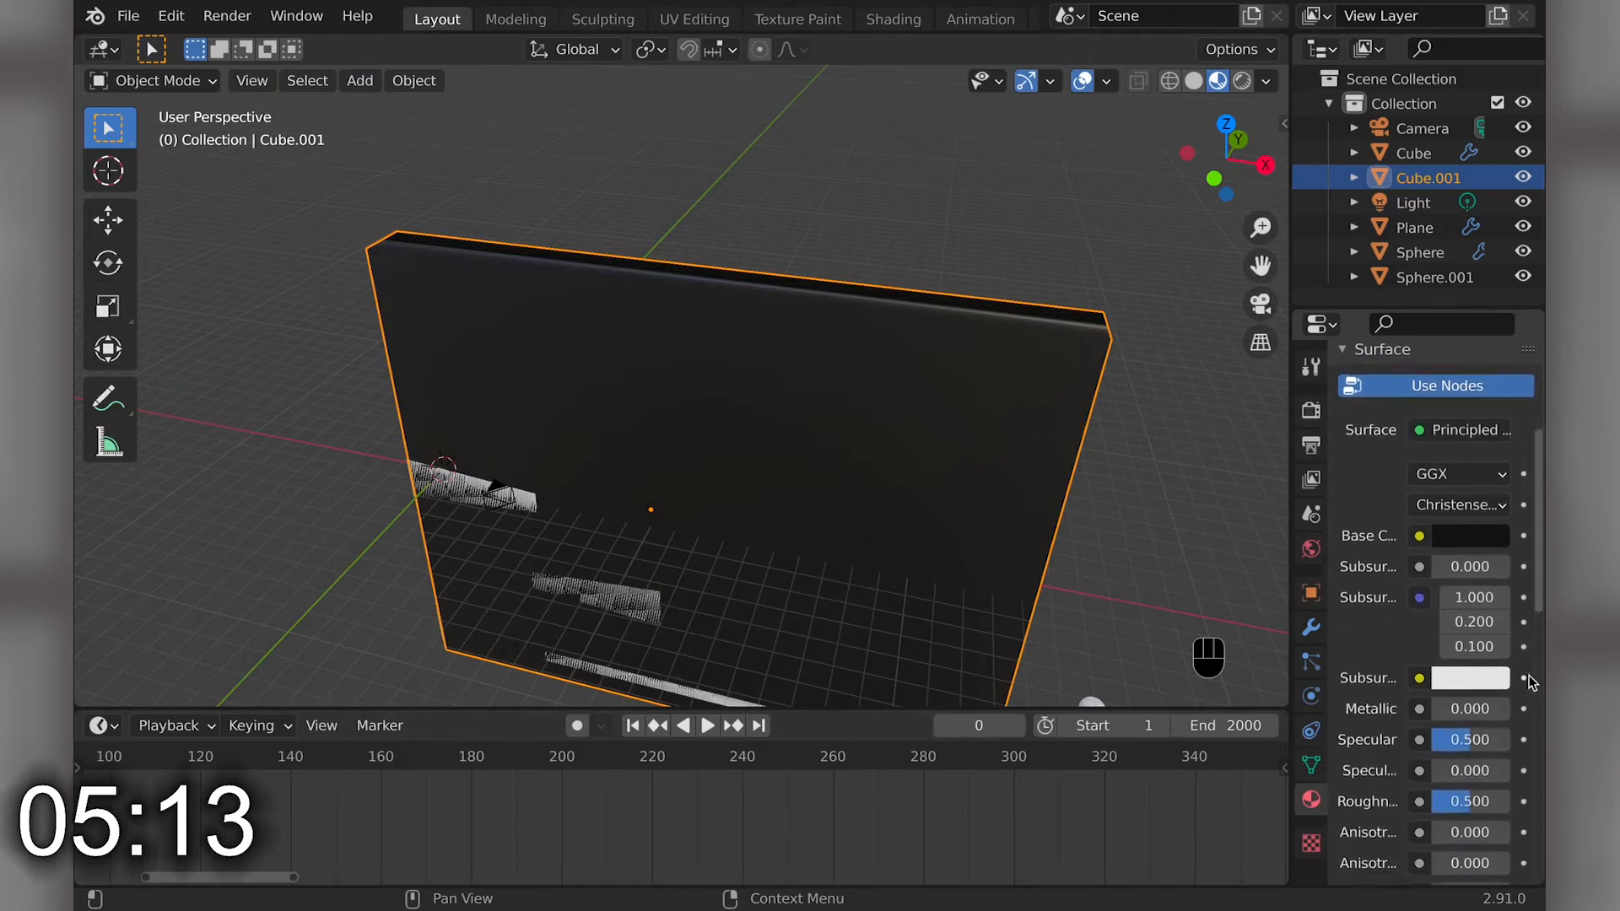
{"action": "scroll", "coordinate": [1456, 603], "scroll_direction": "down", "scroll_amount": 1}
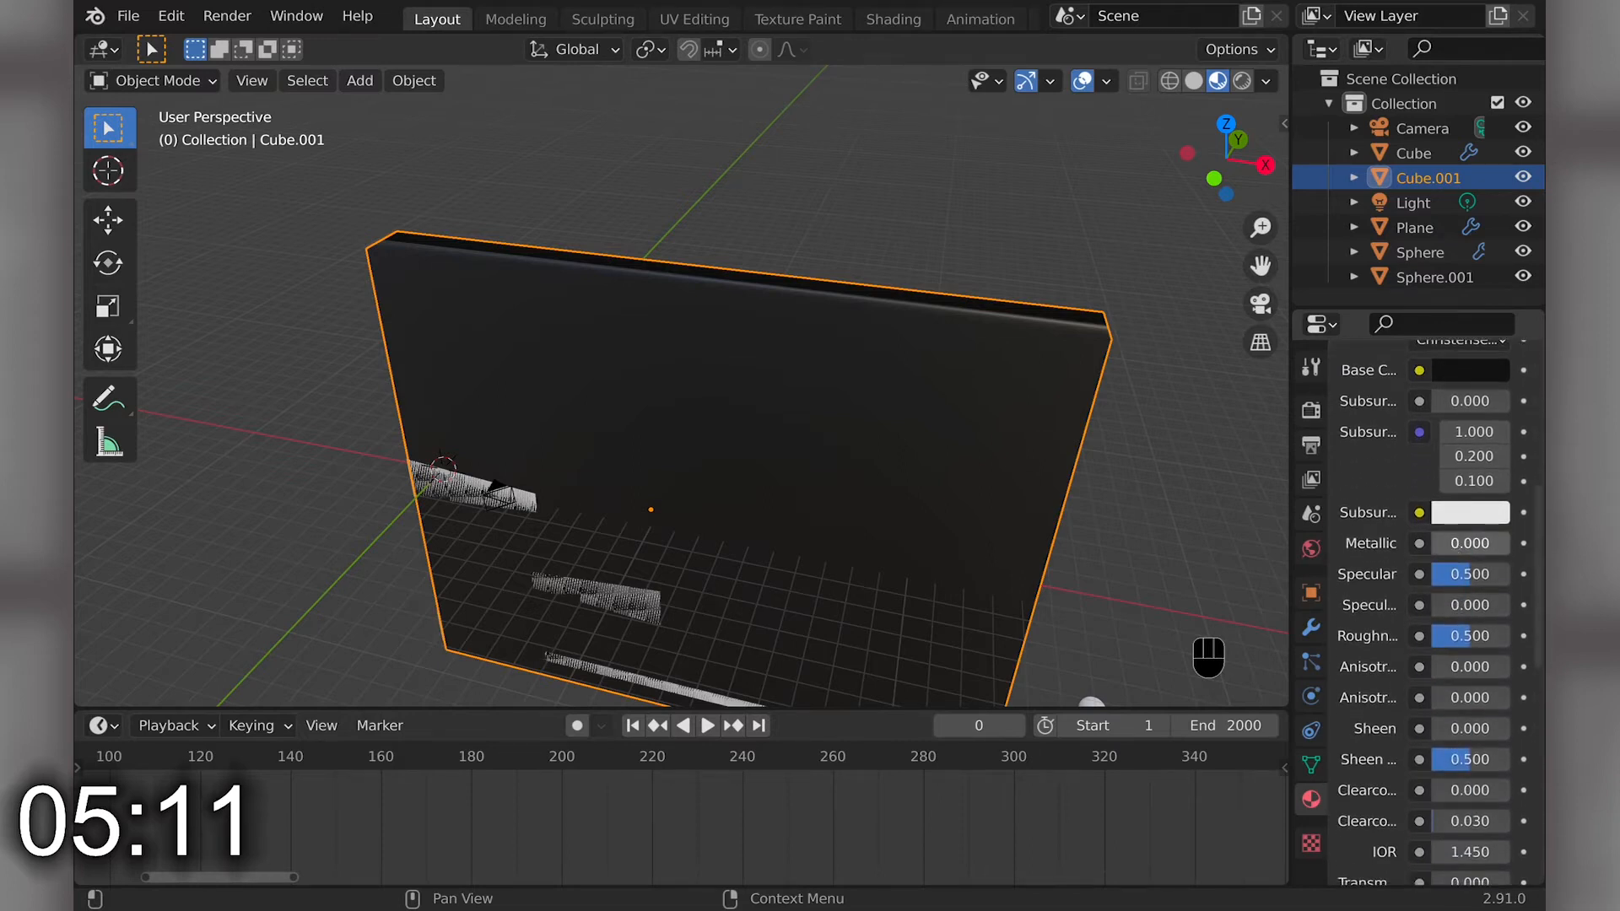
{"action": "scroll", "coordinate": [1475, 611], "scroll_direction": "down", "scroll_amount": 3}
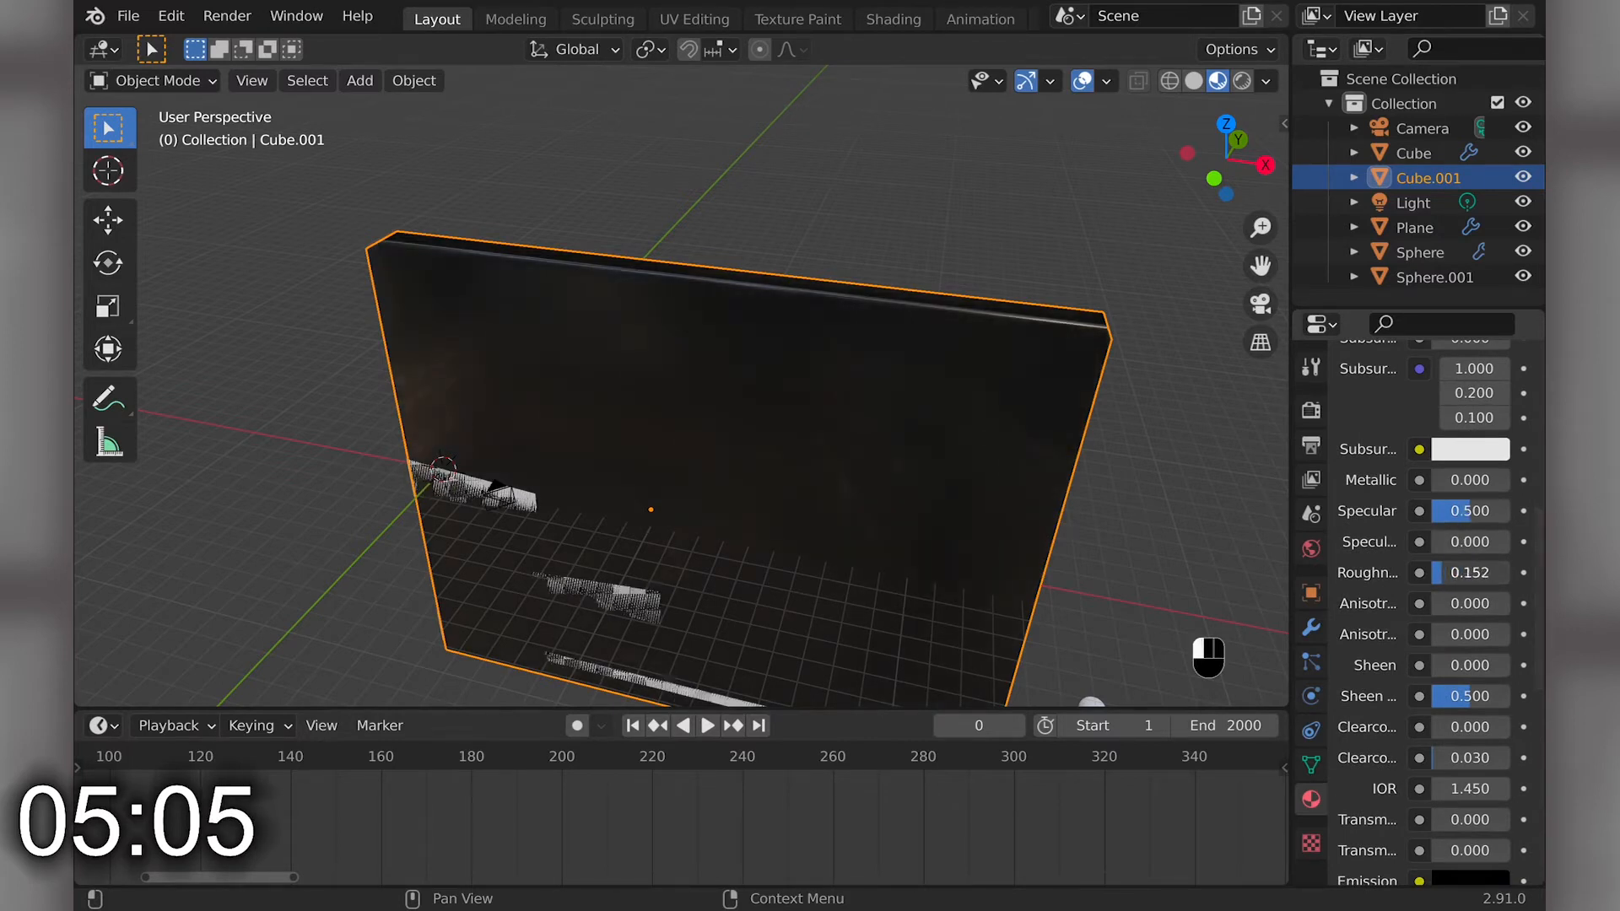
{"action": "left_click_drag", "start_coordinate": [1443, 573], "coordinate": [1439, 573]}
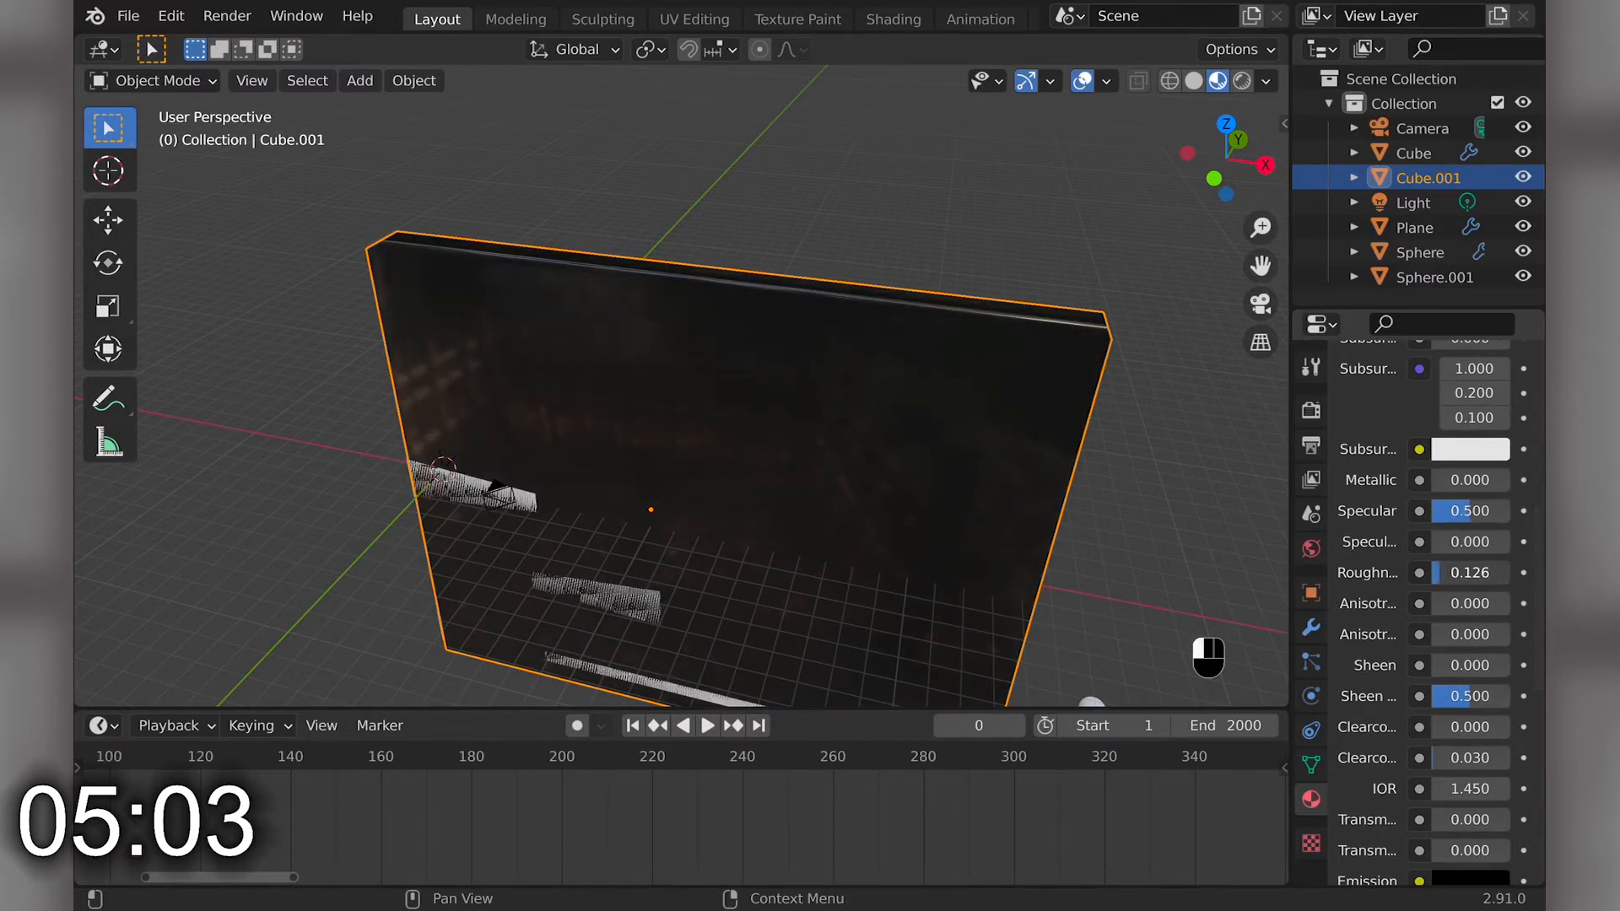
- Inspect the ledges inside the domain box, select the floor plane and add a new material to it
{"action": "middle_click_drag", "start_coordinate": [885, 355], "coordinate": [886, 356]}
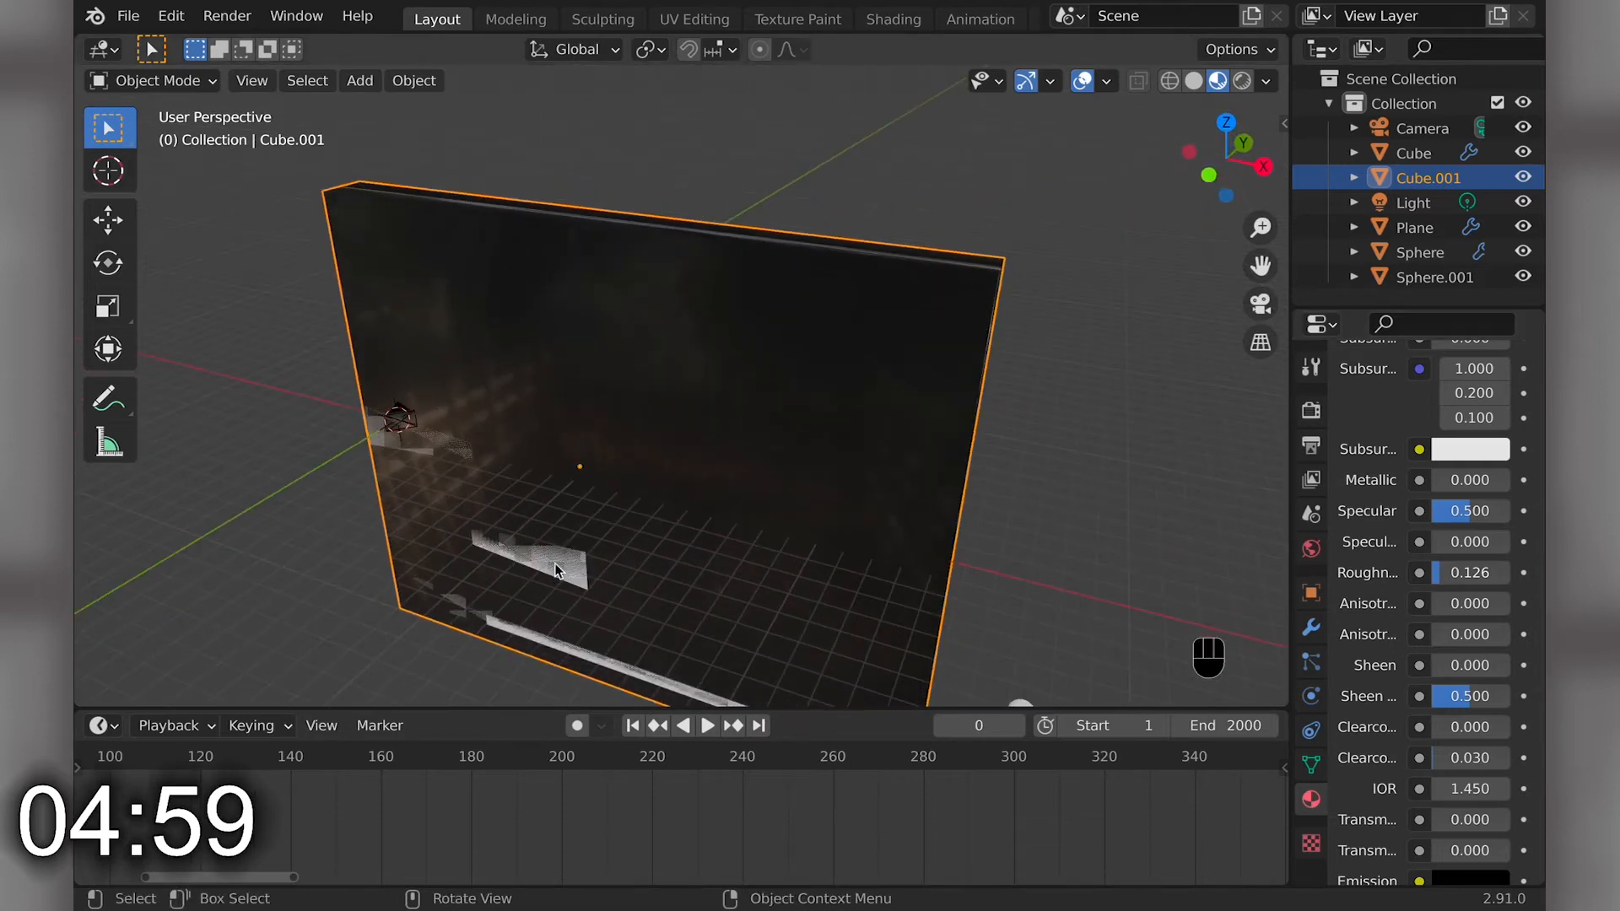
{"action": "middle_click_drag", "start_coordinate": [573, 536], "coordinate": [633, 447]}
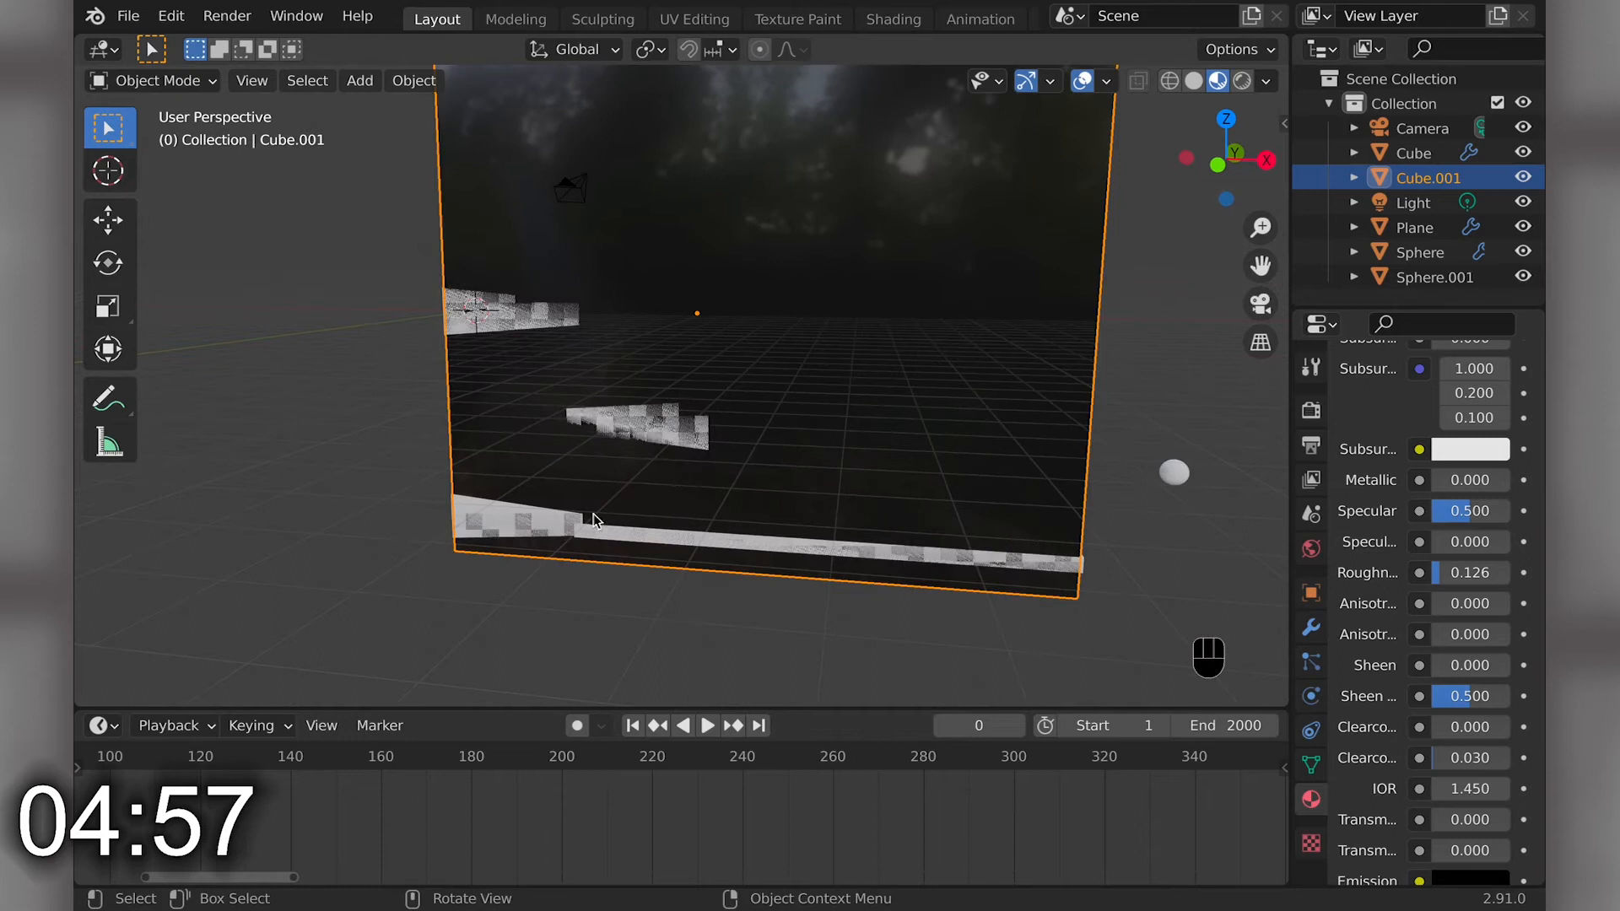
{"action": "left_click", "coordinate": [652, 433]}
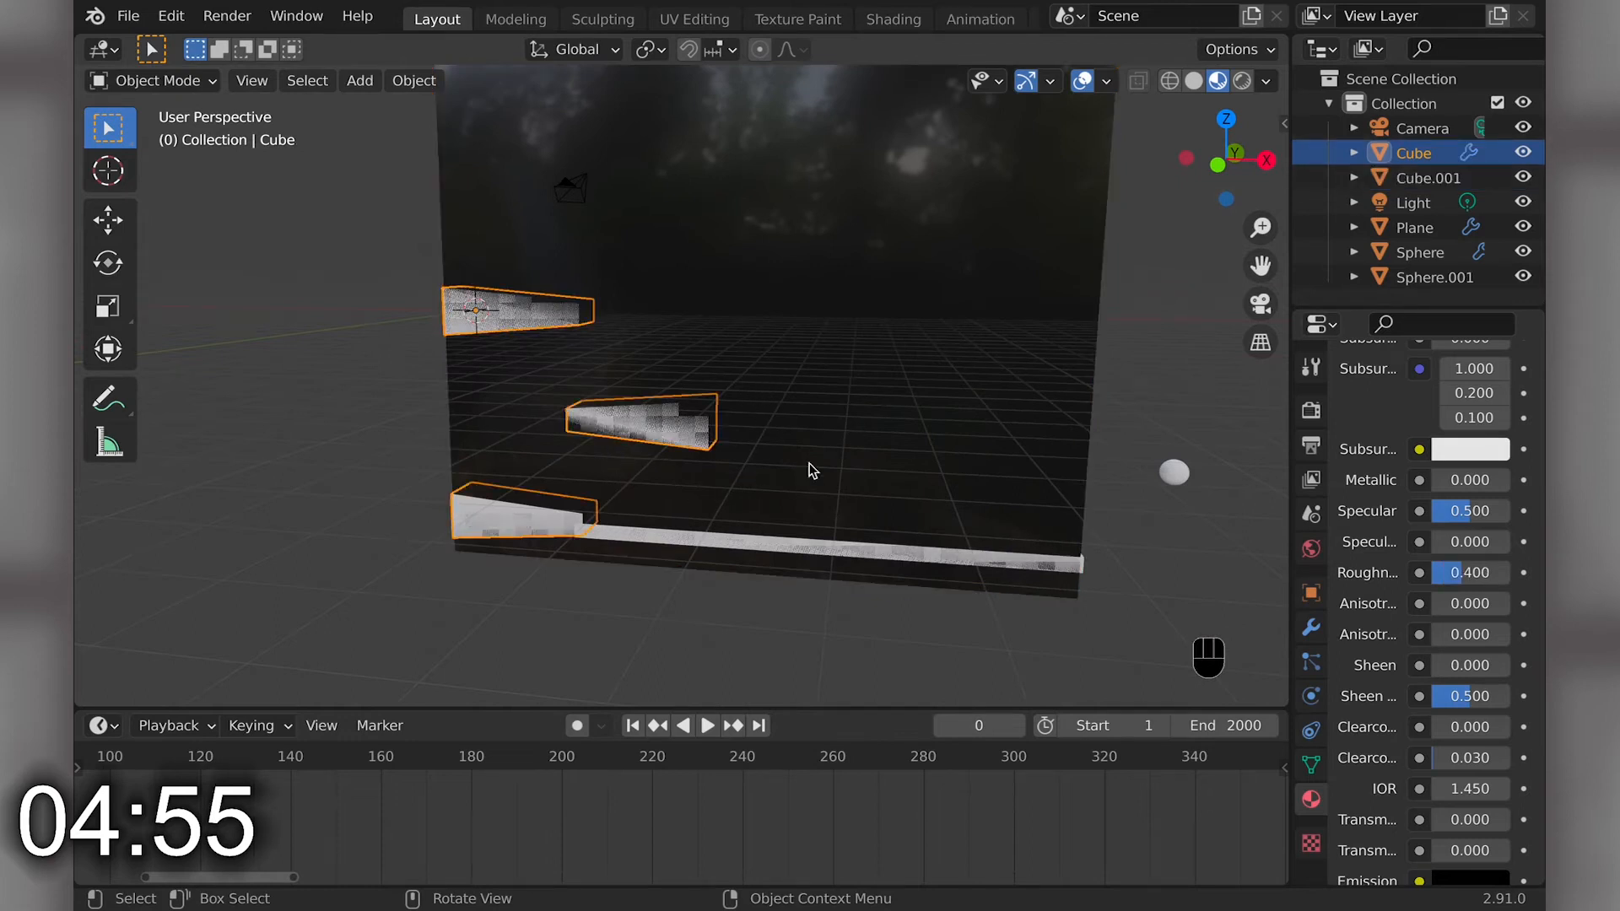
{"action": "middle_click_drag", "start_coordinate": [806, 459], "coordinate": [683, 517]}
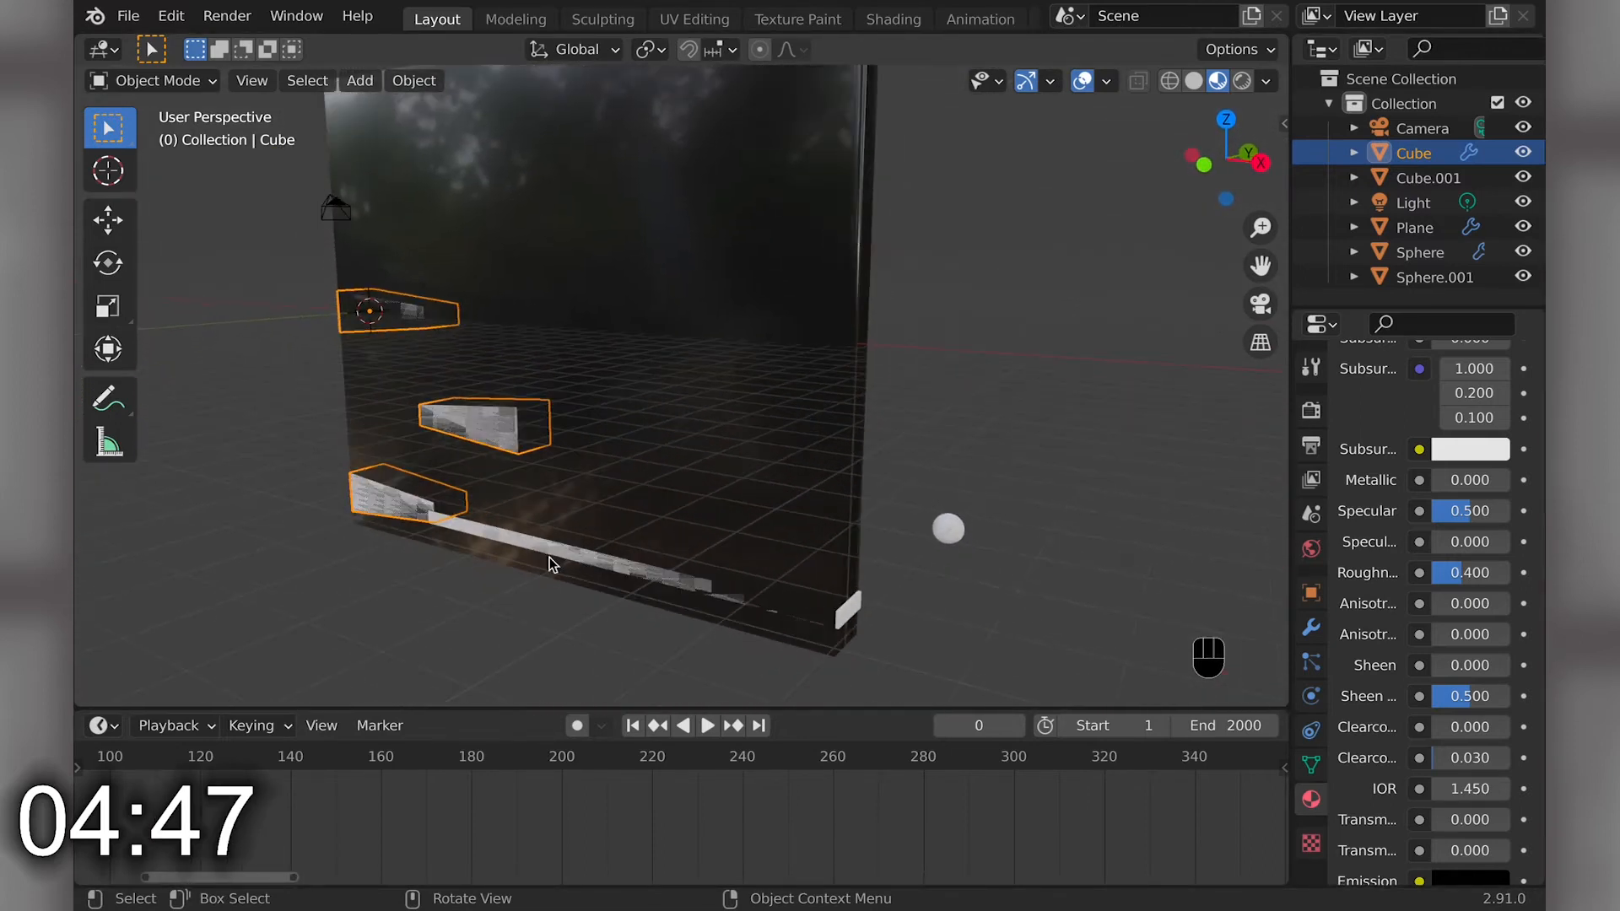
{"action": "left_click", "coordinate": [536, 523]}
{"action": "left_click", "coordinate": [535, 535]}
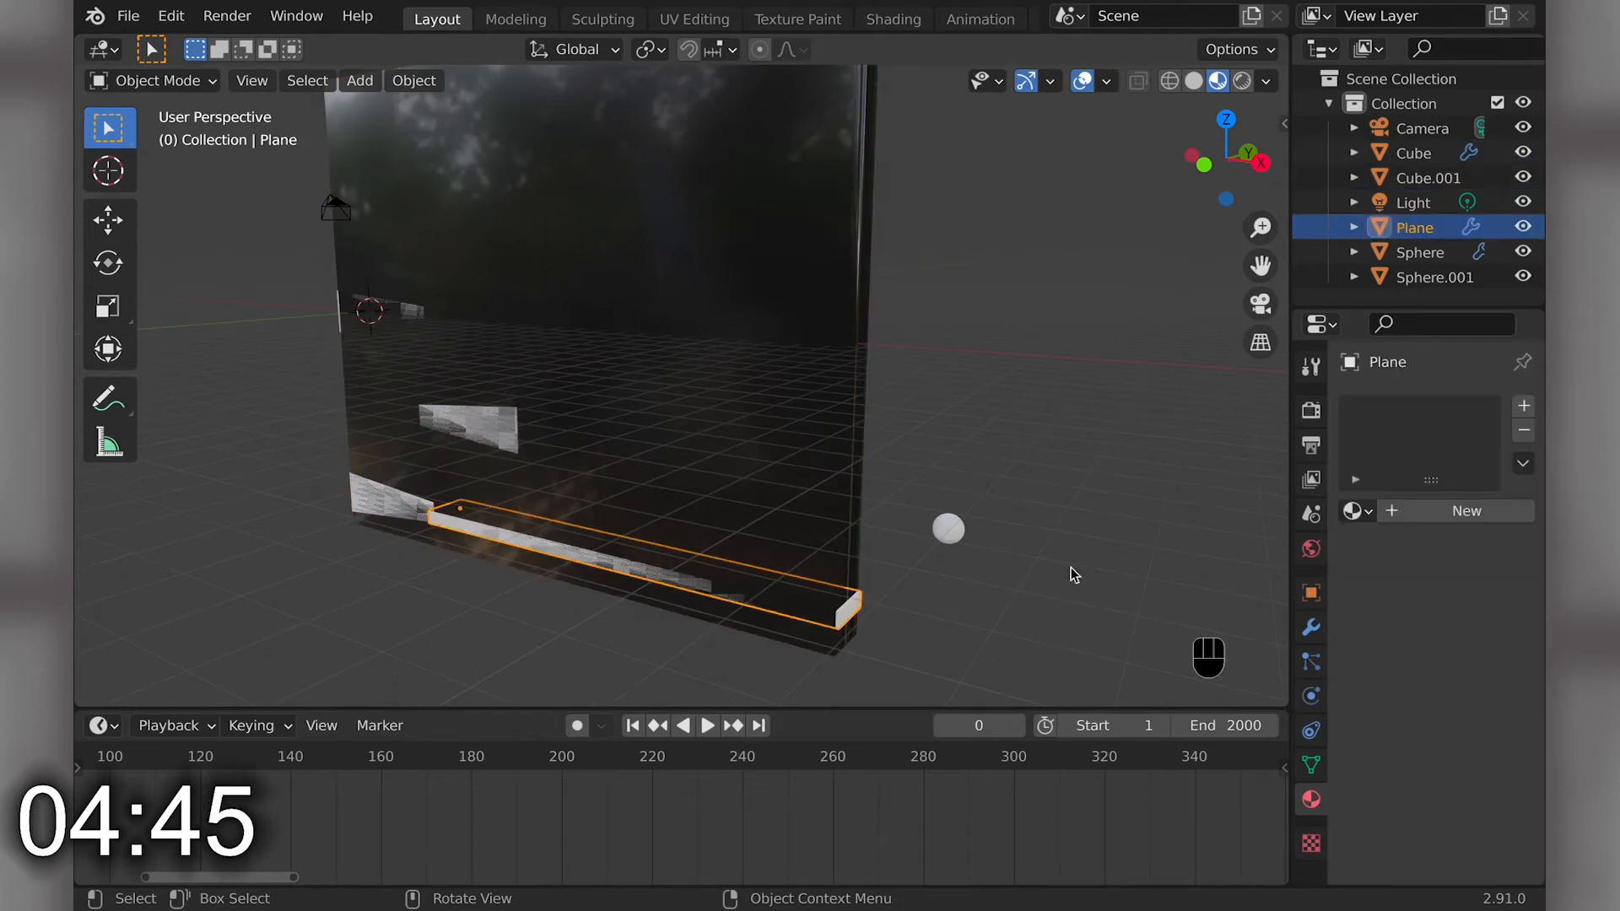
{"action": "left_click", "coordinate": [1346, 506]}
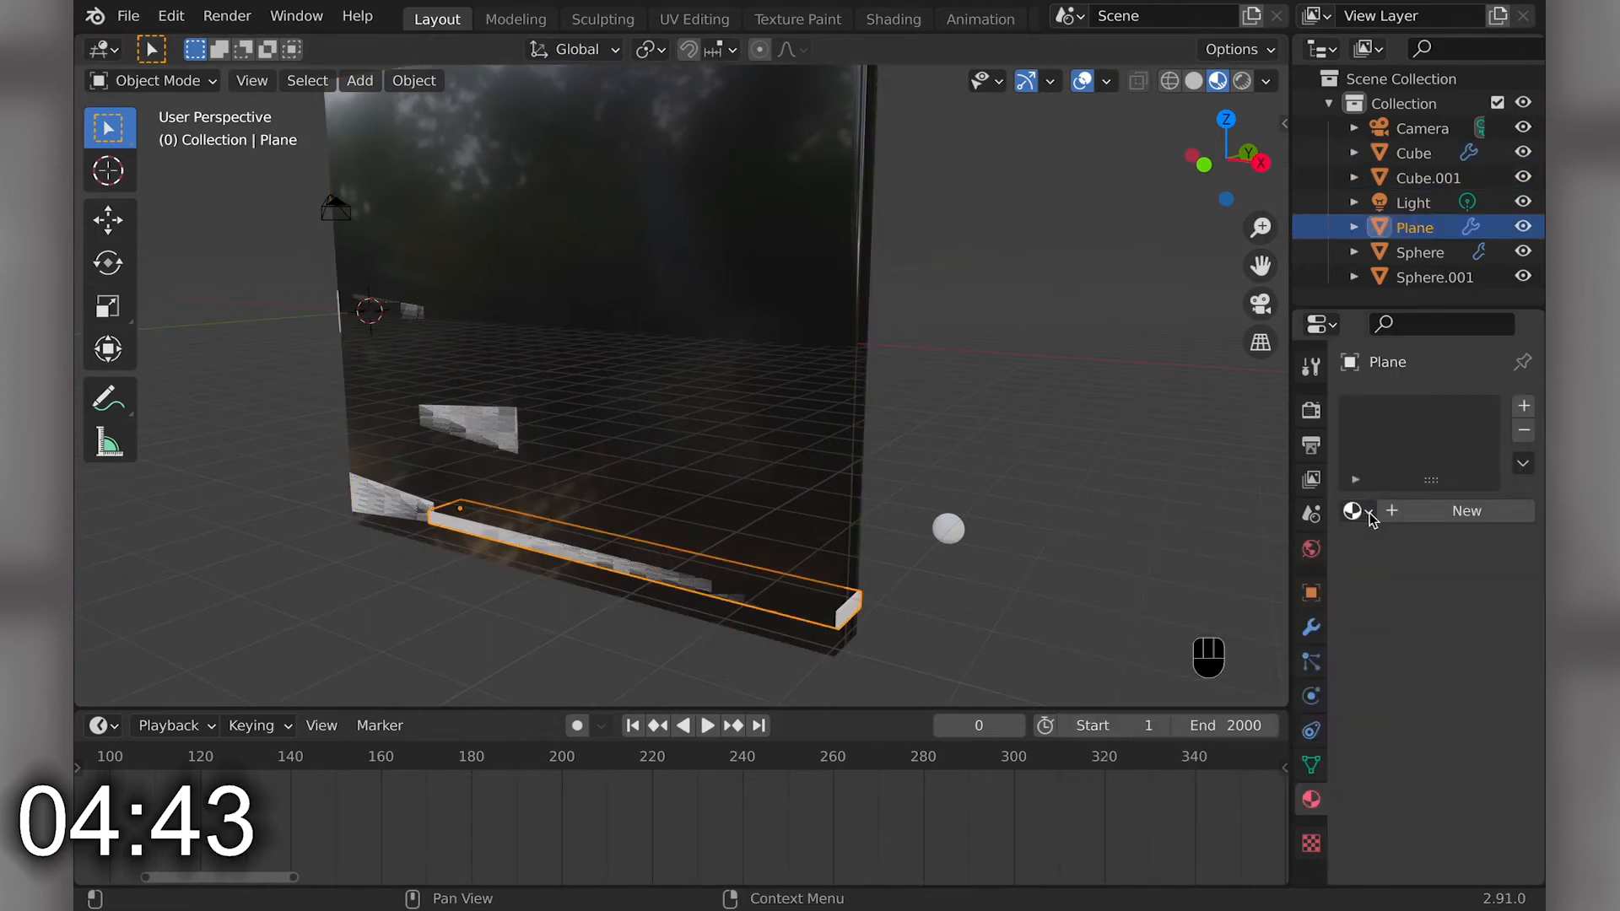
{"action": "left_click", "coordinate": [1396, 511]}
- Set the base color of the ledges' material to orange
{"action": "left_click", "coordinate": [484, 425]}
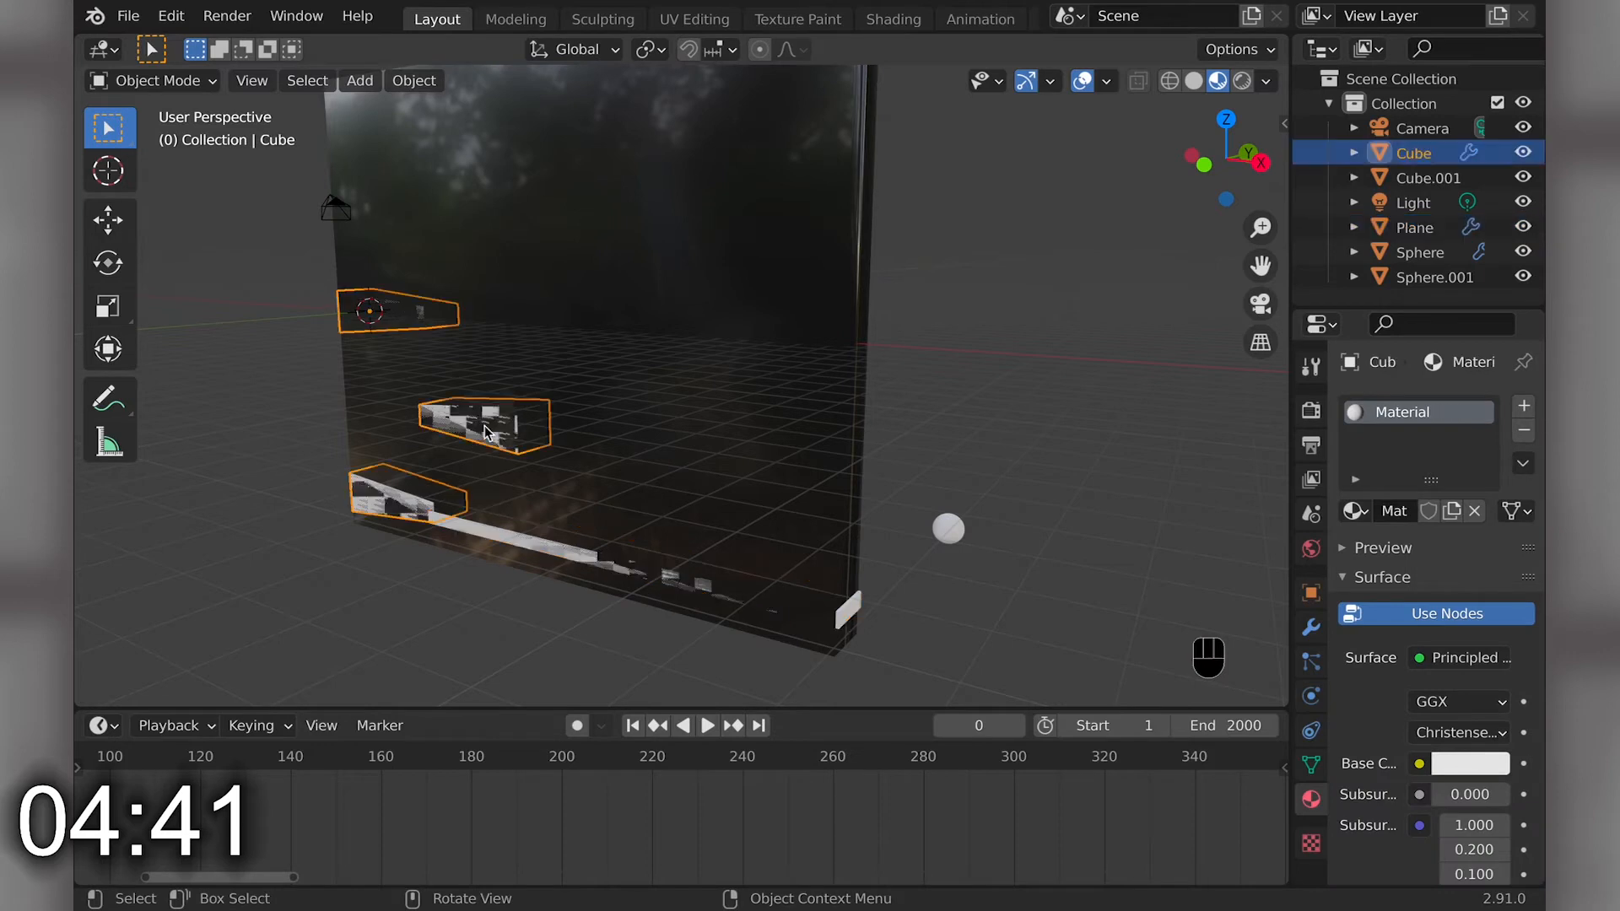
{"action": "scroll", "coordinate": [1472, 721], "scroll_direction": "down", "scroll_amount": 2}
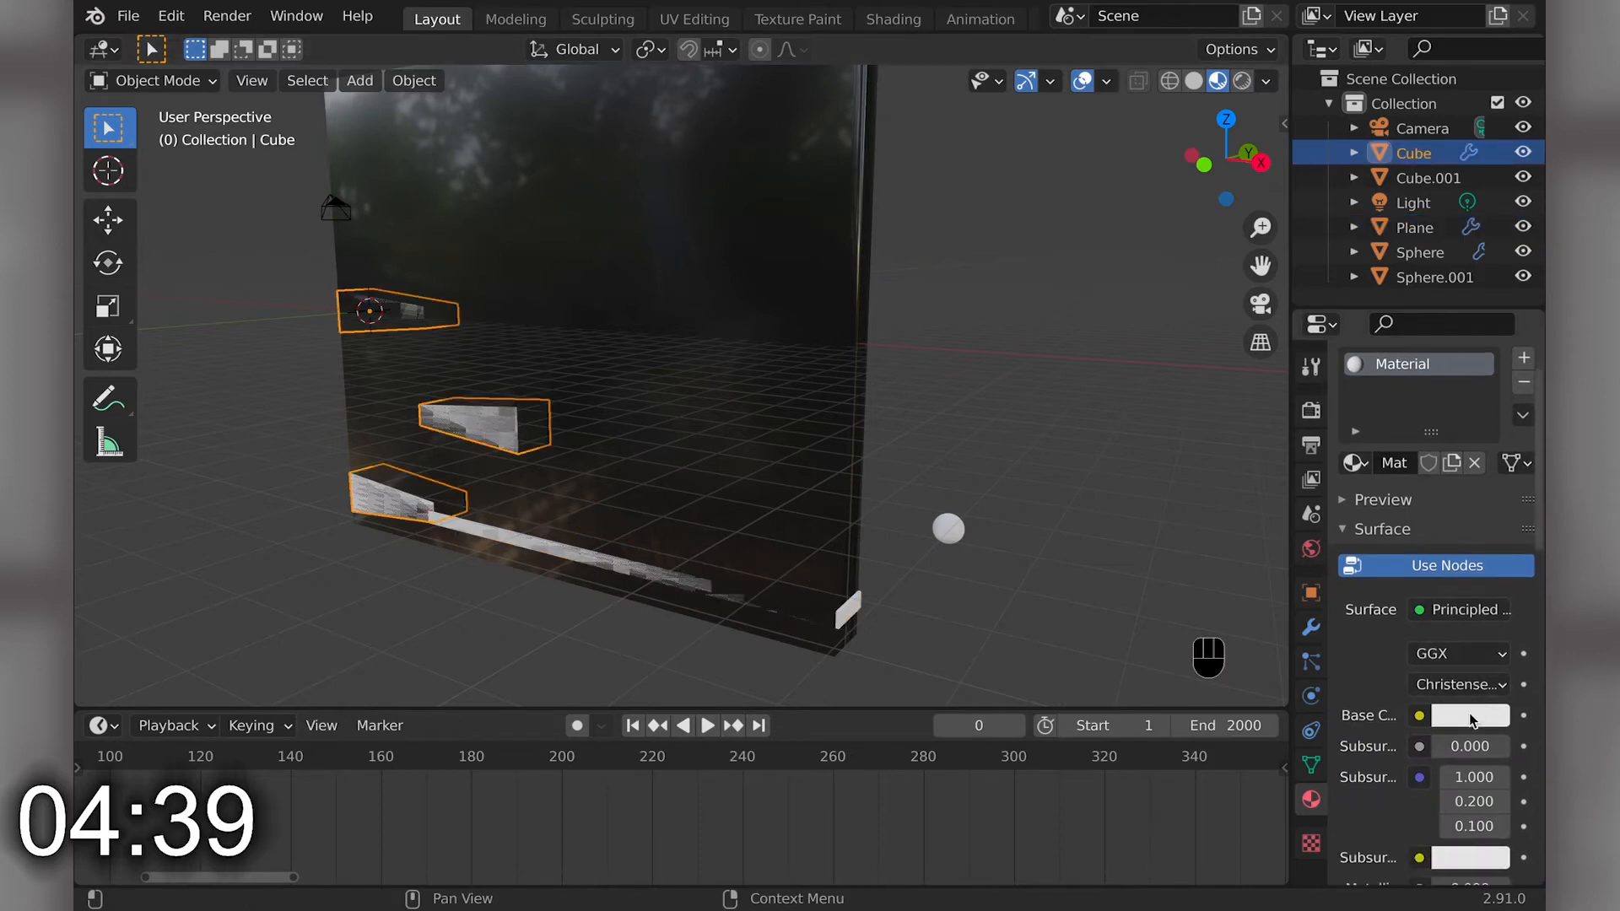
{"action": "left_click", "coordinate": [1465, 717]}
{"action": "left_click", "coordinate": [1339, 426]}
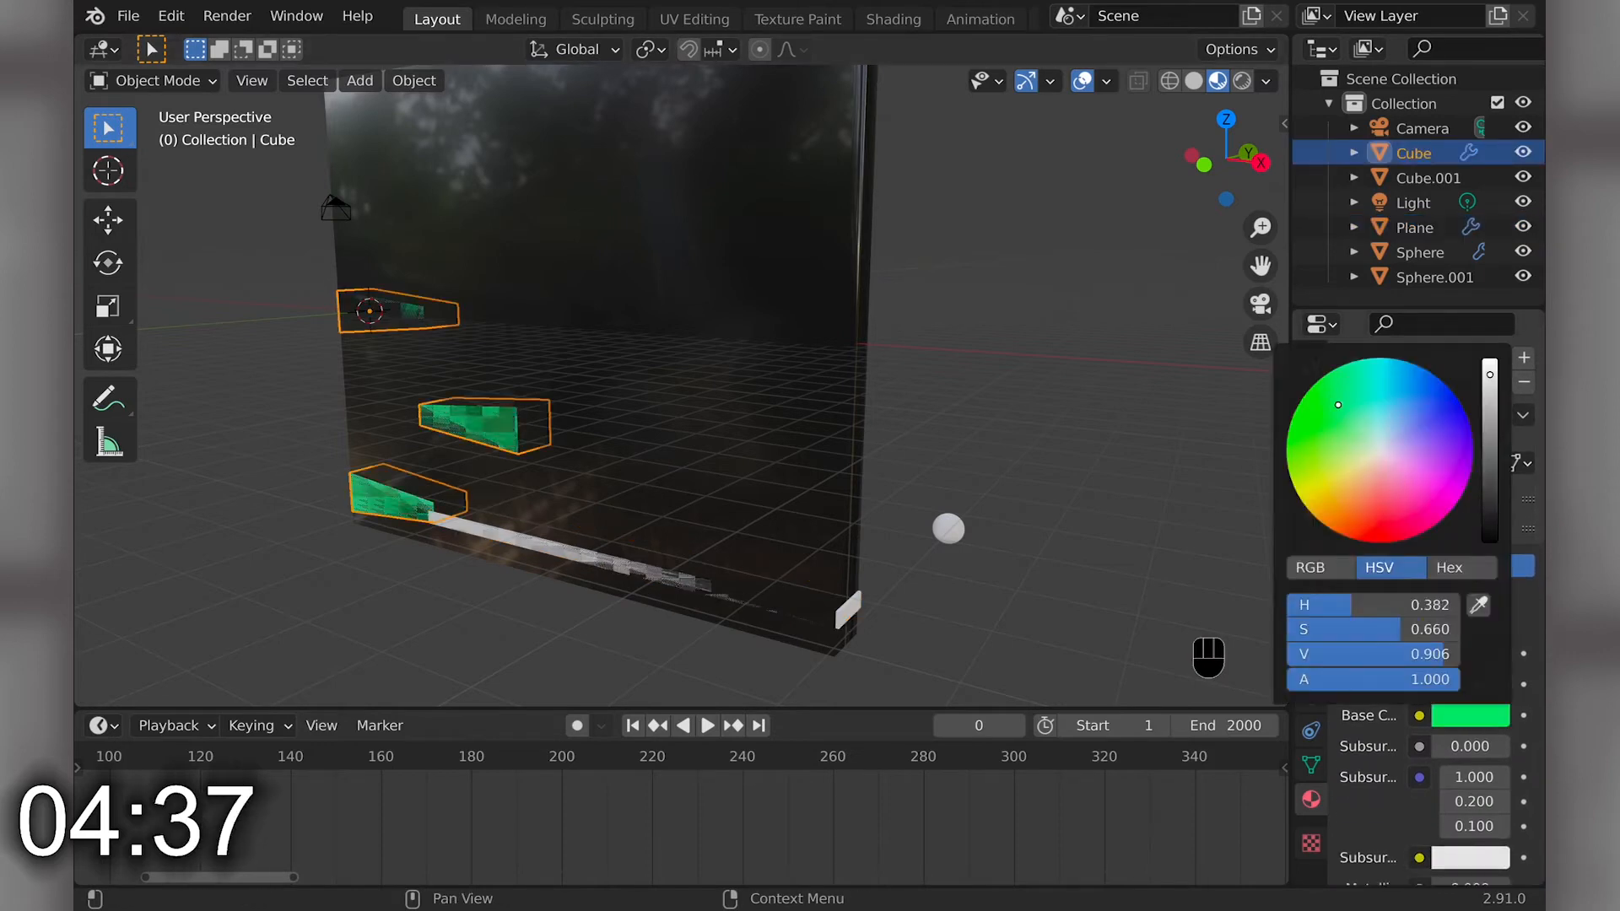
{"action": "left_click_drag", "start_coordinate": [1337, 456], "coordinate": [1355, 502]}
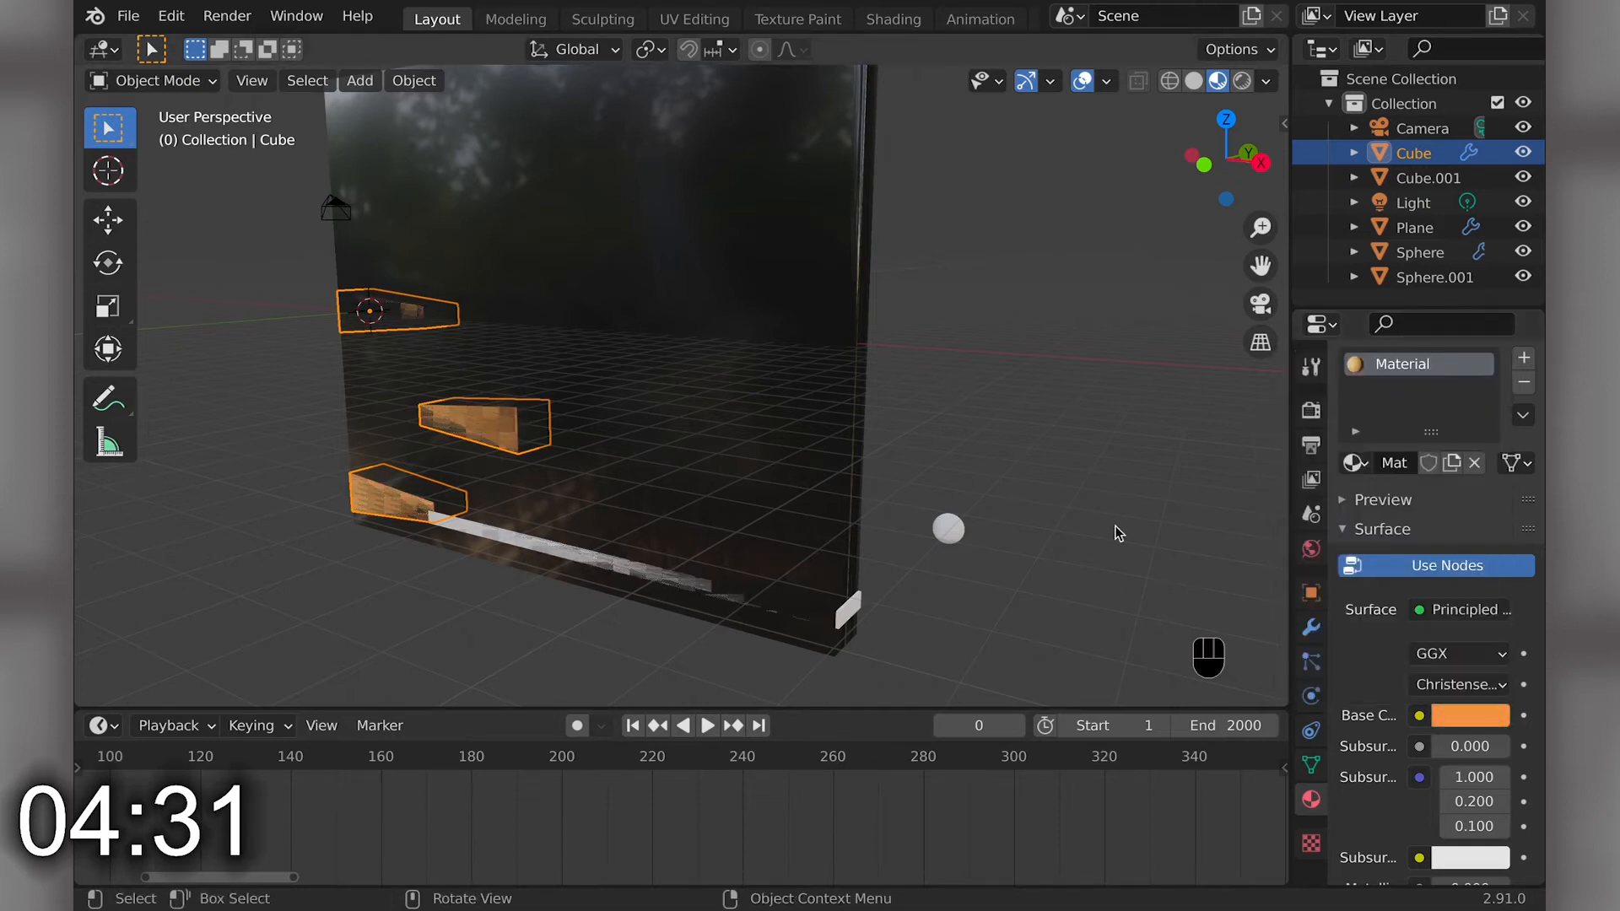
- Look through the camera and move it backward with walk navigation, away from the domain box
{"action": "scroll", "coordinate": [786, 456], "scroll_direction": "left", "scroll_amount": 5}
{"action": "scroll", "coordinate": [787, 455], "scroll_direction": "down", "scroll_amount": 4}
{"action": "scroll", "coordinate": [786, 456], "scroll_direction": "right", "scroll_amount": 5}
{"action": "scroll", "coordinate": [786, 456], "scroll_direction": "down", "scroll_amount": 2, "text": "super"}
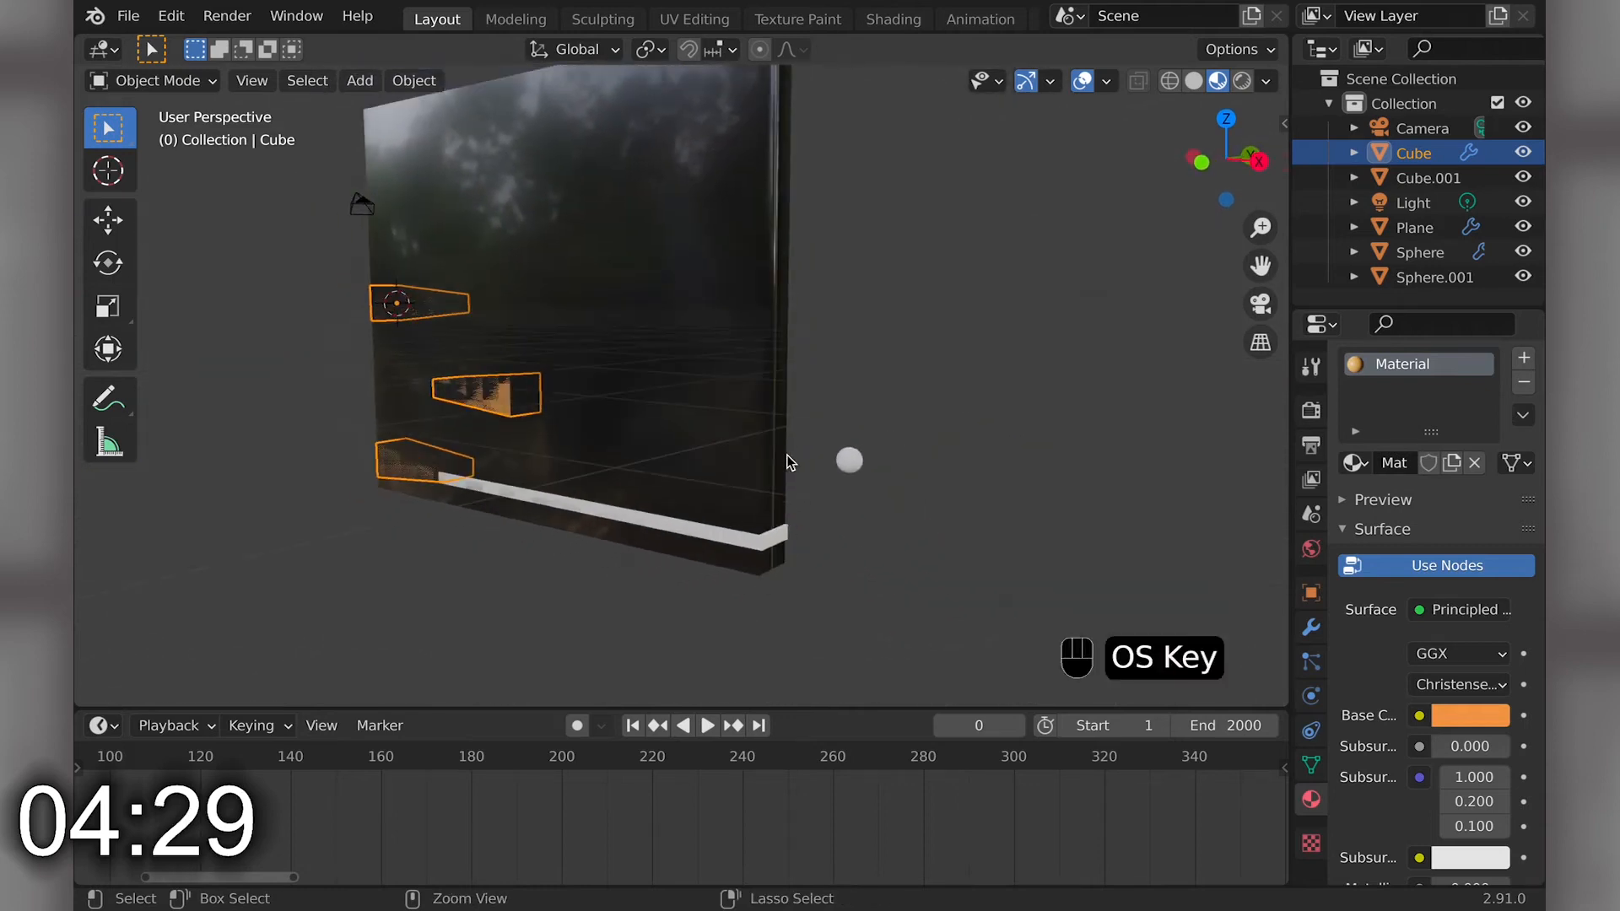
{"action": "key", "text": "KP_0"}
{"action": "key", "text": "shift+space"}
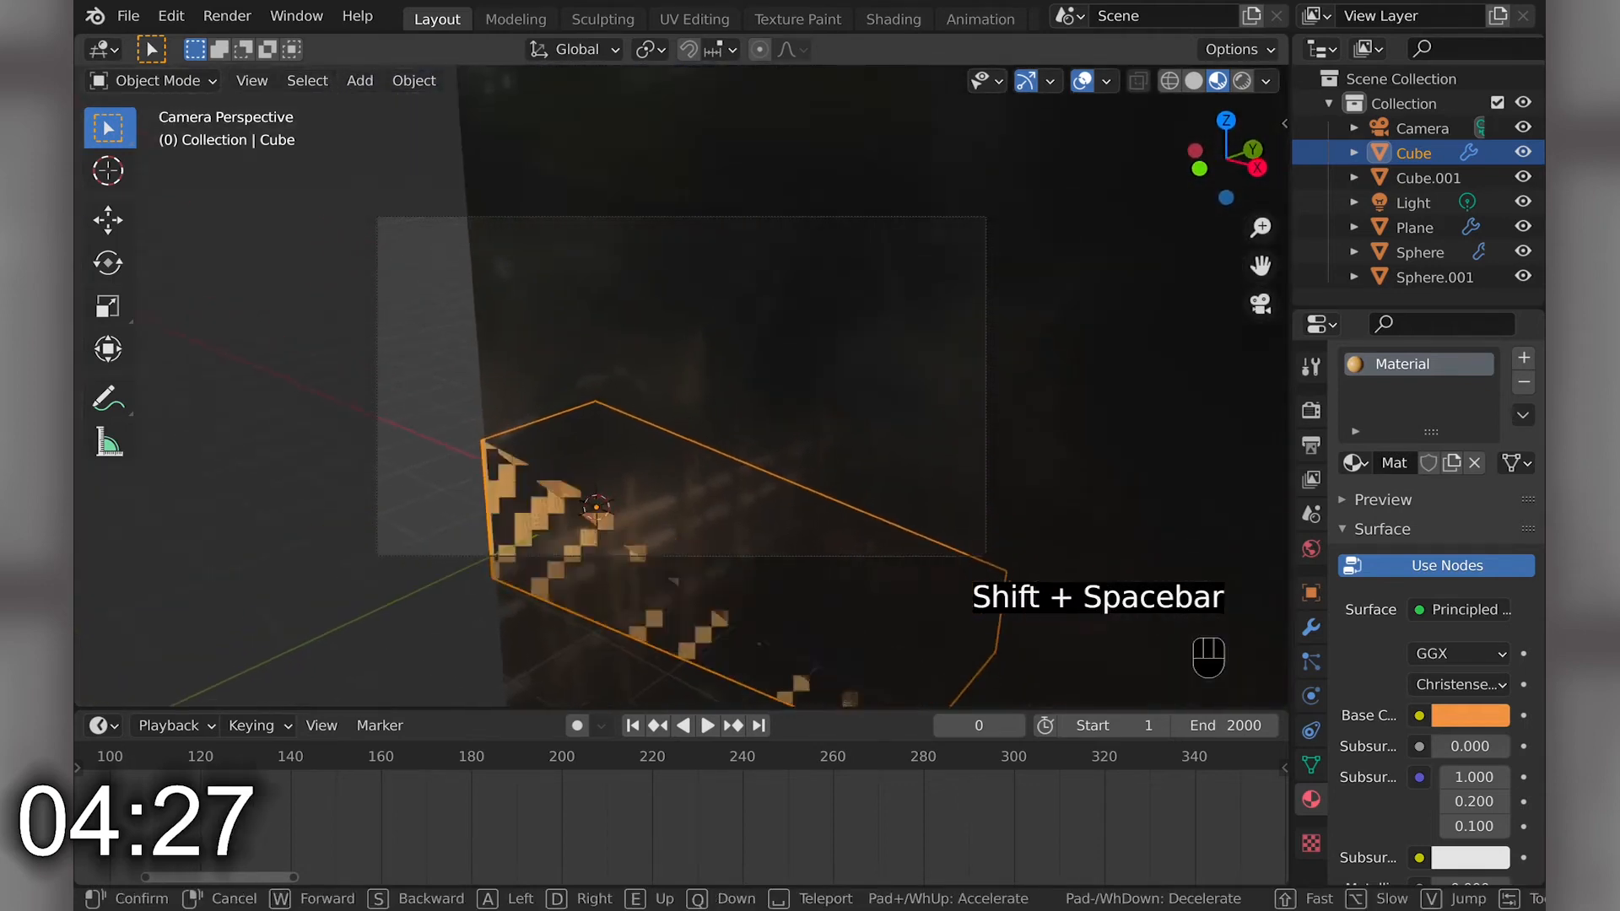
{"action": "key", "text": "s"}
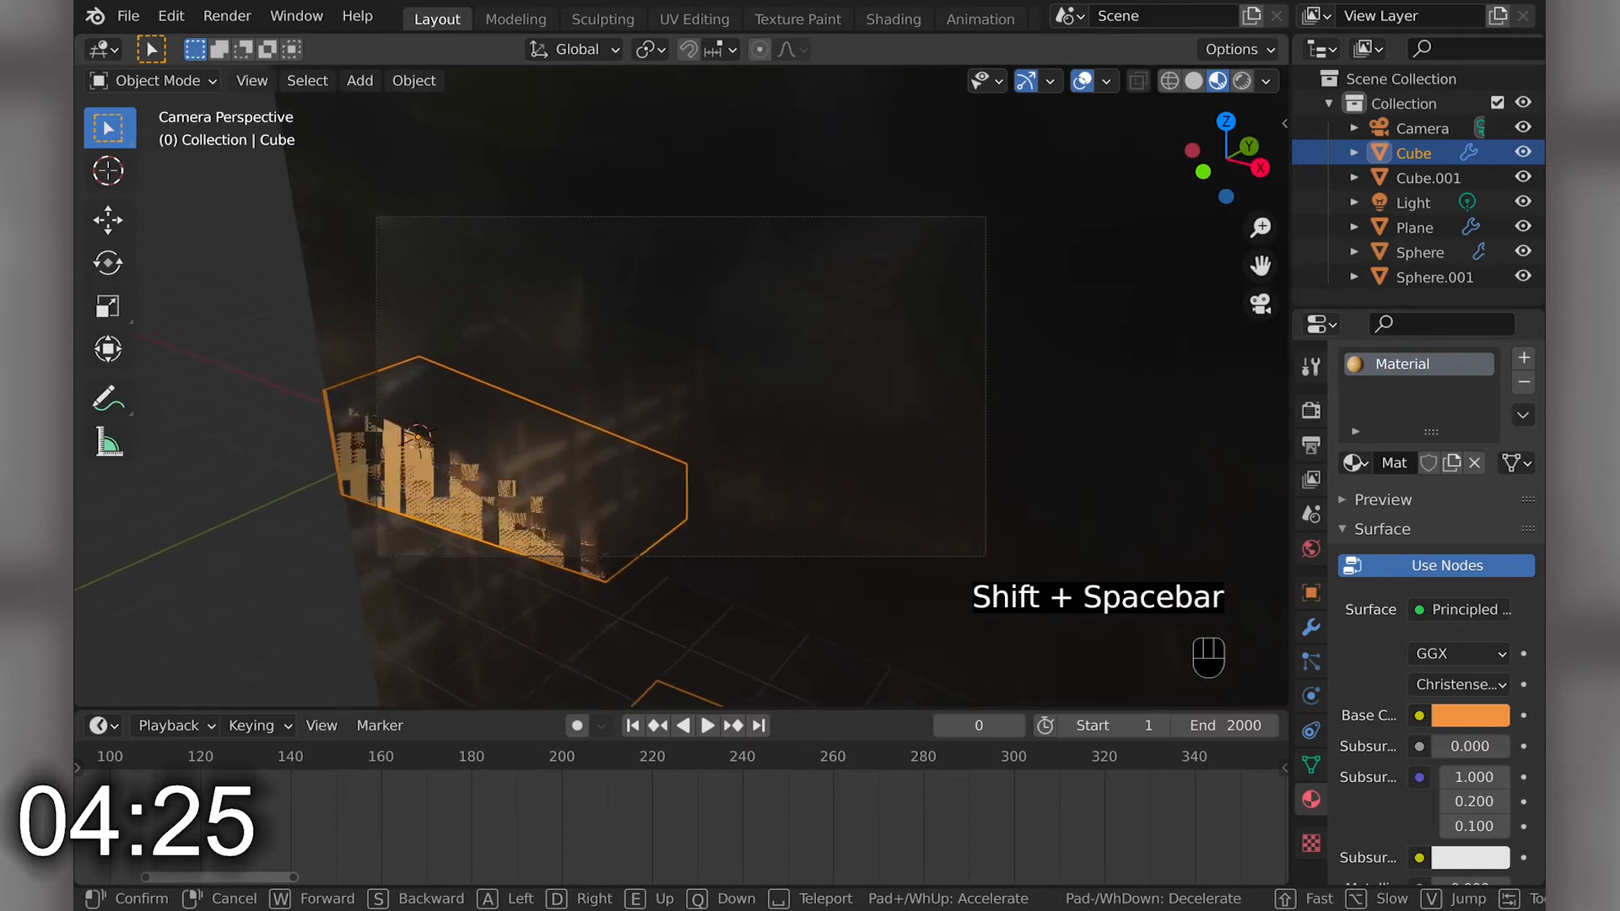
{"action": "left_click", "coordinate": [690, 387]}
- Place the camera at X 30.167 m, Y -45.835 m, Z 14.437 m, with rotation X 70.2° and Z 18.4°, to frame the box
{"action": "key", "text": "n"}
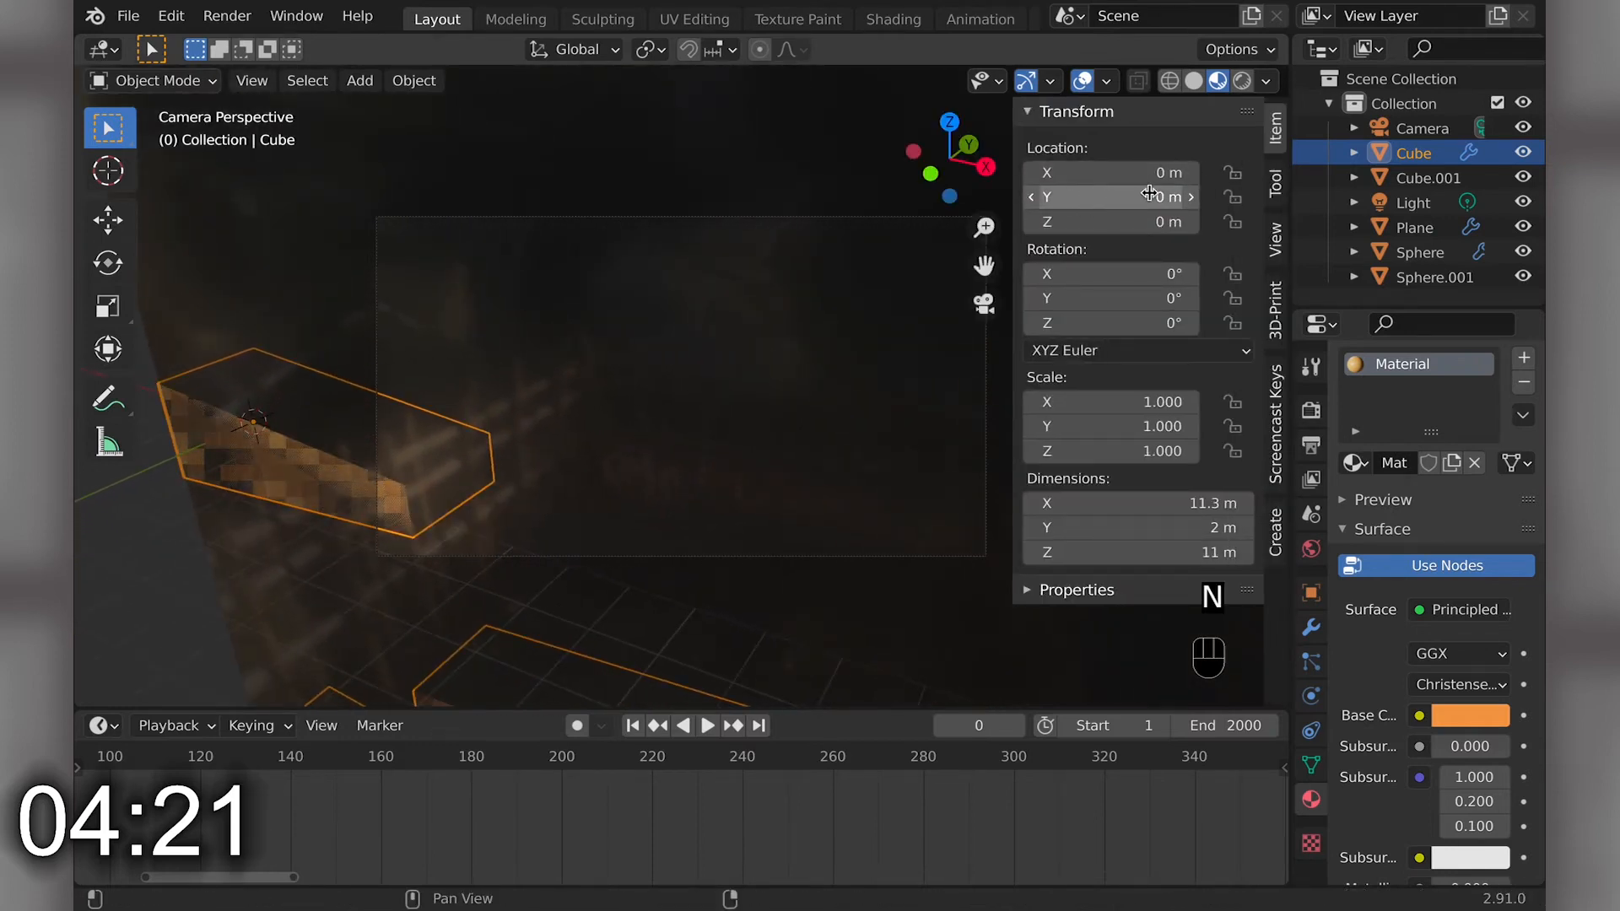
{"action": "left_click", "coordinate": [1422, 128]}
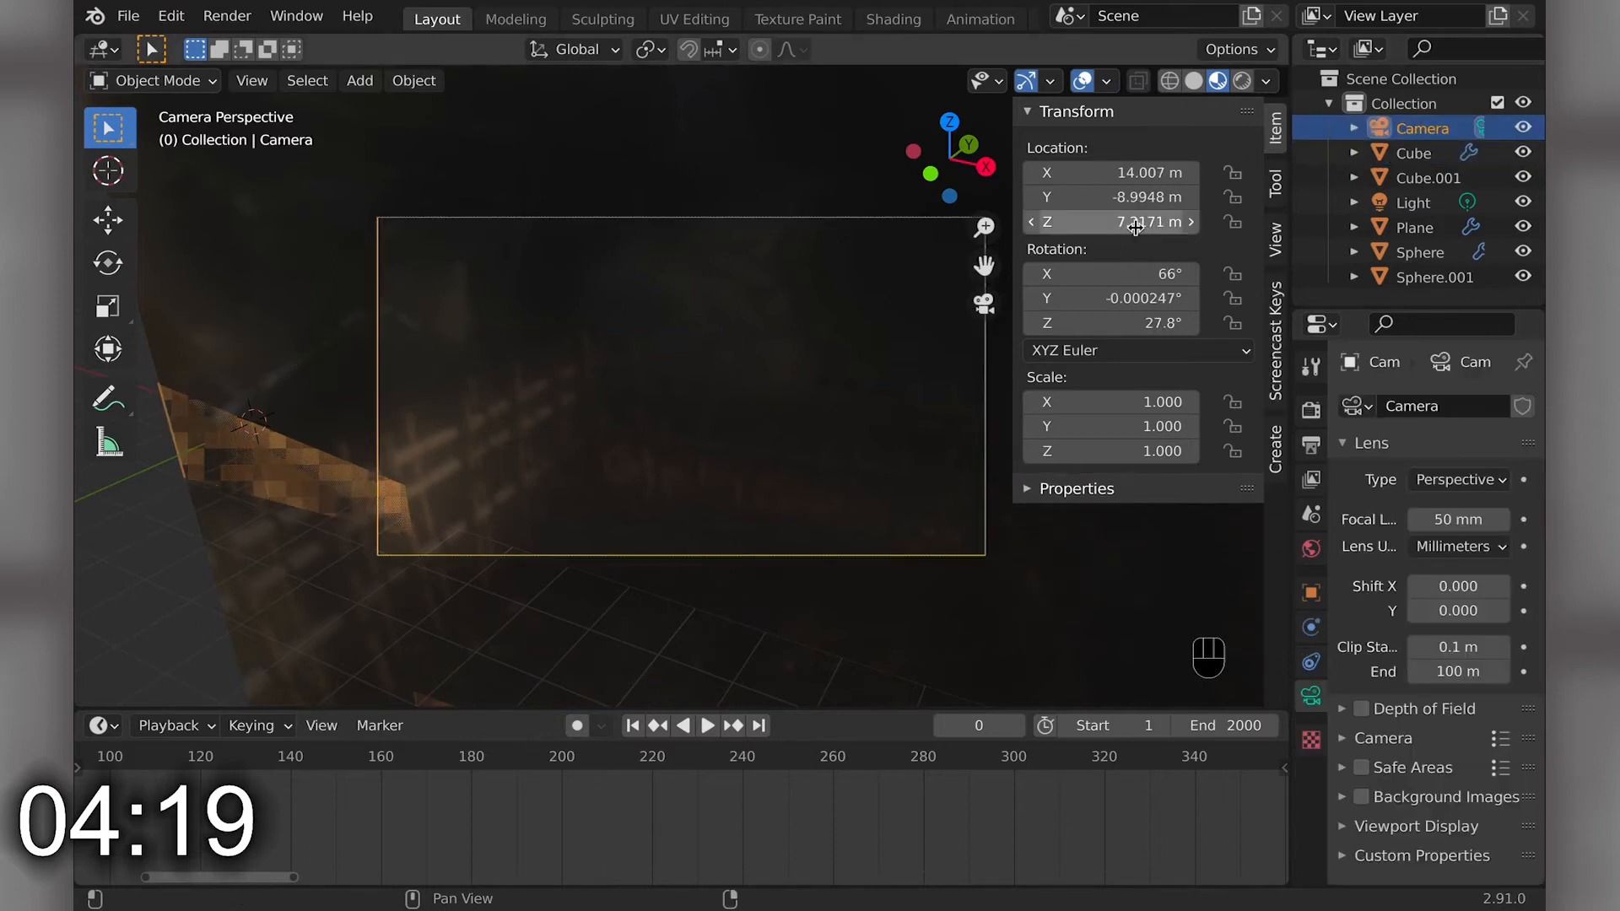
{"action": "mouse_move", "coordinate": [1088, 222]}
{"action": "left_mouse_down"}
{"action": "mouse_move", "coordinate": [1124, 222]}
{"action": "mouse_move", "coordinate": [1117, 203]}
{"action": "mouse_move", "coordinate": [1040, 198]}
{"action": "mouse_move", "coordinate": [1150, 173]}
{"action": "mouse_move", "coordinate": [1117, 196]}
{"action": "mouse_move", "coordinate": [1066, 199]}
{"action": "left_mouse_up"}
{"action": "mouse_move", "coordinate": [1094, 304]}
{"action": "left_mouse_down"}
{"action": "mouse_move", "coordinate": [1072, 303]}
{"action": "mouse_move", "coordinate": [1119, 304]}
{"action": "mouse_move", "coordinate": [1117, 323]}
{"action": "mouse_move", "coordinate": [1097, 323]}
{"action": "mouse_move", "coordinate": [1116, 323]}
{"action": "left_mouse_up"}
{"action": "key", "text": "super+z"}
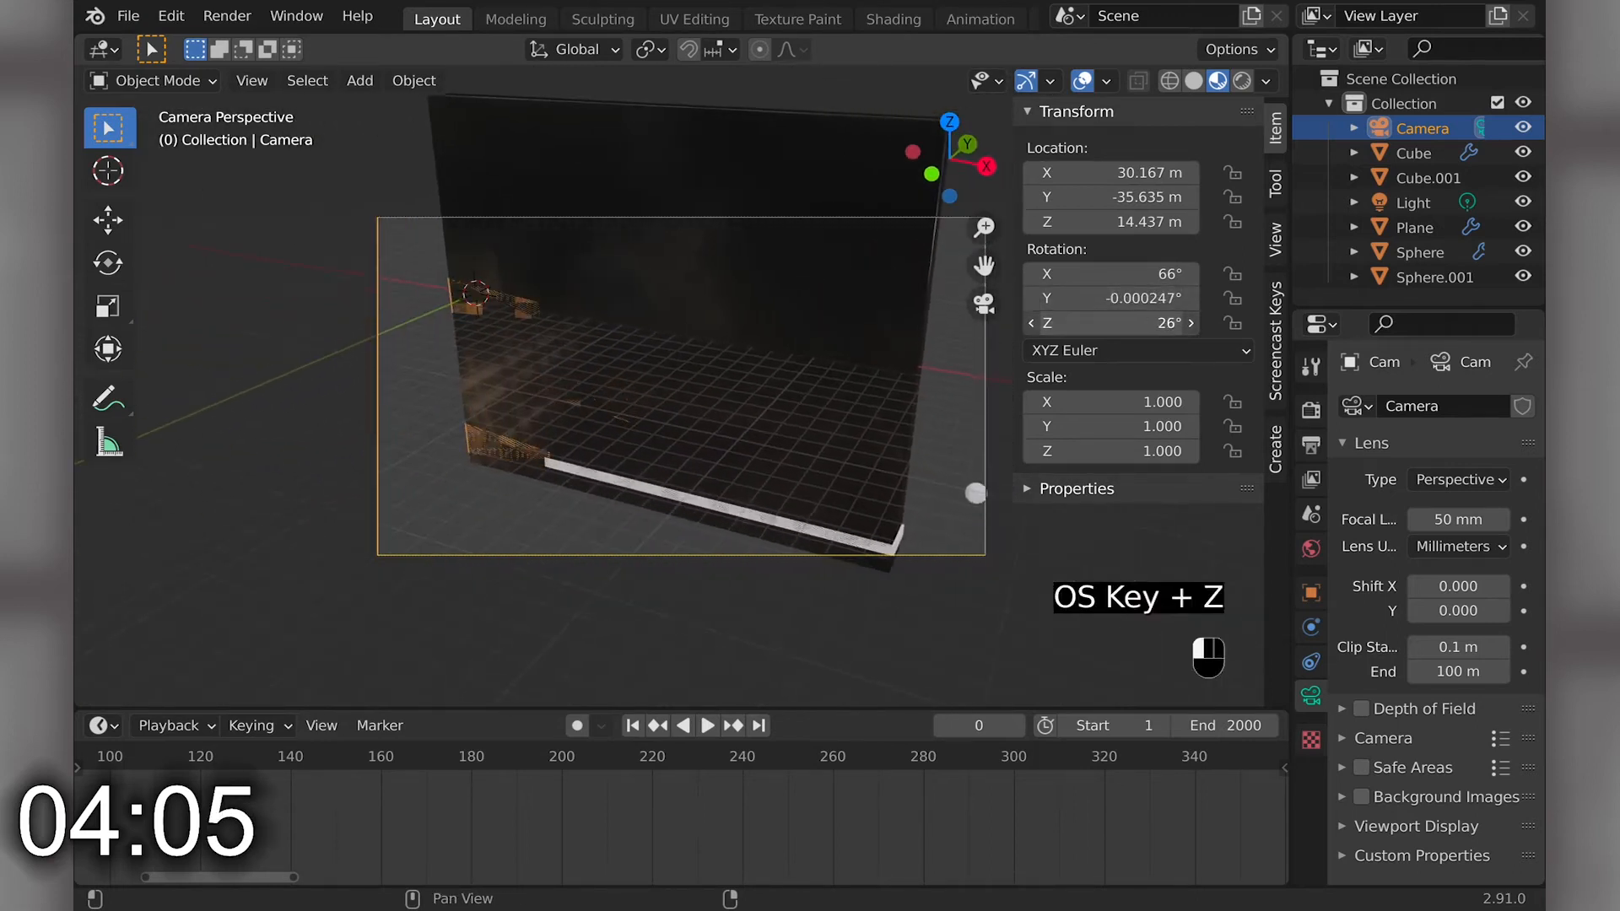
{"action": "left_click_drag", "start_coordinate": [1122, 205], "coordinate": [1097, 201]}
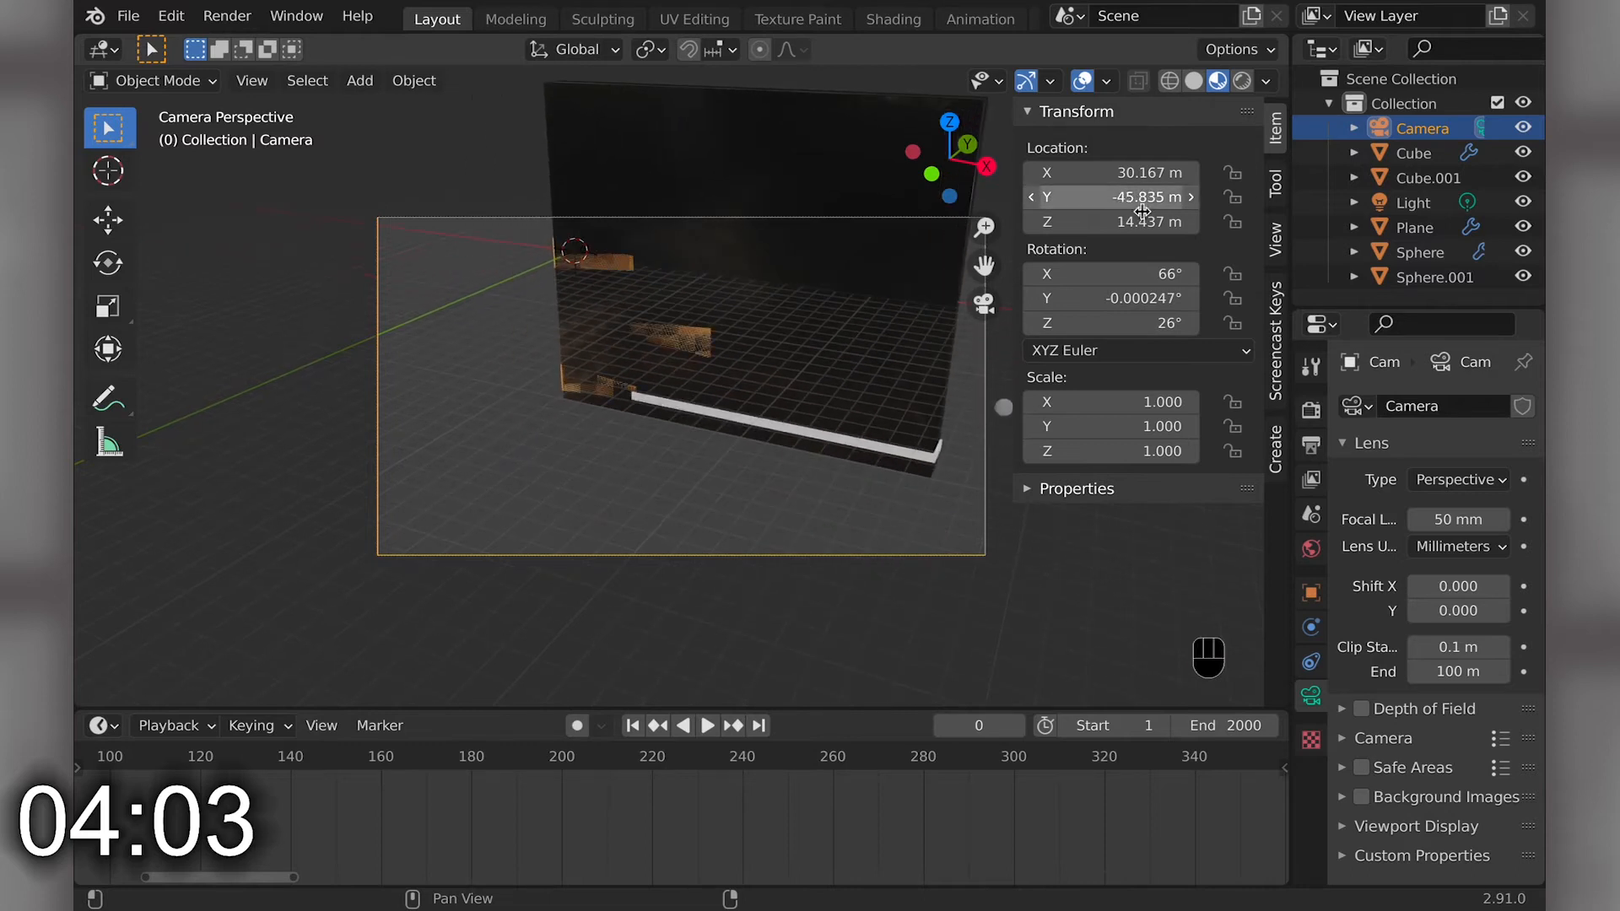
{"action": "left_click_drag", "start_coordinate": [1092, 317], "coordinate": [1106, 281]}
{"action": "key", "text": "super+z"}
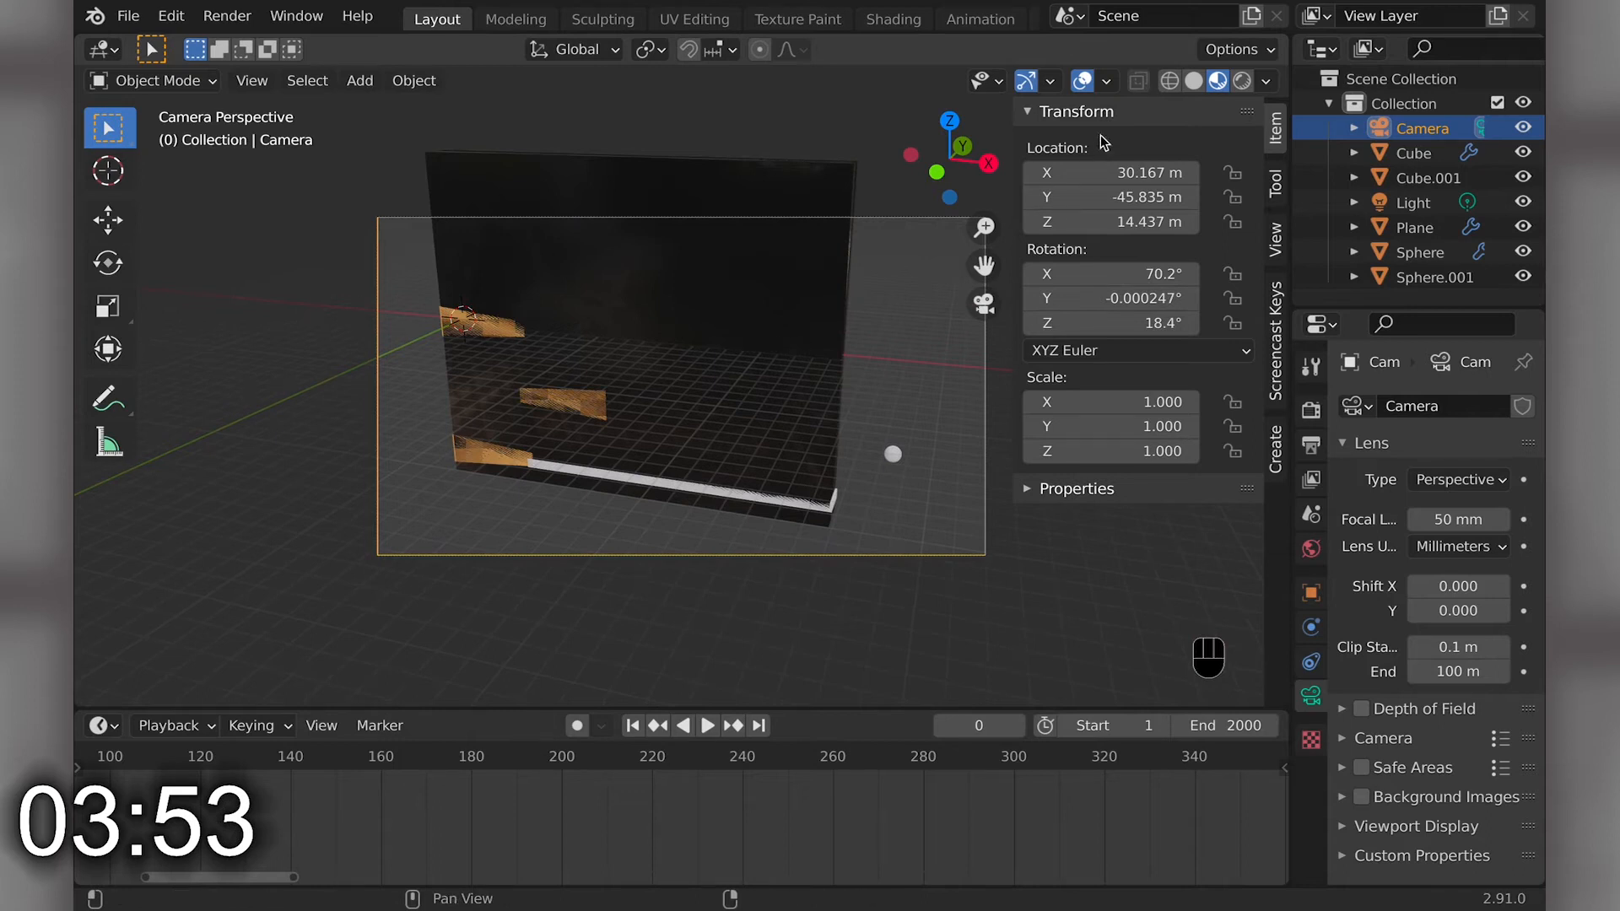
- Switch to rendered shading, bake all of the domain box's liquid and stop the bake at about frame 26
{"action": "left_click", "coordinate": [1238, 80]}
{"action": "key", "text": "shift+a"}
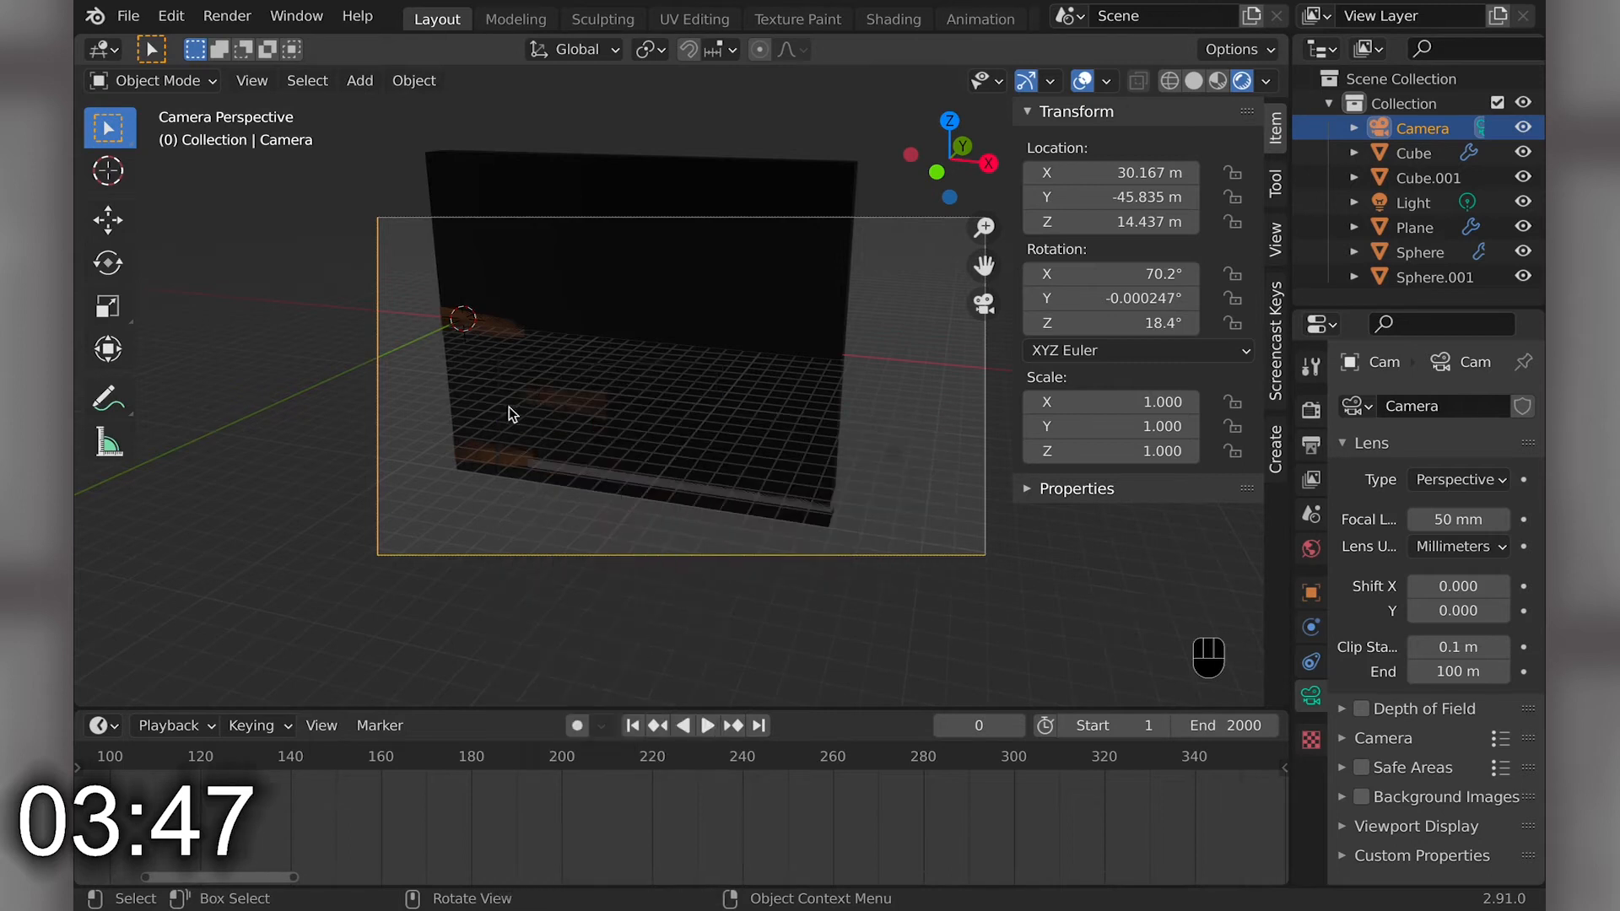
{"action": "left_click", "coordinate": [574, 393]}
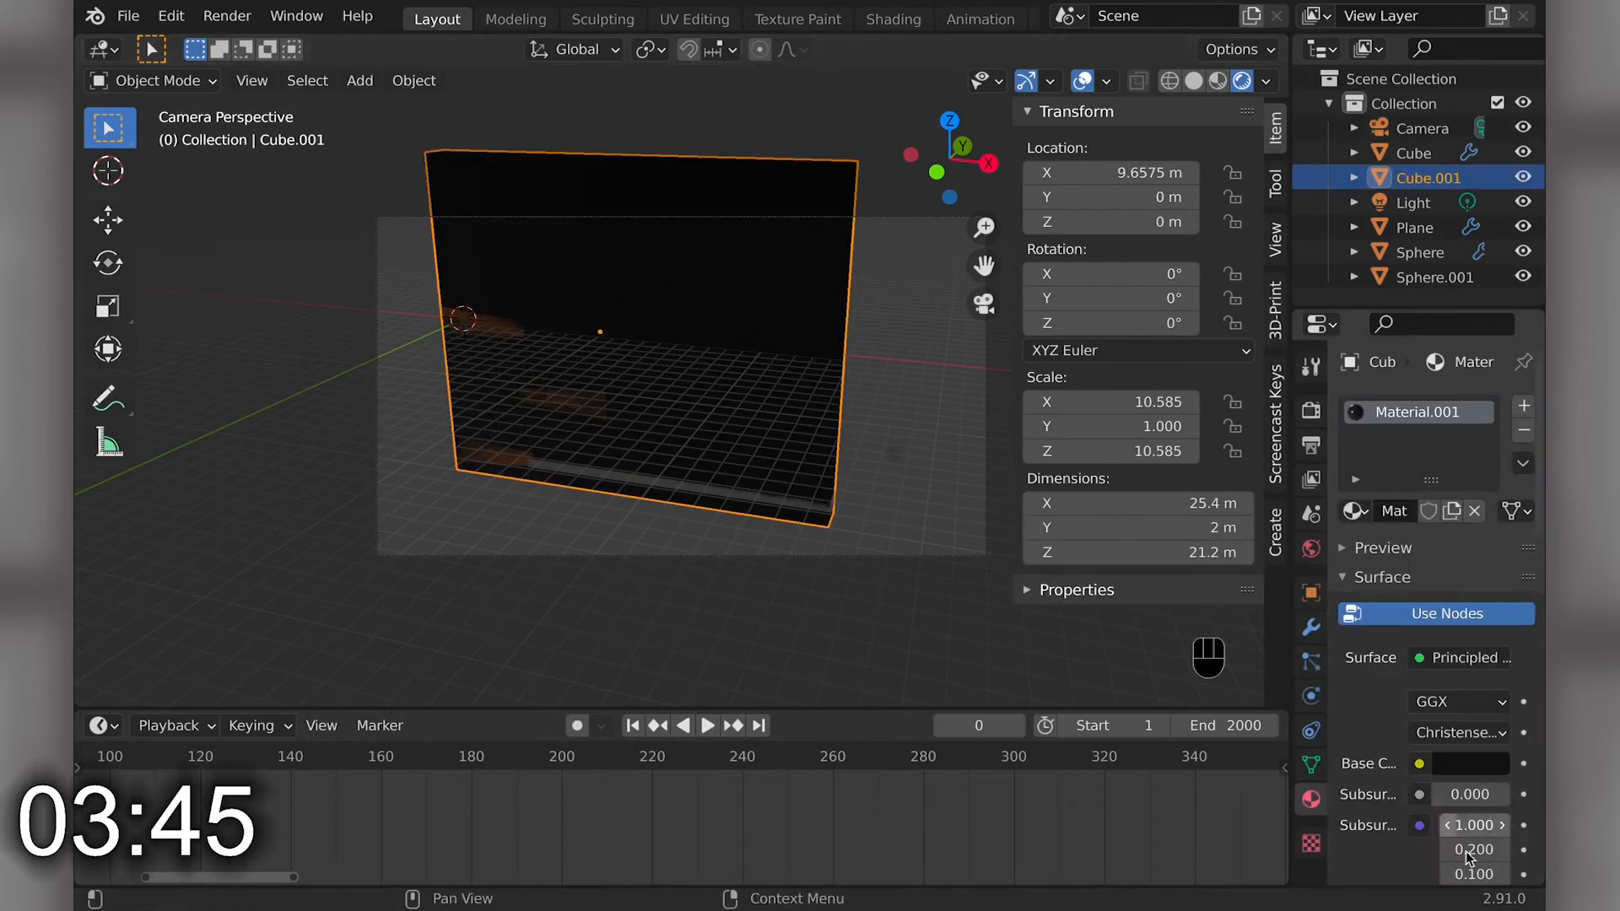
{"action": "left_click", "coordinate": [1310, 627]}
{"action": "left_click", "coordinate": [1310, 663]}
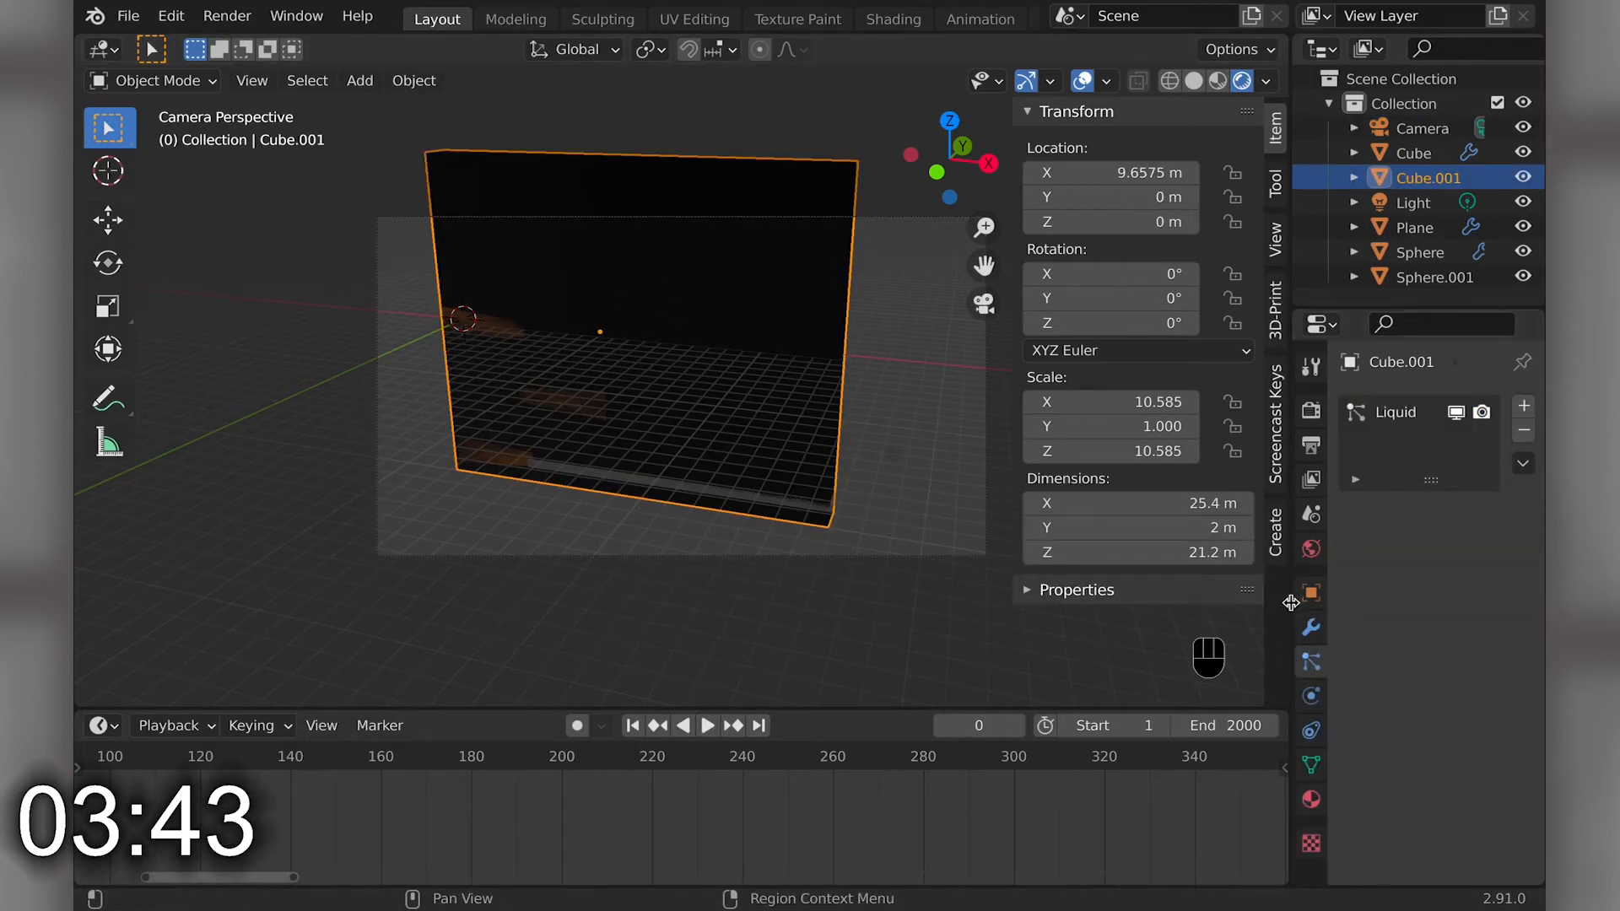
{"action": "left_click", "coordinate": [1310, 594]}
{"action": "left_click", "coordinate": [1310, 627]}
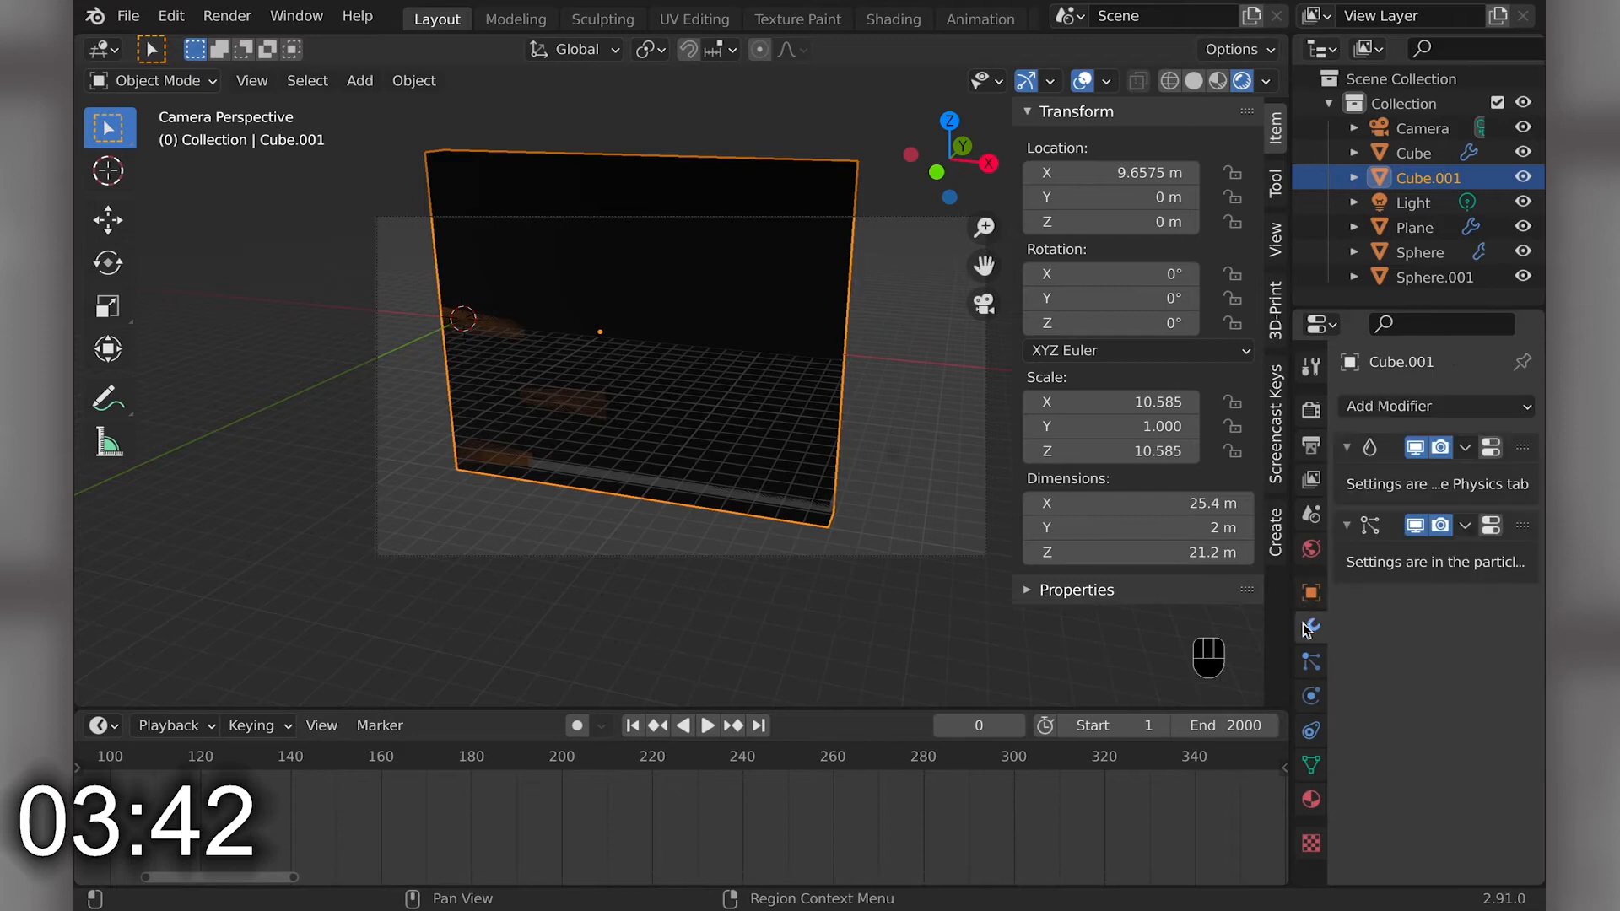
{"action": "left_click", "coordinate": [1312, 686]}
{"action": "scroll", "coordinate": [1434, 747], "scroll_direction": "down", "scroll_amount": 15}
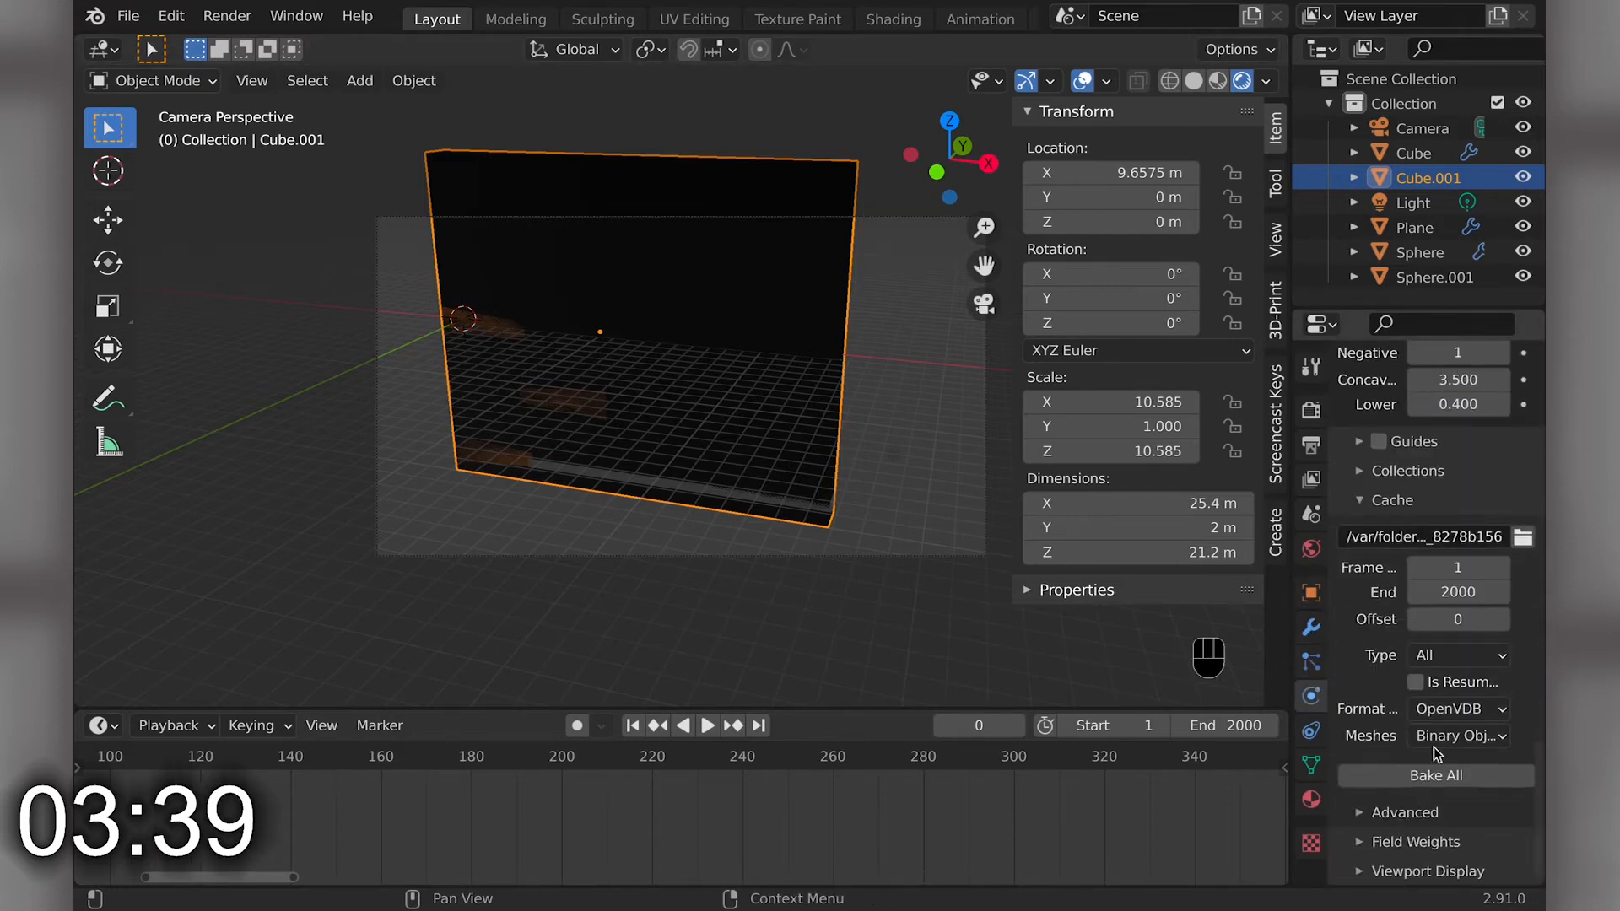
{"action": "left_click", "coordinate": [1417, 776]}
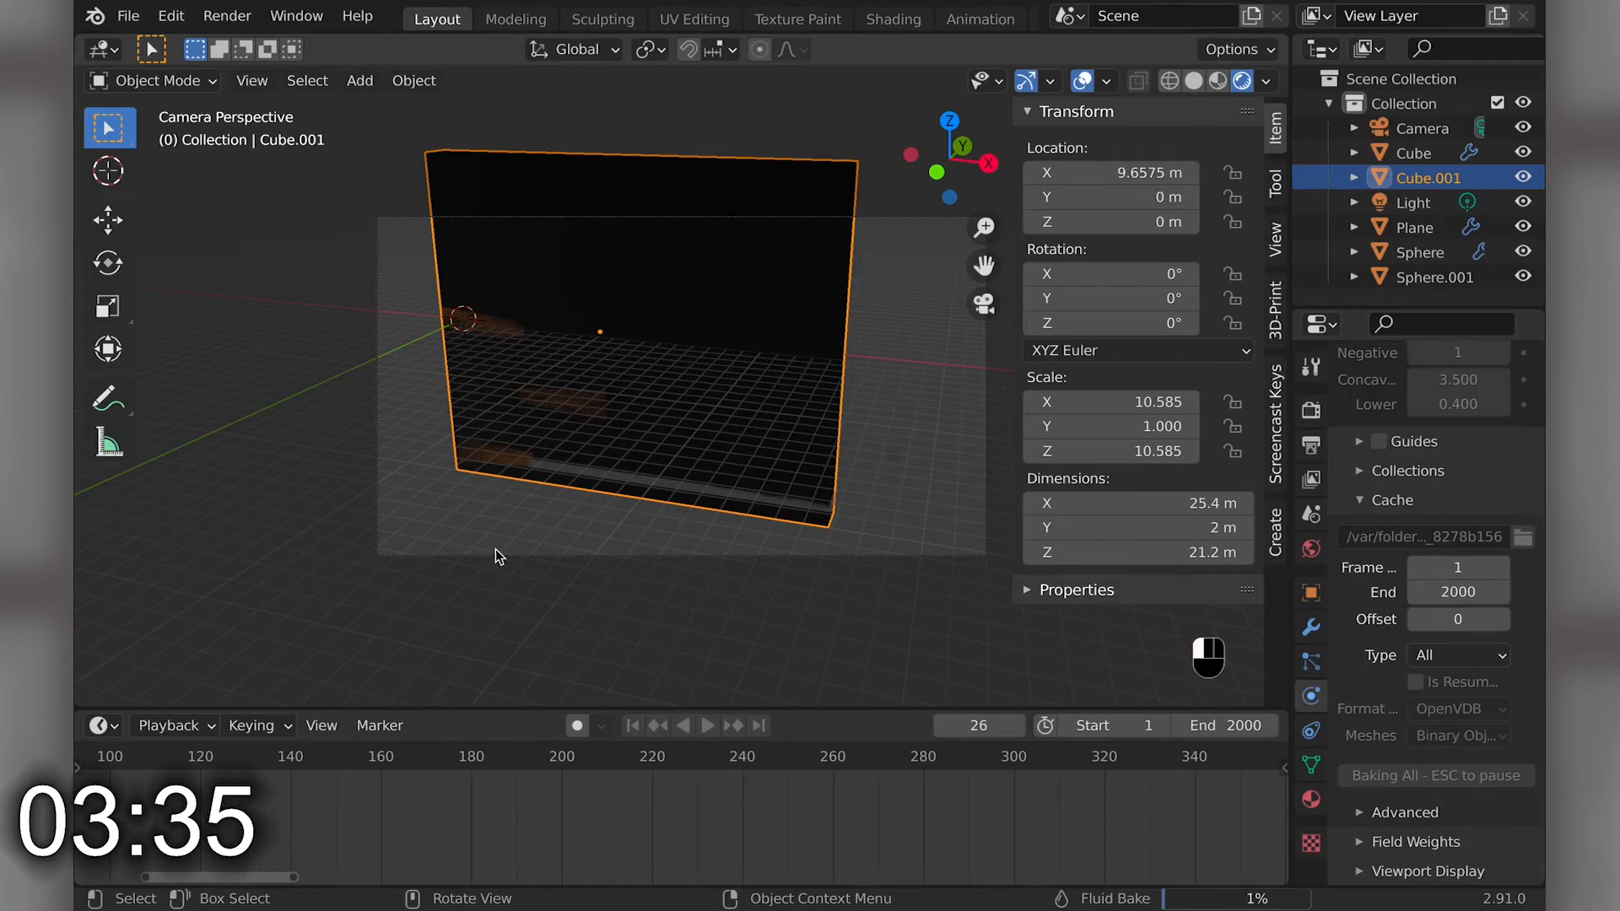
{"action": "key", "text": "Escape"}
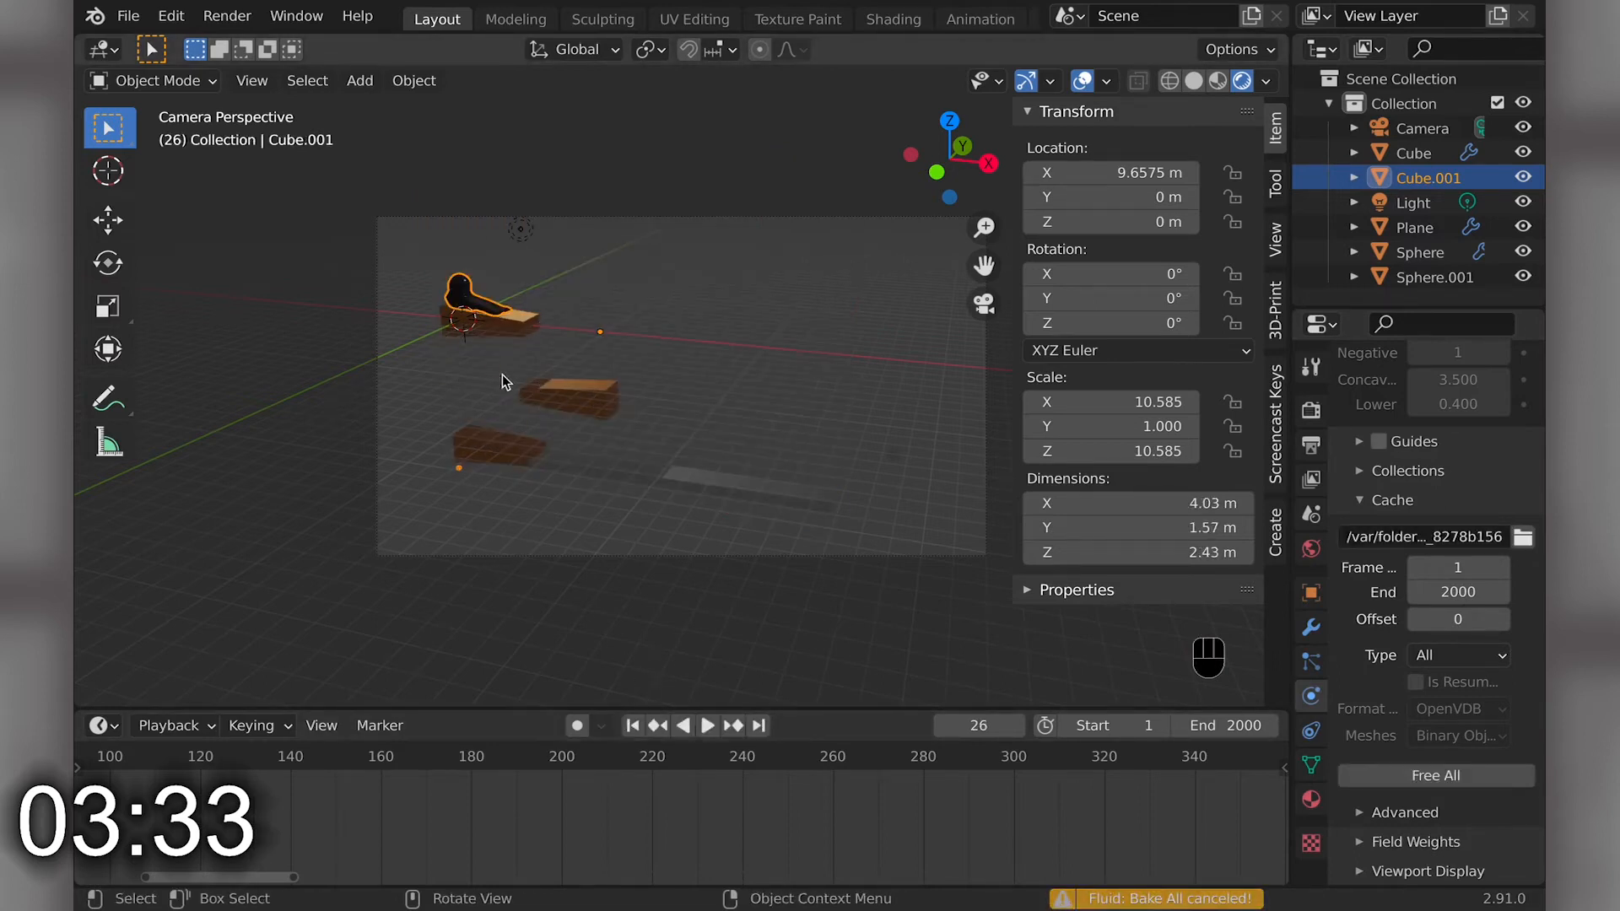
- Move the light along the Y axis to about Y -9.7 m, in front of the ledges
{"action": "left_click", "coordinate": [528, 229]}
{"action": "key", "text": "g"}
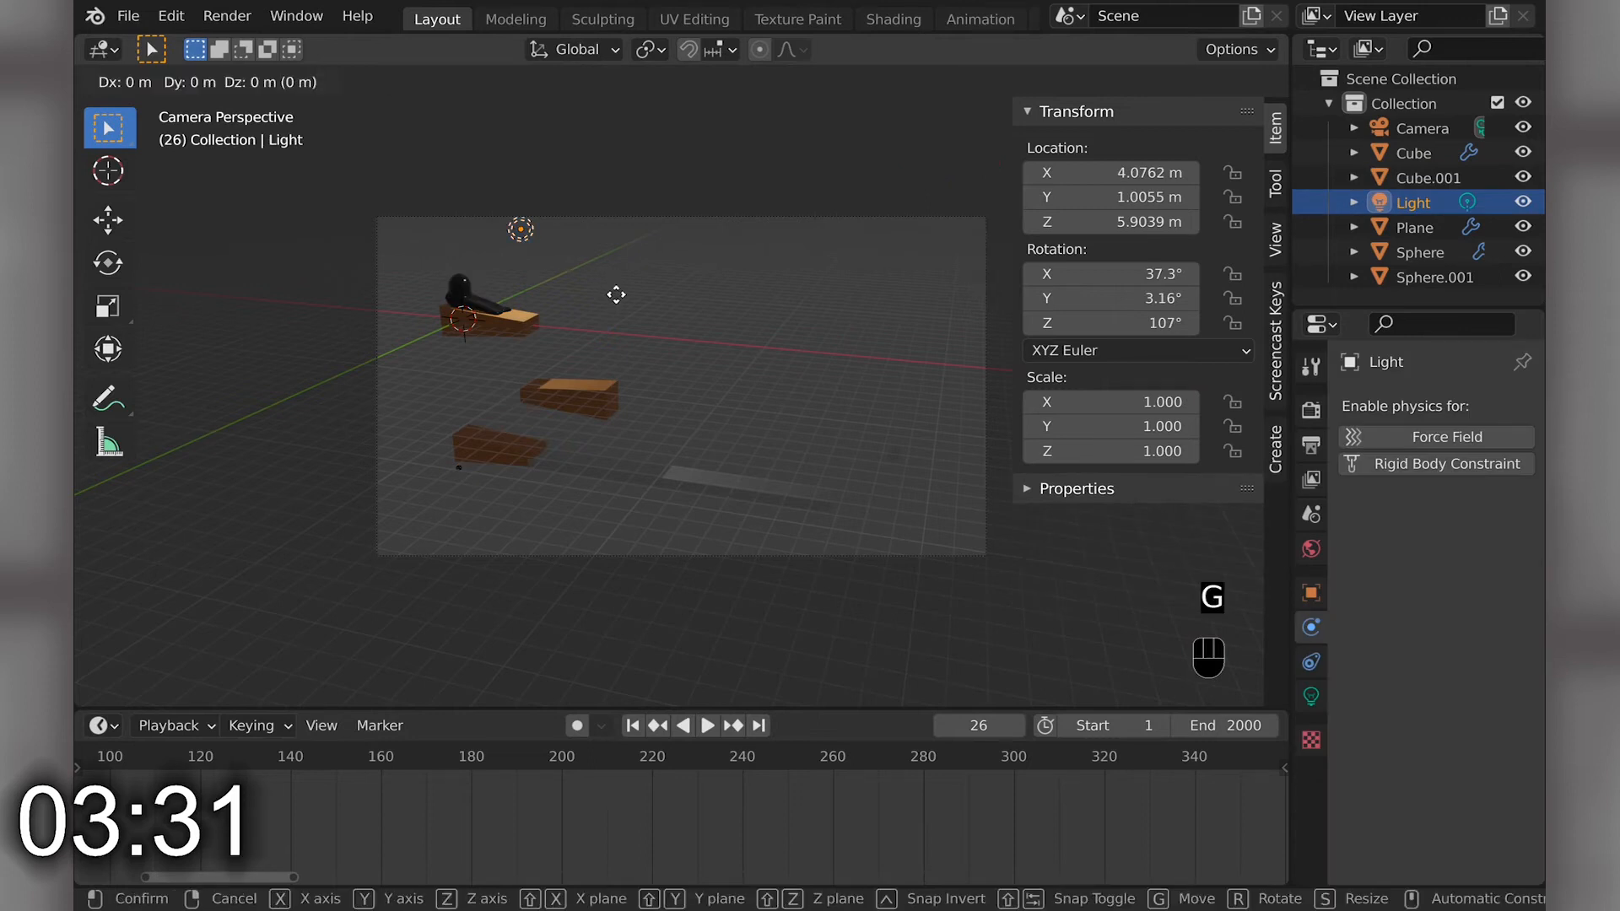
{"action": "key", "text": "y"}
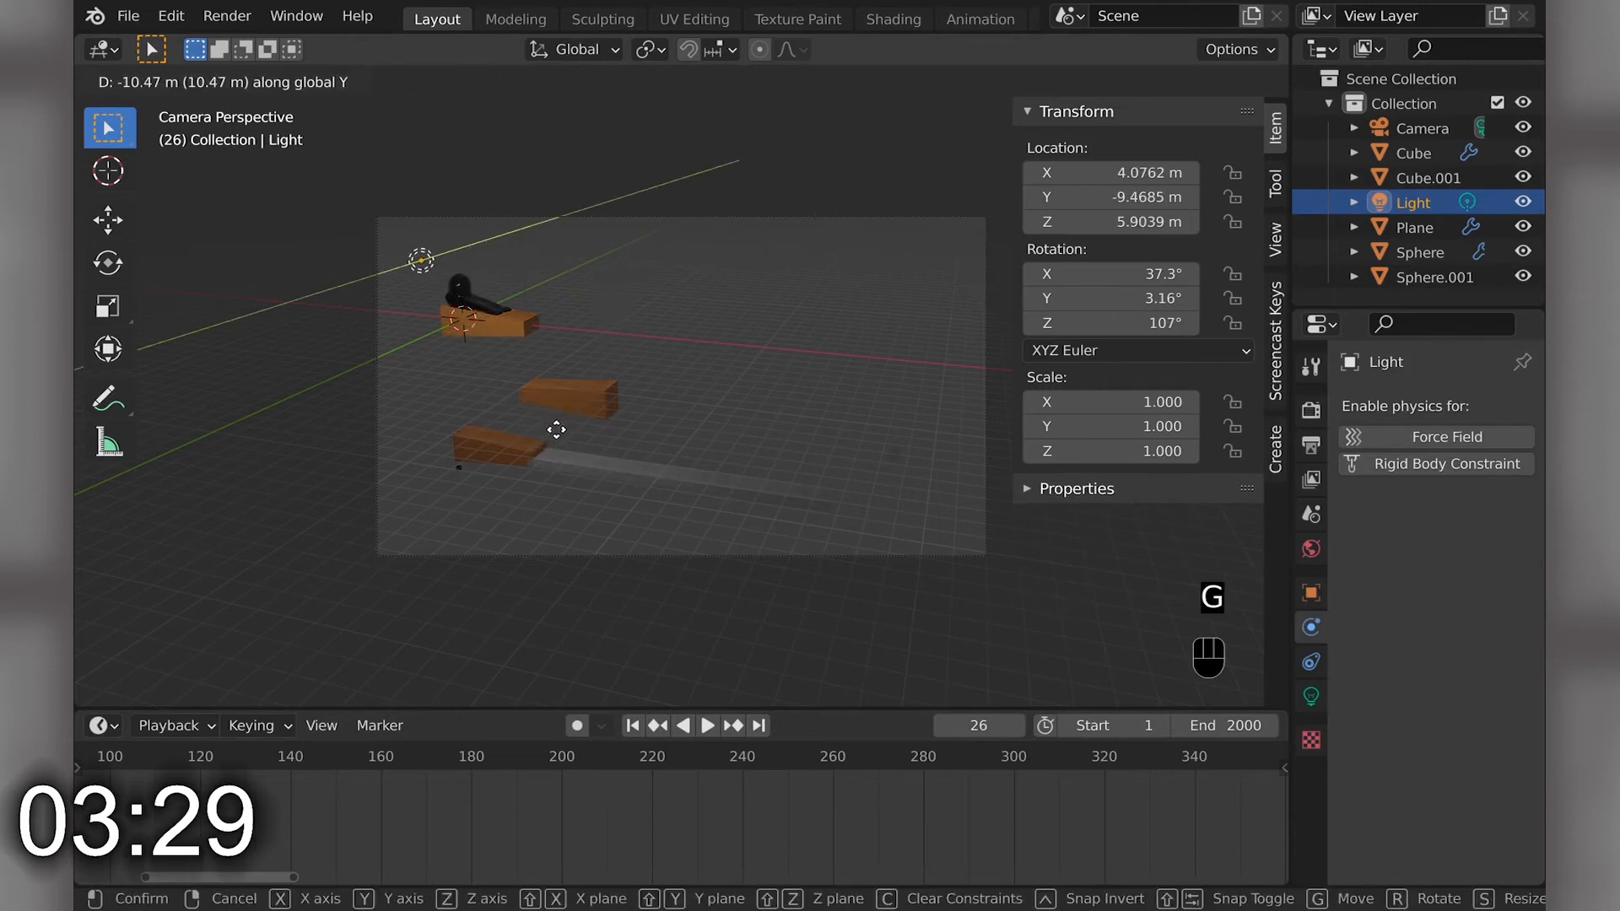
{"action": "left_click", "coordinate": [553, 432]}
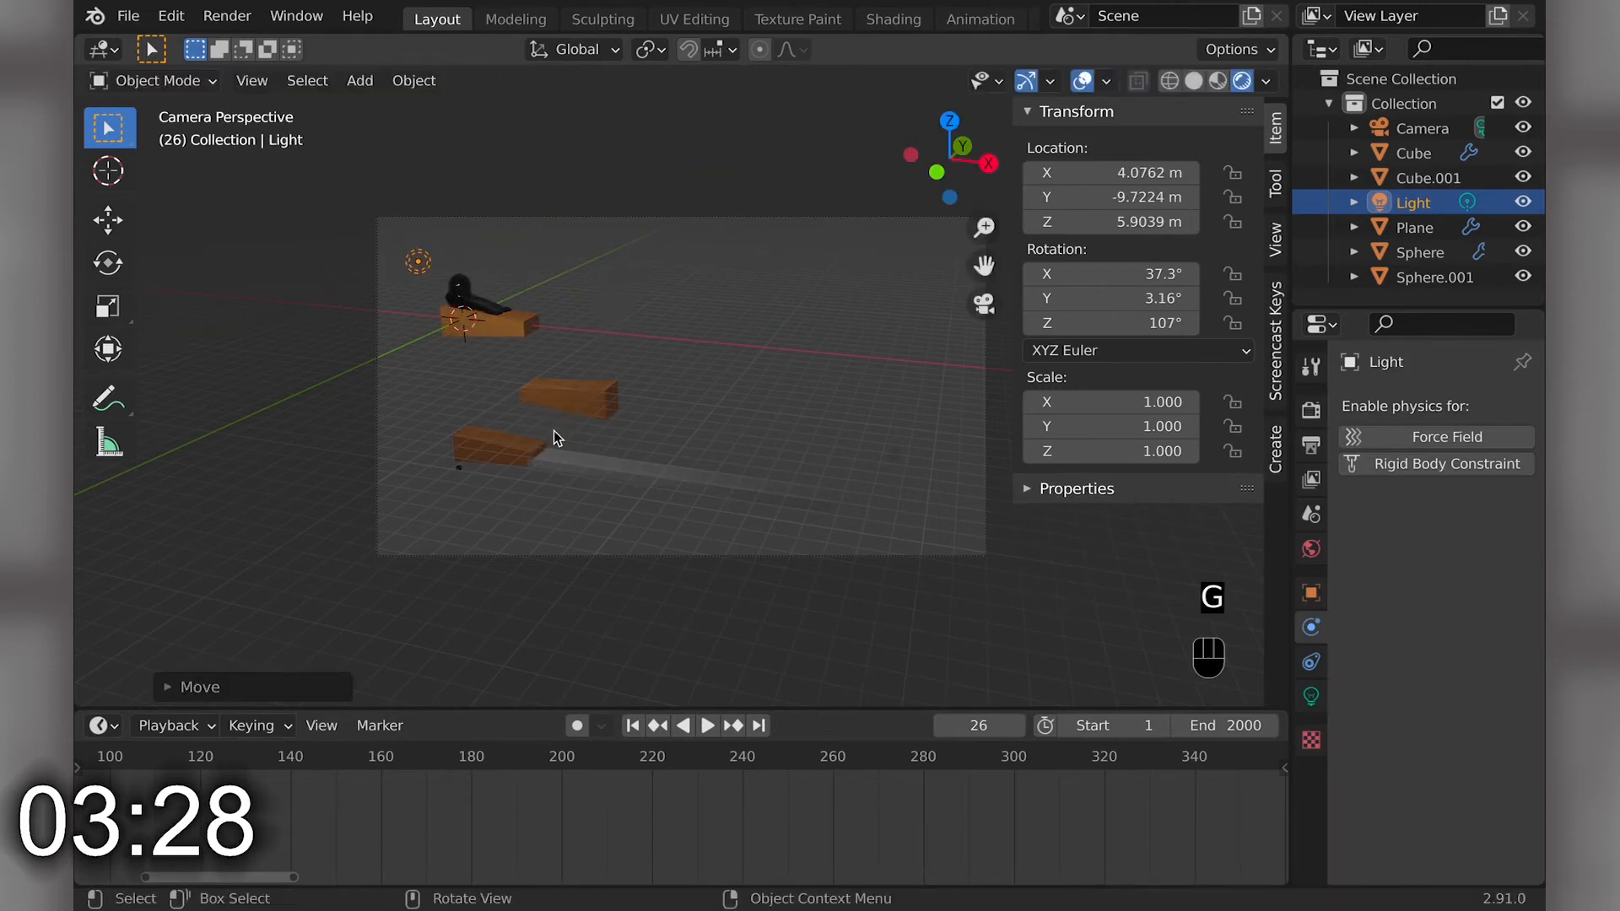
- Set the point light's power to 2000 W
{"action": "left_click", "coordinate": [1310, 696]}
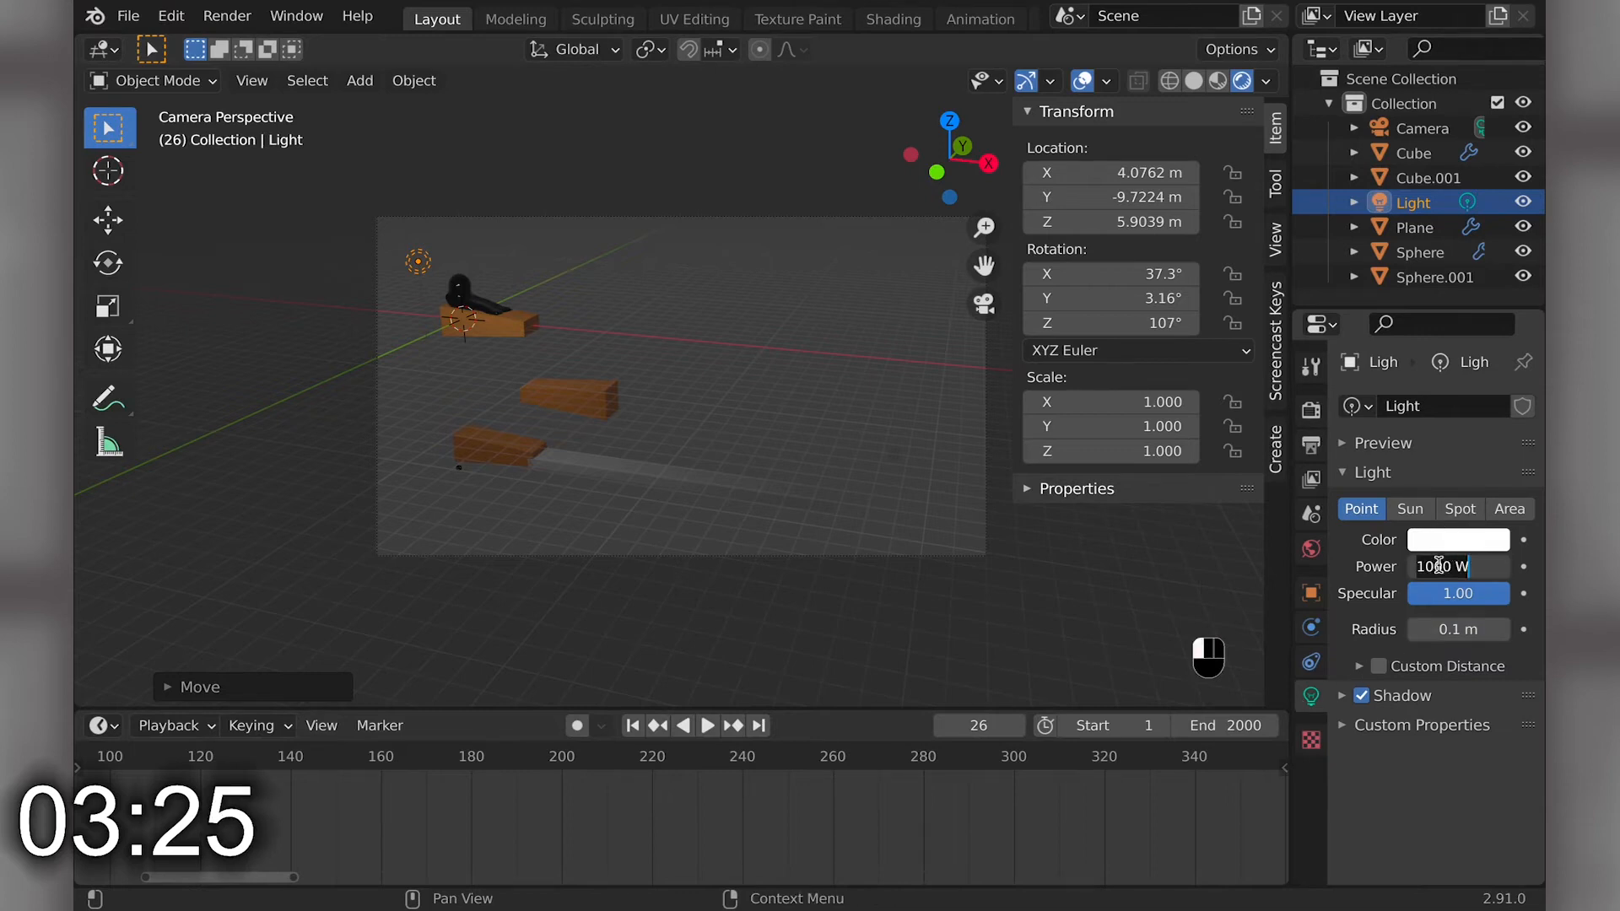
{"action": "key", "text": "Left"}
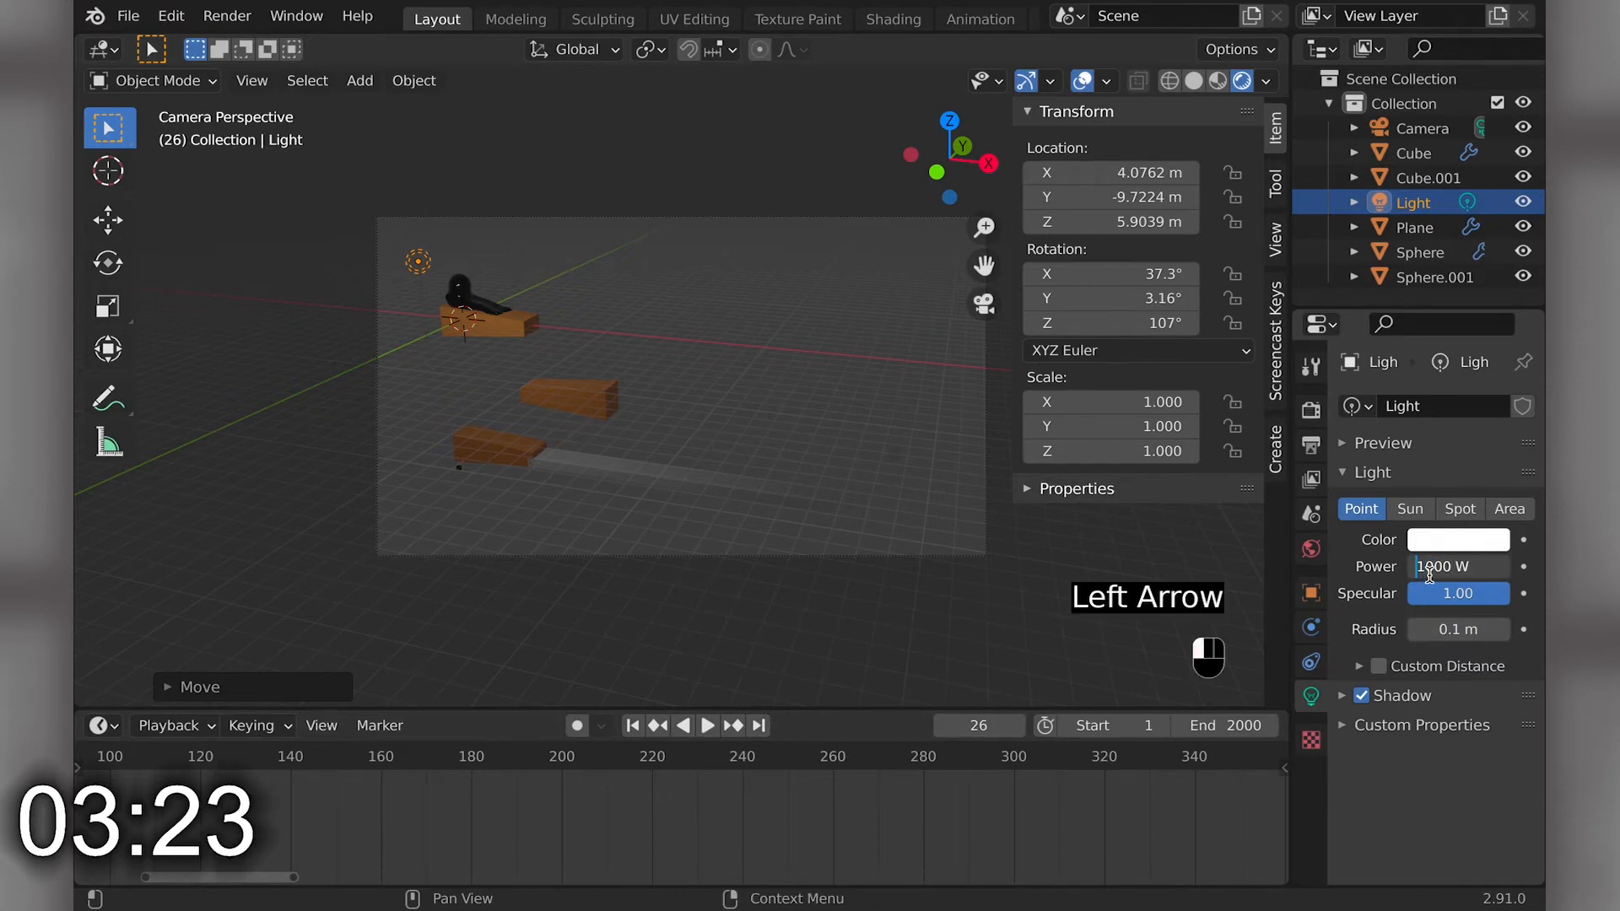
{"action": "key", "text": "Return"}
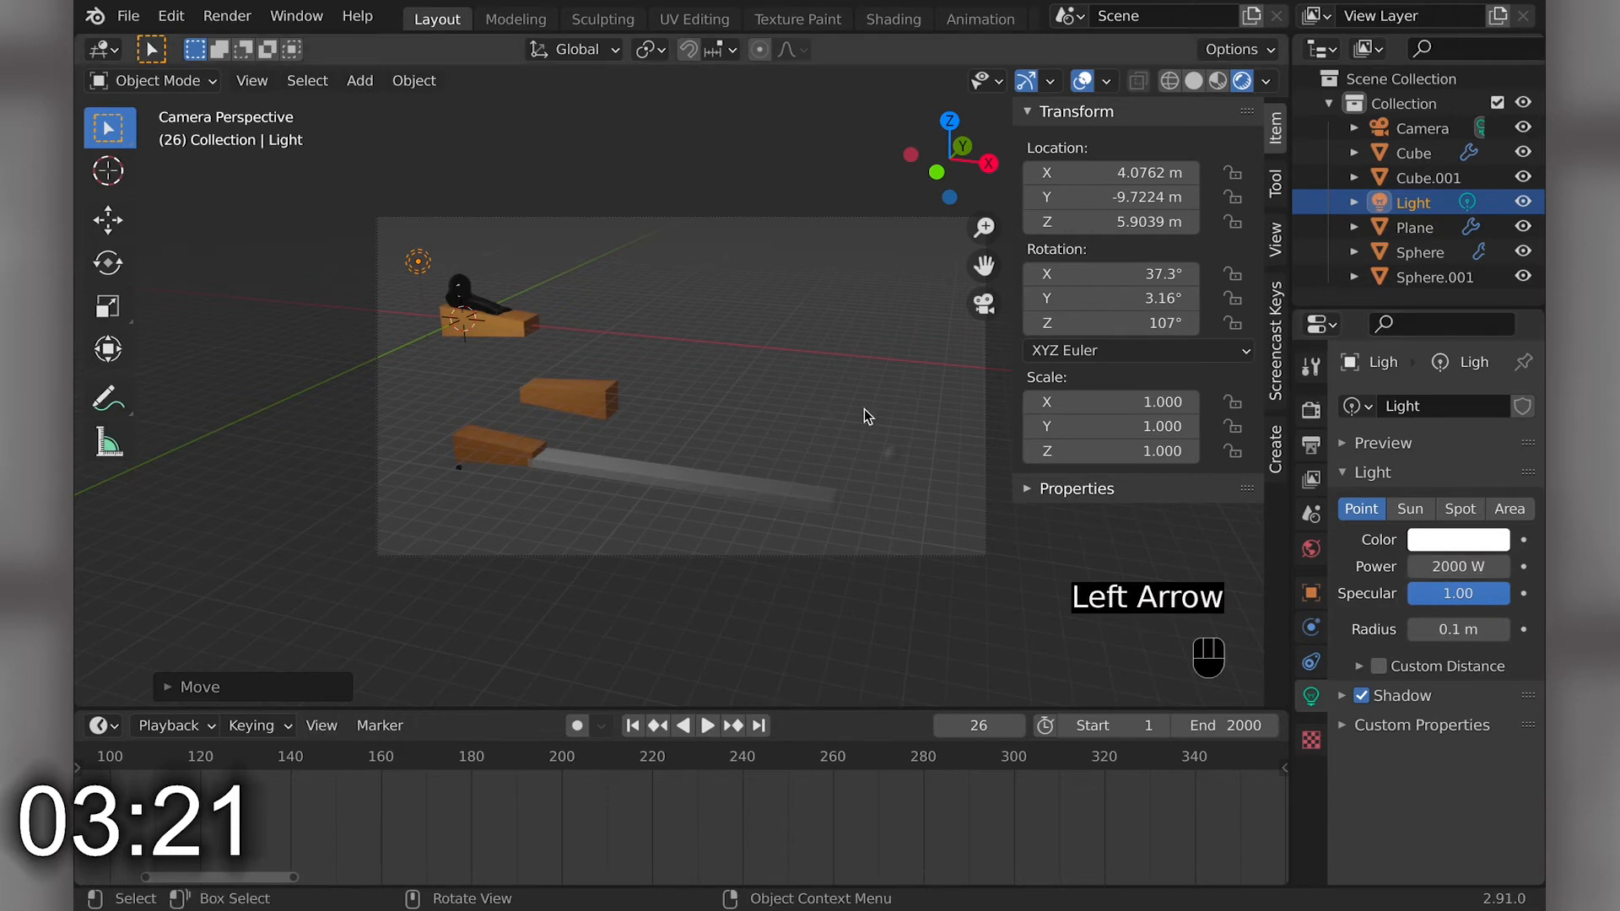
- Duplicate the light three times from the top view, spreading the copies around the ledges and ending at about X 21.6 m, Y -3.2 m
{"action": "key", "text": "KP_0"}
{"action": "key", "text": "KP_6"}
{"action": "key", "text": "KP_6"}
{"action": "key", "text": "KP_6"}
{"action": "key", "text": "KP_6"}
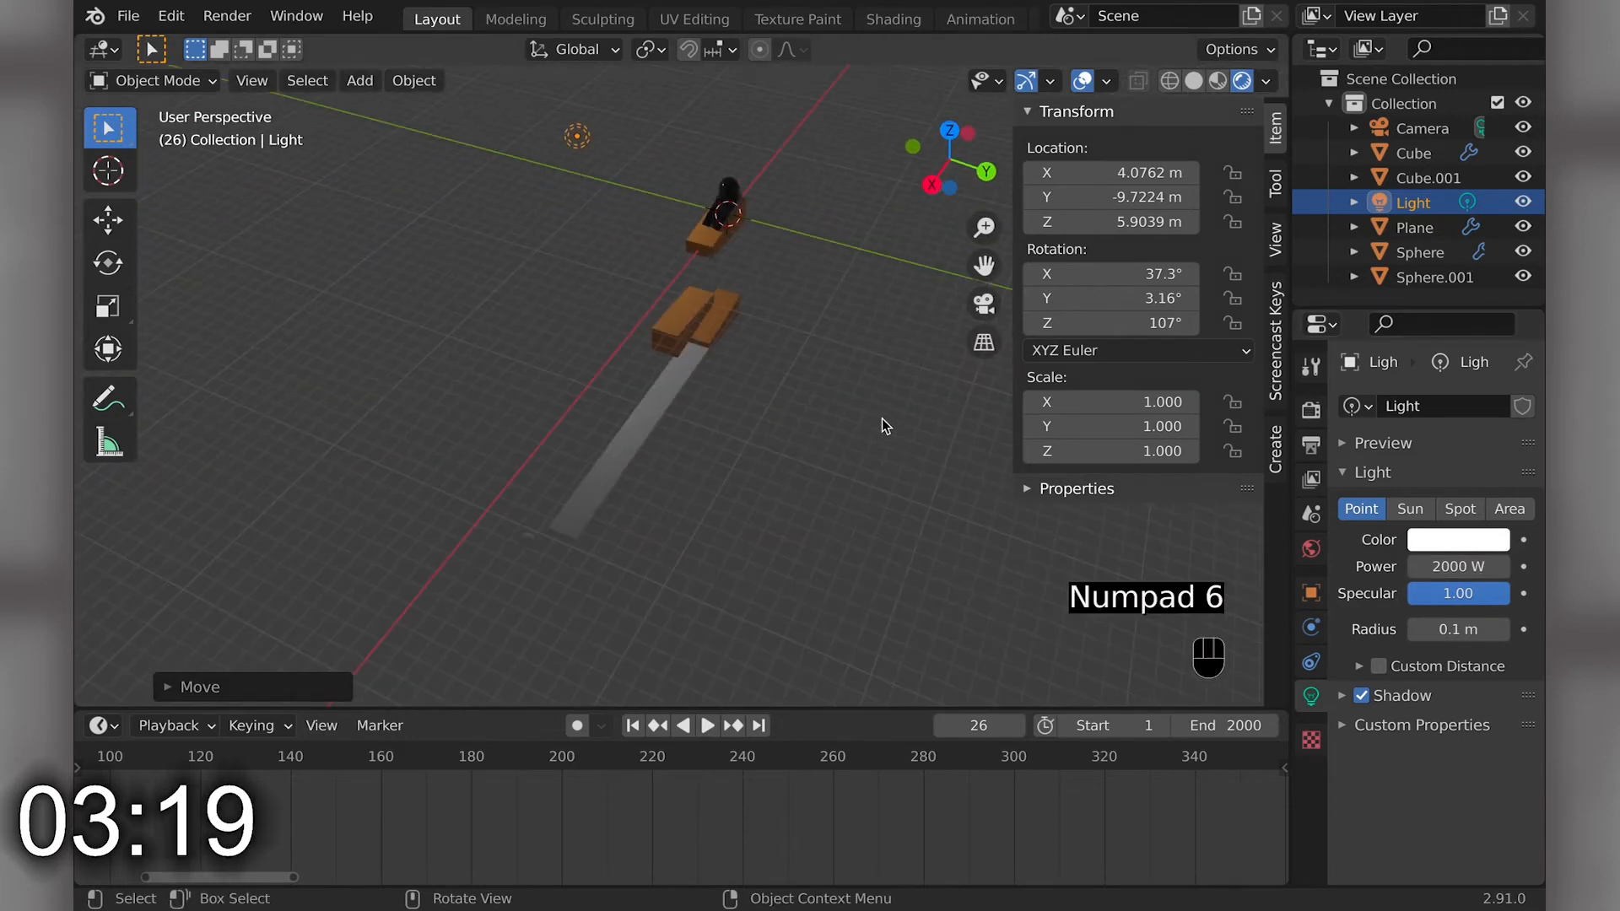
{"action": "key", "text": "KP_7"}
{"action": "key", "text": "shift+d"}
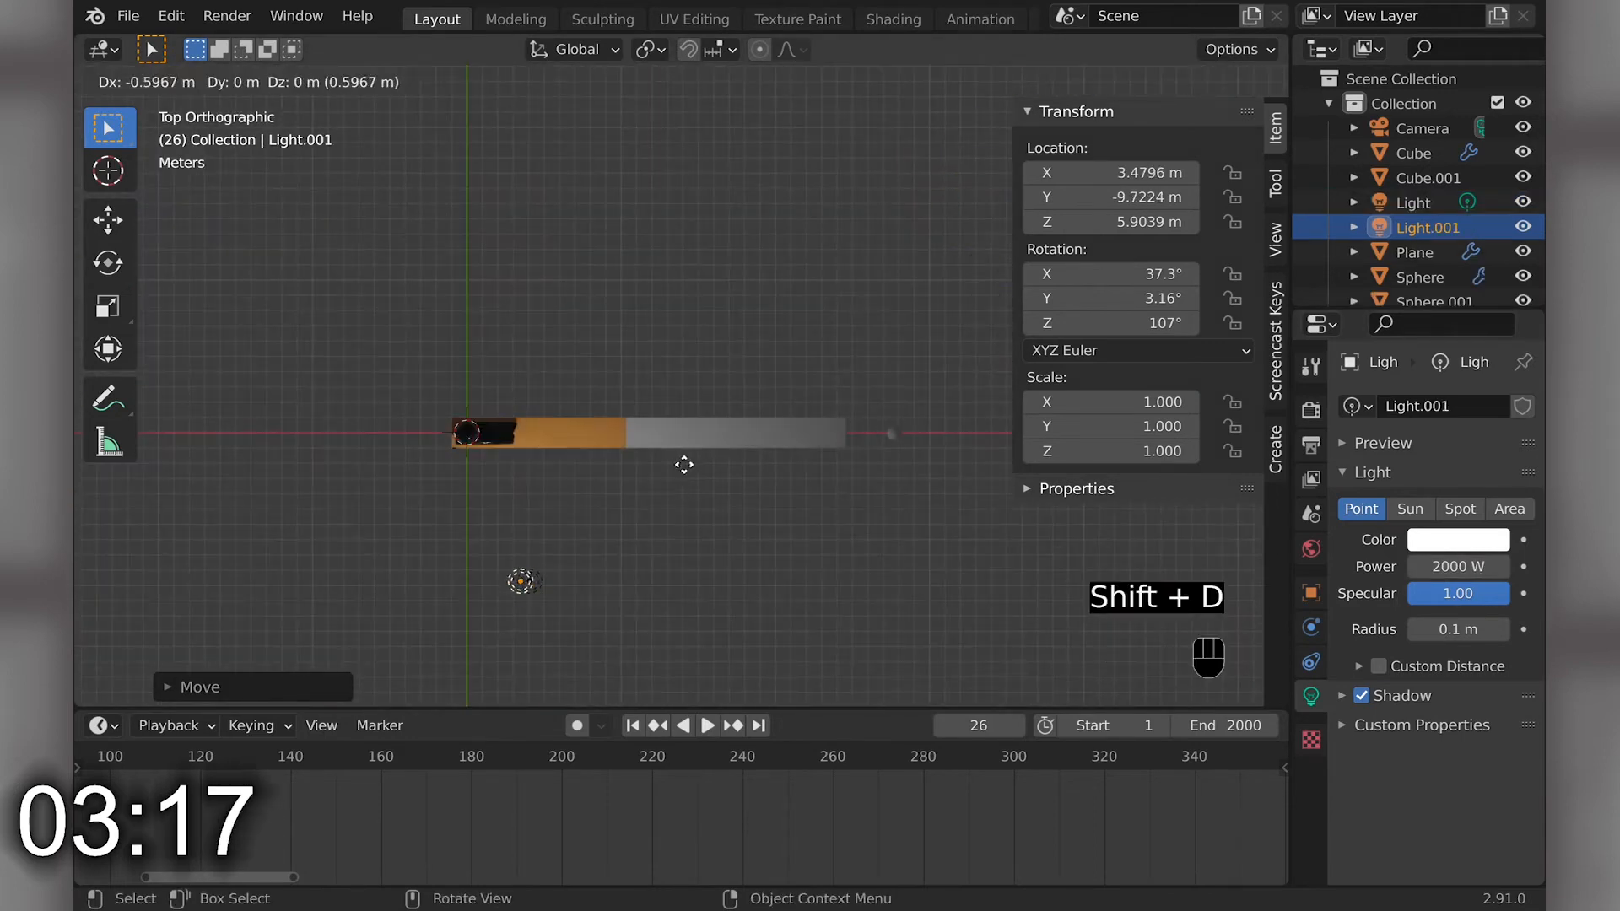
{"action": "left_click", "coordinate": [713, 197]}
{"action": "key", "text": "shift+d"}
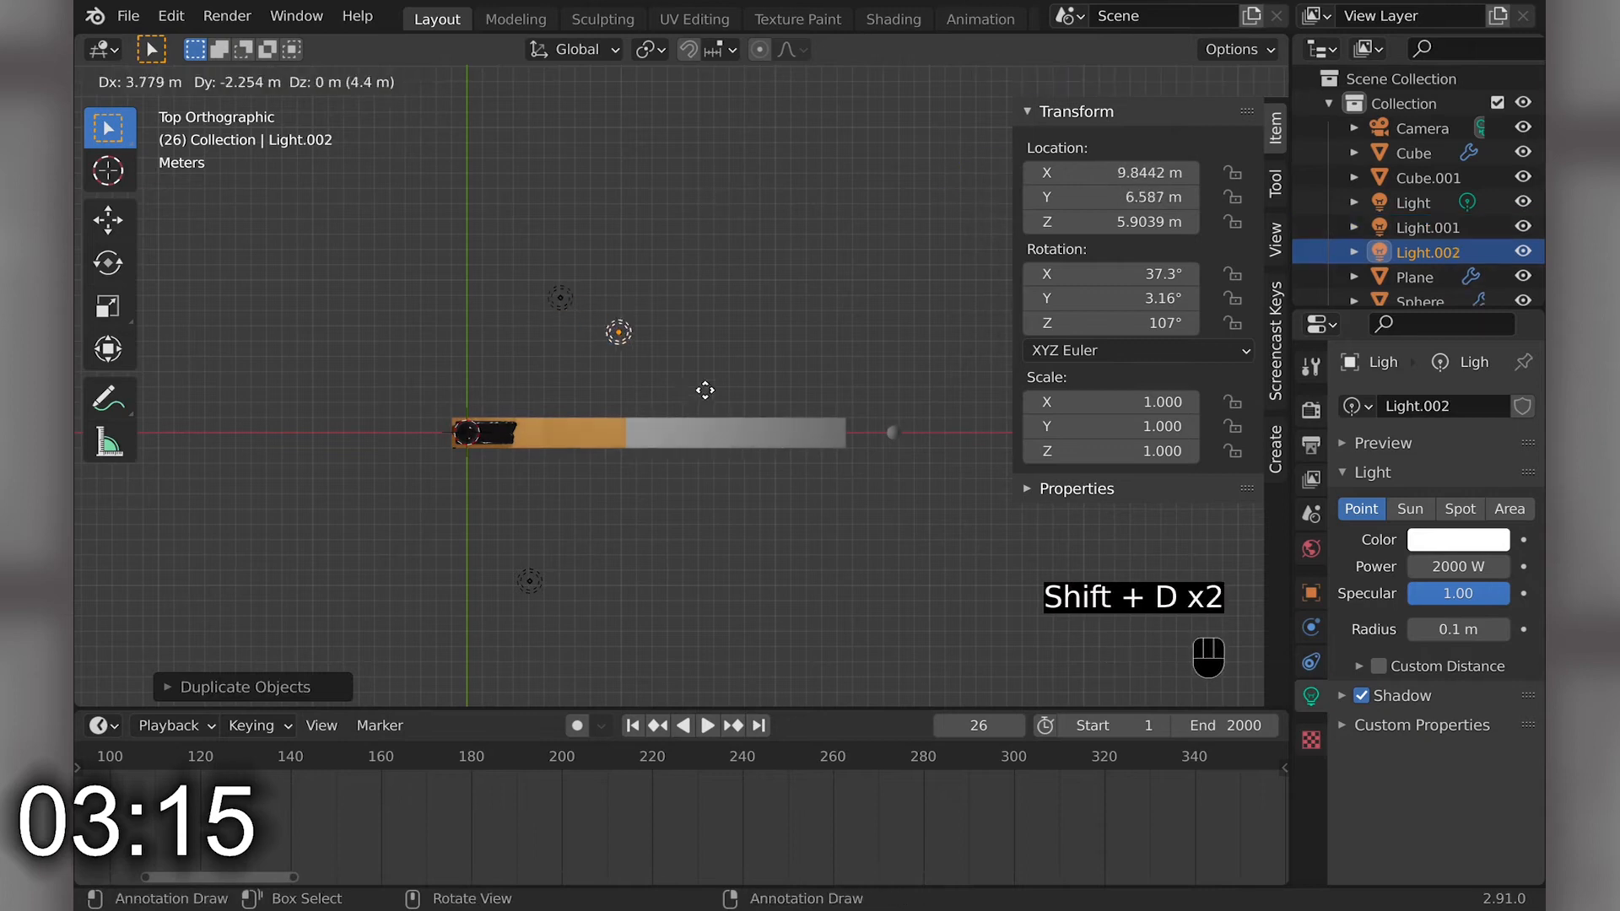
{"action": "left_click", "coordinate": [733, 450]}
{"action": "key", "text": "shift+d"}
{"action": "left_click", "coordinate": [829, 558]}
- Duplicate the last light straight down along the Z axis to about Z -4.1 m
{"action": "middle_click_drag", "start_coordinate": [828, 558], "coordinate": [828, 559]}
{"action": "key", "text": "shift+s"}
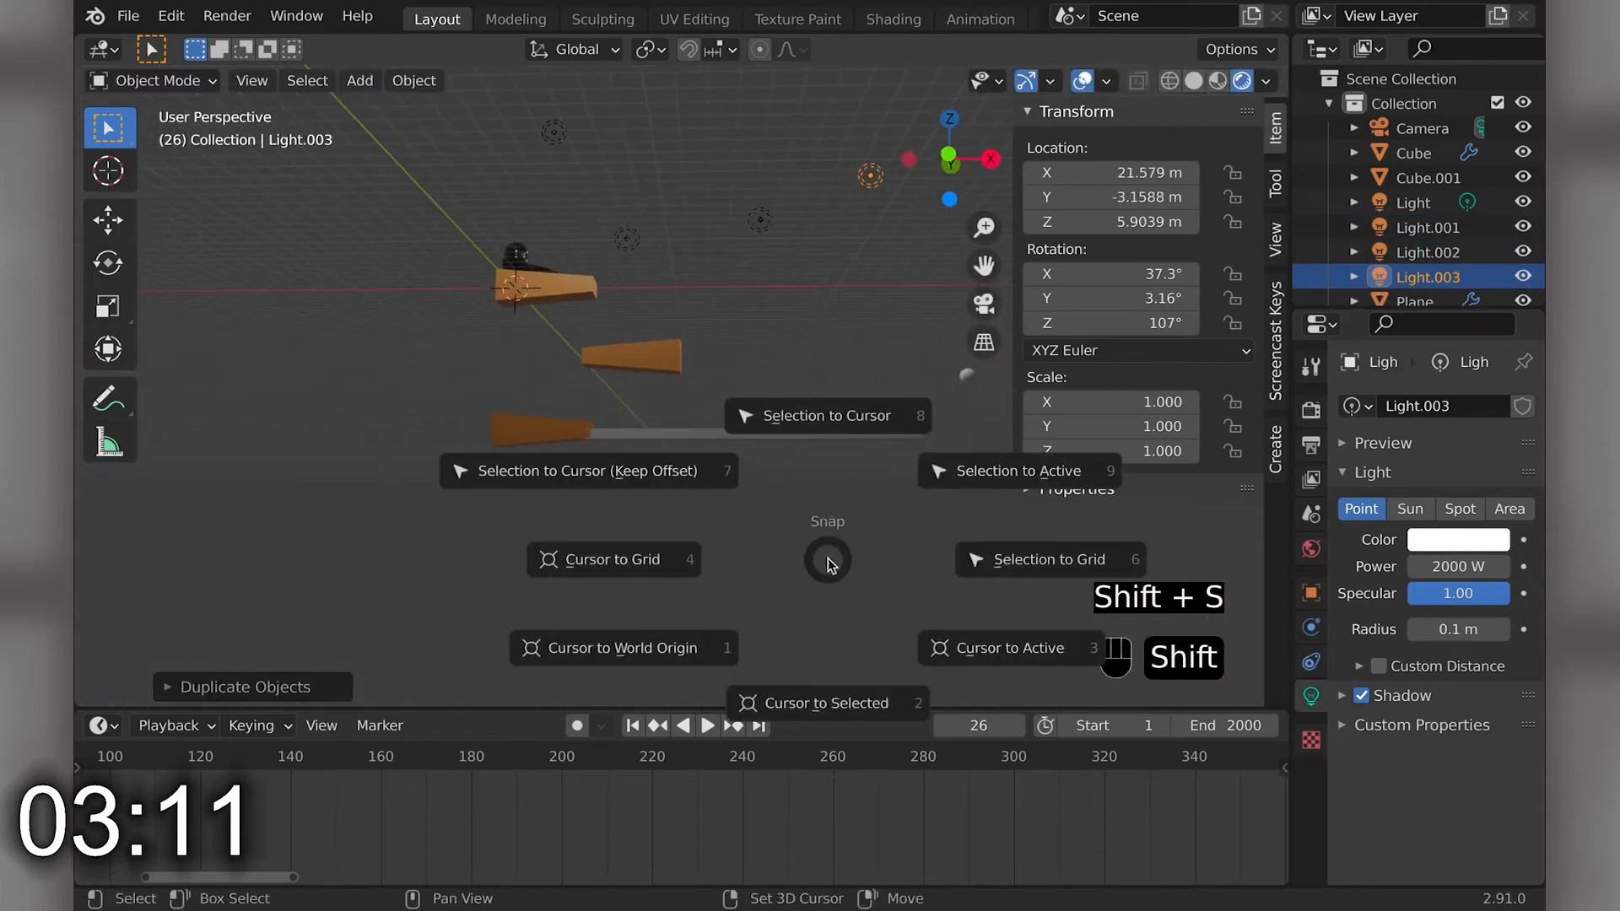
{"action": "key", "text": "Escape"}
{"action": "key", "text": "shift+d"}
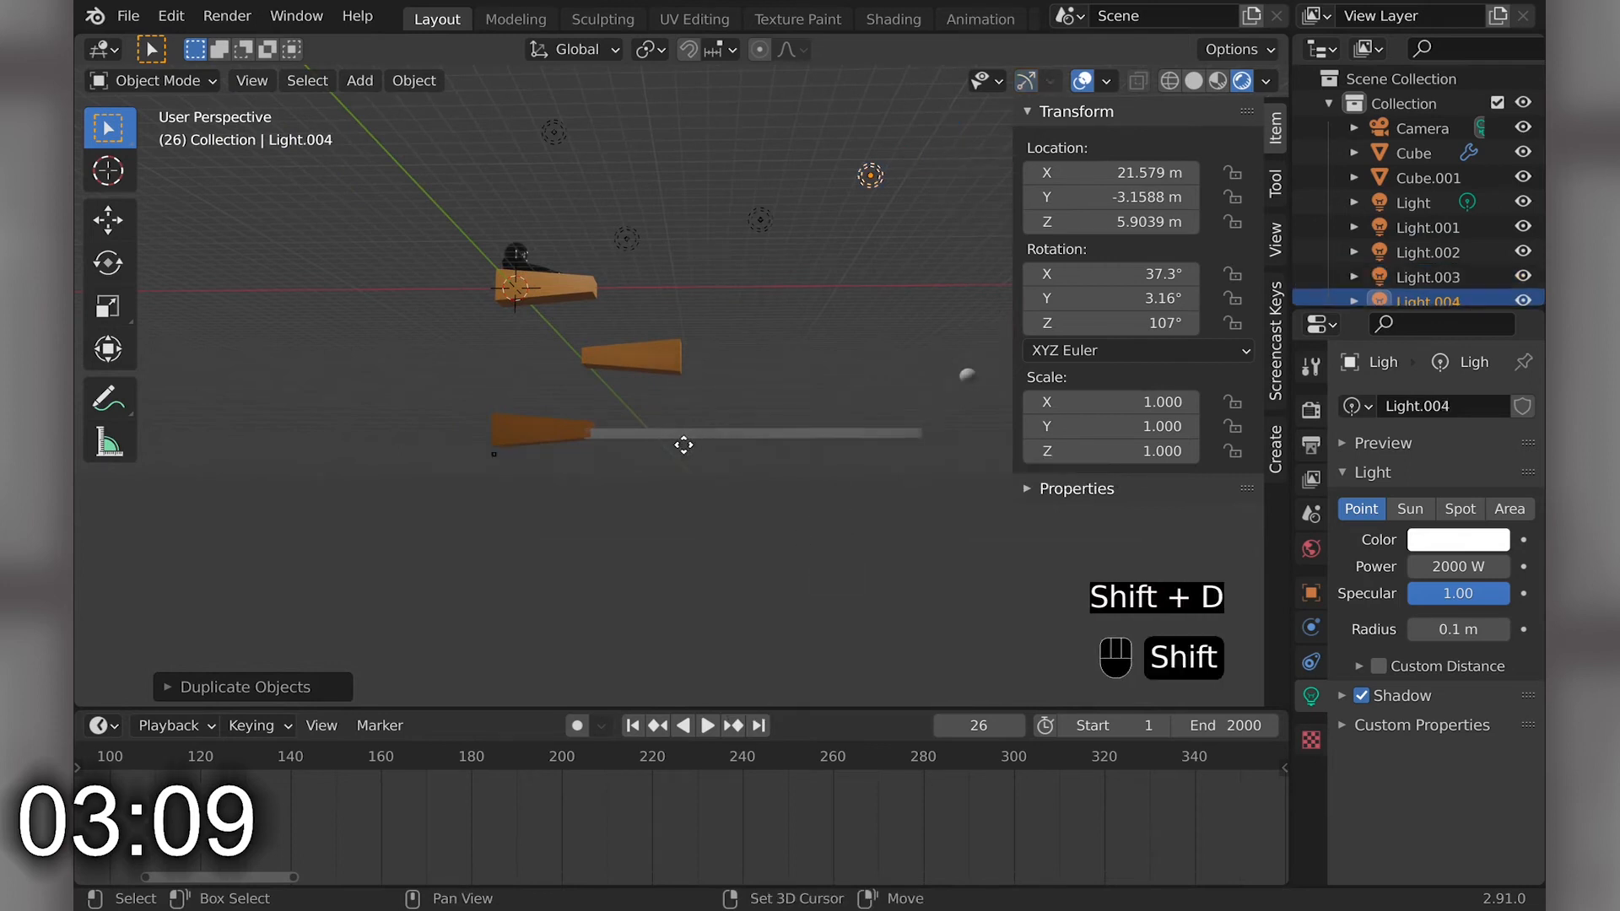
{"action": "key", "text": "z"}
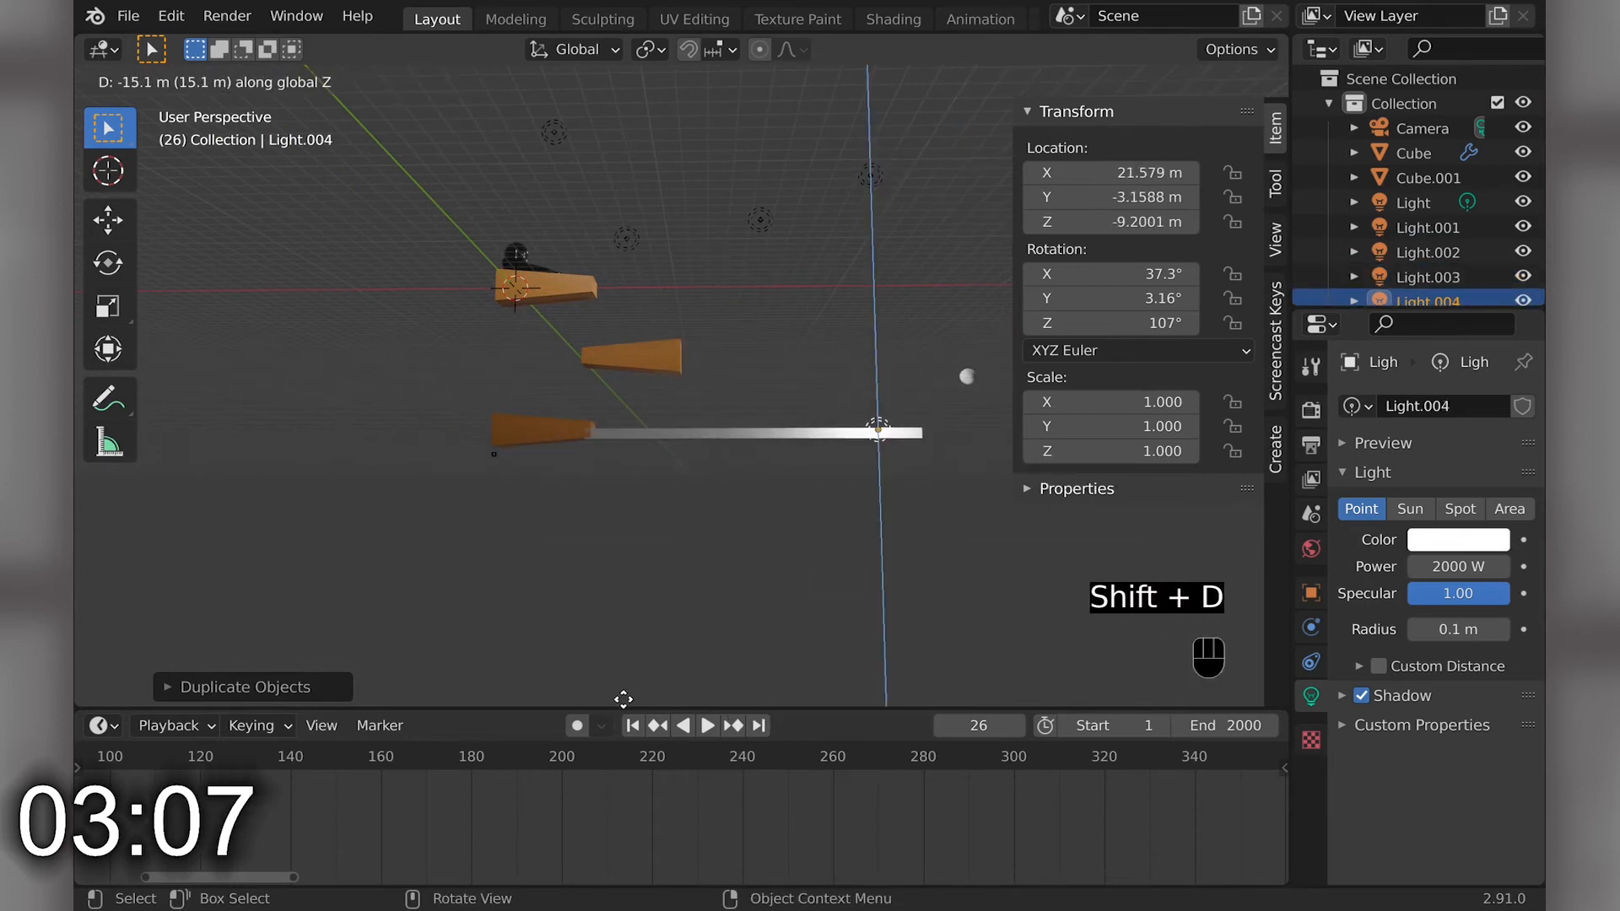
{"action": "left_click", "coordinate": [641, 624]}
- Duplicate the lower light along the X axis to about X -6.1 m, on the opposite side of the ledges
{"action": "middle_click_drag", "start_coordinate": [644, 619], "coordinate": [805, 458], "text": "shift"}
{"action": "key", "text": "shift+s"}
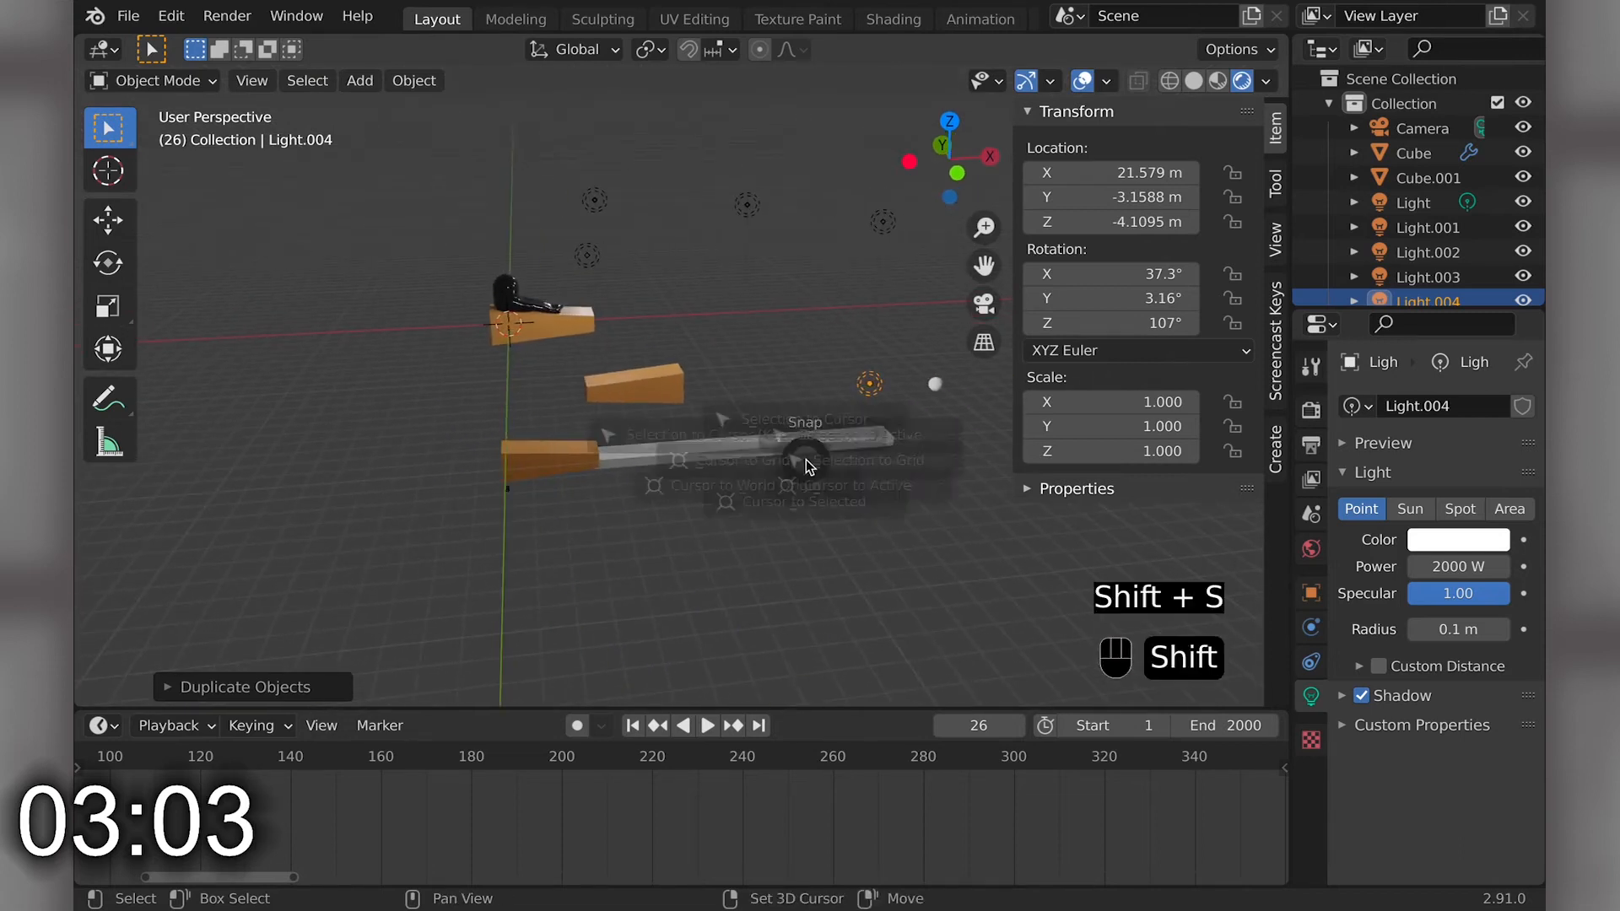
{"action": "key", "text": "shift+s"}
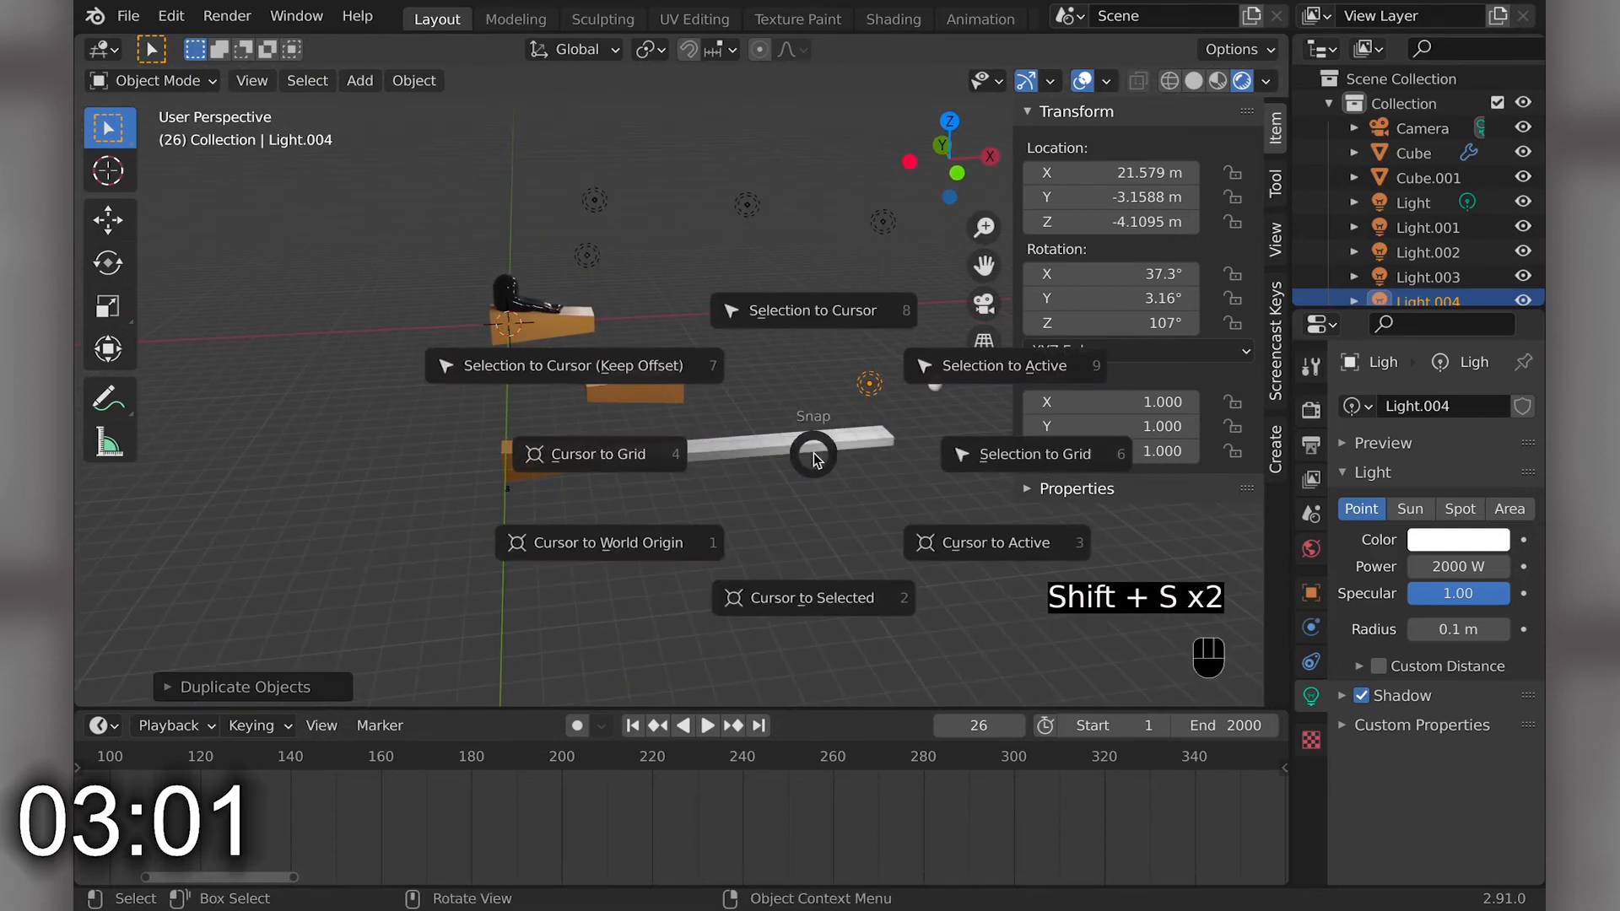
{"action": "key", "text": "Escape"}
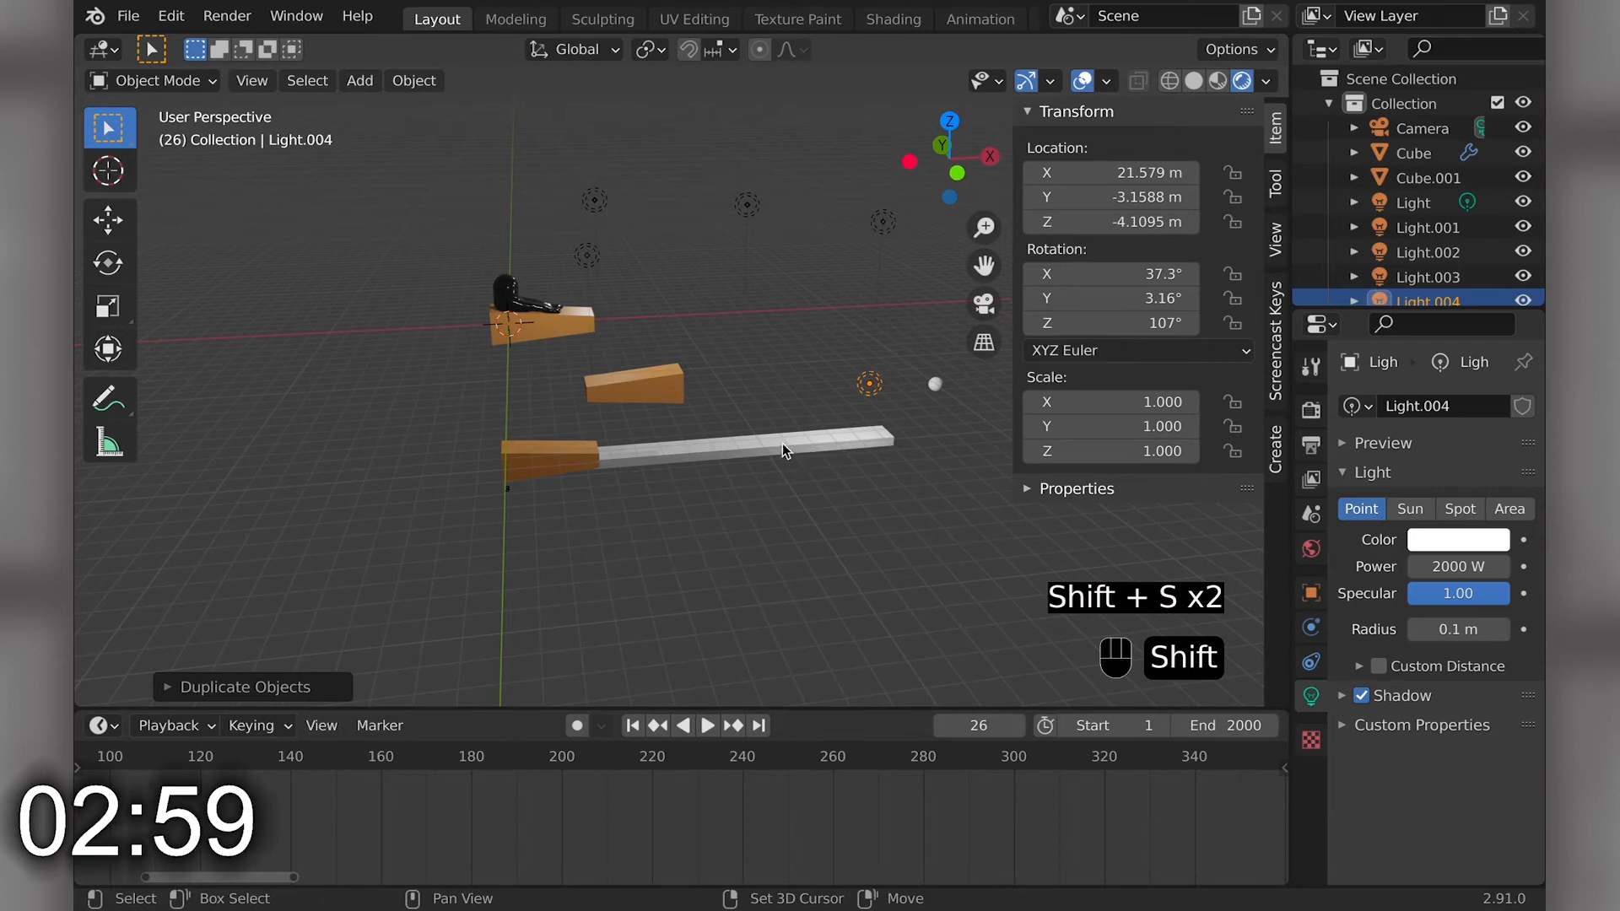
{"action": "key", "text": "shift+s"}
{"action": "key", "text": "shift+d"}
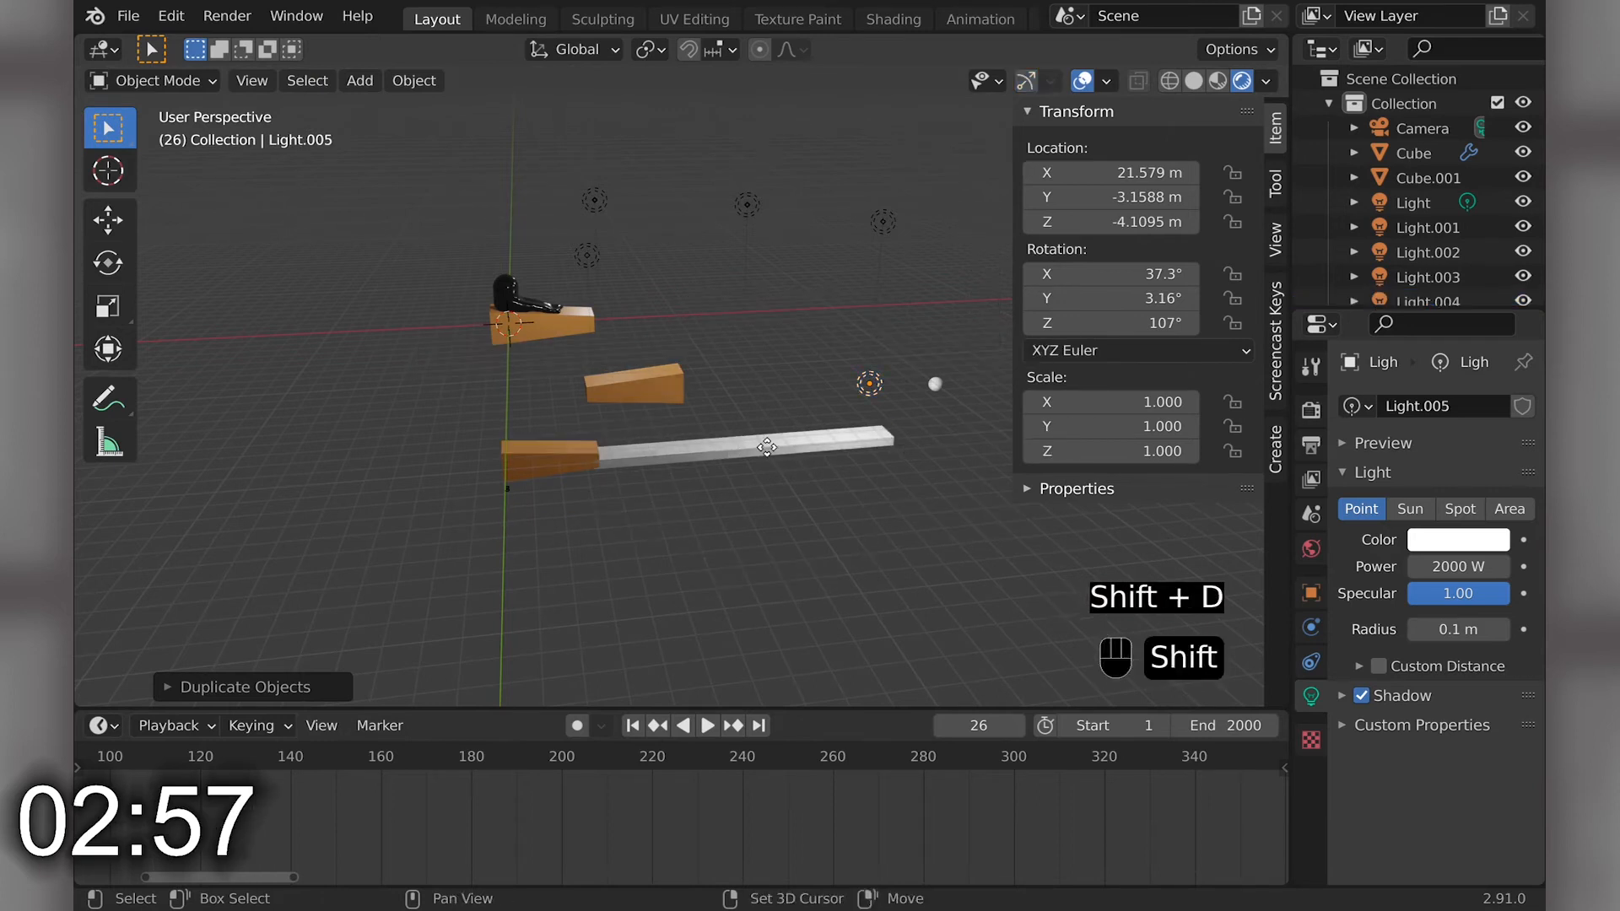
{"action": "key", "text": "x"}
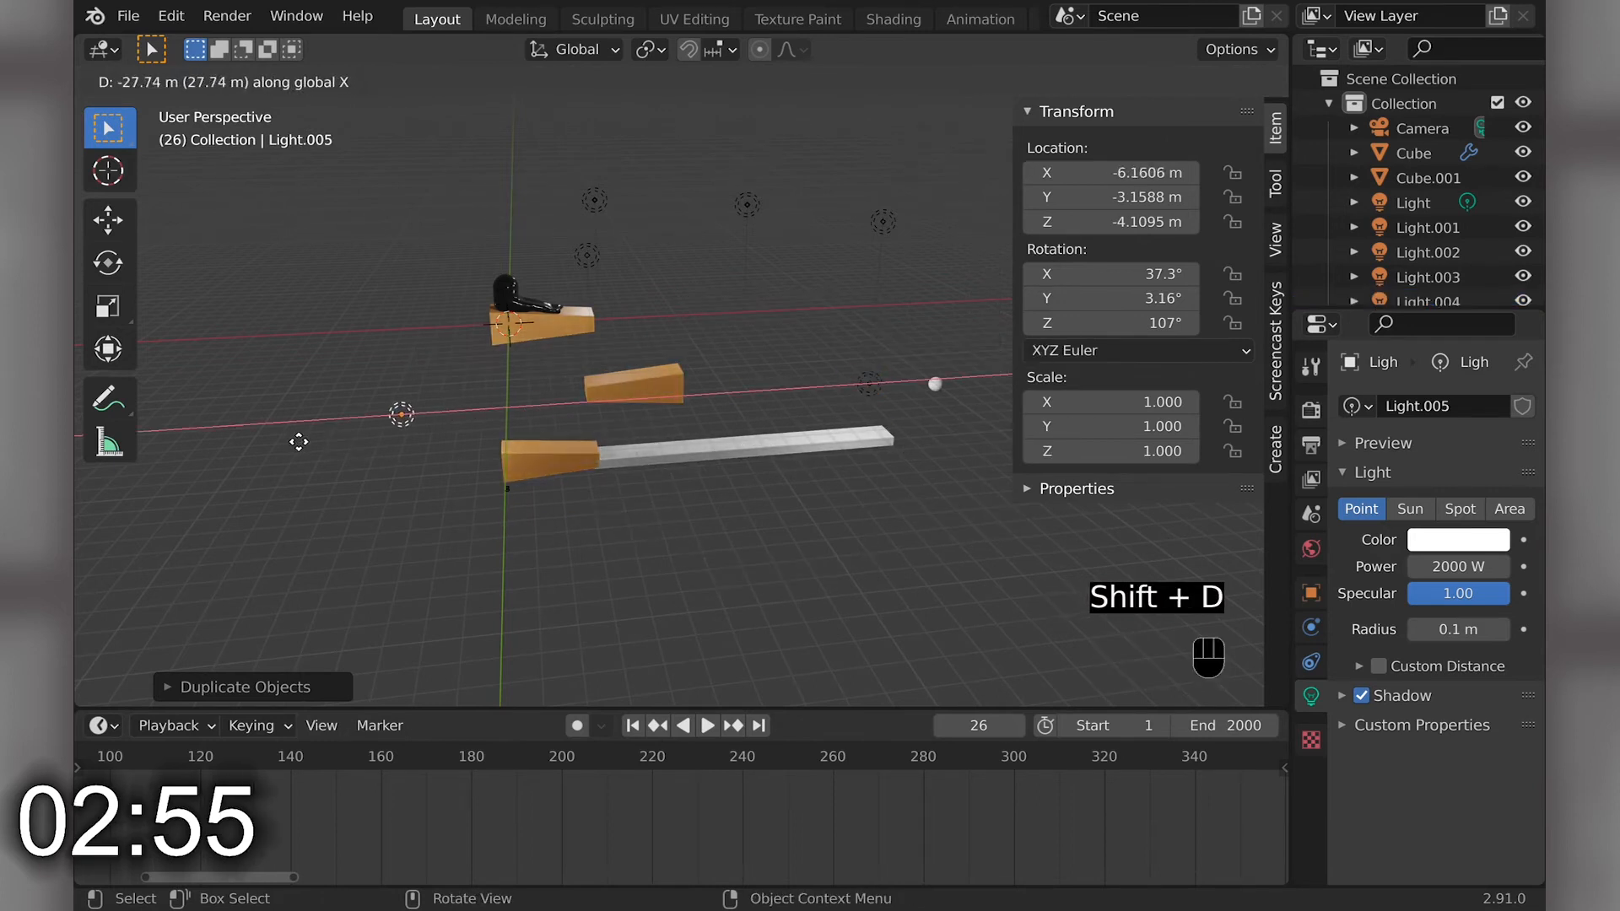
{"action": "left_click", "coordinate": [299, 441]}
- Open the world's shader nodes in the Shading workspace and switch its 3D viewport to rendered shading
{"action": "left_click", "coordinate": [894, 19]}
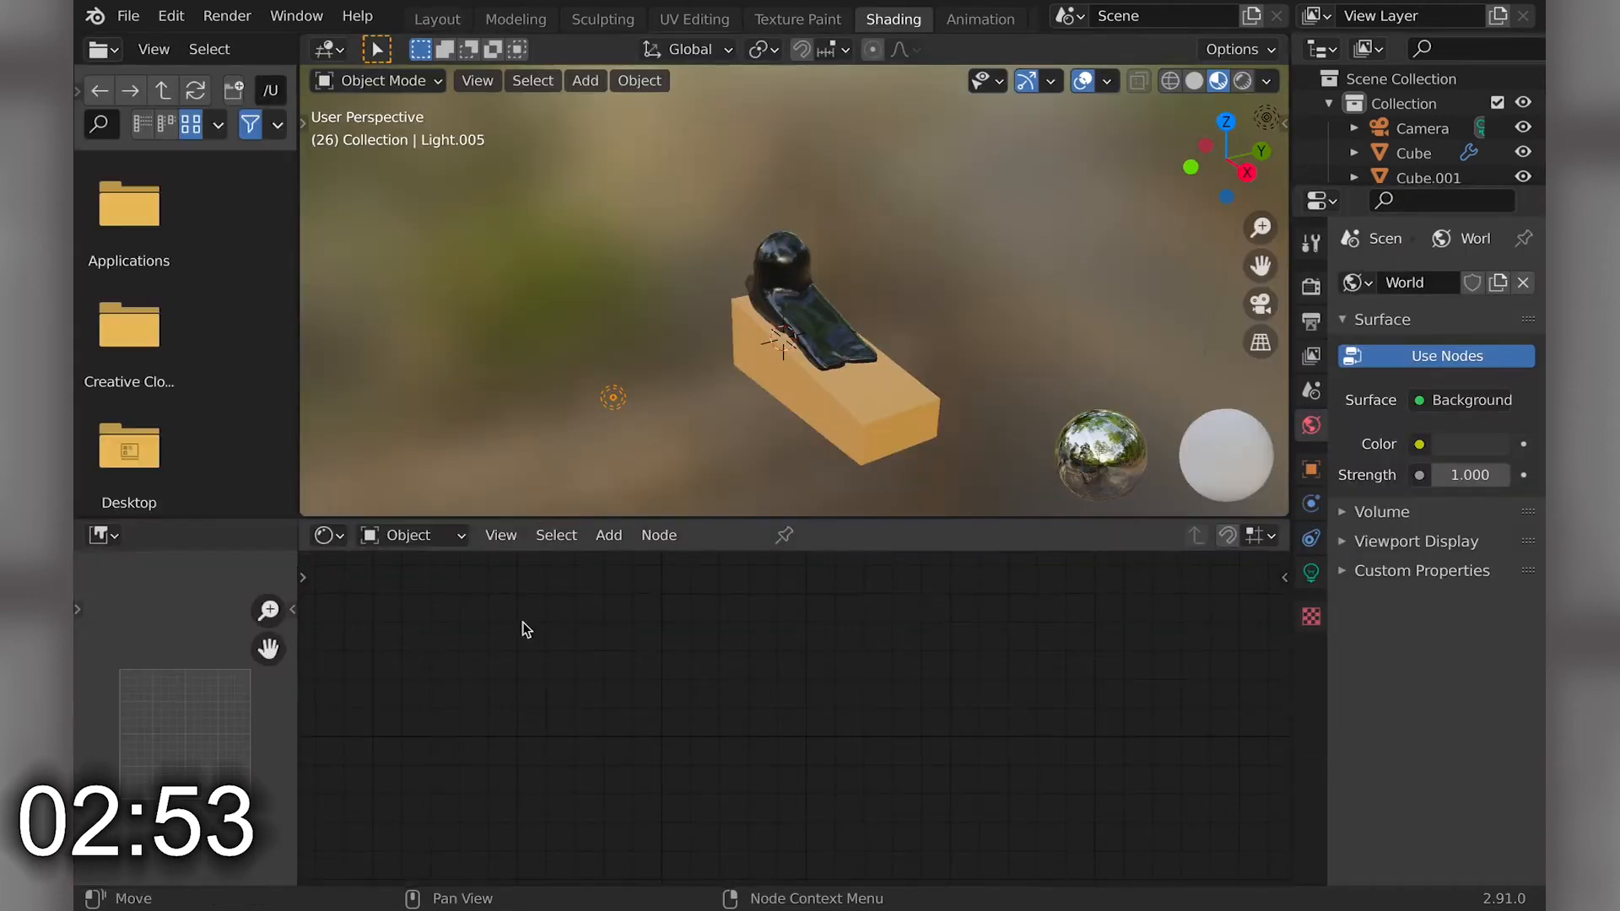
{"action": "left_click", "coordinate": [425, 537]}
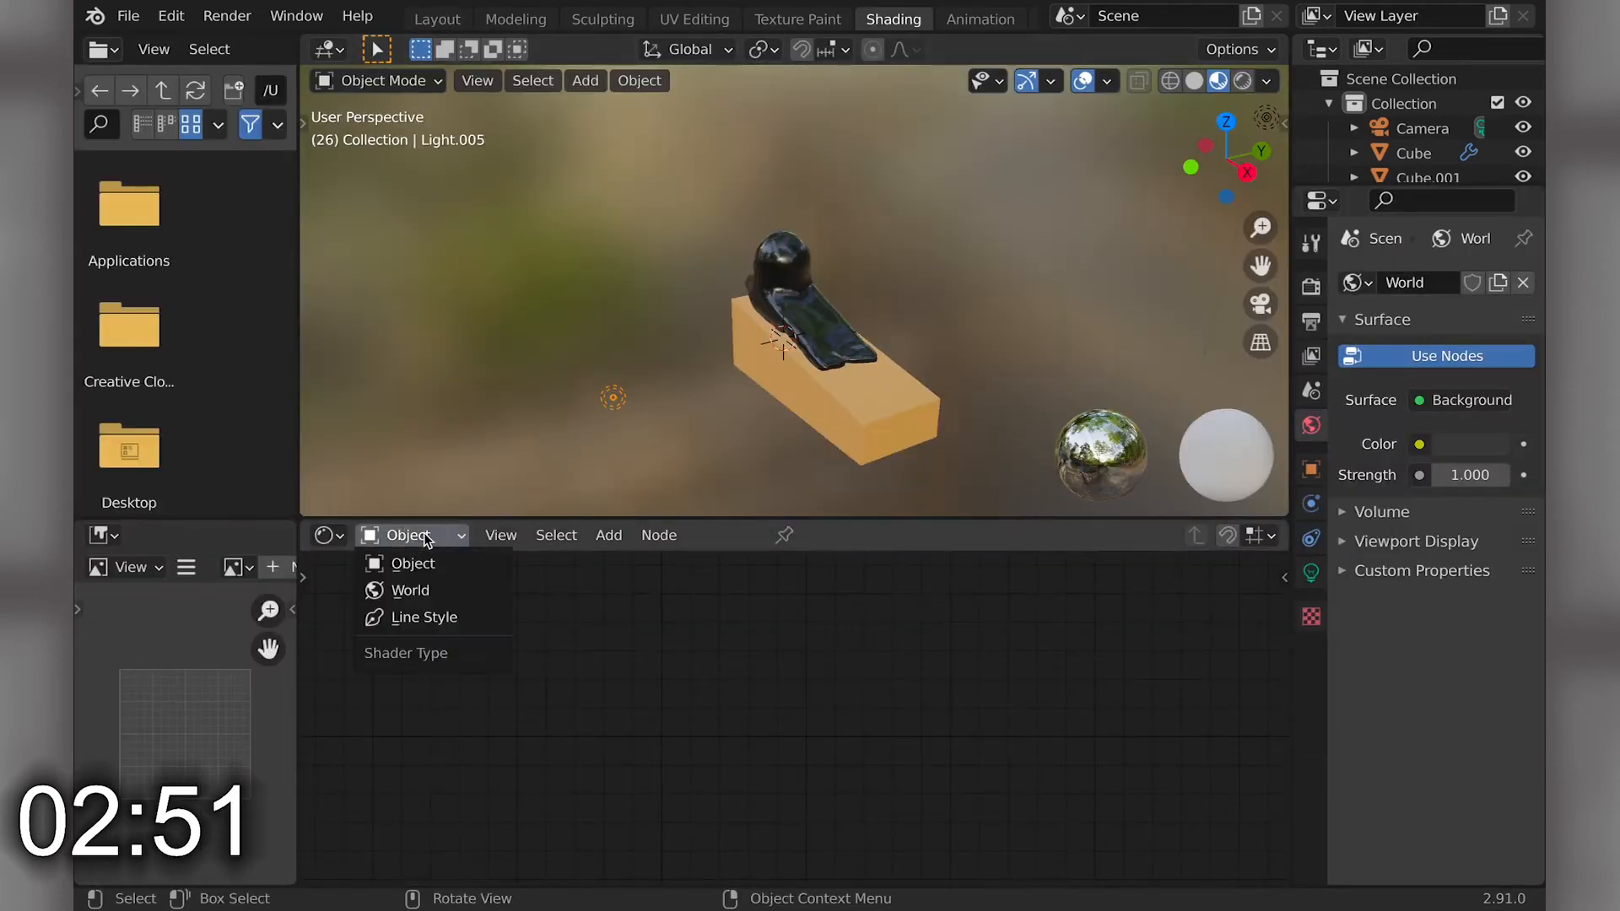
{"action": "left_click", "coordinate": [408, 589]}
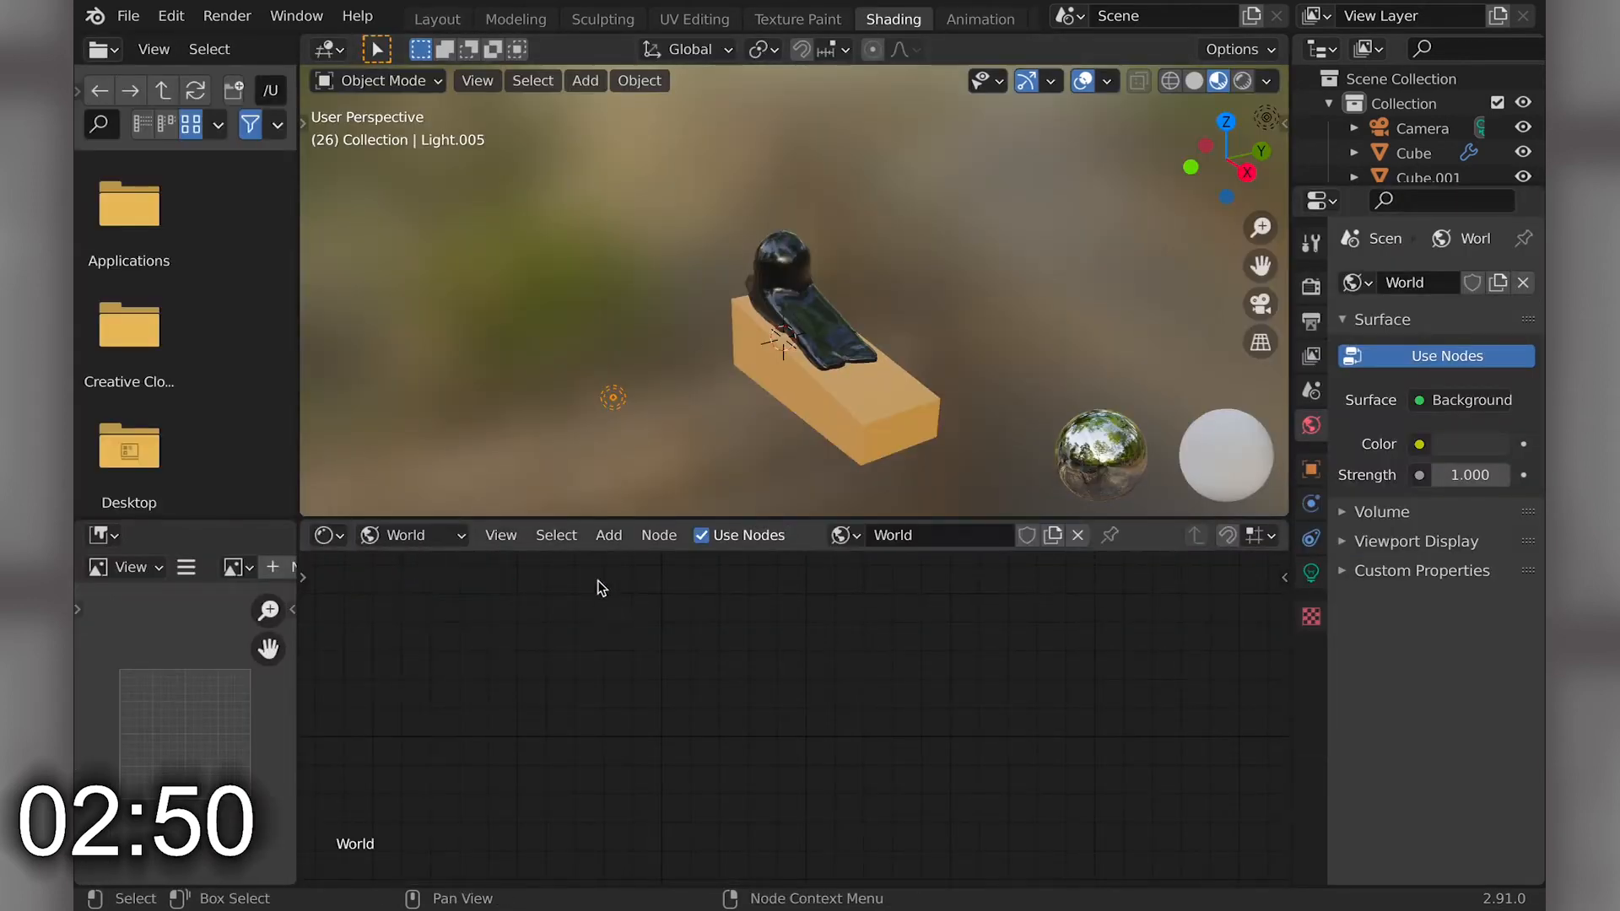
{"action": "left_click", "coordinate": [1241, 81]}
{"action": "scroll", "coordinate": [815, 713], "scroll_direction": "down", "scroll_amount": 8, "text": "ctrl"}
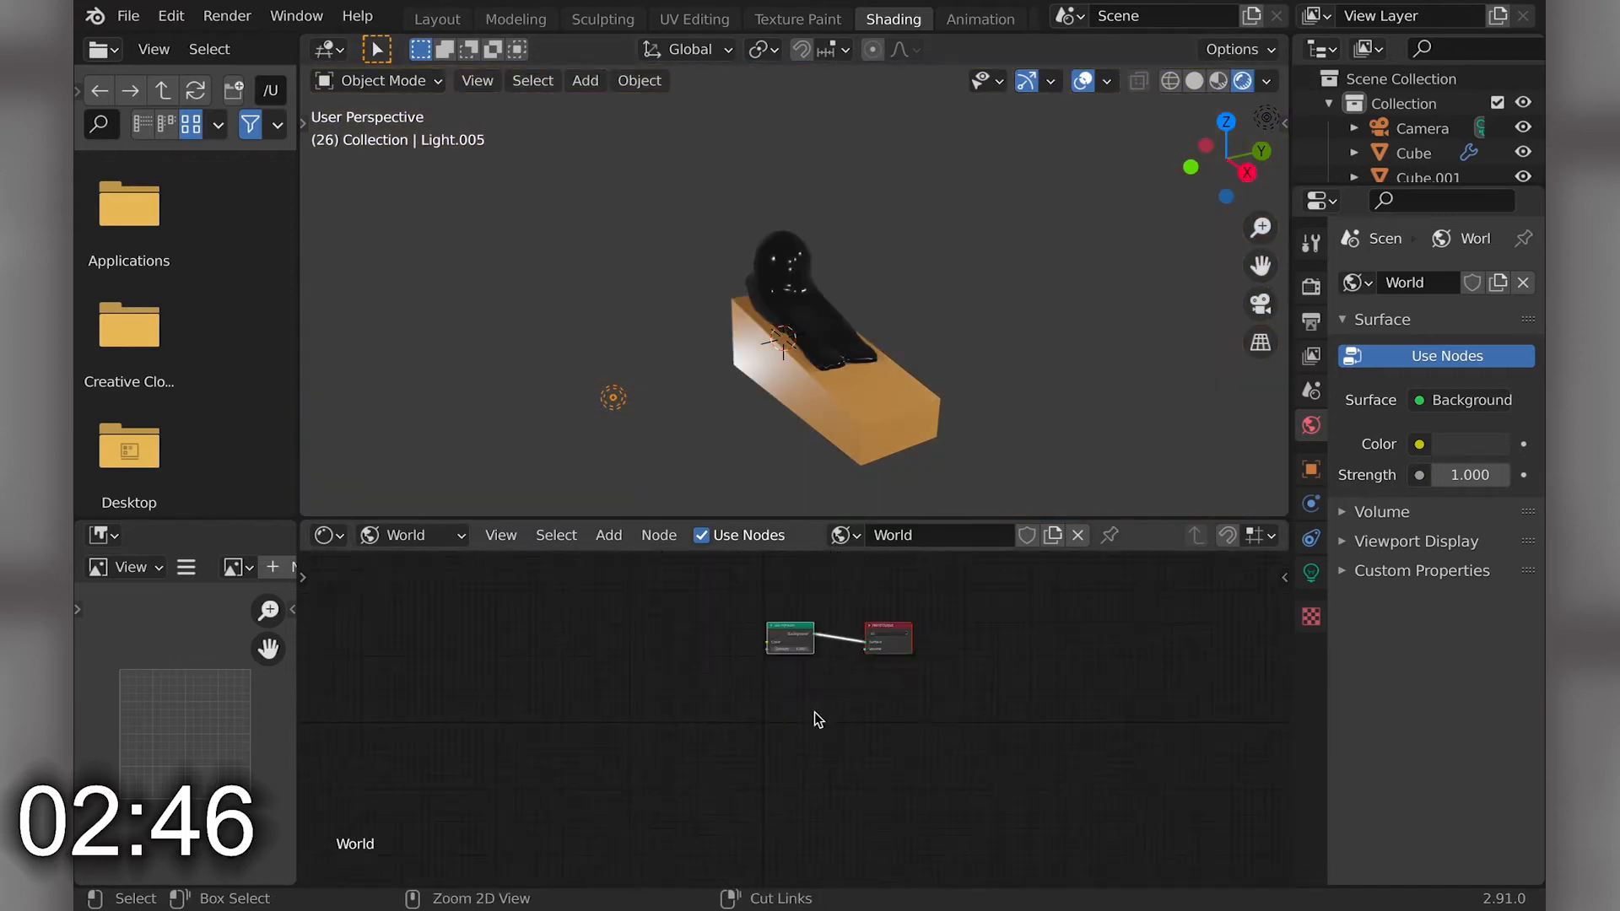
{"action": "scroll", "coordinate": [813, 712], "scroll_direction": "up", "scroll_amount": 5, "text": "ctrl"}
{"action": "scroll", "coordinate": [813, 712], "scroll_direction": "up", "scroll_amount": 4, "text": "ctrl"}
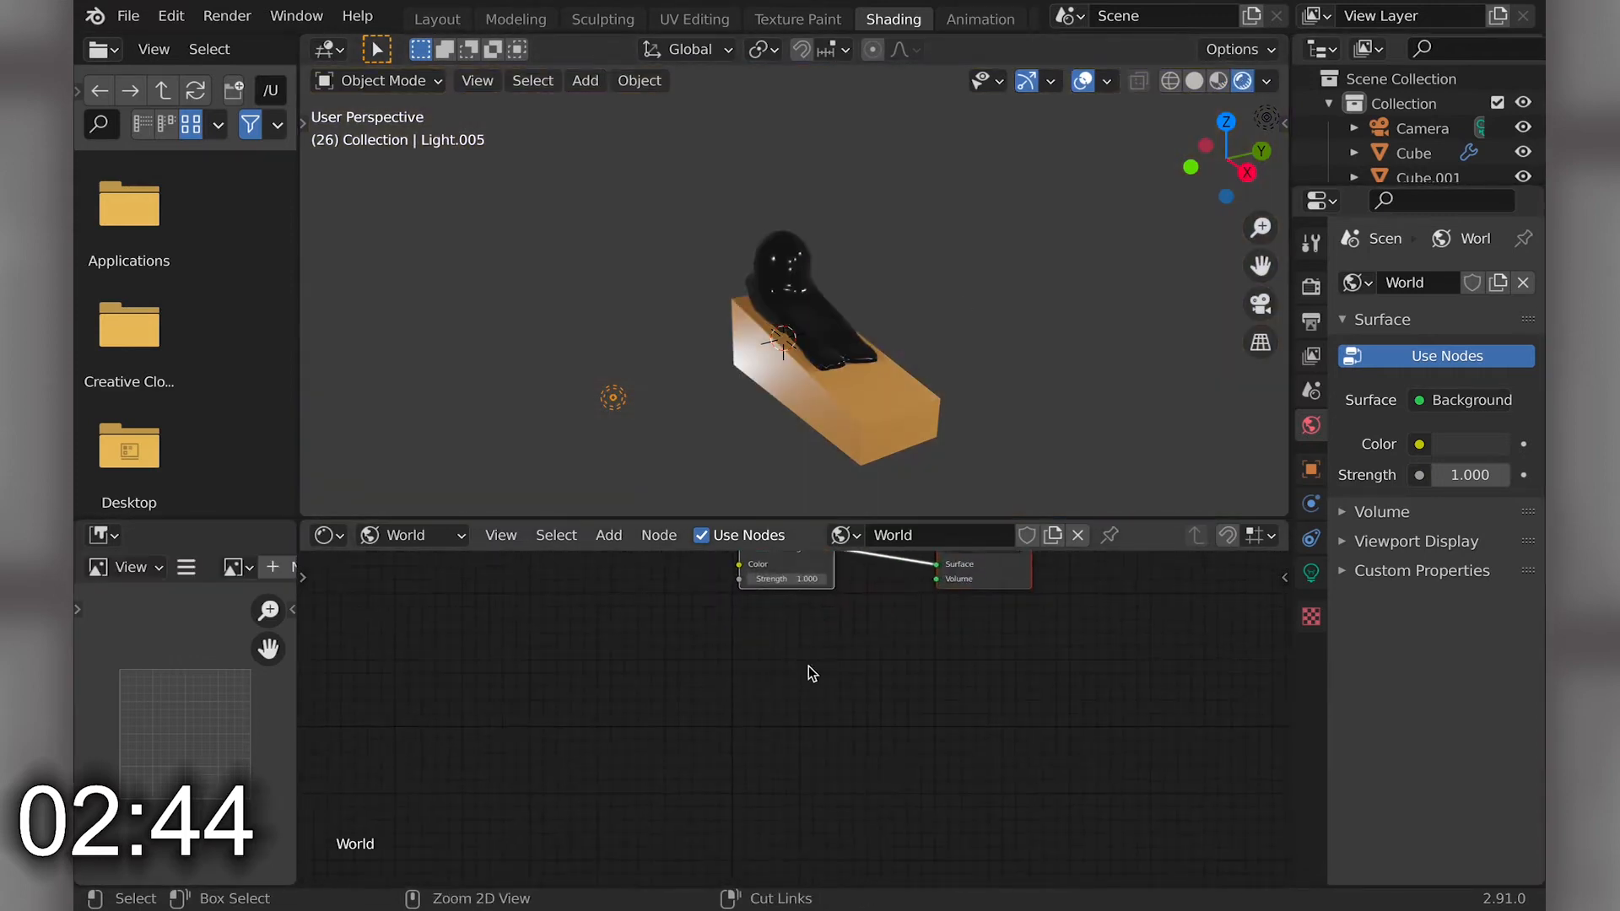
{"action": "scroll", "coordinate": [808, 658], "scroll_direction": "up", "scroll_amount": 5, "text": "shift"}
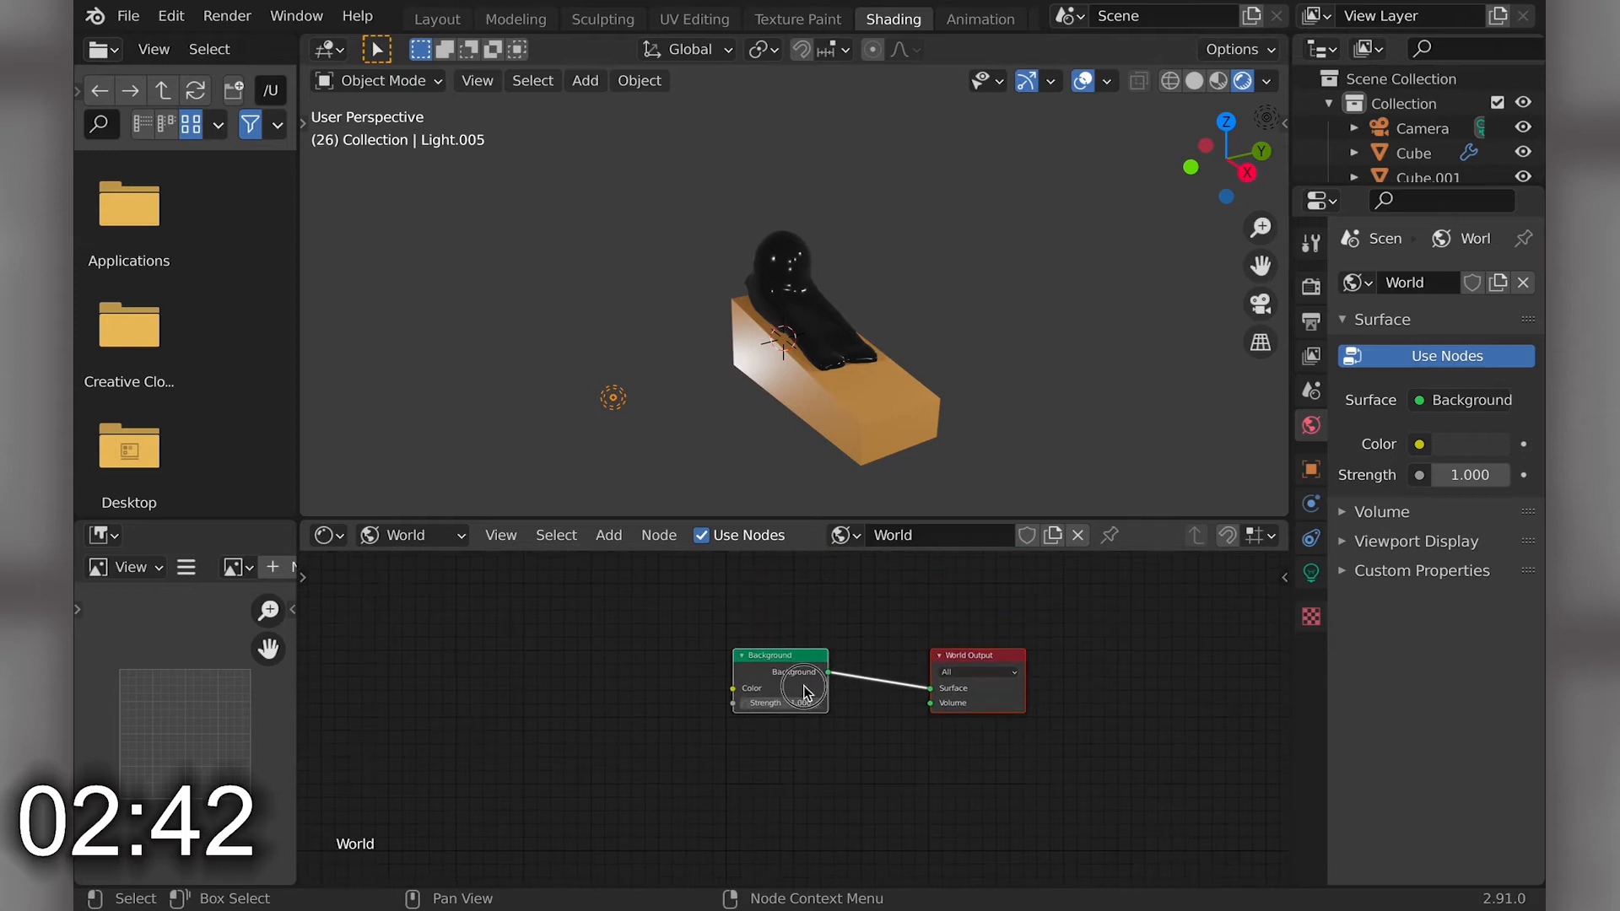
- Set the world background color to black
{"action": "left_click", "coordinate": [806, 690]}
{"action": "left_click_drag", "start_coordinate": [900, 582], "coordinate": [901, 600]}
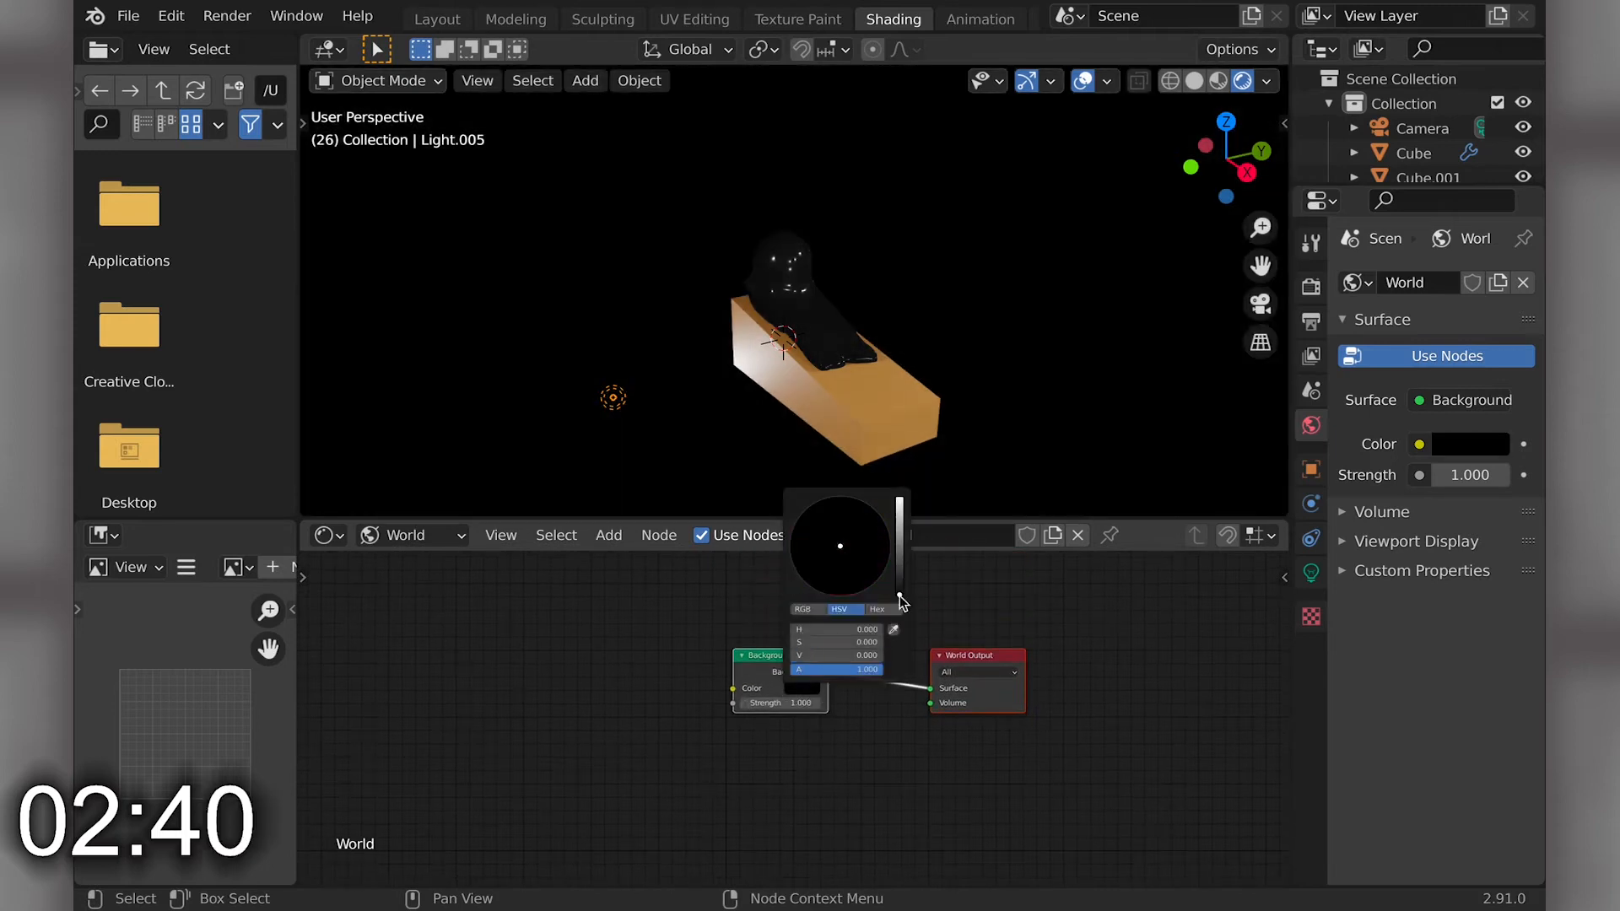
{"action": "middle_click_drag", "start_coordinate": [899, 285], "coordinate": [848, 350]}
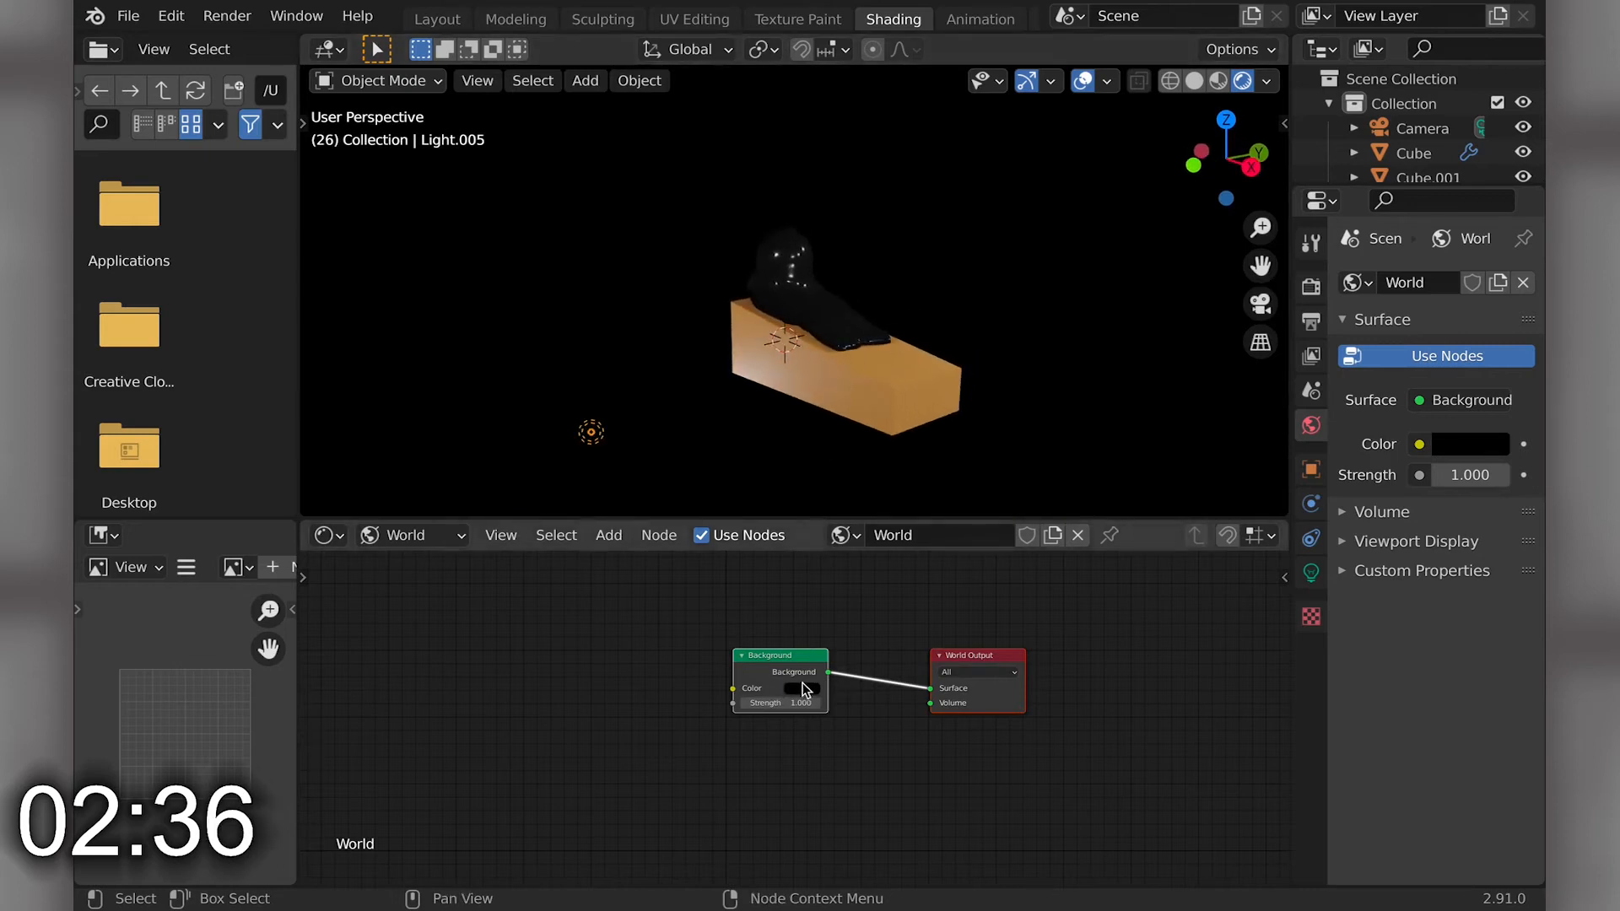
- Set the world background color to orange and check the lit ledges from several angles
{"action": "left_click", "coordinate": [804, 689]}
{"action": "mouse_move", "coordinate": [896, 570]}
{"action": "left_mouse_down"}
{"action": "mouse_move", "coordinate": [899, 499]}
{"action": "mouse_move", "coordinate": [896, 591]}
{"action": "mouse_move", "coordinate": [899, 527]}
{"action": "mouse_move", "coordinate": [813, 516]}
{"action": "mouse_move", "coordinate": [805, 567]}
{"action": "mouse_move", "coordinate": [874, 555]}
{"action": "mouse_move", "coordinate": [844, 588]}
{"action": "mouse_move", "coordinate": [871, 577]}
{"action": "mouse_move", "coordinate": [884, 530]}
{"action": "mouse_move", "coordinate": [828, 501]}
{"action": "mouse_move", "coordinate": [886, 543]}
{"action": "mouse_move", "coordinate": [858, 531]}
{"action": "mouse_move", "coordinate": [821, 584]}
{"action": "left_mouse_up"}
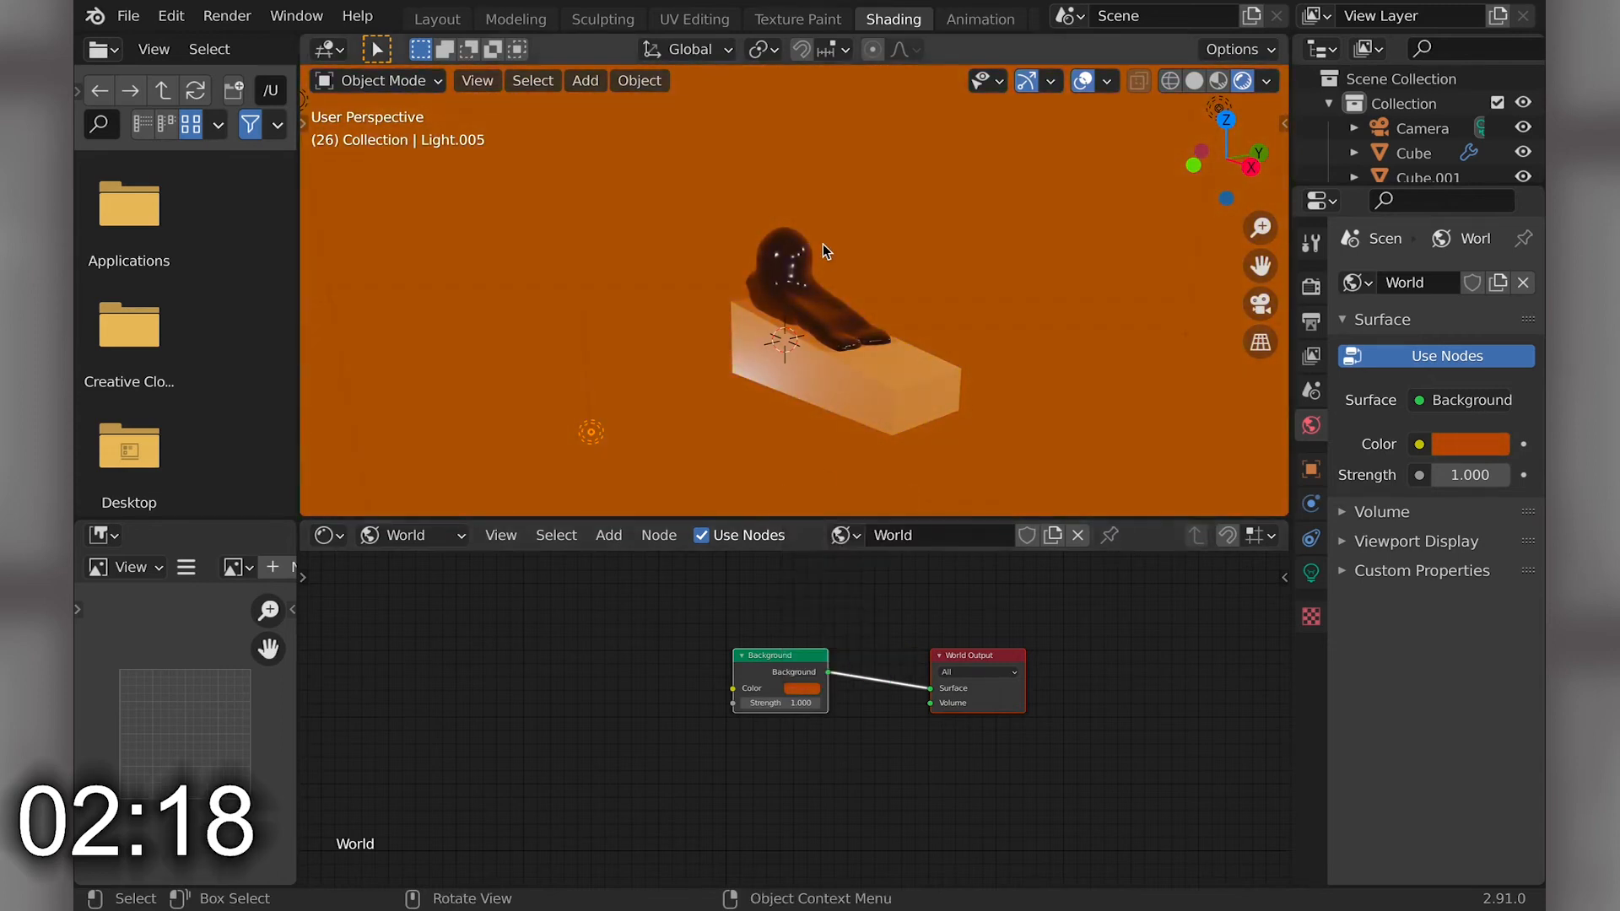
{"action": "scroll", "coordinate": [822, 245], "scroll_direction": "left", "scroll_amount": 10}
{"action": "scroll", "coordinate": [821, 243], "scroll_direction": "right", "scroll_amount": 8, "text": "shift"}
{"action": "scroll", "coordinate": [822, 243], "scroll_direction": "down", "scroll_amount": 5, "text": "ctrl"}
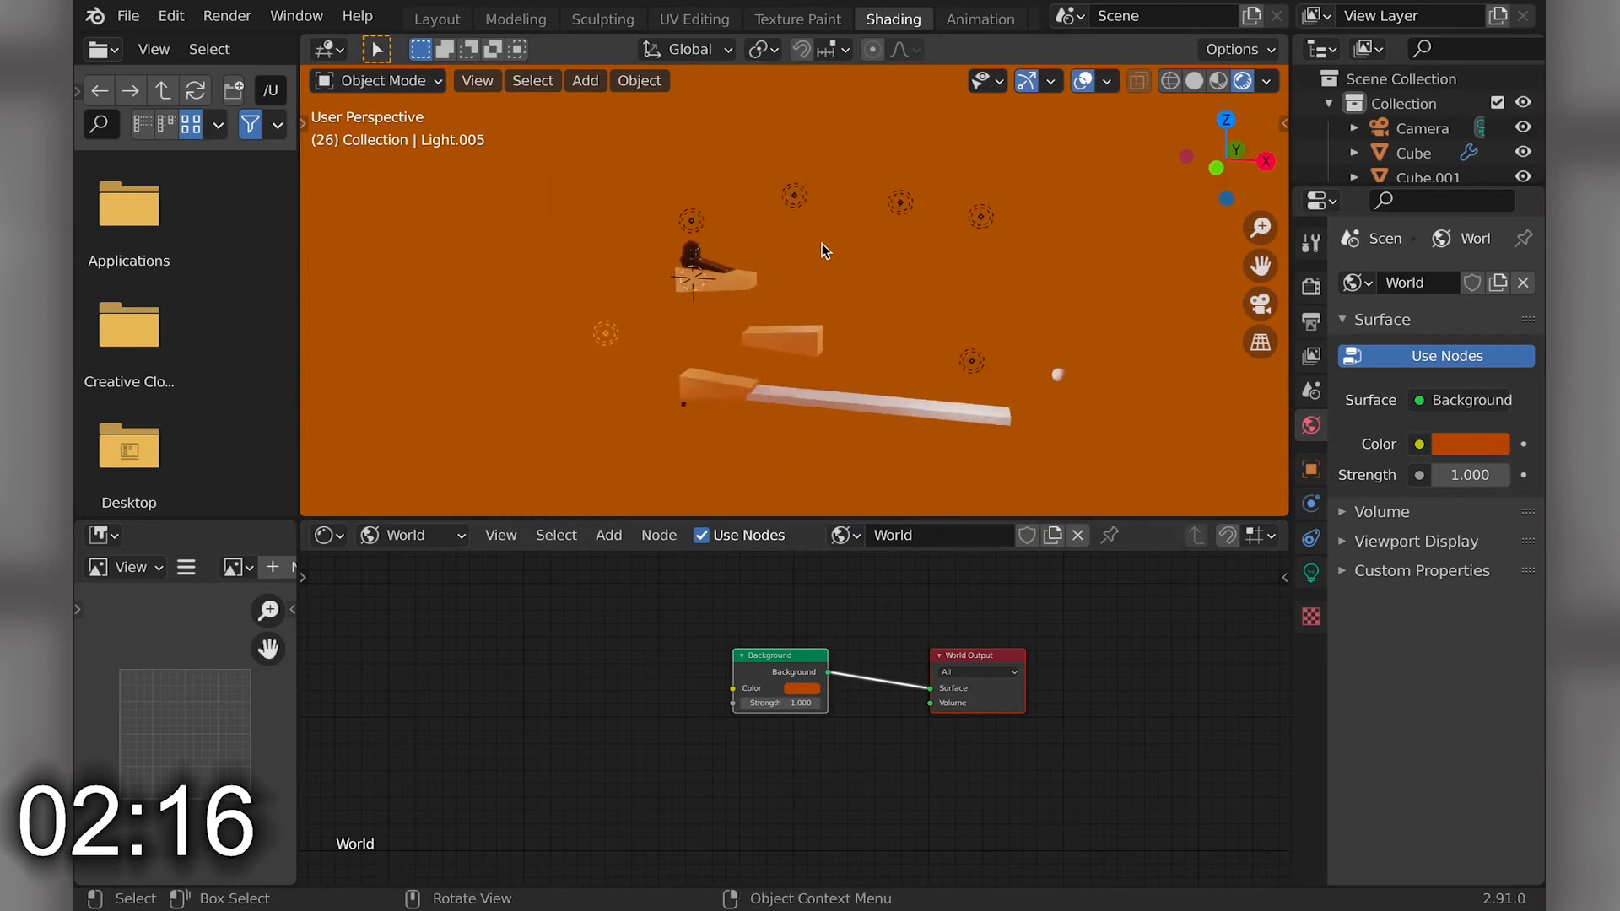
{"action": "scroll", "coordinate": [822, 243], "scroll_direction": "right", "scroll_amount": 10}
{"action": "scroll", "coordinate": [822, 243], "scroll_direction": "up", "scroll_amount": 5, "text": "ctrl"}
{"action": "scroll", "coordinate": [821, 243], "scroll_direction": "down", "scroll_amount": 5, "text": "ctrl"}
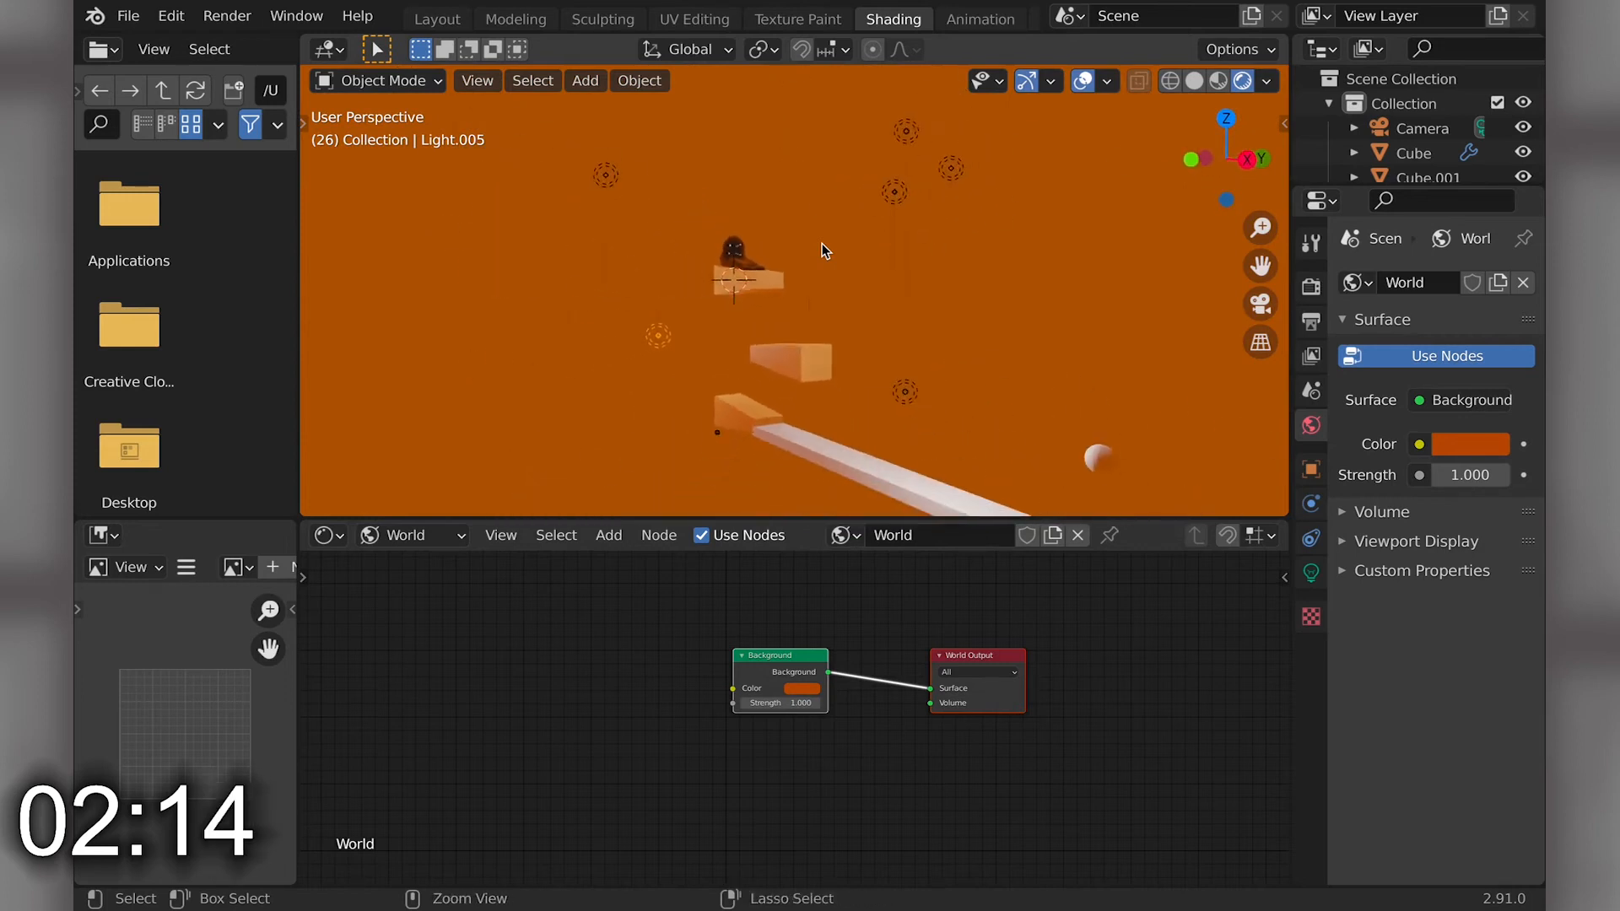
{"action": "scroll", "coordinate": [786, 425], "scroll_direction": "up", "scroll_amount": 5}
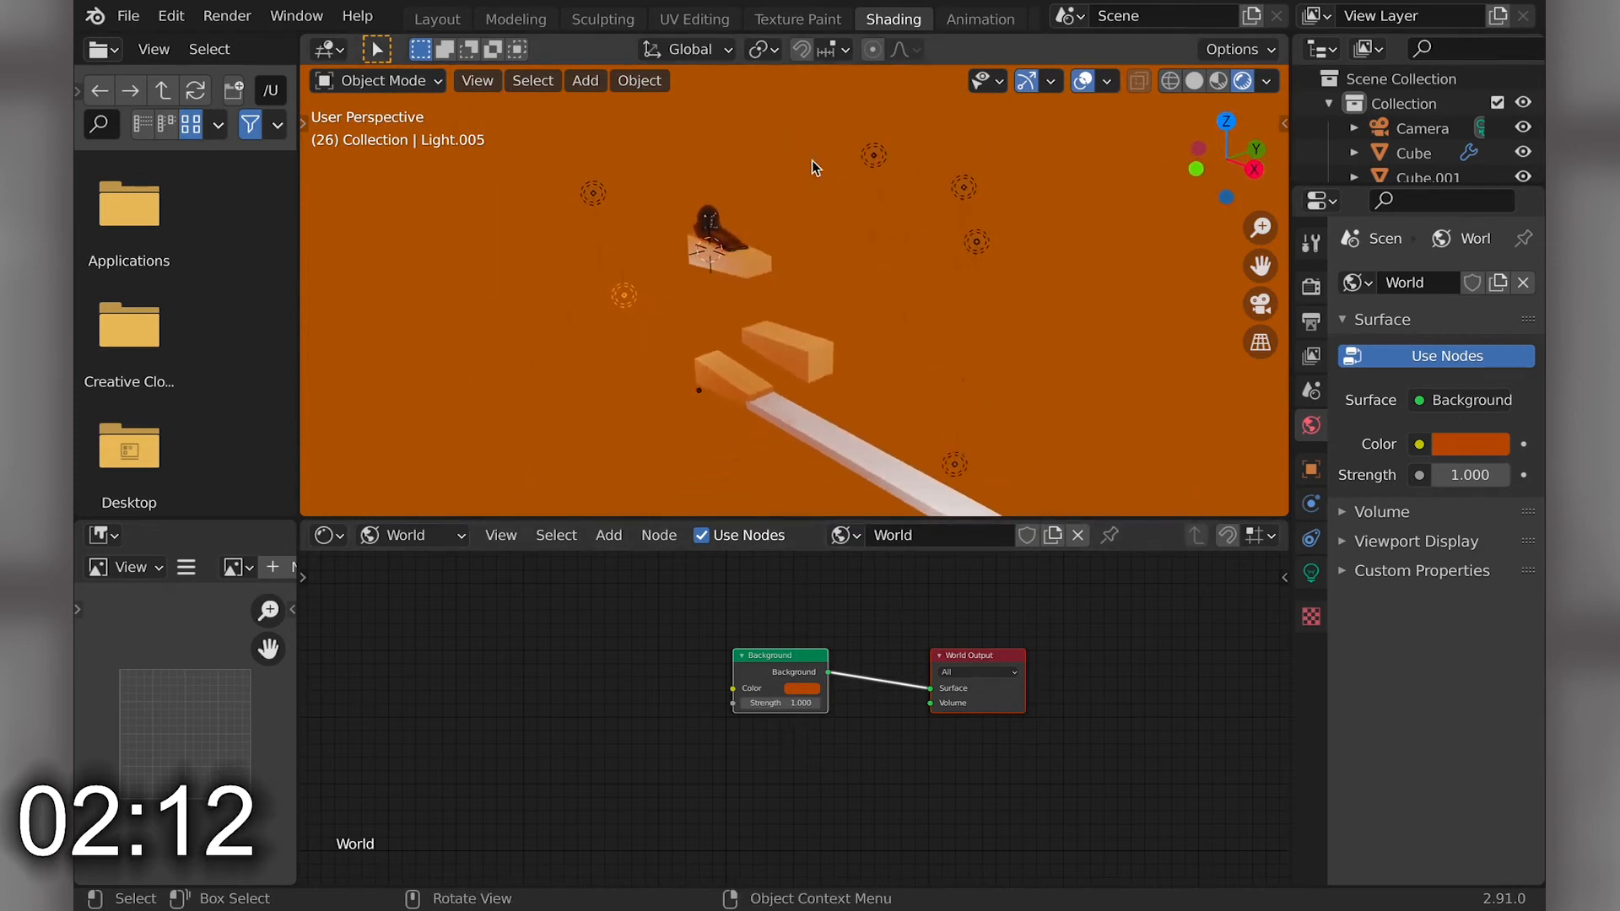
- Return to the Layout workspace and play the animation from frame 0 through the camera, stopping at about frame 38
{"action": "left_click", "coordinate": [437, 18]}
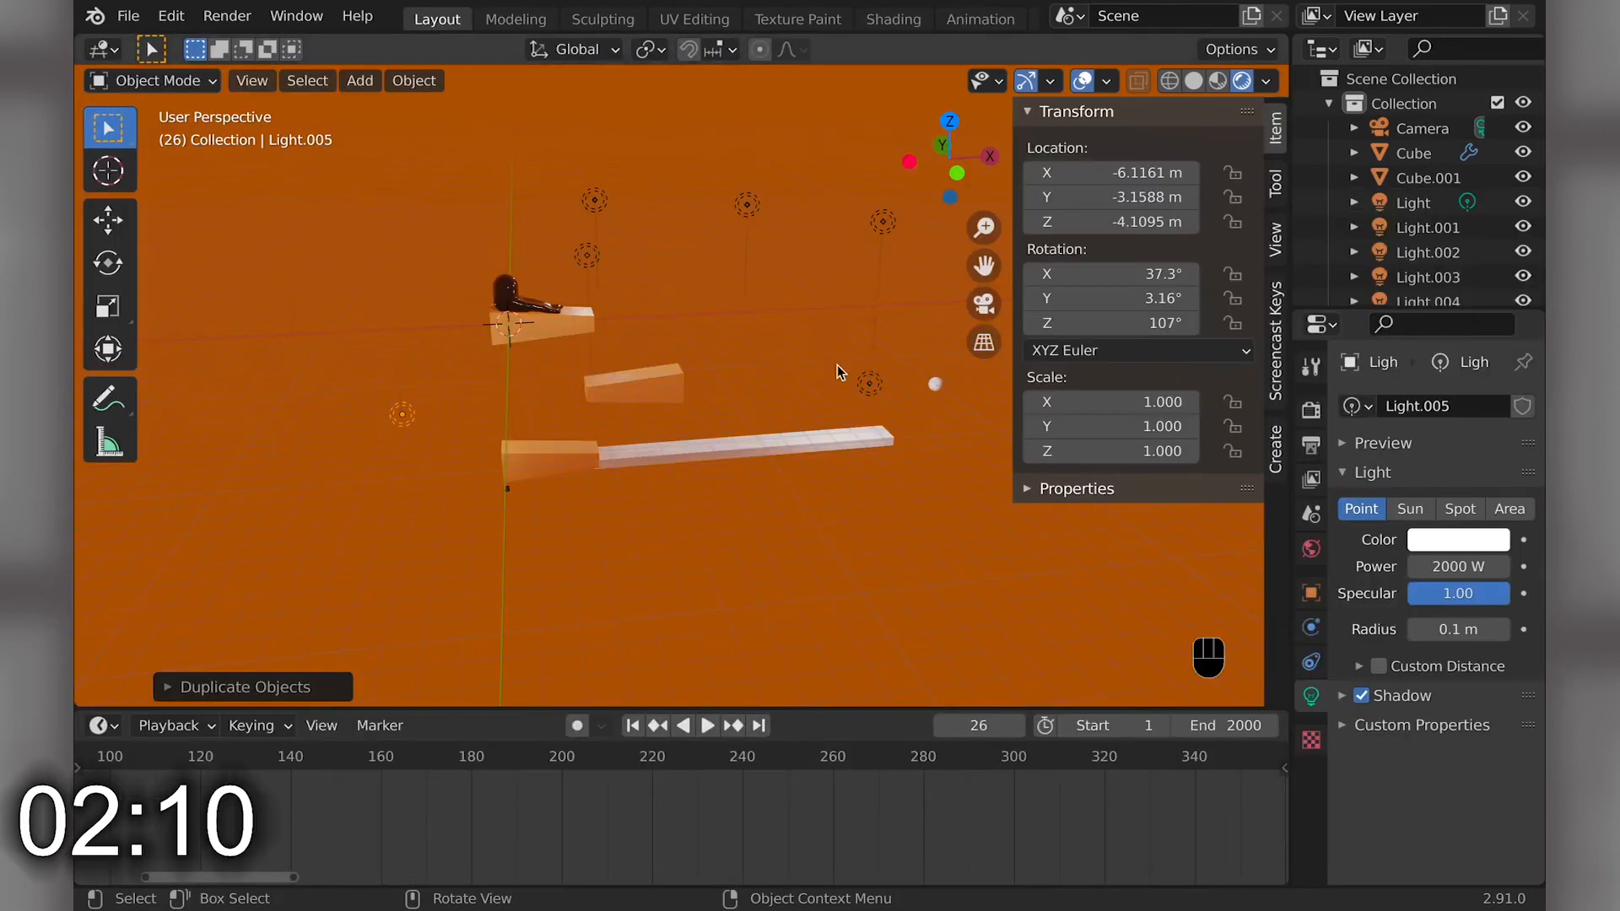
{"action": "scroll", "coordinate": [847, 377], "scroll_direction": "left", "scroll_amount": 3, "text": "shift"}
{"action": "scroll", "coordinate": [596, 348], "scroll_direction": "right", "scroll_amount": 5}
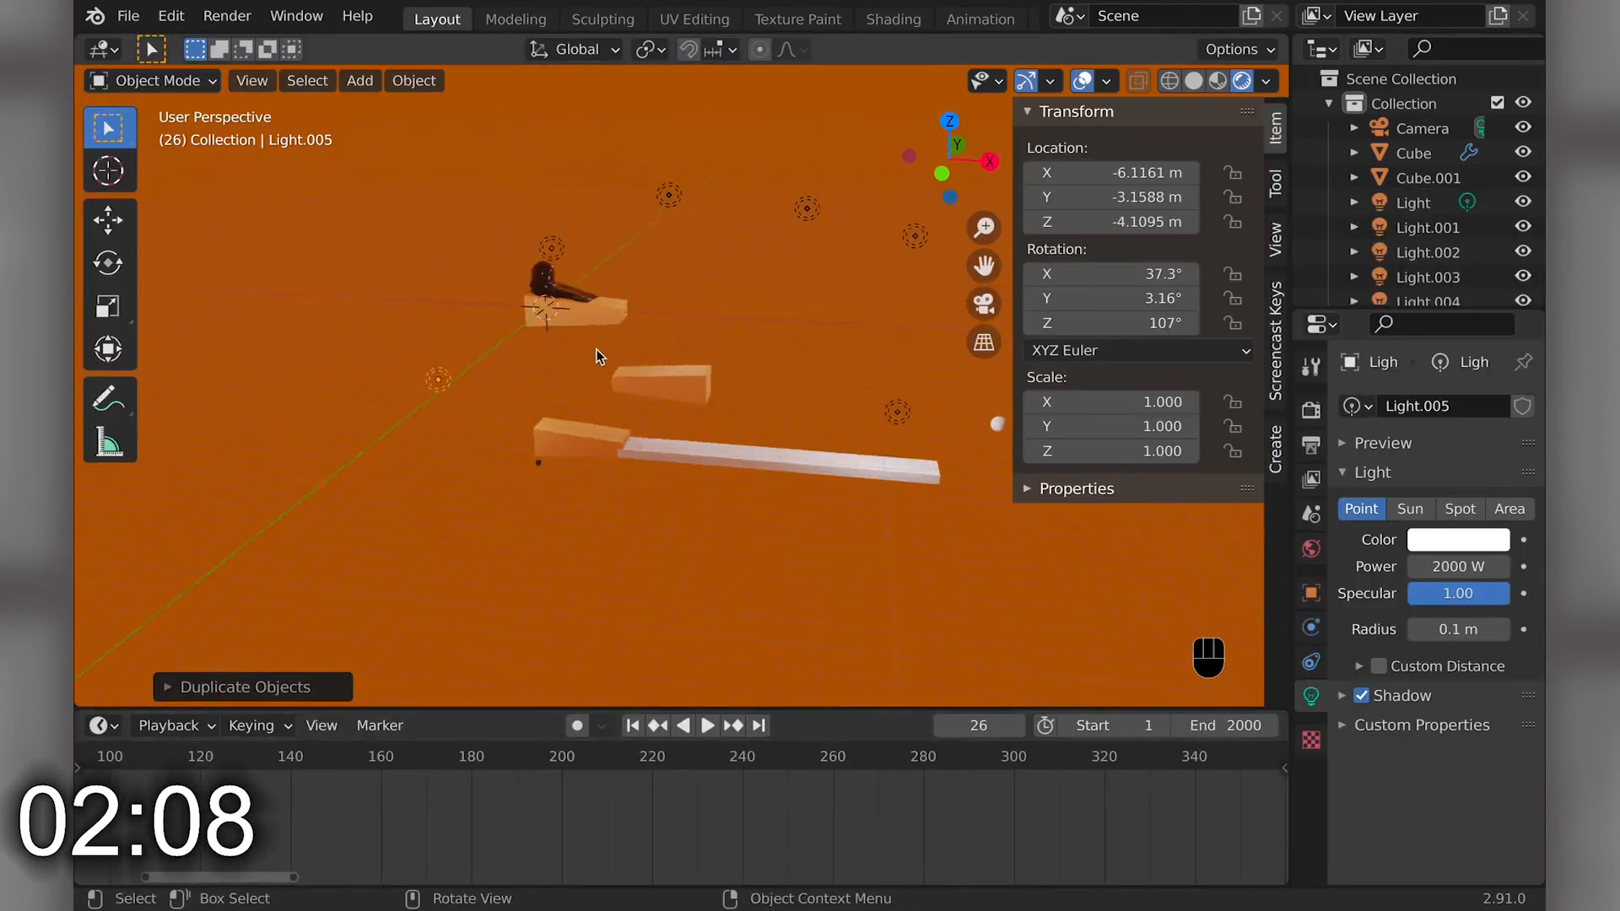
{"action": "key", "text": "KP_0"}
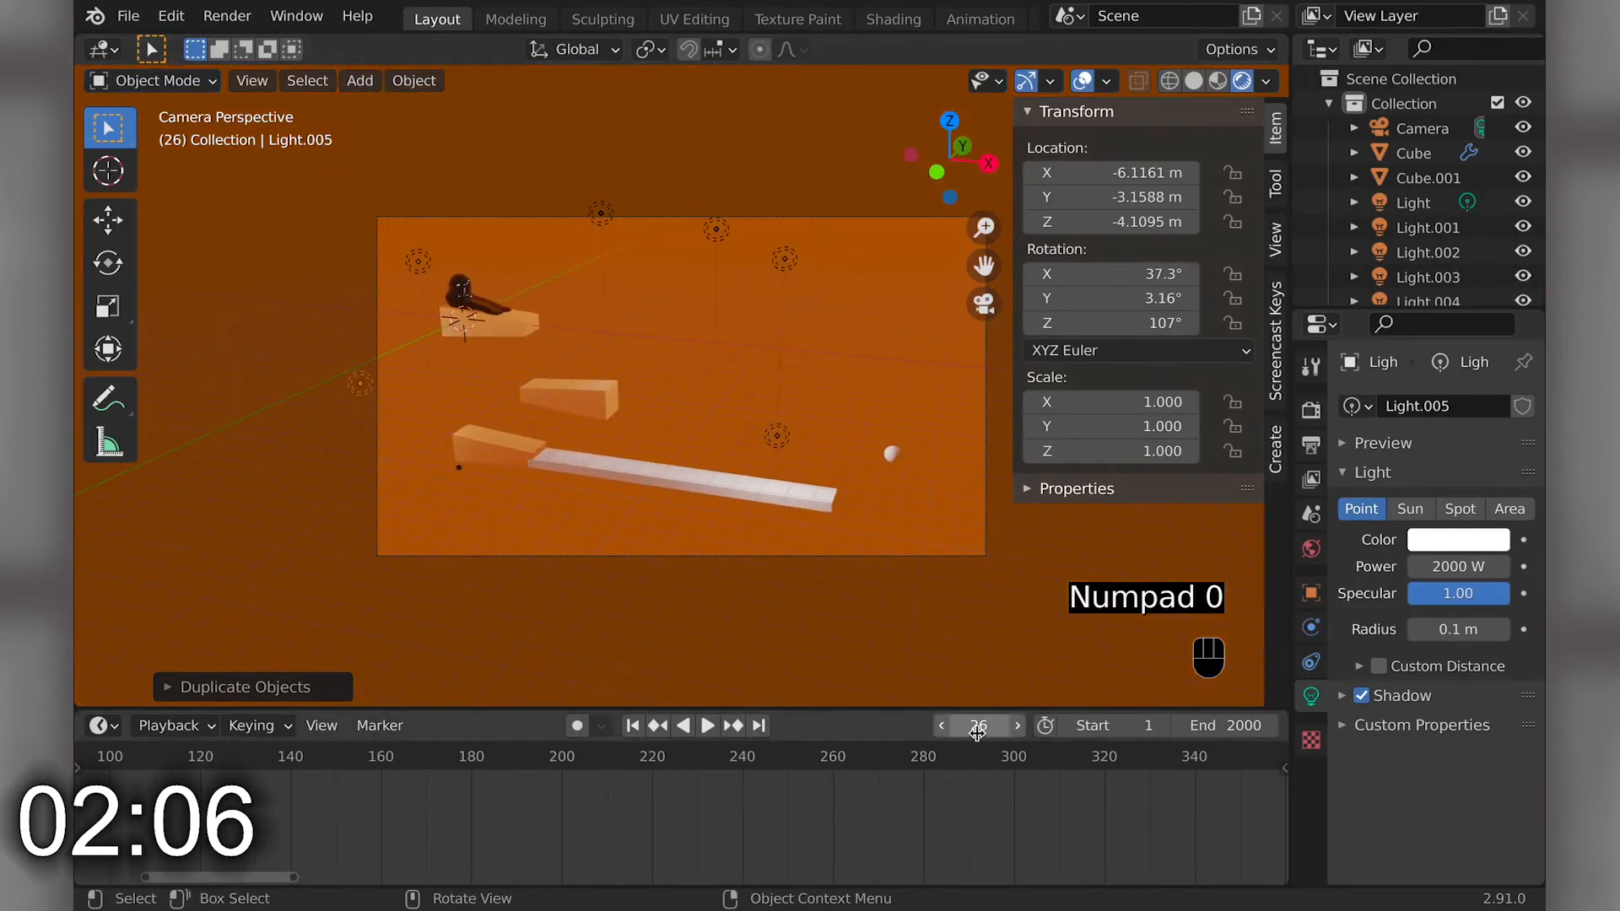
{"action": "mouse_move", "coordinate": [979, 725]}
{"action": "left_mouse_down"}
{"action": "mouse_move", "coordinate": [994, 726]}
{"action": "mouse_move", "coordinate": [955, 725]}
{"action": "left_mouse_up"}
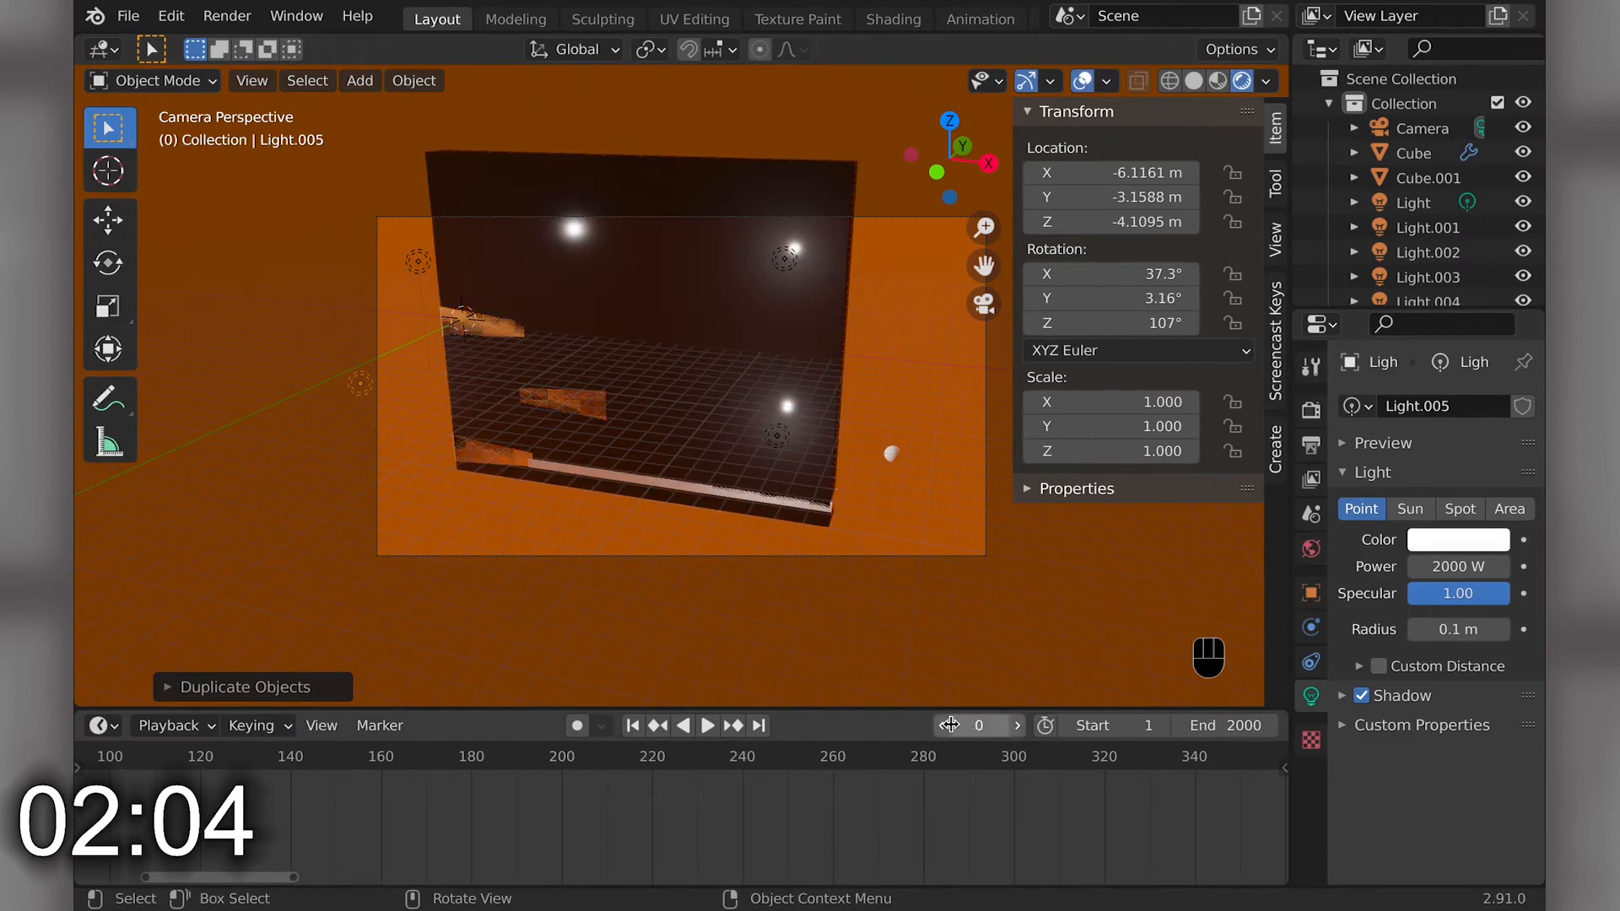
{"action": "key", "text": "space"}
{"action": "key", "text": "space"}
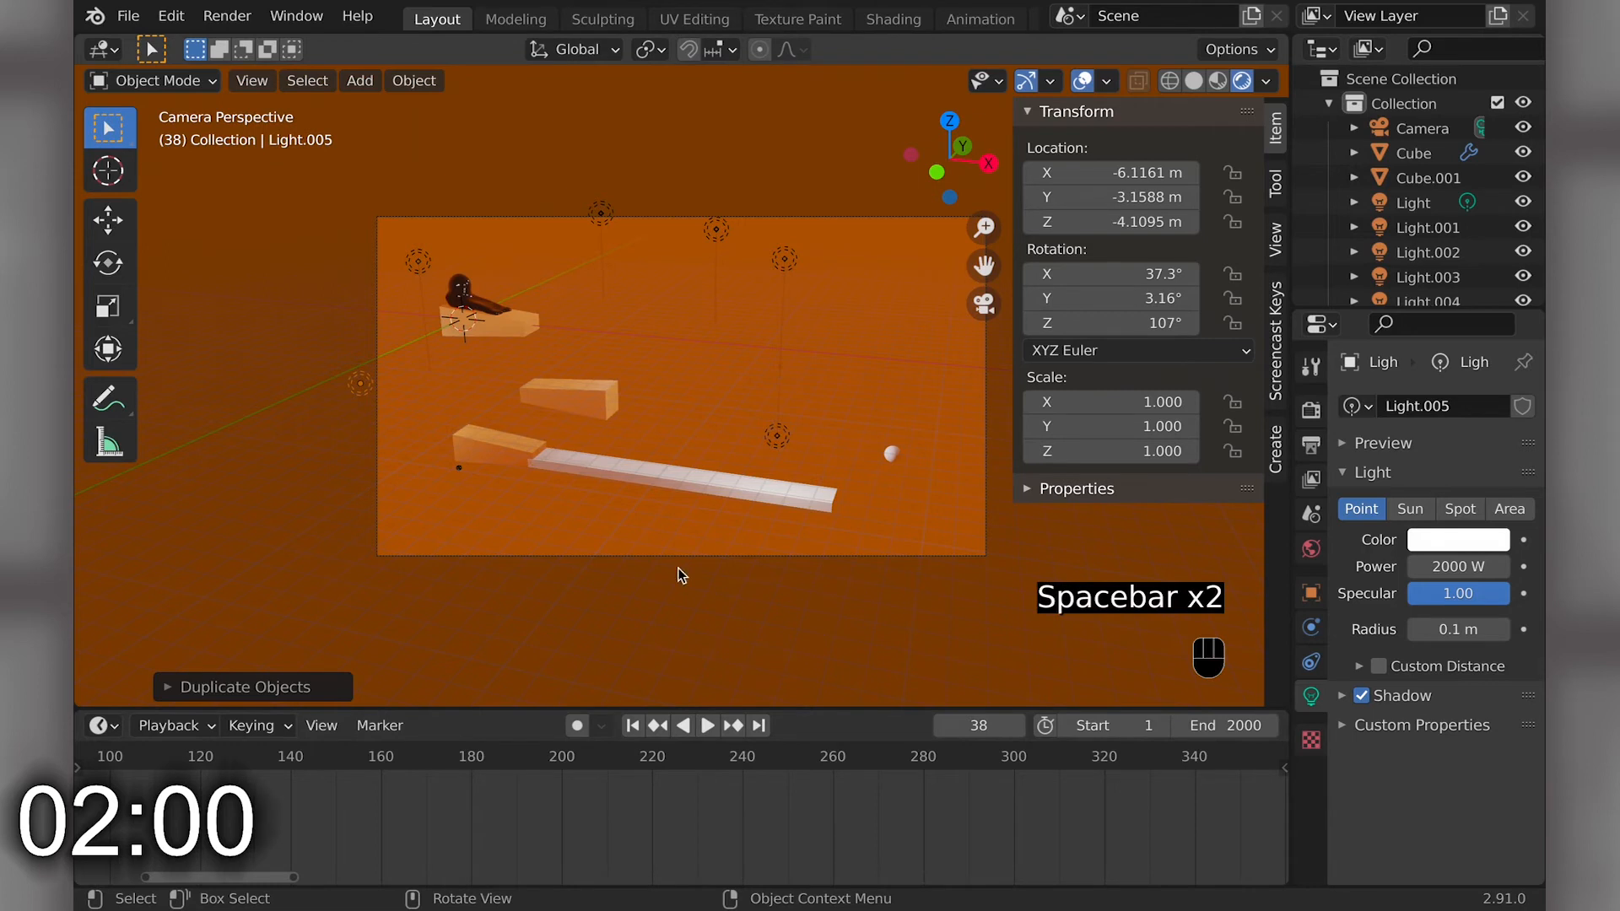
- Add a loop cut near the thick end of the middle ledge and select the small top face beyond the cut
{"action": "scroll", "coordinate": [683, 564], "scroll_direction": "left", "scroll_amount": 5}
{"action": "scroll", "coordinate": [683, 562], "scroll_direction": "up", "scroll_amount": 5, "text": "super"}
{"action": "scroll", "coordinate": [683, 562], "scroll_direction": "right", "scroll_amount": 5, "text": "shift"}
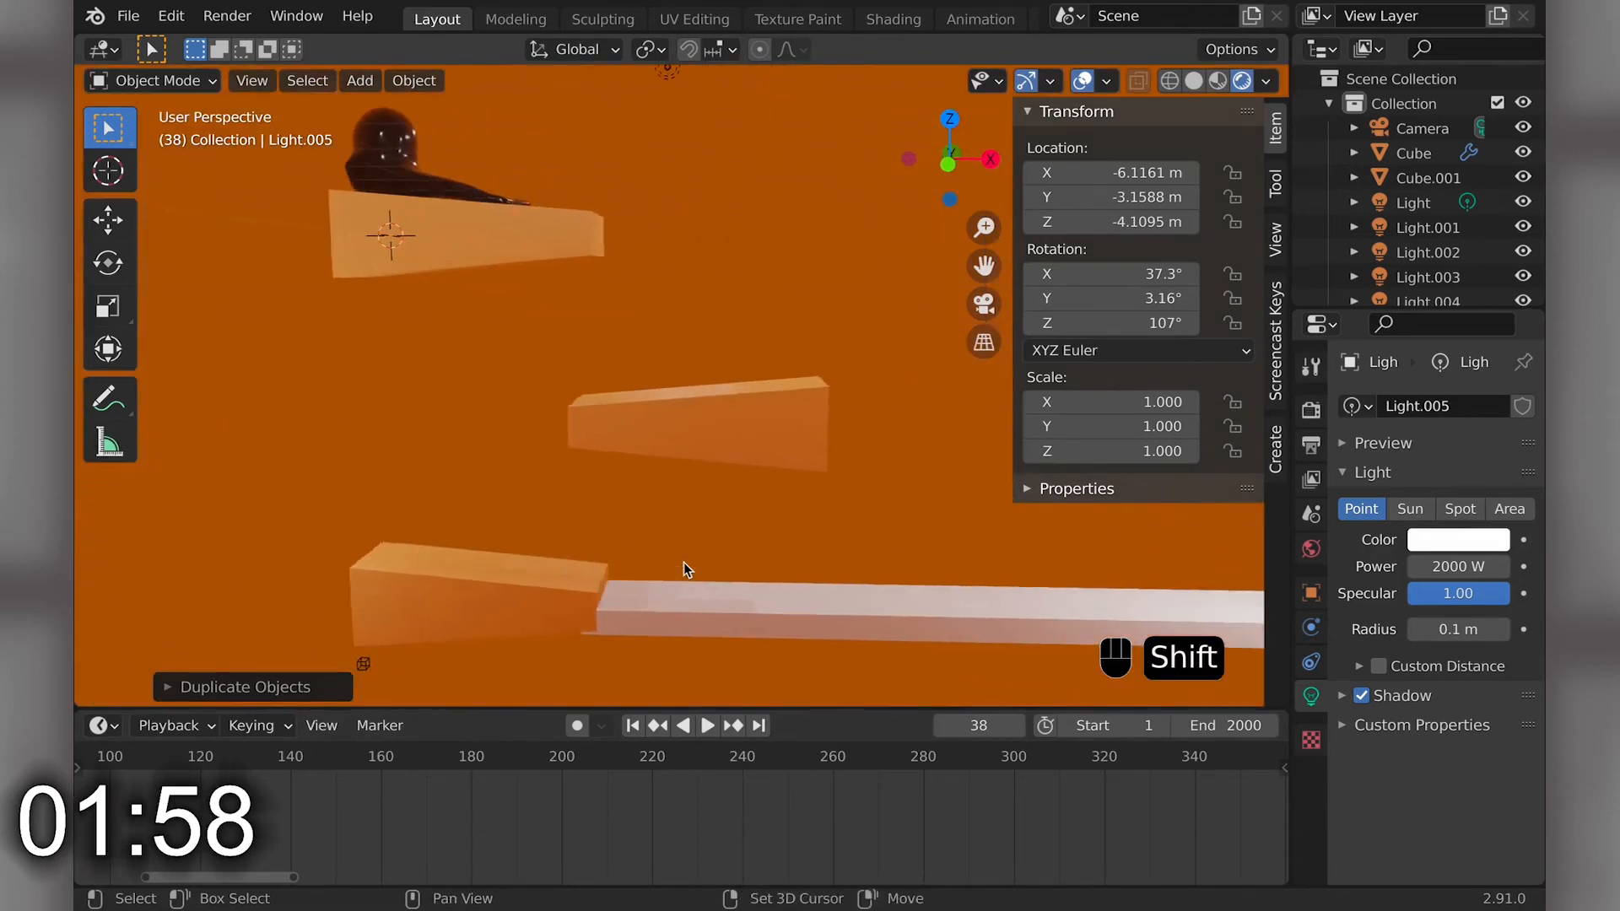
{"action": "left_click", "coordinate": [705, 408]}
{"action": "key", "text": "Tab"}
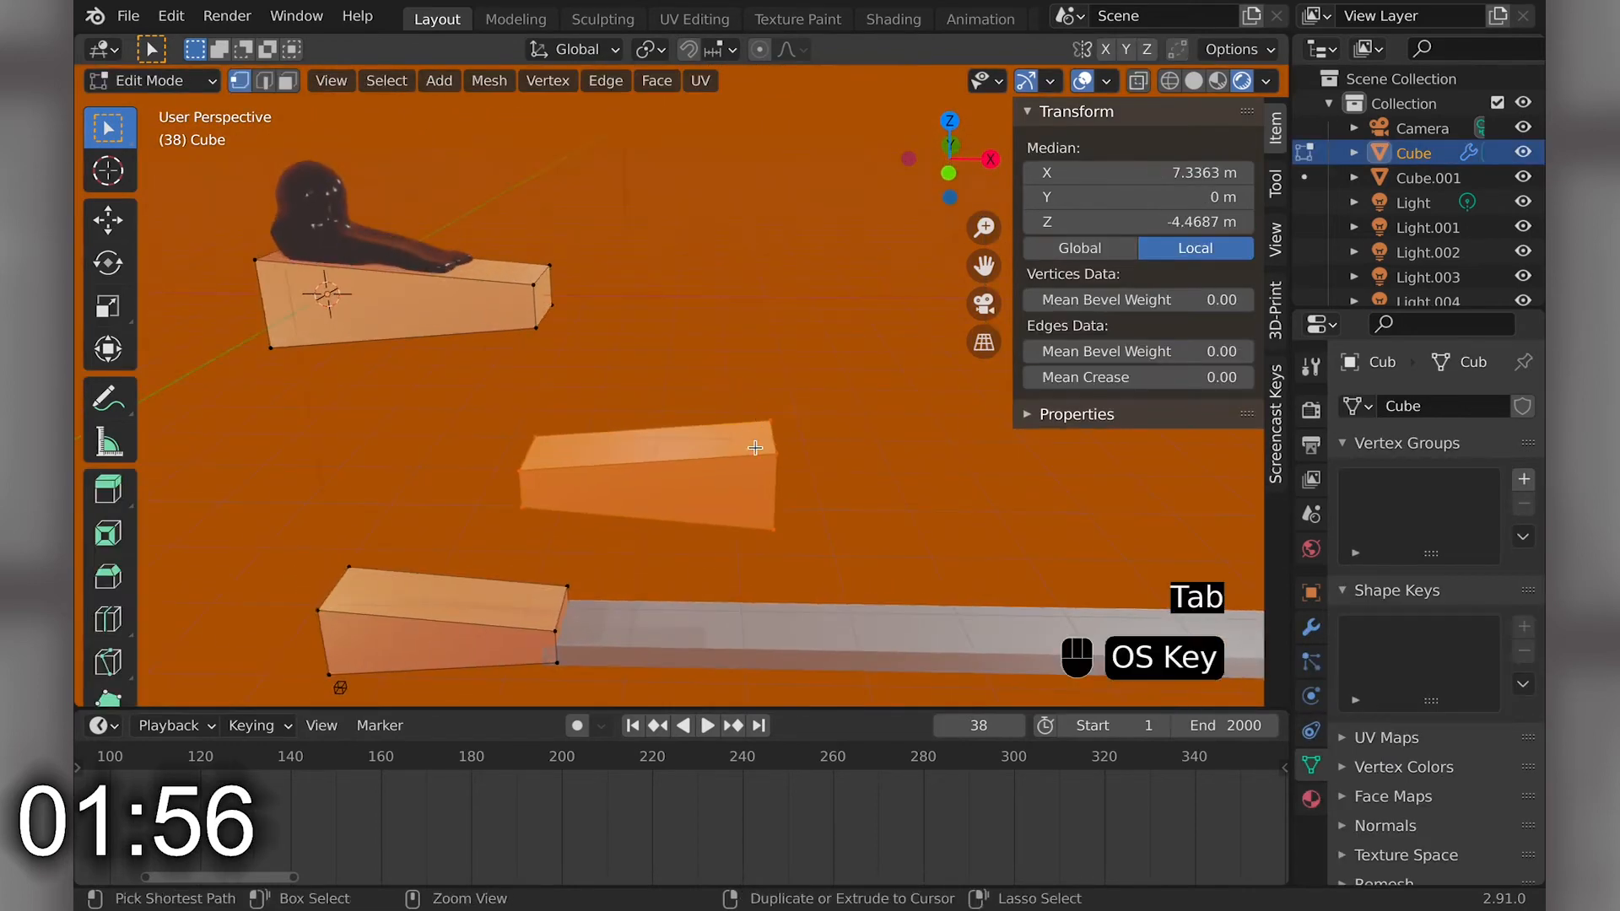
{"action": "key", "text": "super+r"}
{"action": "left_click", "coordinate": [755, 448]}
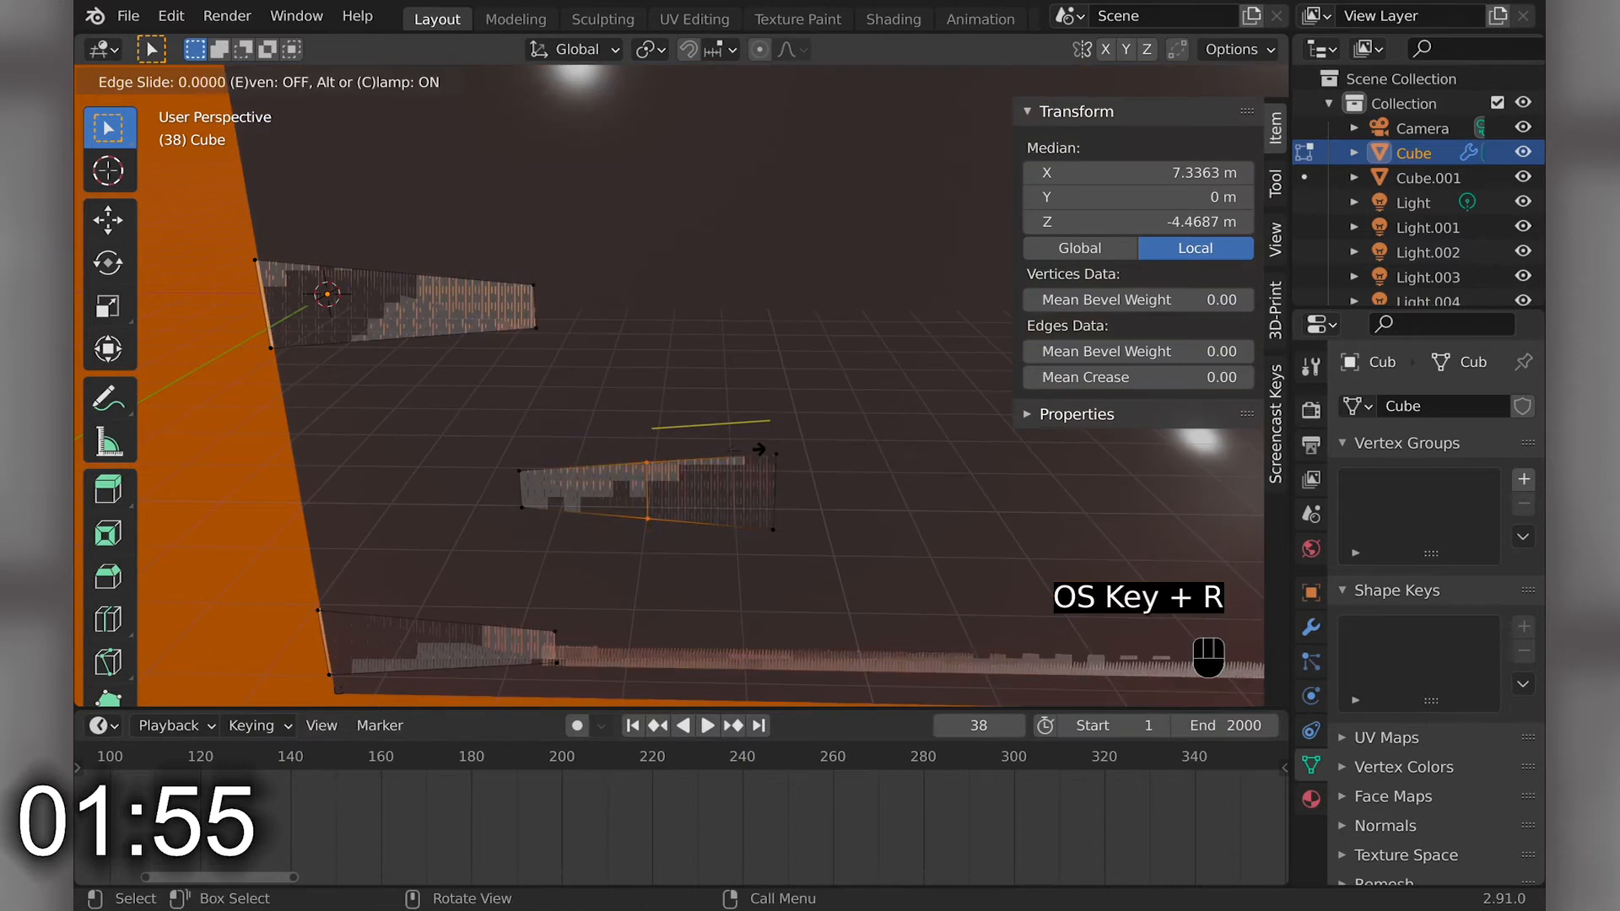
{"action": "left_click", "coordinate": [822, 446]}
{"action": "left_click", "coordinate": [288, 80]}
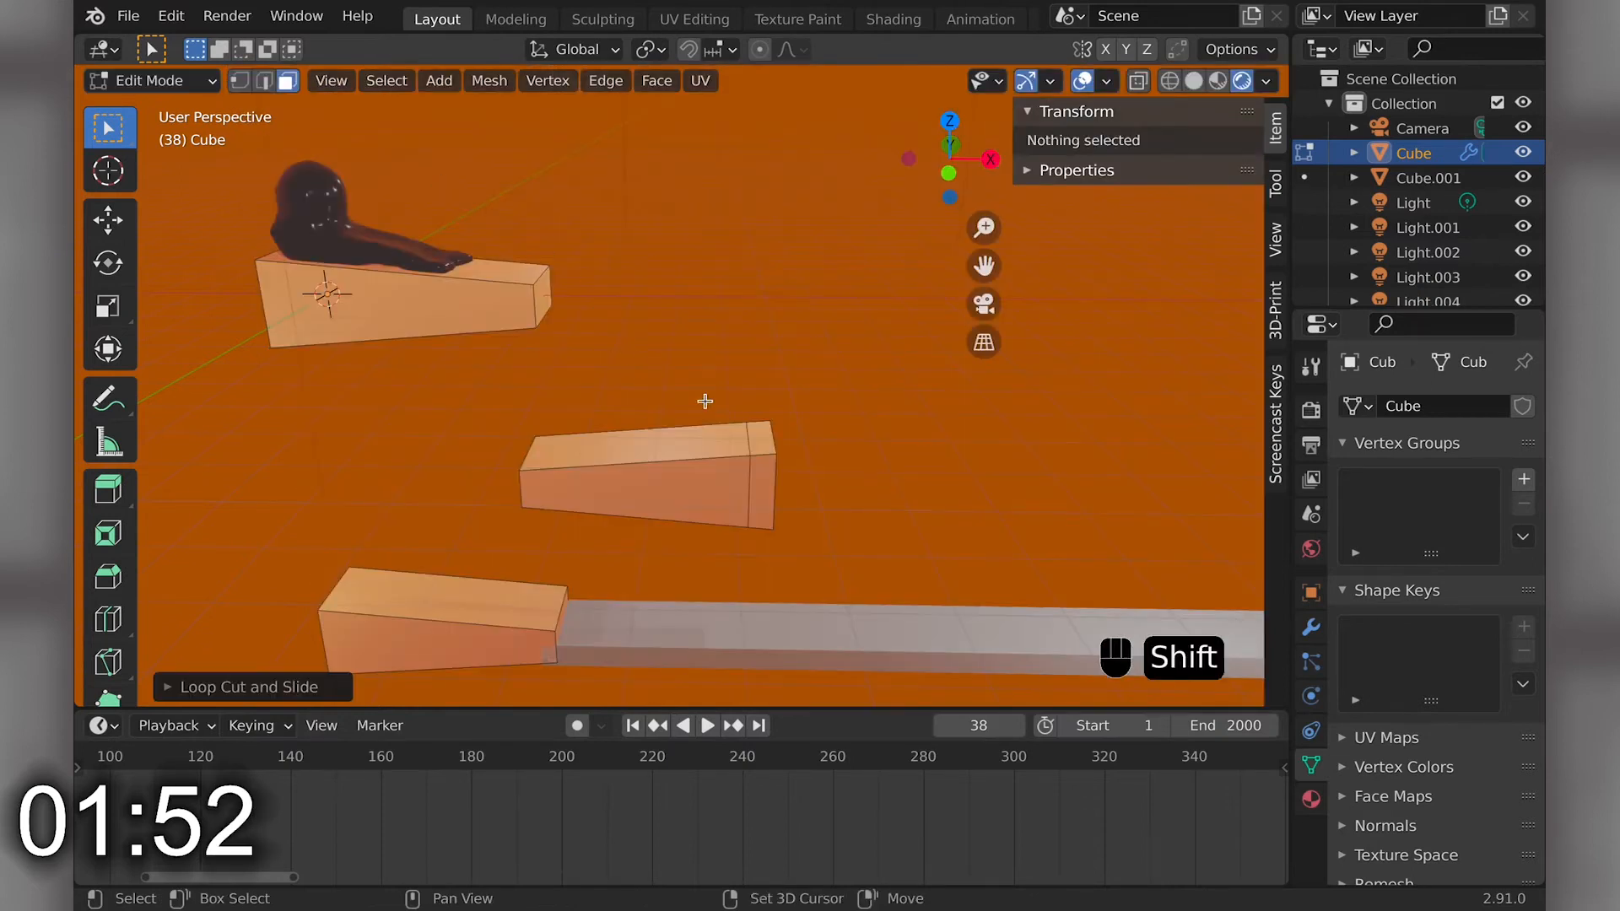
{"action": "left_click", "coordinate": [761, 438]}
{"action": "key", "text": "r"}
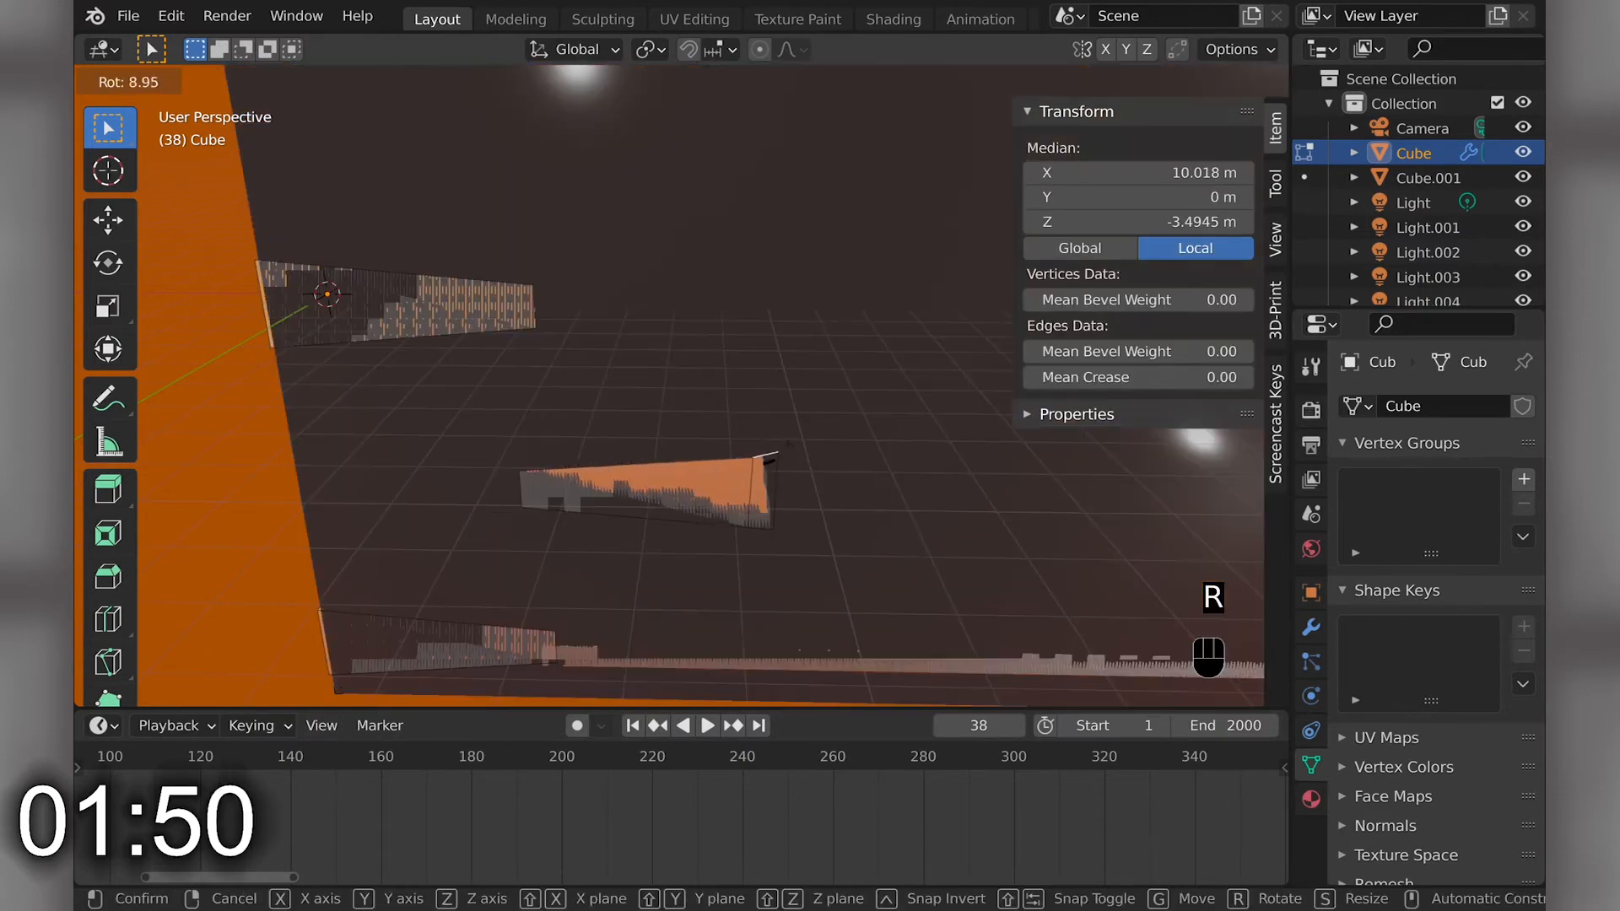
{"action": "key", "text": "super+z"}
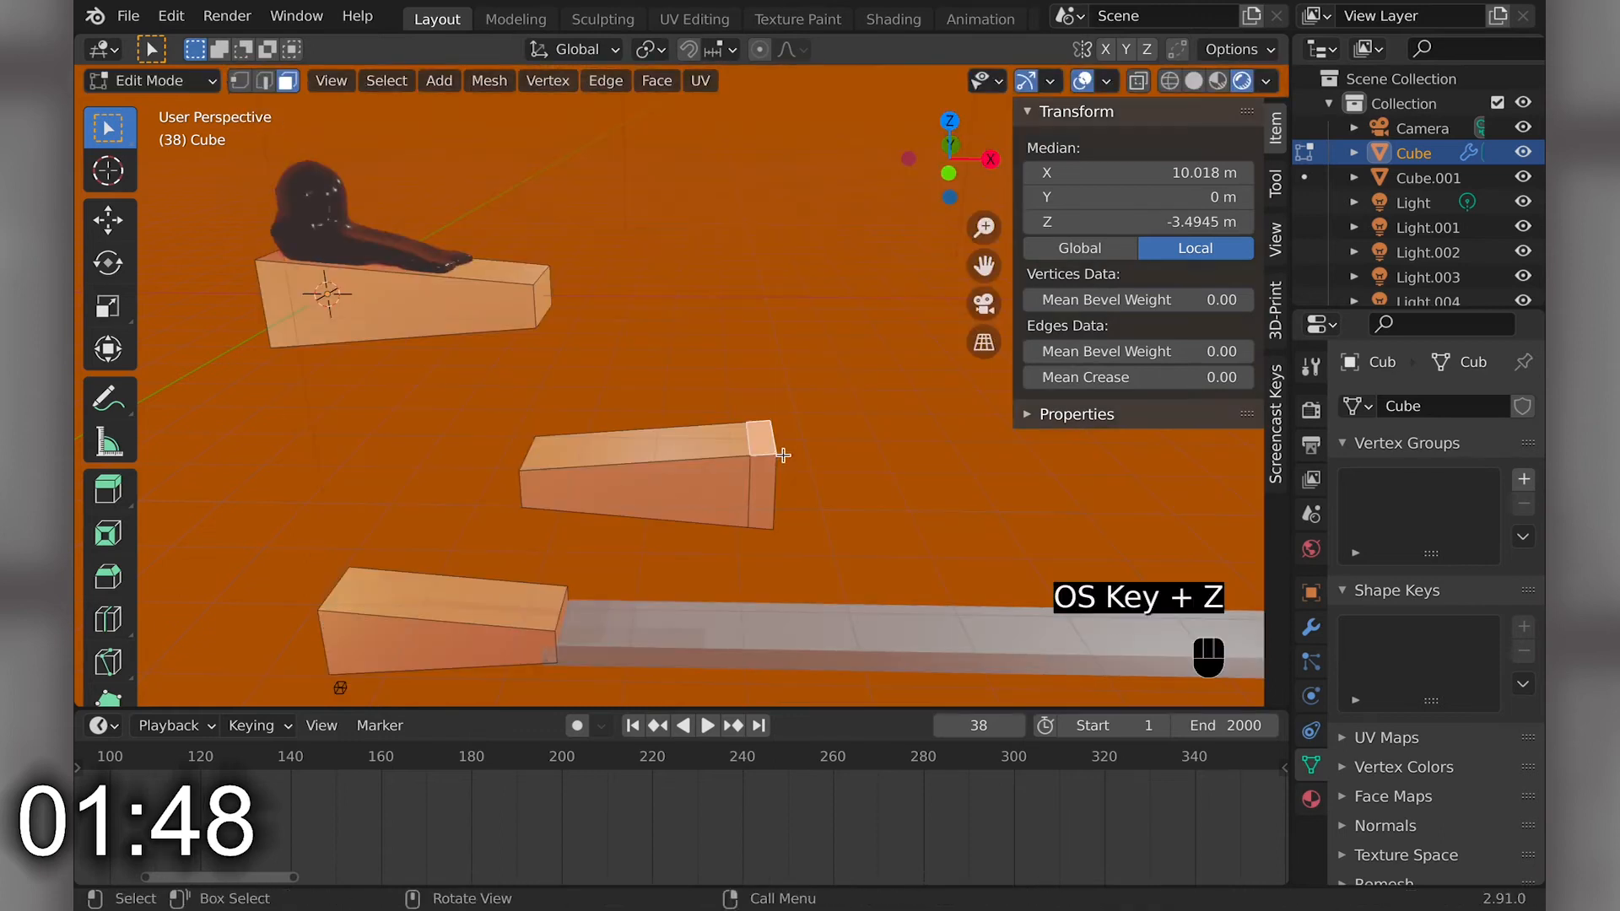
{"action": "key", "text": "r"}
{"action": "key", "text": "super+z"}
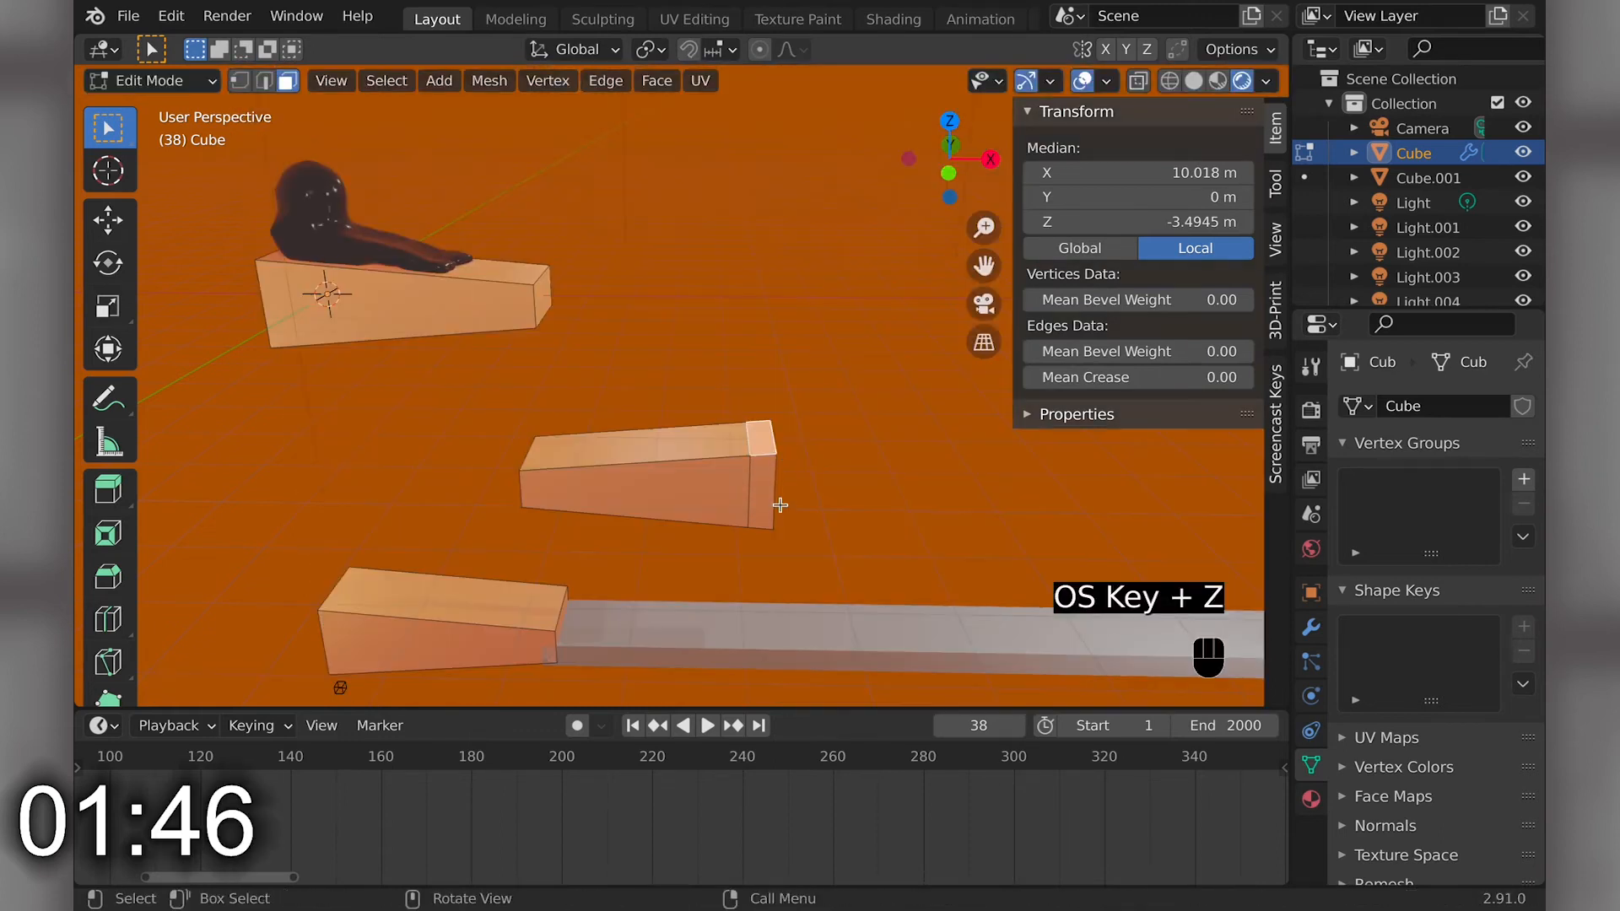
- Extrude the small end face of the middle ledge upward about 0.6 m to form a lip
{"action": "key", "text": "e"}
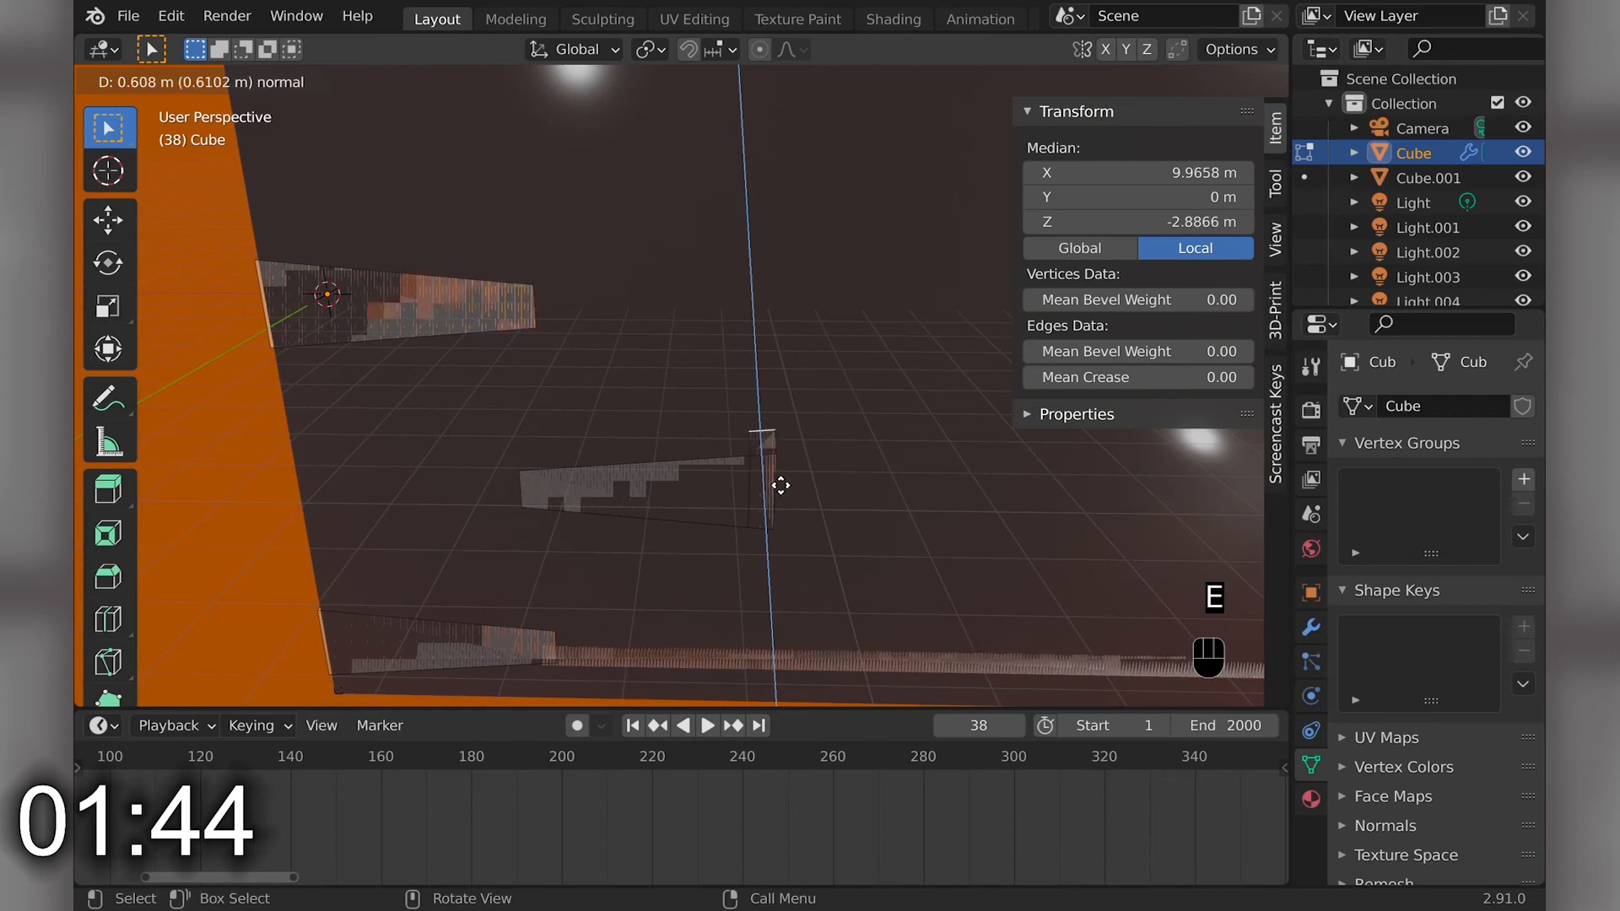
{"action": "left_click", "coordinate": [780, 485]}
{"action": "key", "text": "Tab"}
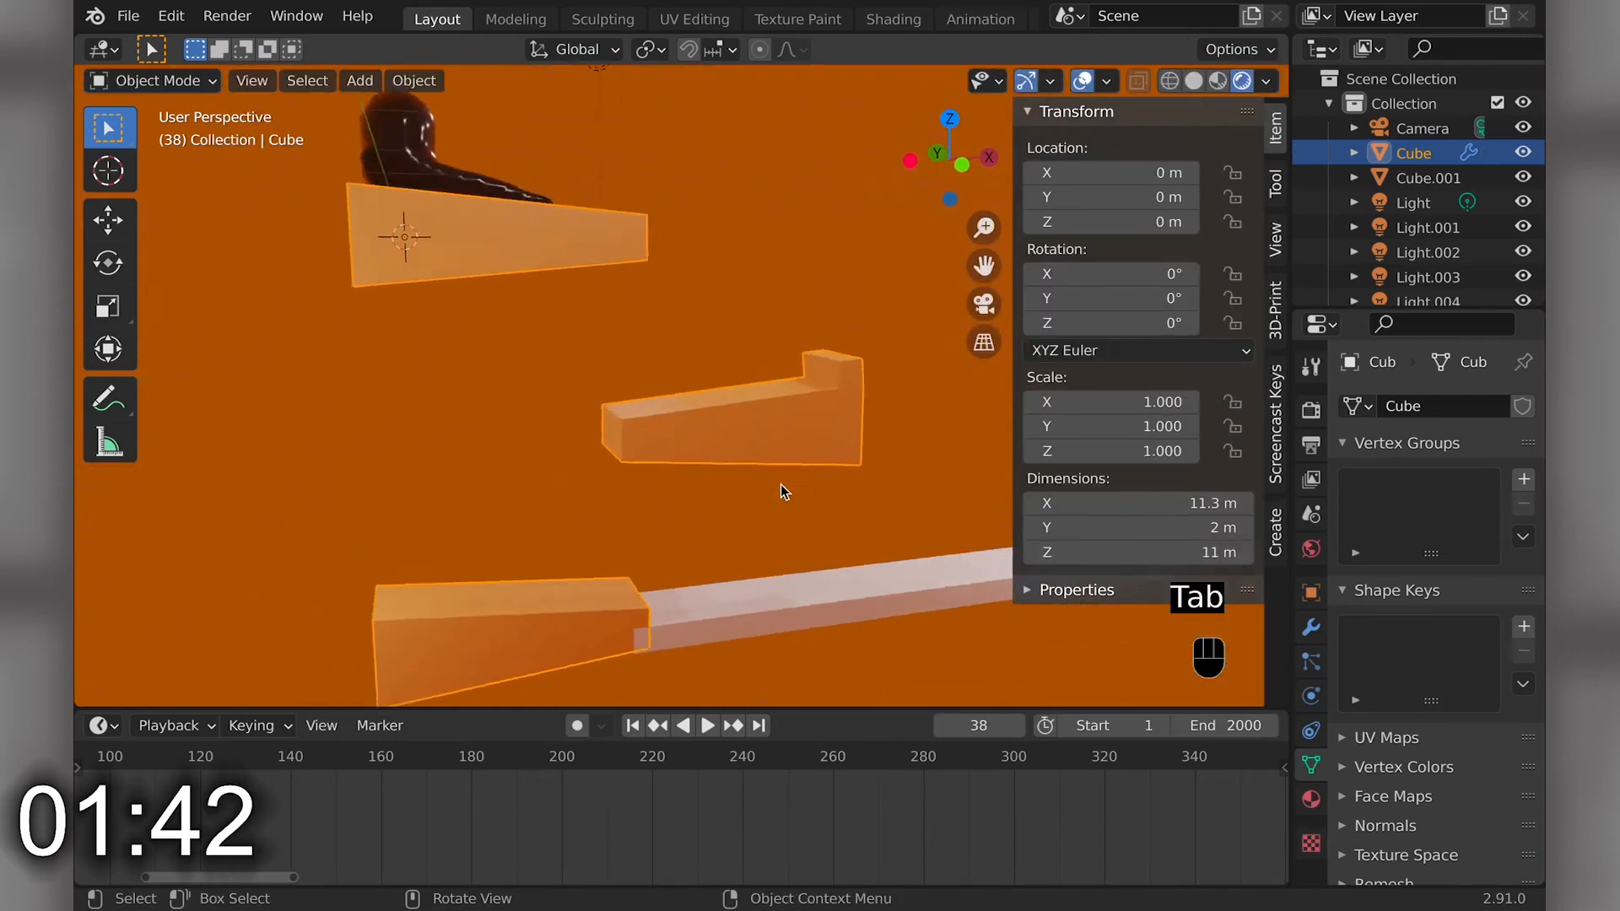
- In front view, shift the lip's top face outward about 0.19 m along X and rotate it slightly
{"action": "scroll", "coordinate": [781, 484], "scroll_direction": "right", "scroll_amount": 5}
{"action": "scroll", "coordinate": [781, 484], "scroll_direction": "right", "scroll_amount": 5, "text": "shift"}
{"action": "key", "text": "KP_1"}
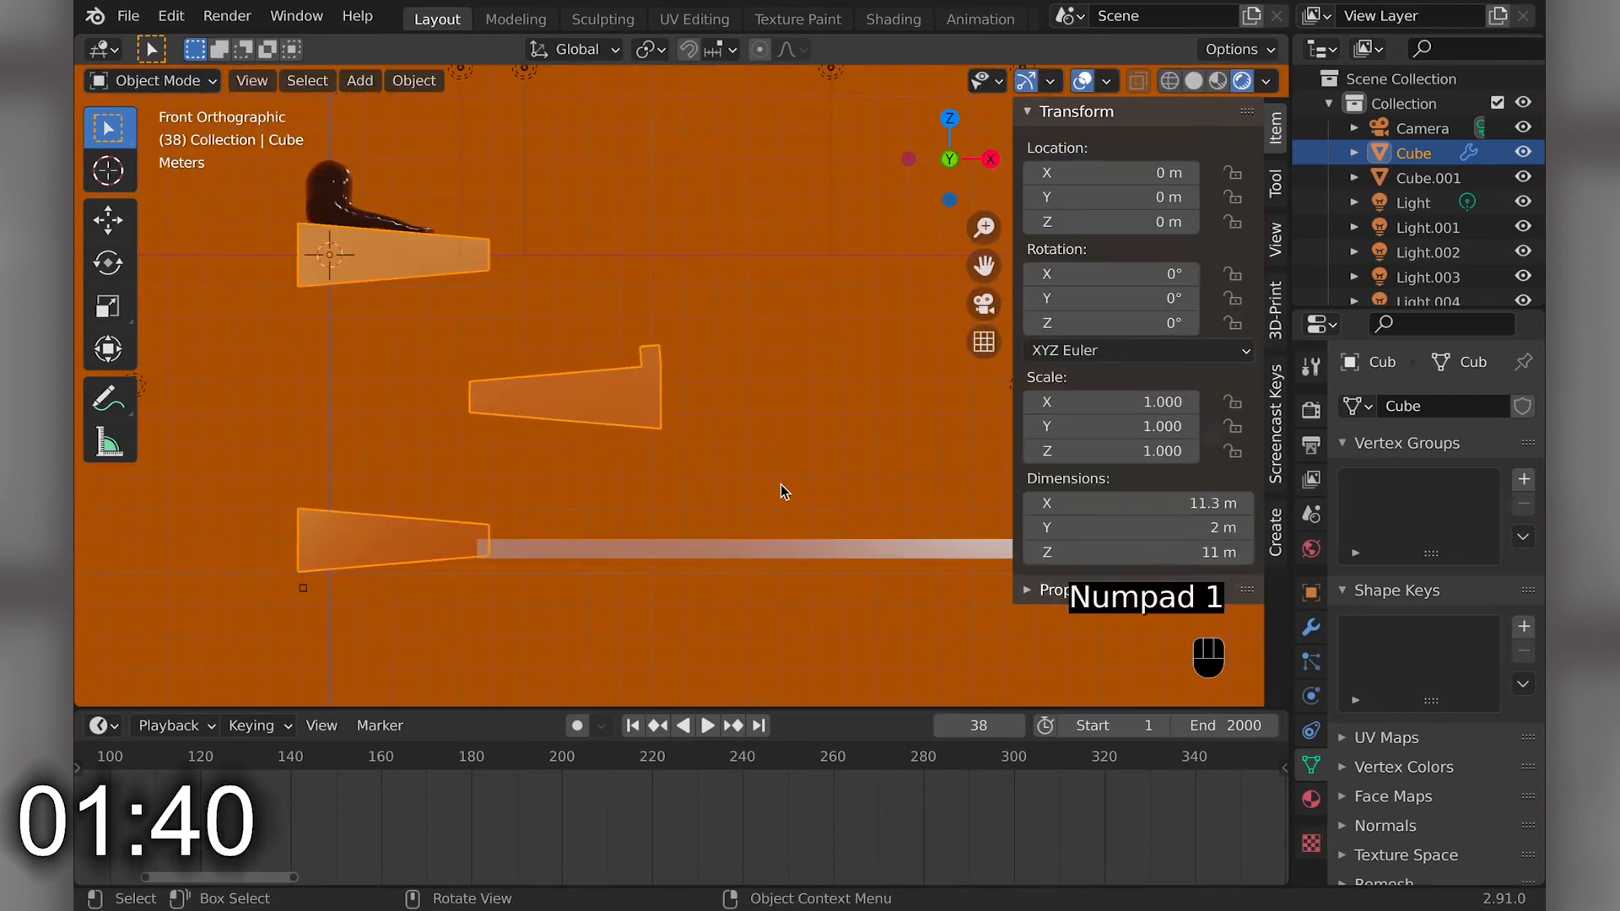
{"action": "key", "text": "Tab"}
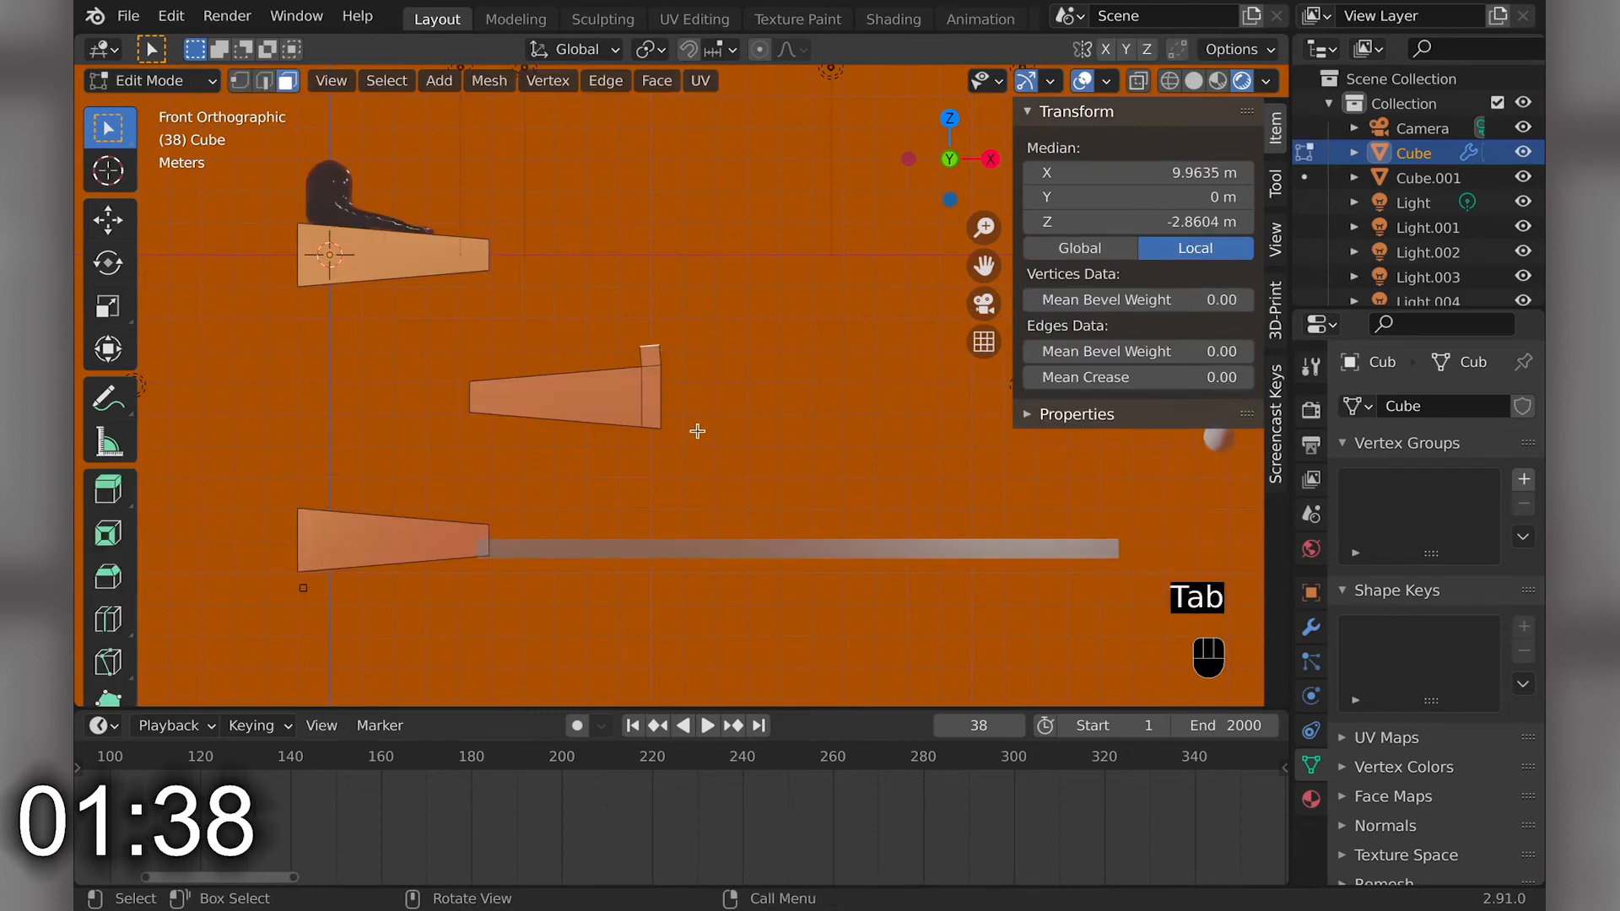
{"action": "key", "text": "g"}
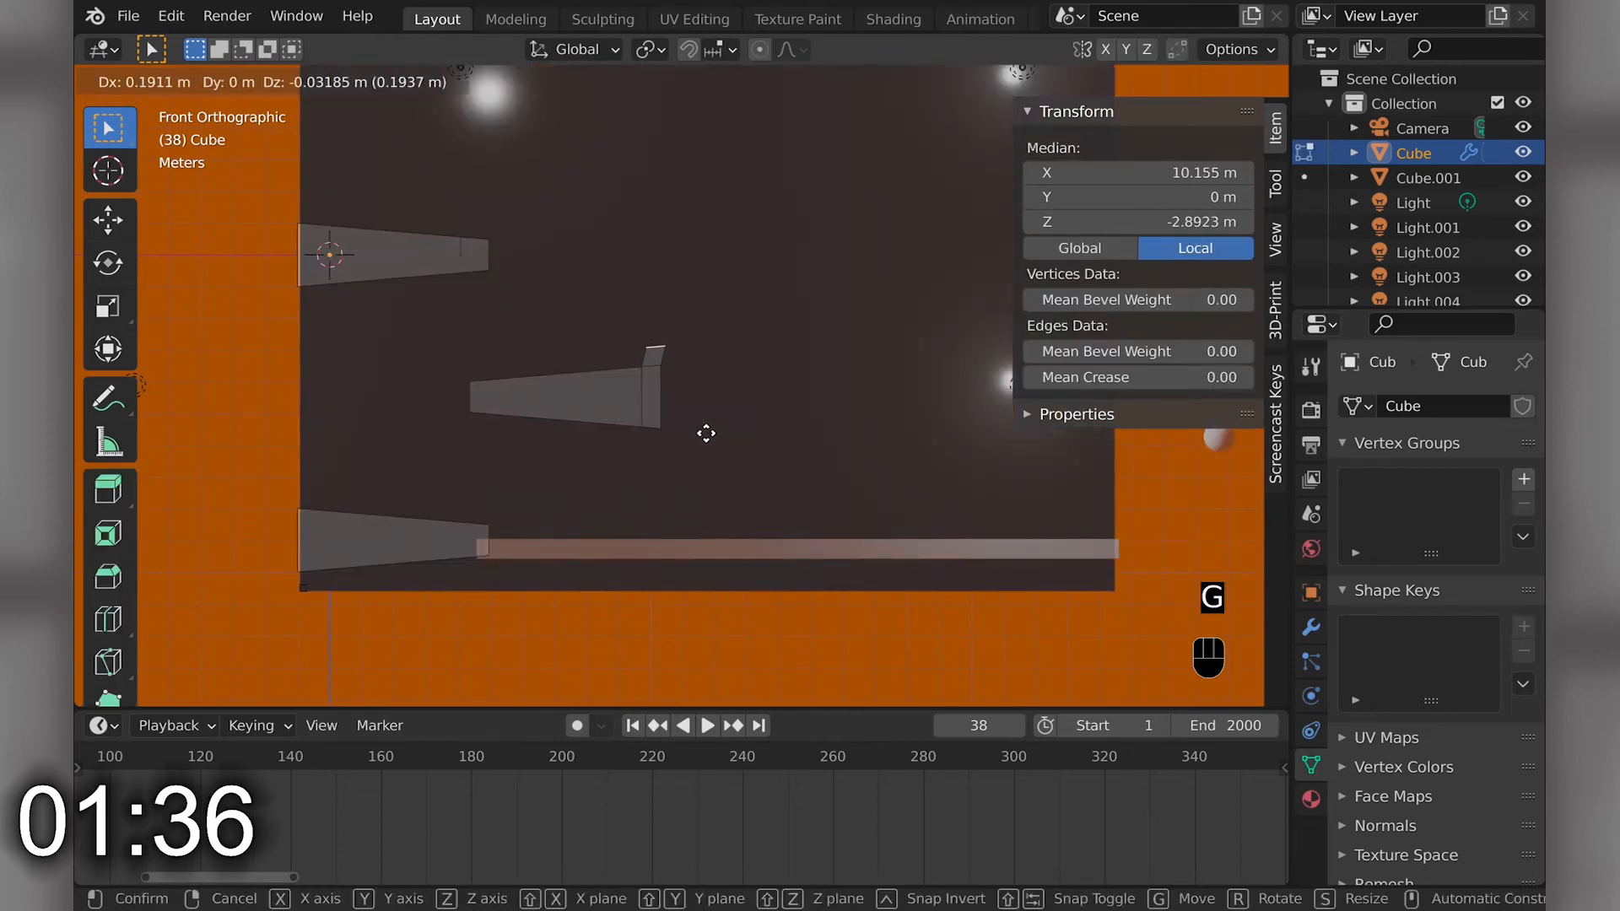
{"action": "left_click", "coordinate": [705, 433]}
{"action": "key", "text": "r"}
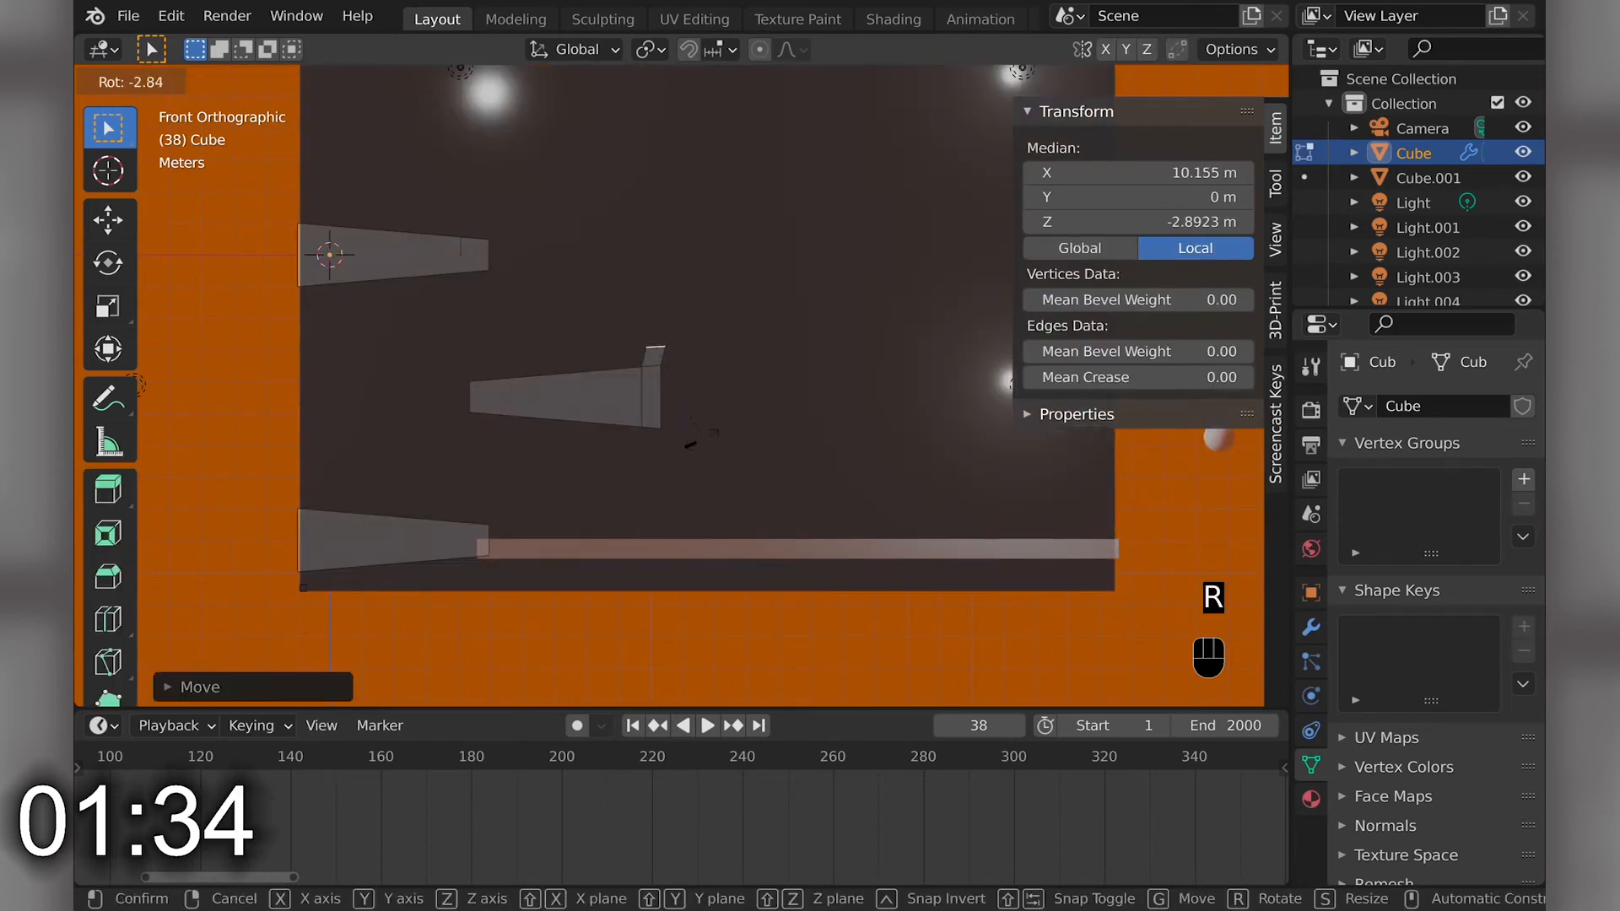
{"action": "left_click", "coordinate": [676, 443]}
{"action": "key", "text": "Tab"}
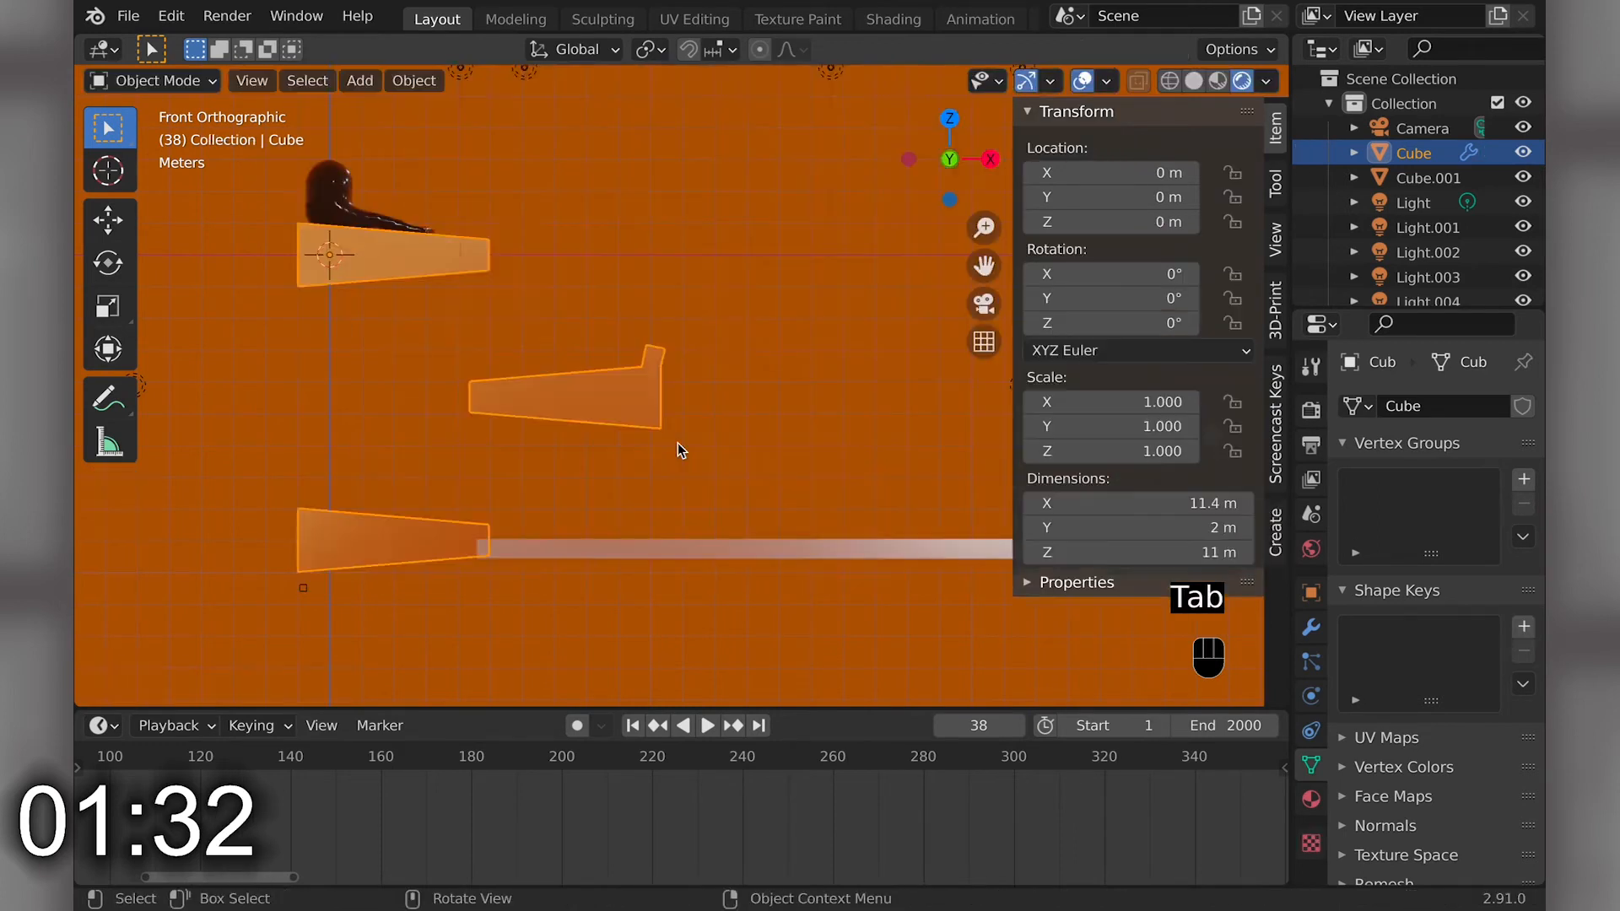
- Examine the lip on the middle ledge and its alignment with the other ledges from several angles
{"action": "scroll", "coordinate": [676, 443], "scroll_direction": "right", "scroll_amount": 5}
{"action": "scroll", "coordinate": [677, 443], "scroll_direction": "left", "scroll_amount": 3}
{"action": "scroll", "coordinate": [677, 443], "scroll_direction": "down", "scroll_amount": 5, "text": "super"}
{"action": "scroll", "coordinate": [676, 443], "scroll_direction": "right", "scroll_amount": 5}
{"action": "scroll", "coordinate": [677, 443], "scroll_direction": "right", "scroll_amount": 5}
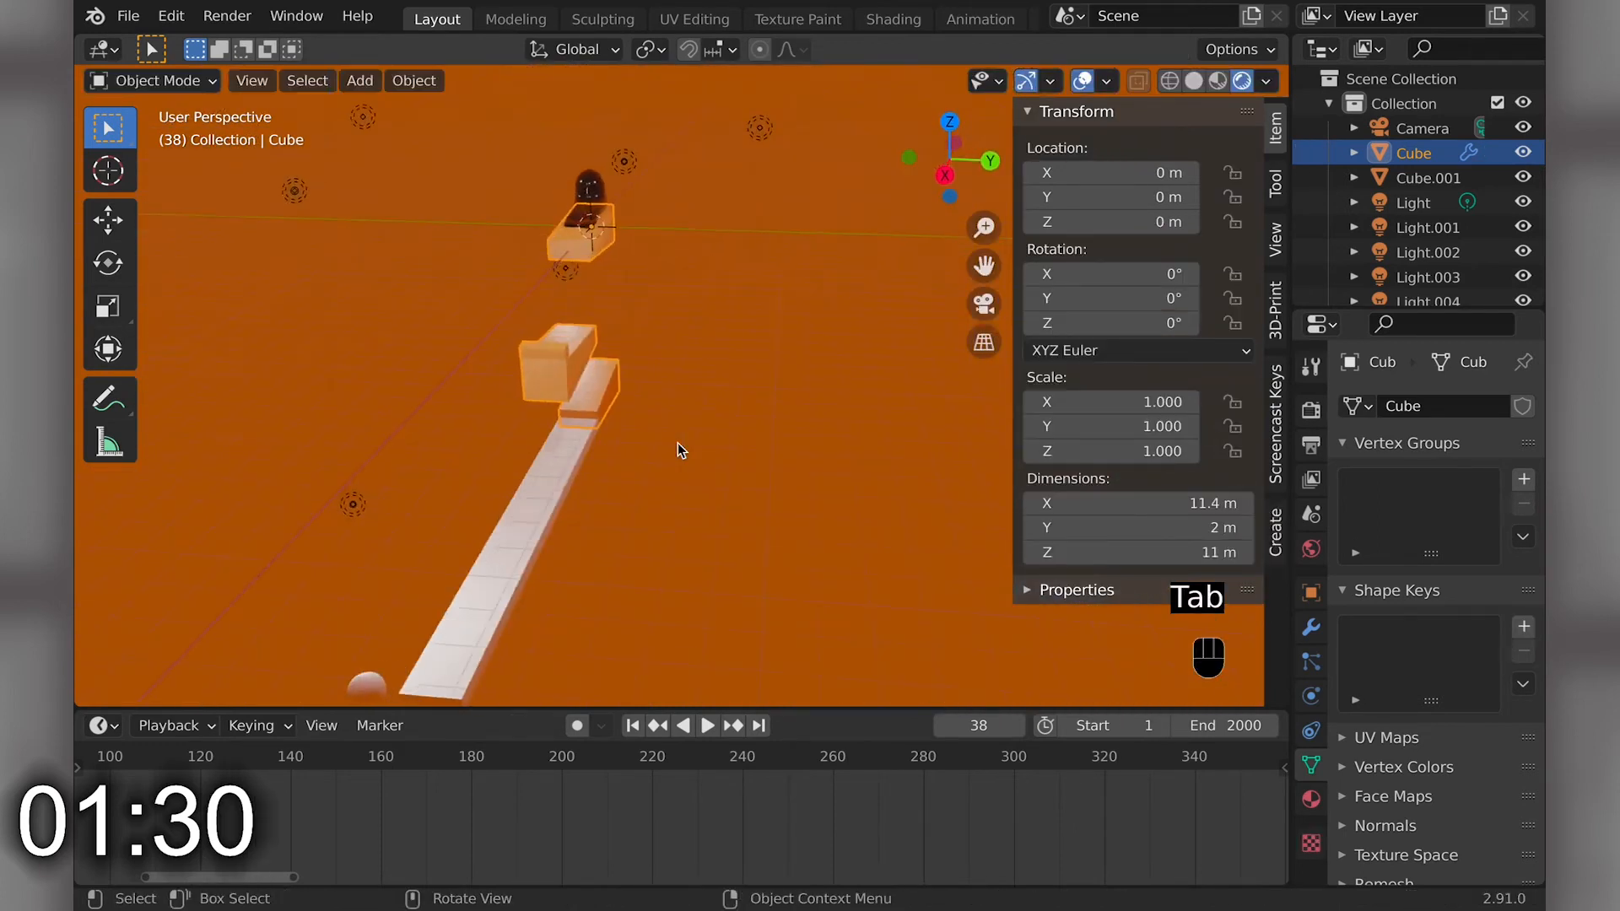
{"action": "scroll", "coordinate": [677, 443], "scroll_direction": "left", "scroll_amount": 10}
{"action": "scroll", "coordinate": [677, 443], "scroll_direction": "left", "scroll_amount": 4, "text": "shift"}
{"action": "scroll", "coordinate": [677, 443], "scroll_direction": "down", "scroll_amount": 2, "text": "shift"}
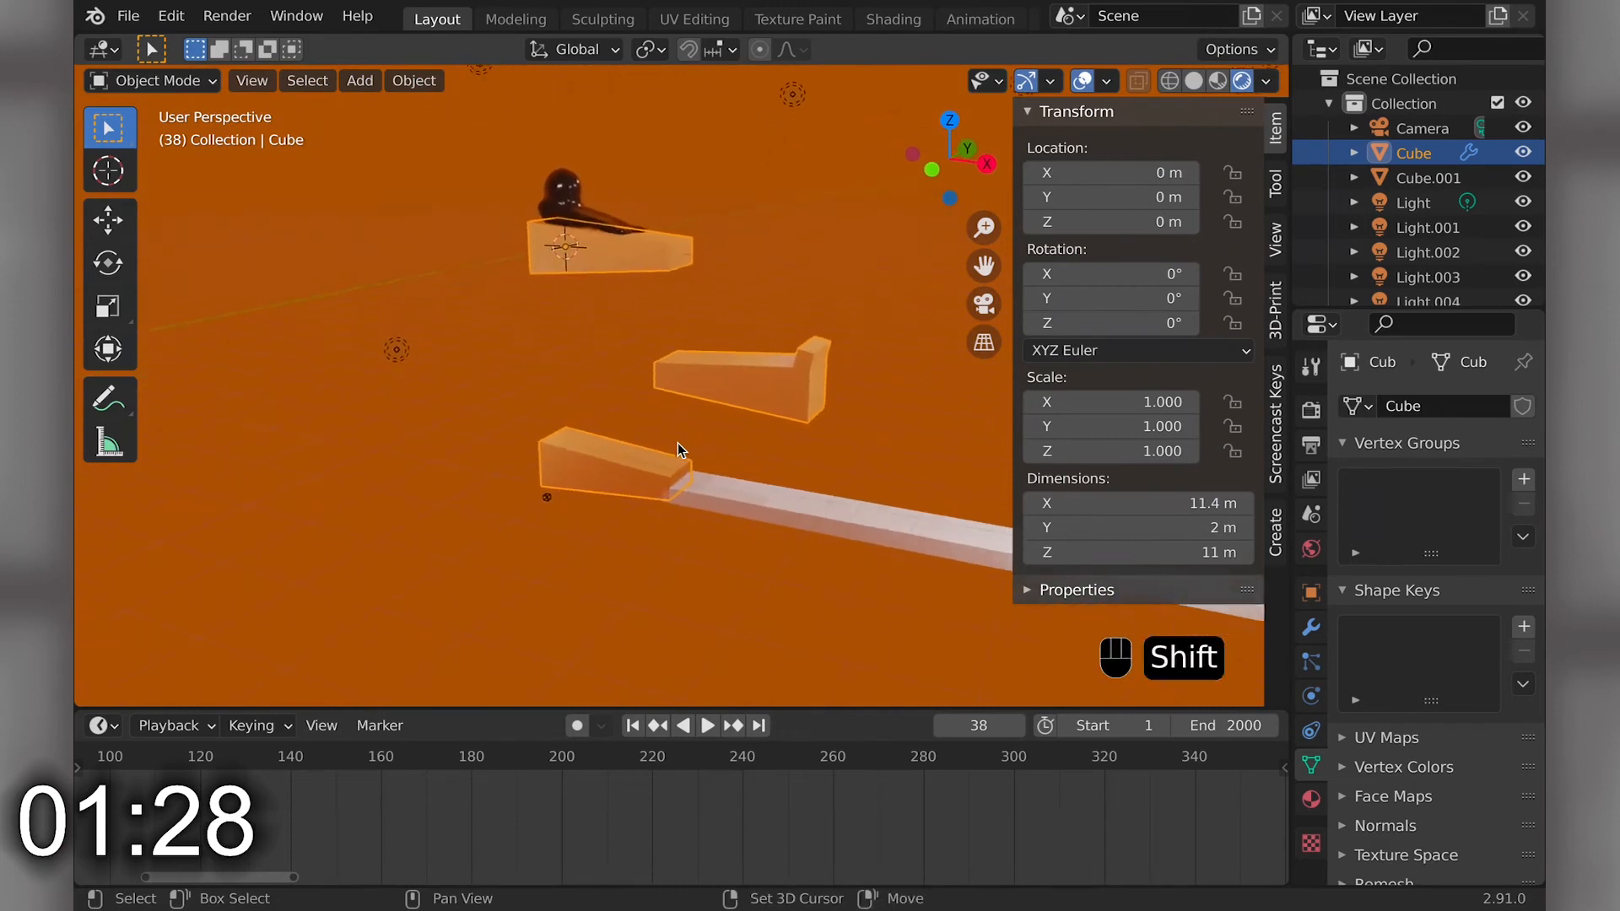
{"action": "scroll", "coordinate": [677, 443], "scroll_direction": "right", "scroll_amount": 4, "text": "shift"}
{"action": "scroll", "coordinate": [676, 442], "scroll_direction": "right", "scroll_amount": 10}
{"action": "scroll", "coordinate": [677, 443], "scroll_direction": "left", "scroll_amount": 10}
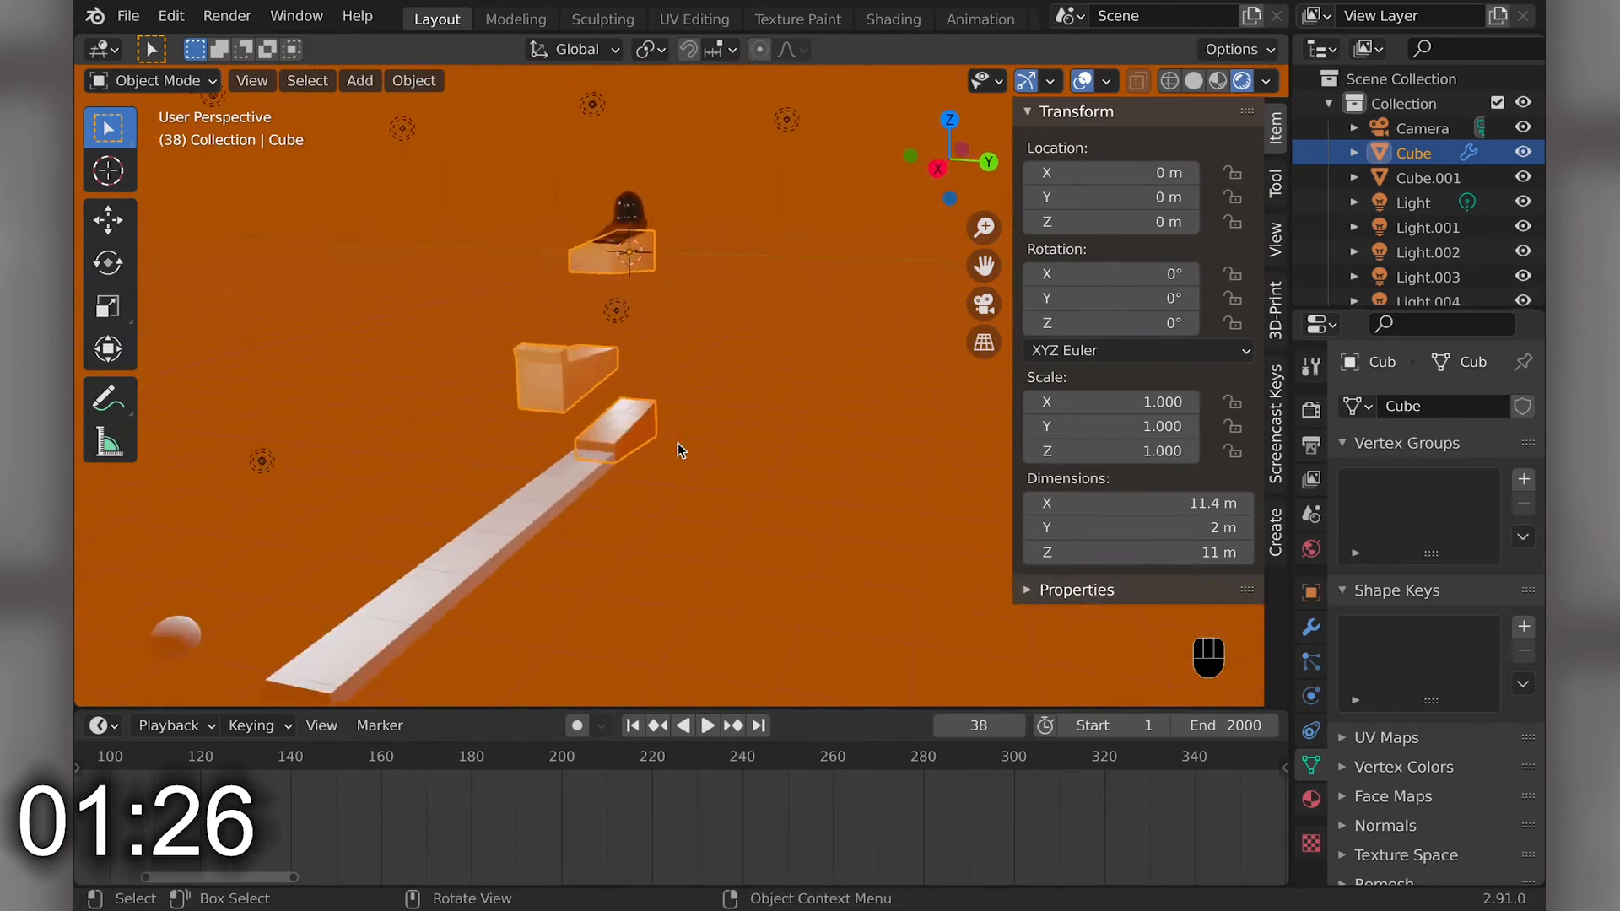
{"action": "scroll", "coordinate": [685, 368], "scroll_direction": "left", "scroll_amount": 3}
{"action": "scroll", "coordinate": [660, 411], "scroll_direction": "down", "scroll_amount": 3, "text": "super"}
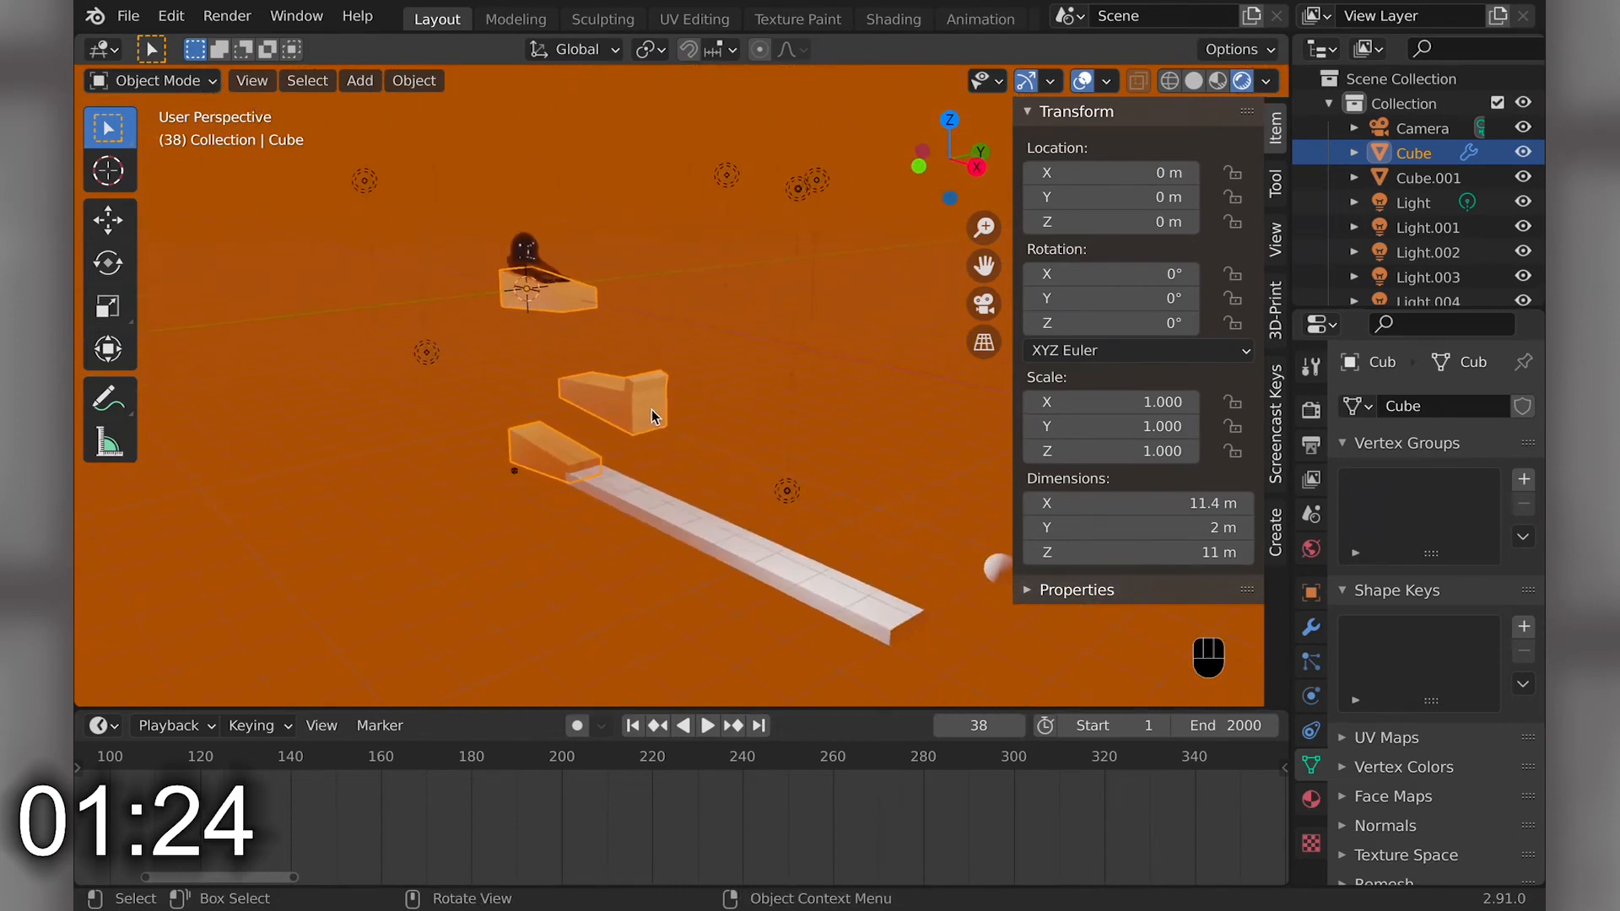
{"action": "scroll", "coordinate": [629, 407], "scroll_direction": "left", "scroll_amount": 5}
{"action": "scroll", "coordinate": [639, 405], "scroll_direction": "right", "scroll_amount": 4}
{"action": "scroll", "coordinate": [639, 405], "scroll_direction": "right", "scroll_amount": 2}
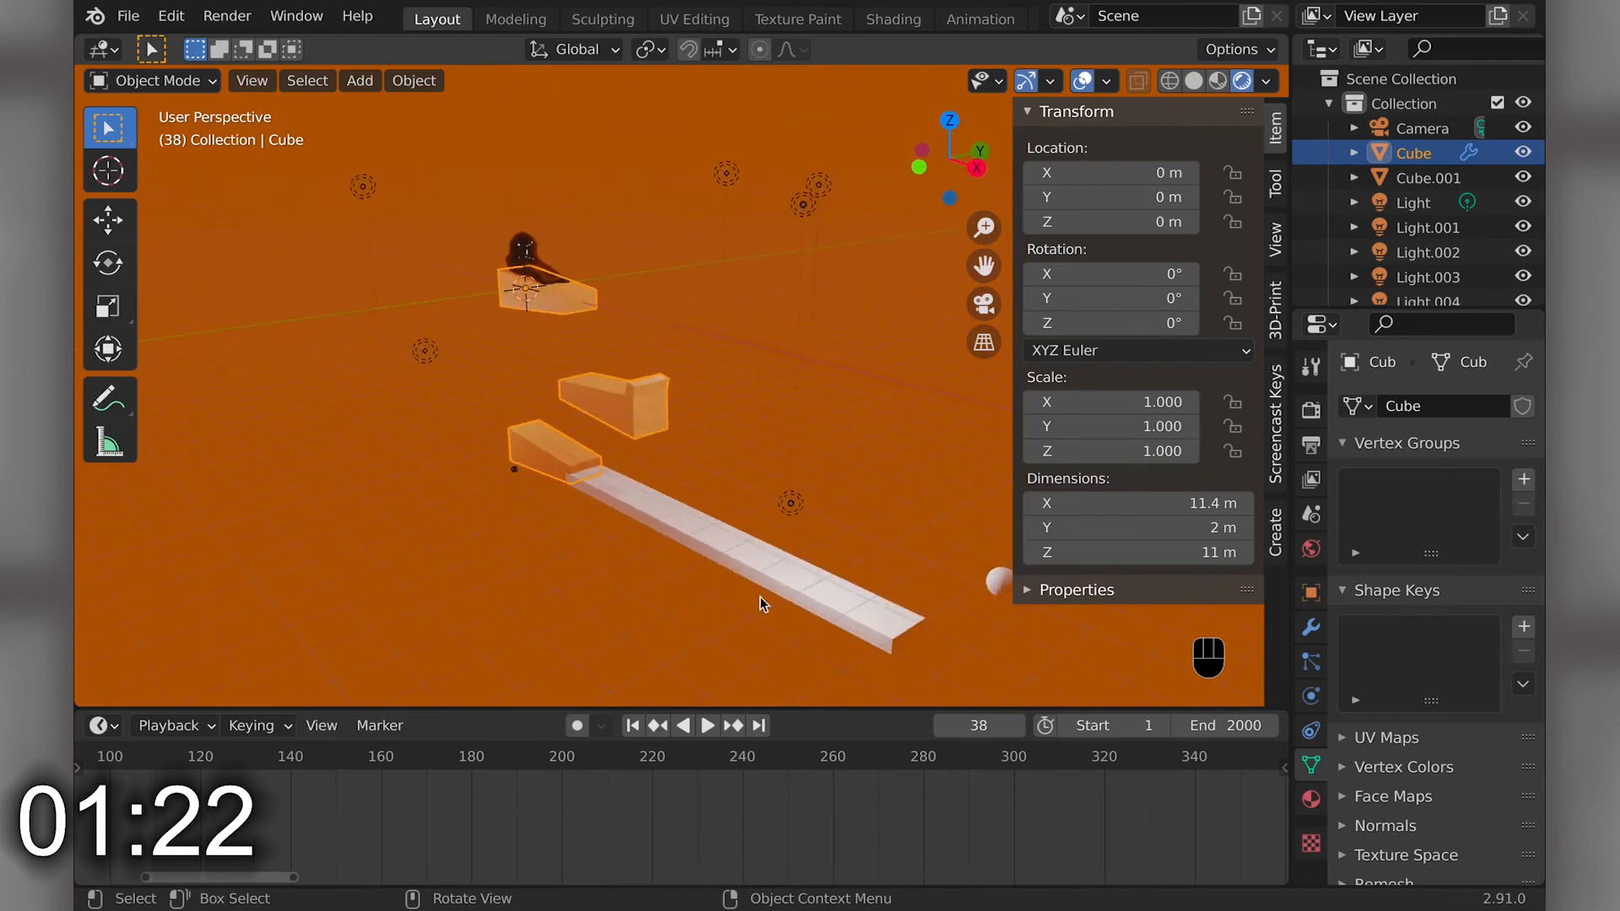
- Select the long plane below the ledges and inspect it from several angles
{"action": "left_click", "coordinate": [782, 577]}
{"action": "scroll", "coordinate": [782, 577], "scroll_direction": "right", "scroll_amount": 5}
{"action": "scroll", "coordinate": [782, 577], "scroll_direction": "left", "scroll_amount": 2}
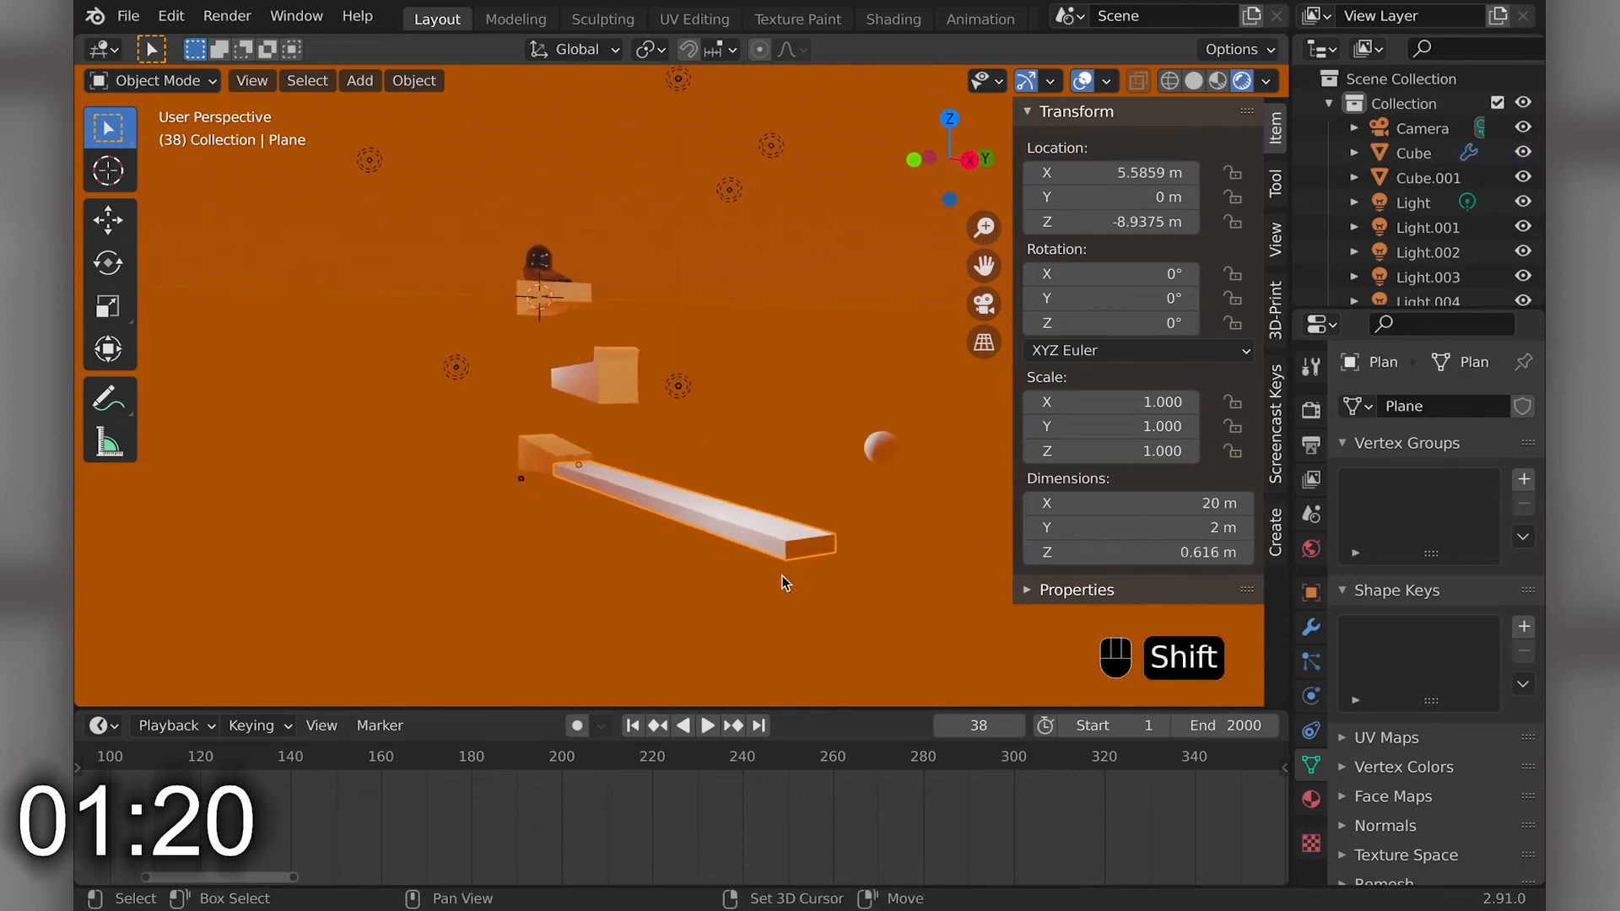
{"action": "scroll", "coordinate": [782, 577], "scroll_direction": "right", "scroll_amount": 3, "text": "shift"}
{"action": "scroll", "coordinate": [782, 575], "scroll_direction": "left", "scroll_amount": 4}
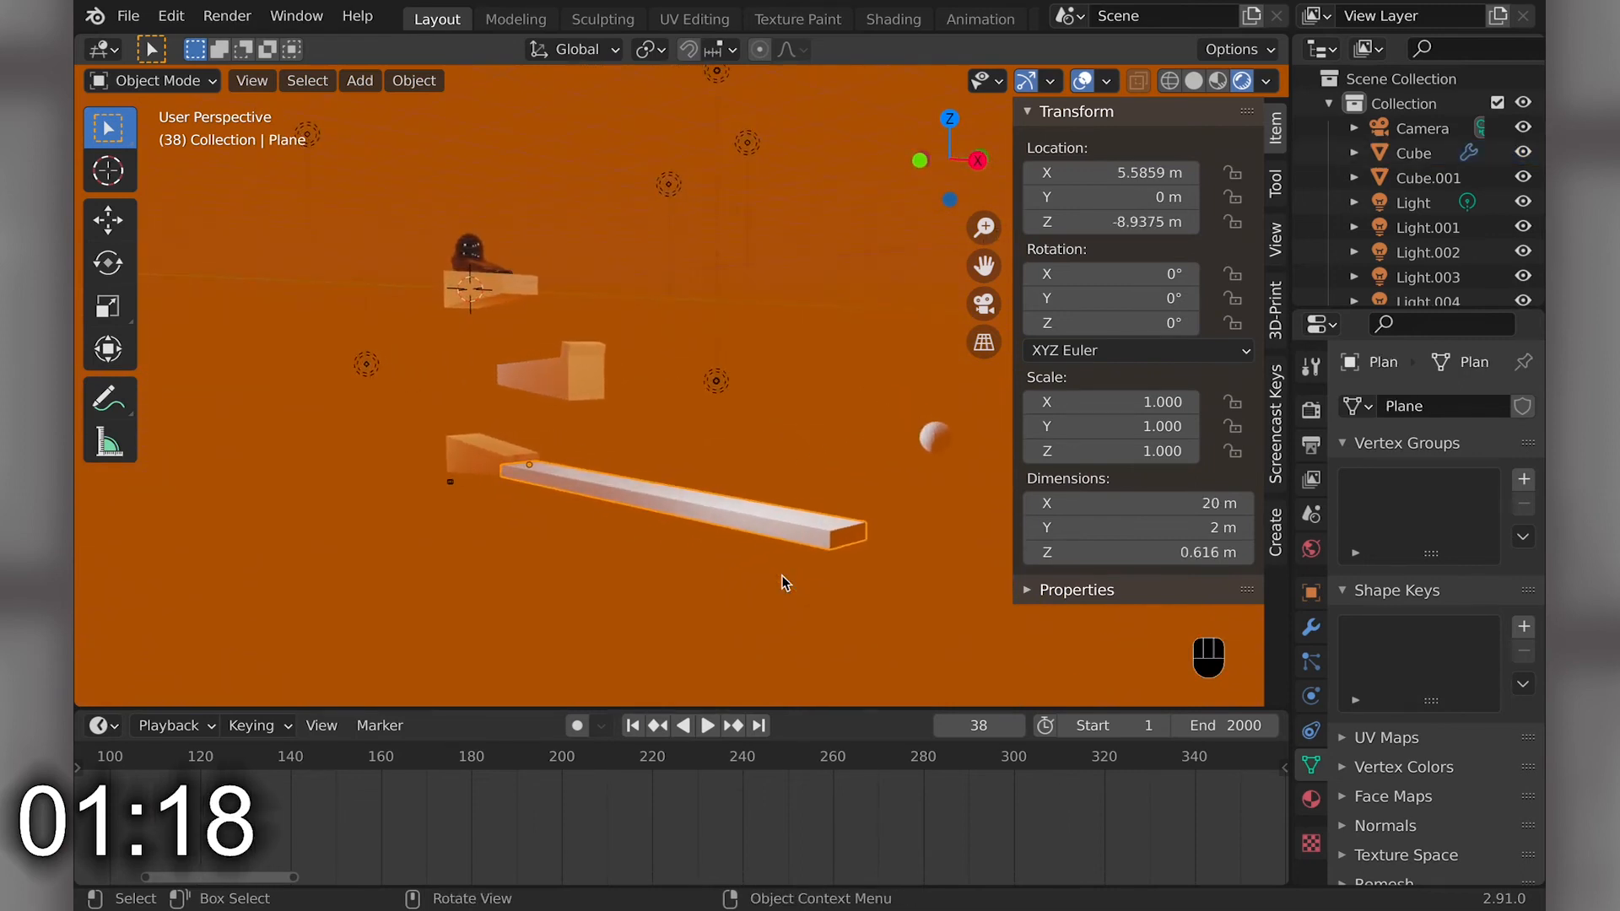
{"action": "scroll", "coordinate": [782, 576], "scroll_direction": "left", "scroll_amount": 3}
{"action": "scroll", "coordinate": [782, 575], "scroll_direction": "left", "scroll_amount": 4}
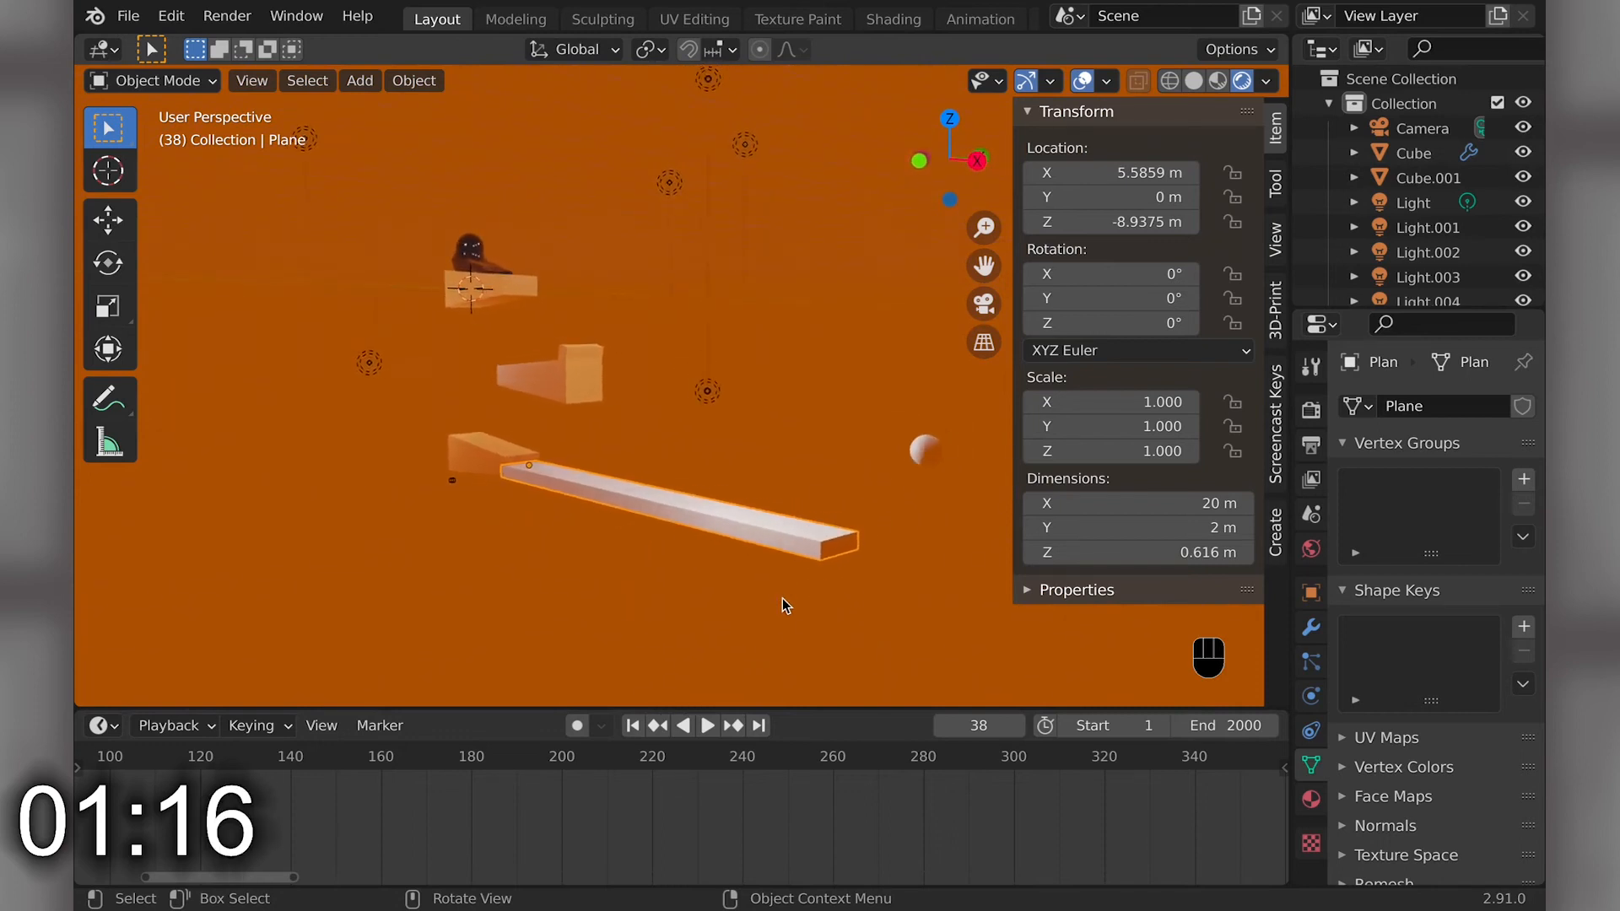
- Play the animation briefly and move the current frame to 256
{"action": "key", "text": "space"}
{"action": "key", "text": "space"}
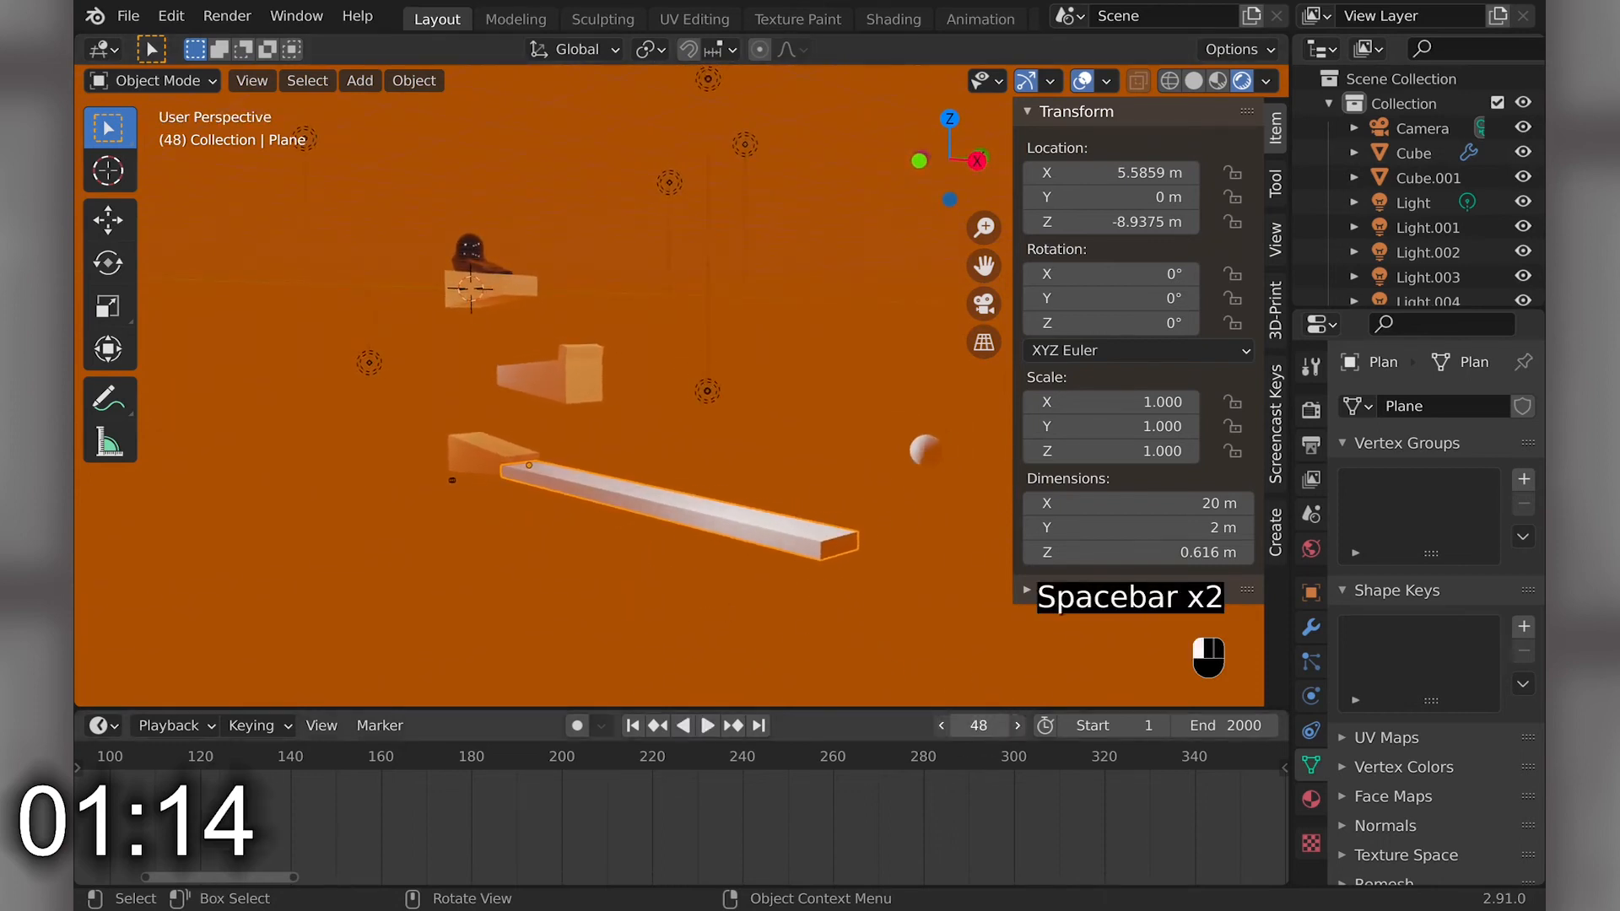
{"action": "left_click_drag", "start_coordinate": [769, 757], "coordinate": [997, 725]}
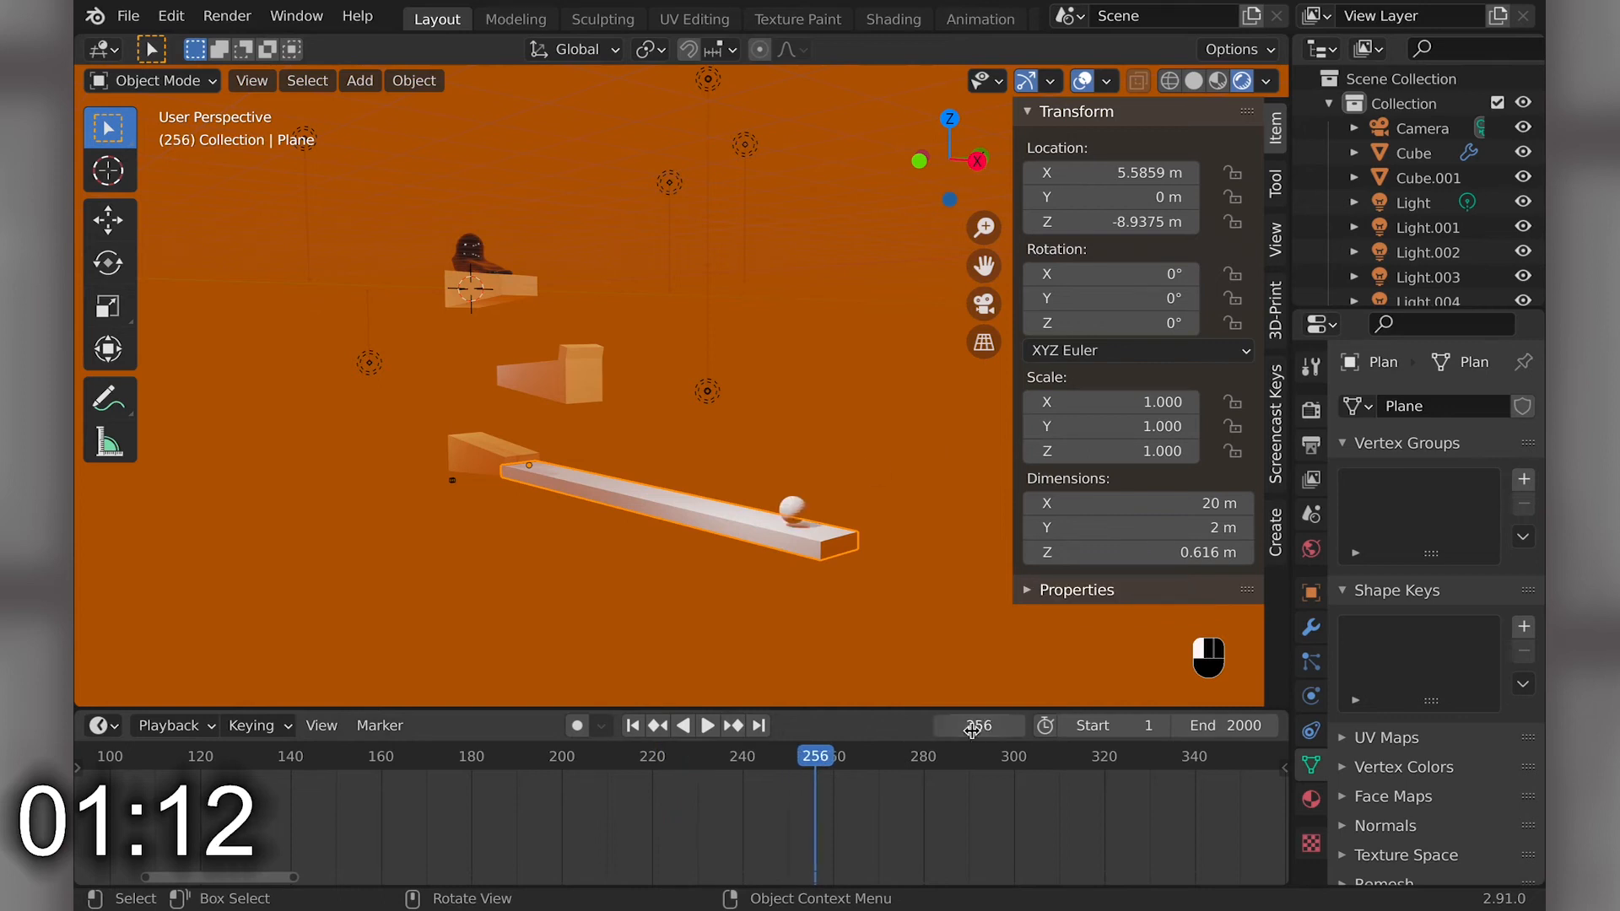
- Select the small sphere above the end of the long plane and shade it smooth
{"action": "right_click", "coordinate": [792, 511]}
{"action": "left_click", "coordinate": [699, 486]}
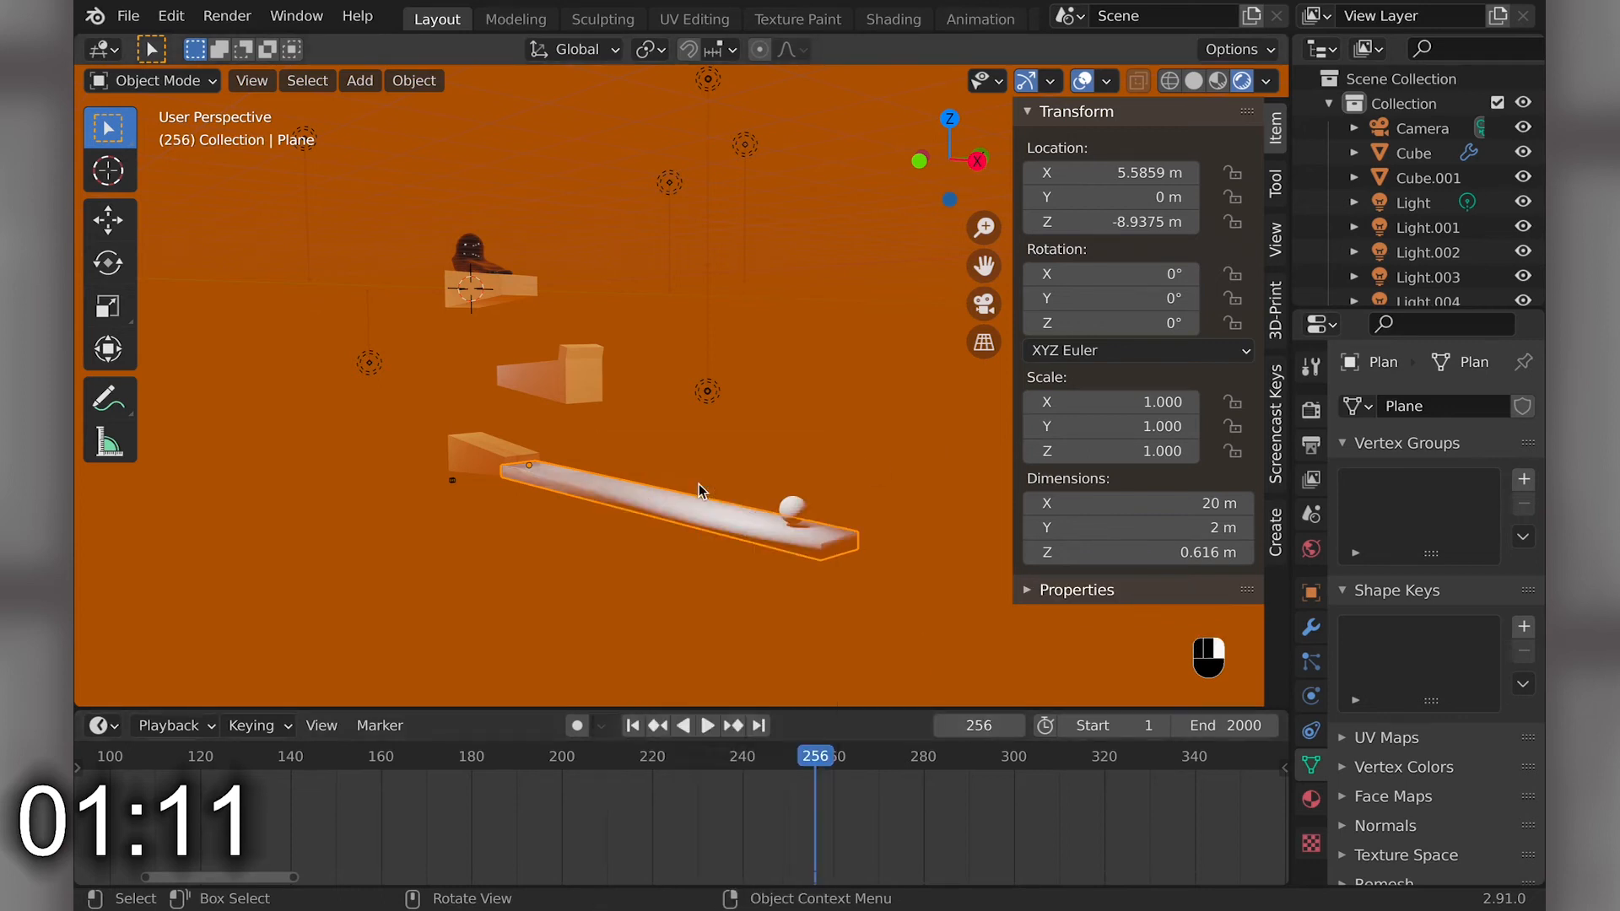
{"action": "left_click", "coordinate": [793, 509]}
{"action": "right_click", "coordinate": [776, 524]}
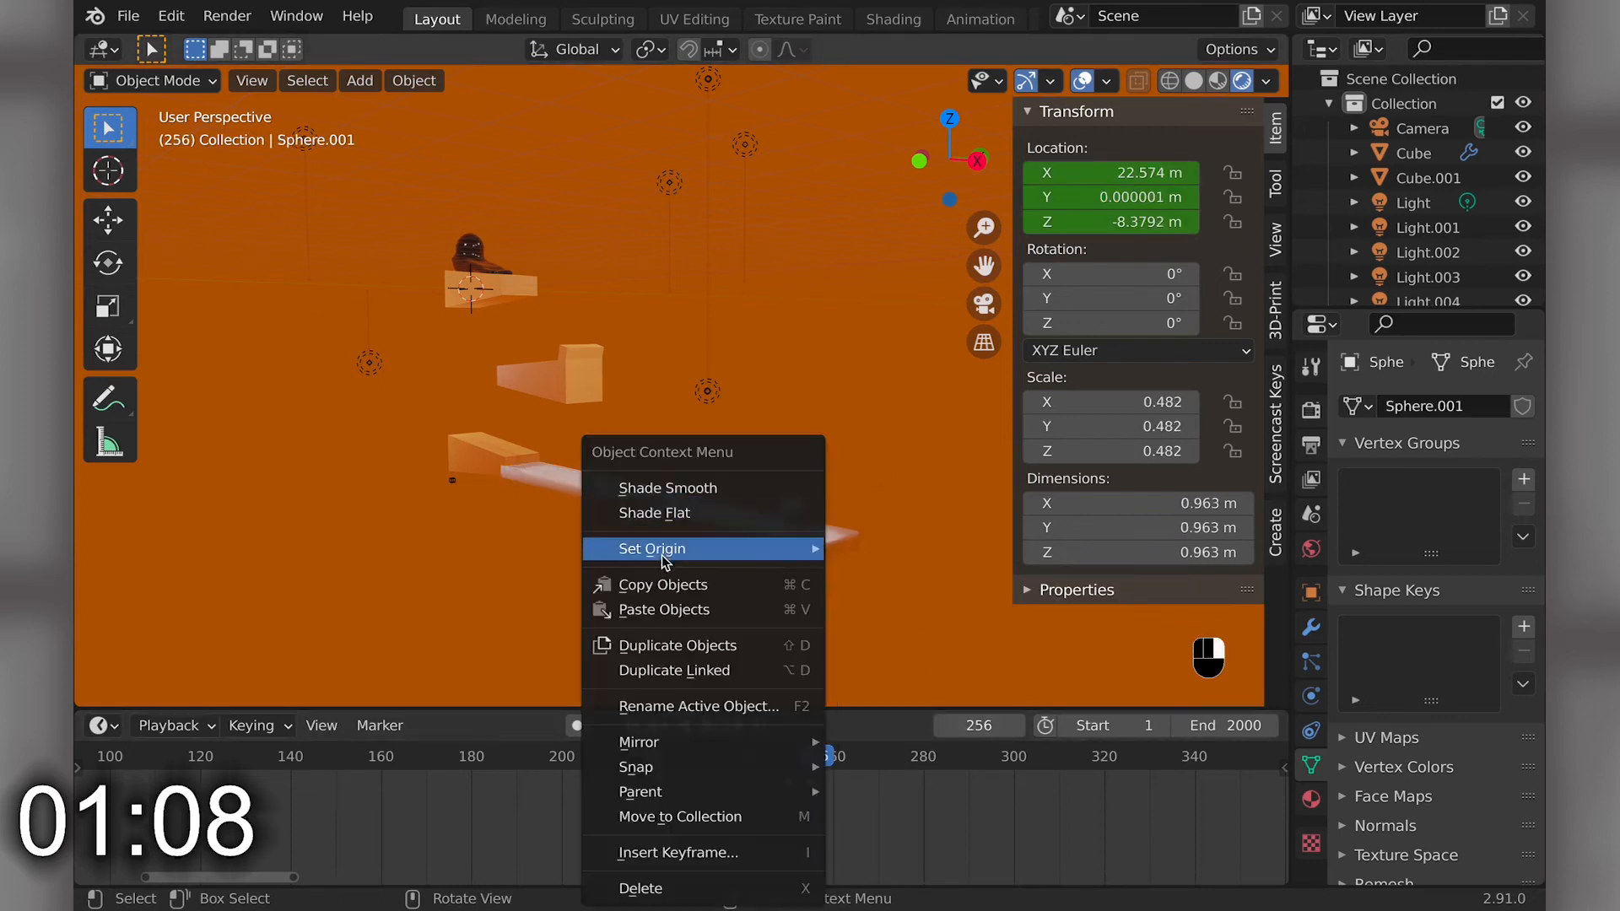
{"action": "left_click", "coordinate": [666, 512]}
{"action": "right_click", "coordinate": [793, 509]}
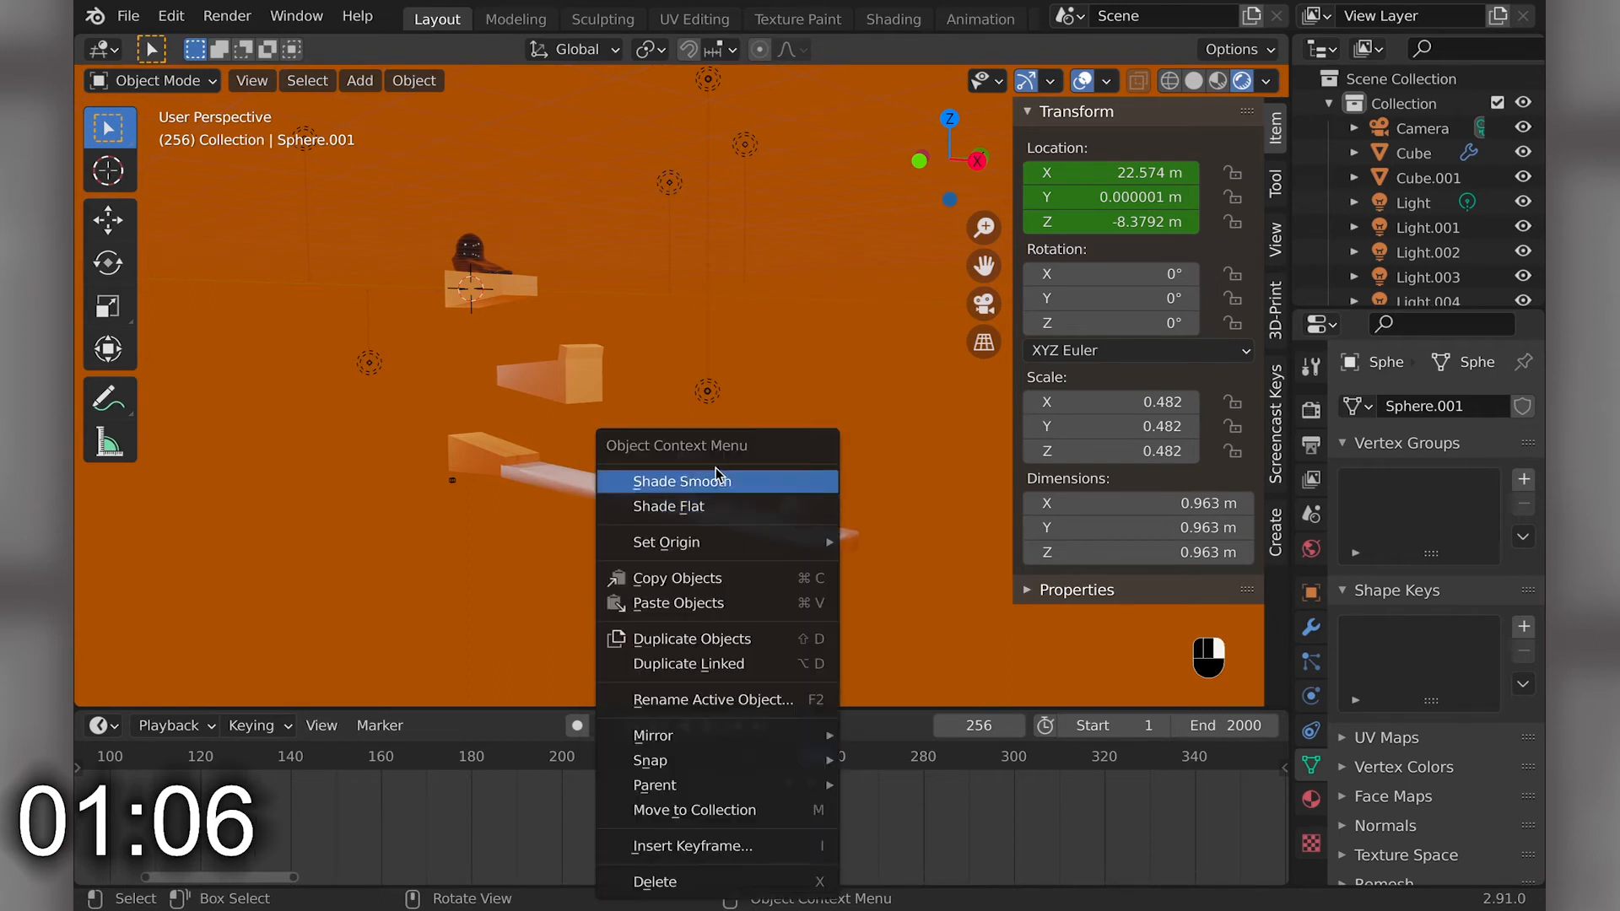
{"action": "left_click", "coordinate": [755, 485]}
- Review the sphere's fluid physics settings, including its flow type, flow behavior and flow source
{"action": "left_click", "coordinate": [1313, 647]}
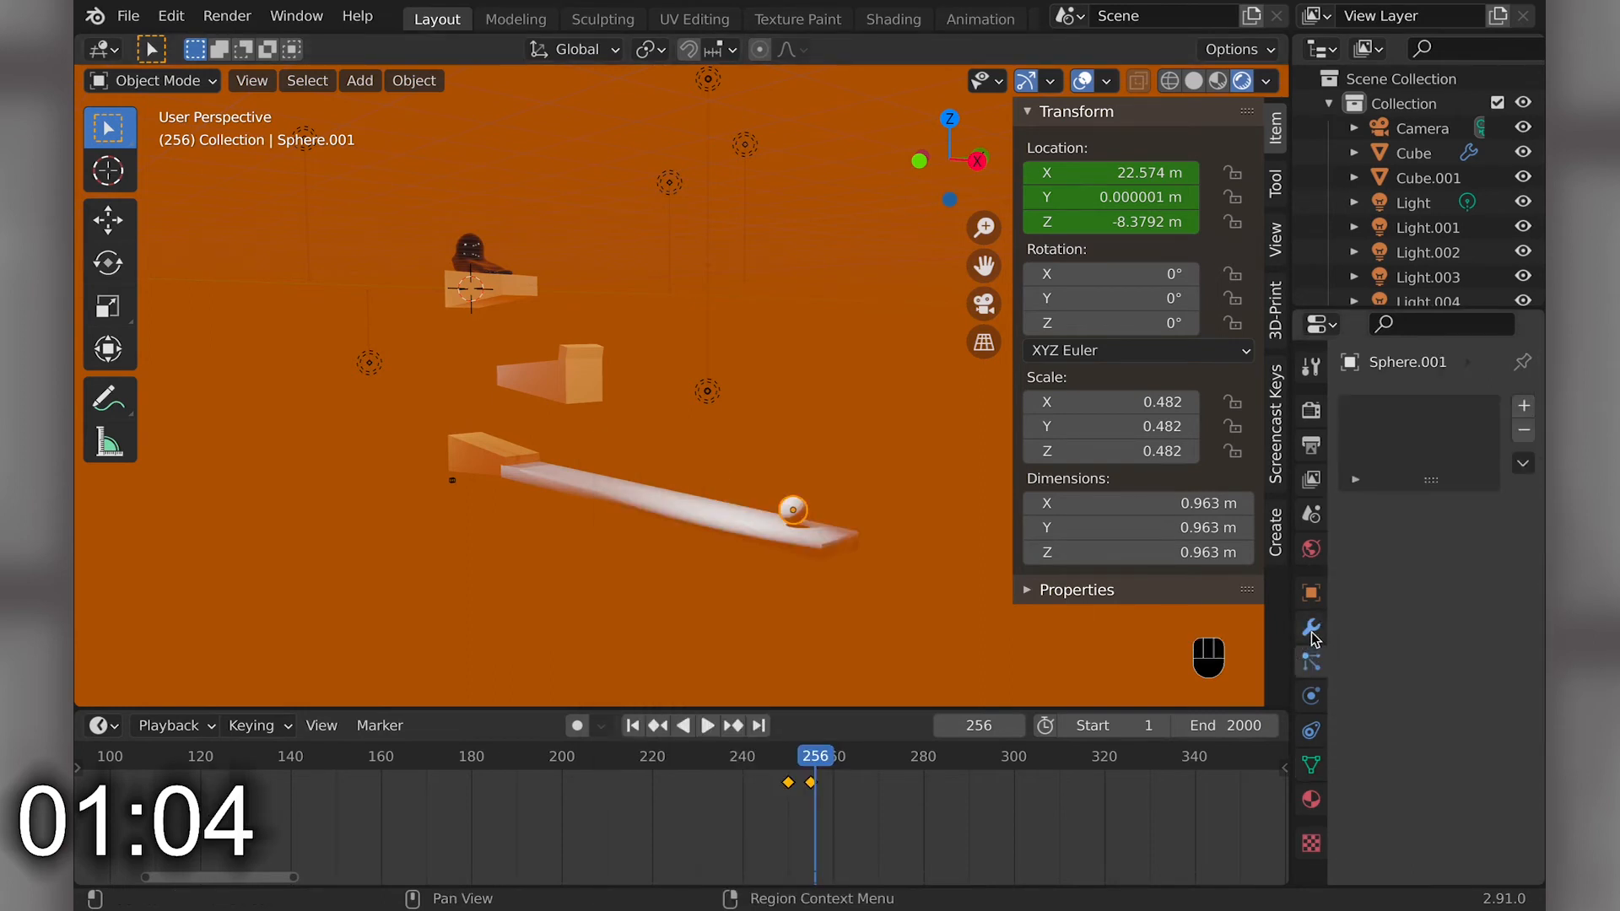
{"action": "left_click", "coordinate": [1312, 631]}
{"action": "left_click", "coordinate": [1313, 658]}
{"action": "left_click", "coordinate": [1310, 697]}
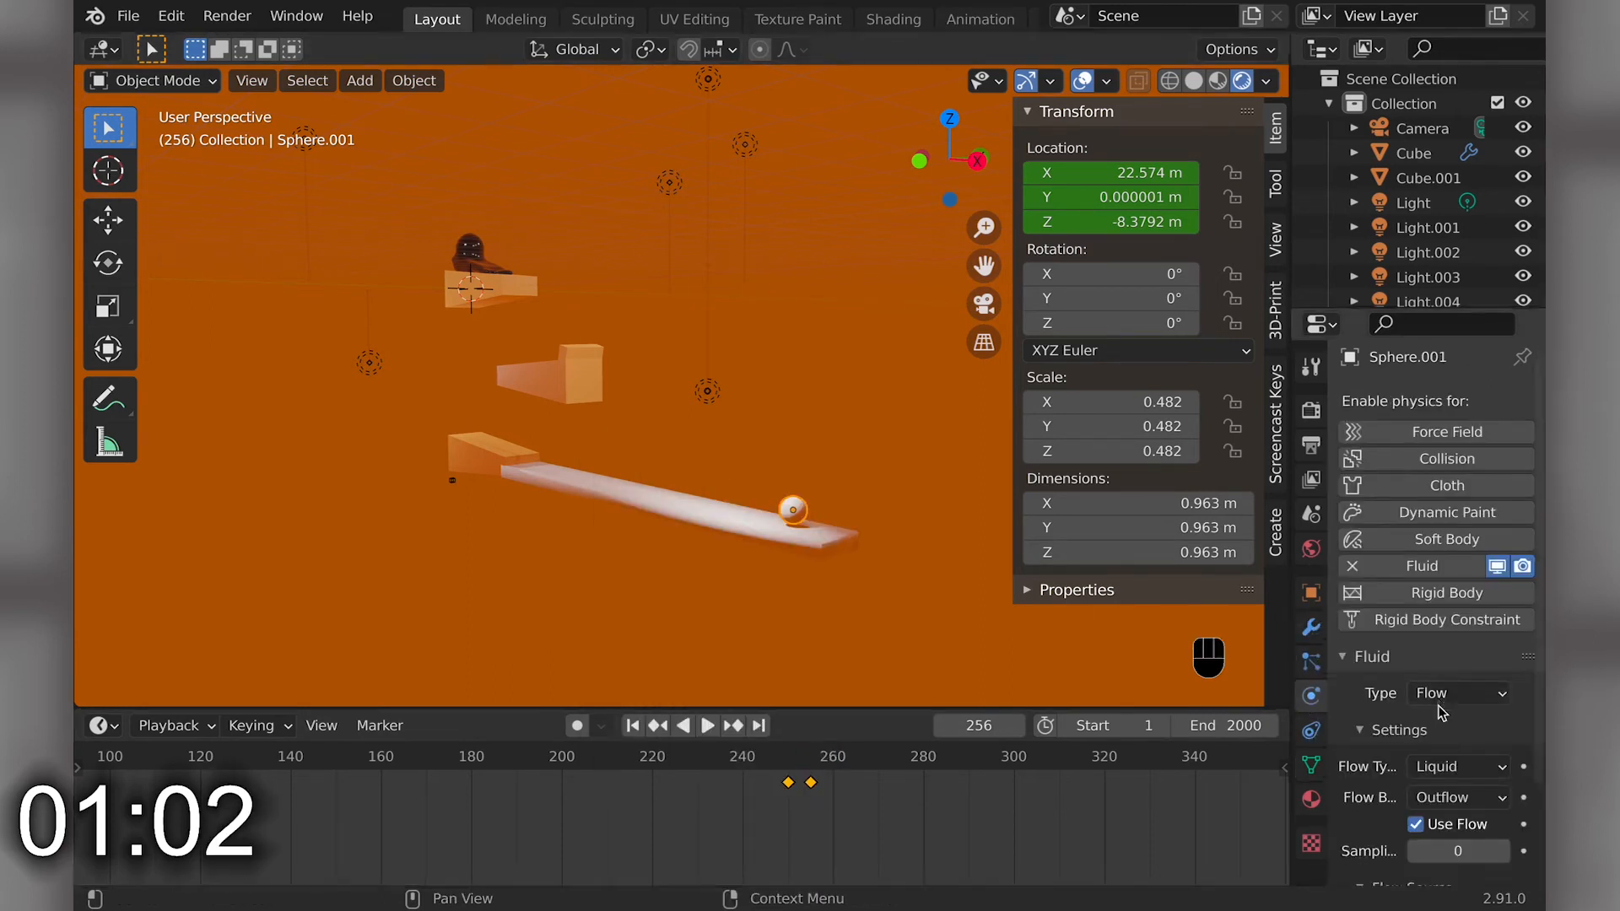
{"action": "scroll", "coordinate": [1434, 685], "scroll_direction": "down", "scroll_amount": 3}
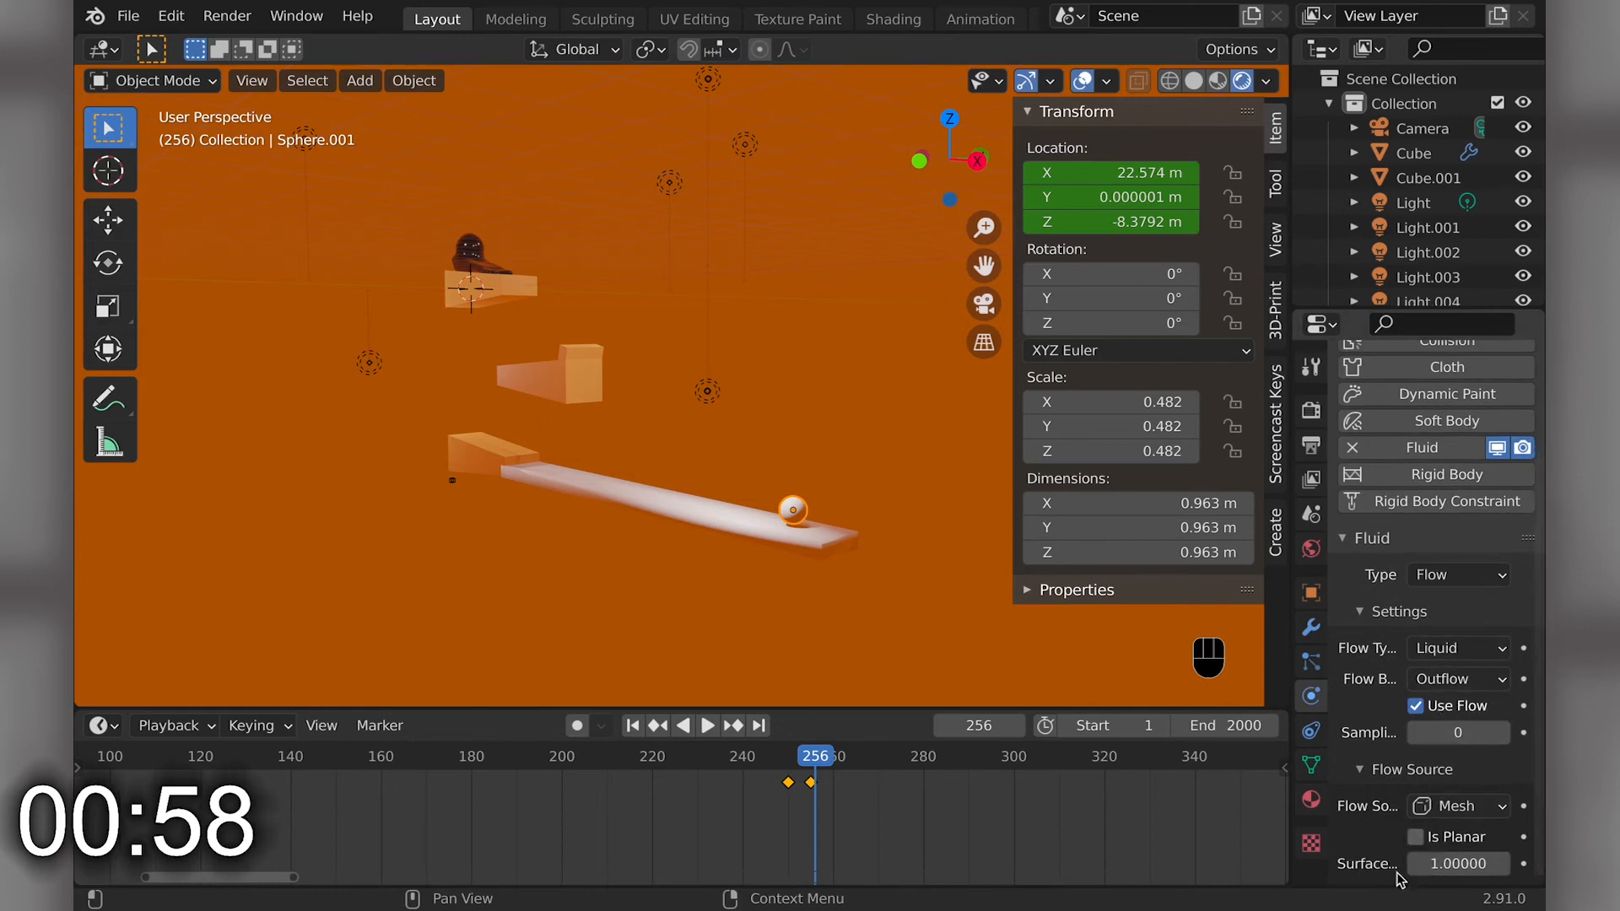
- Select the fluid domain and review its physics settings, from border collisions to mesh and cache options
{"action": "left_click", "coordinate": [469, 250]}
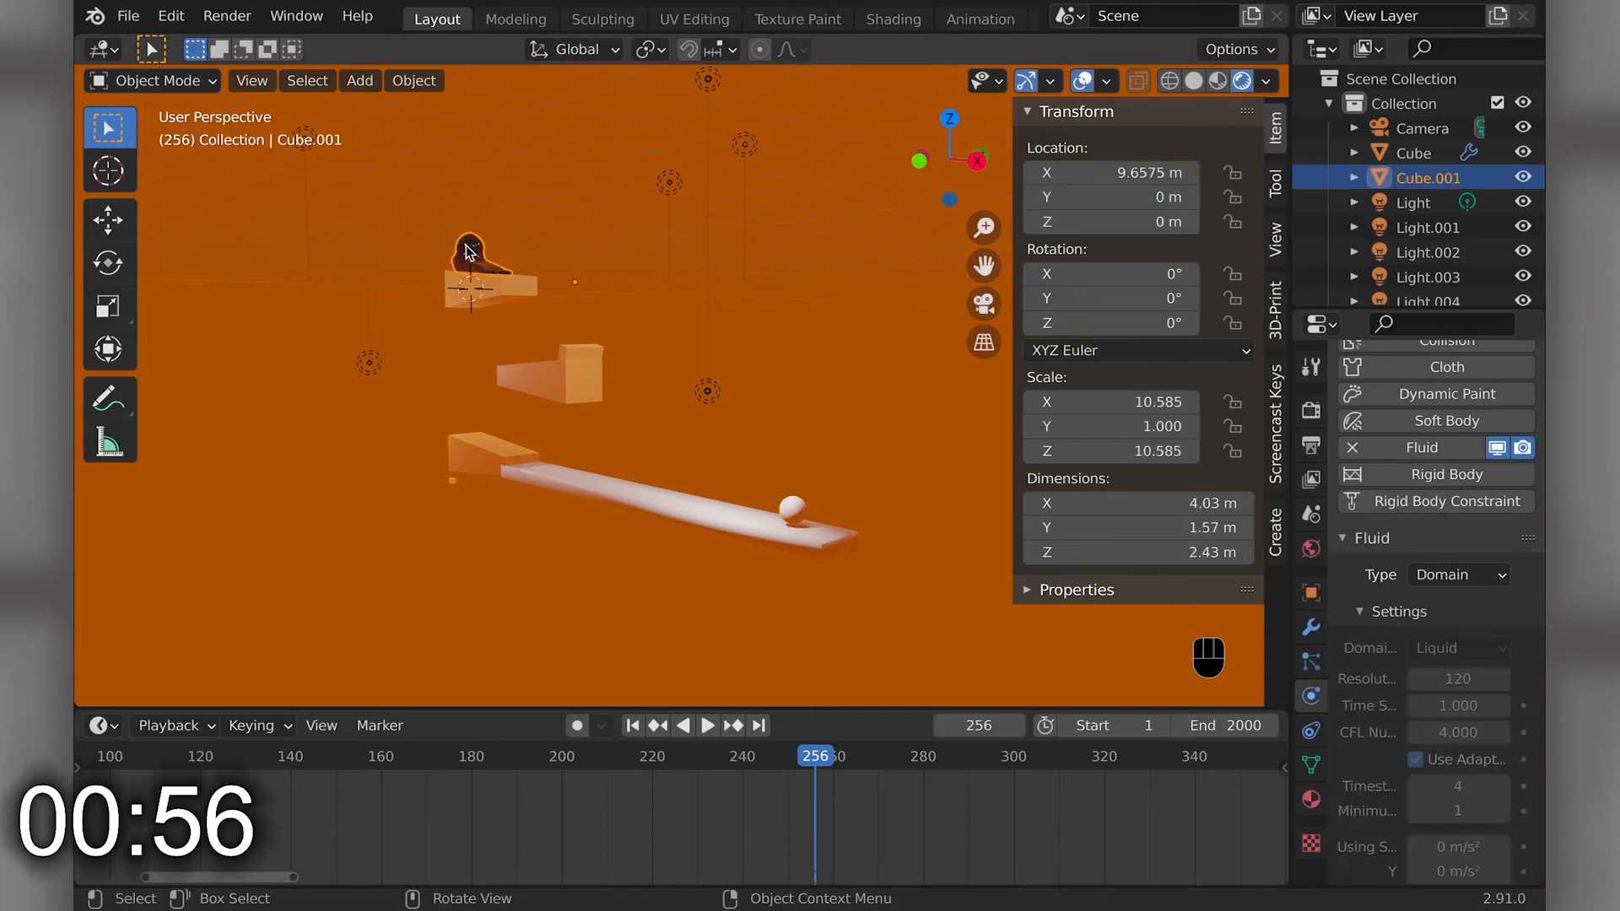
{"action": "scroll", "coordinate": [1436, 747], "scroll_direction": "down", "scroll_amount": 8}
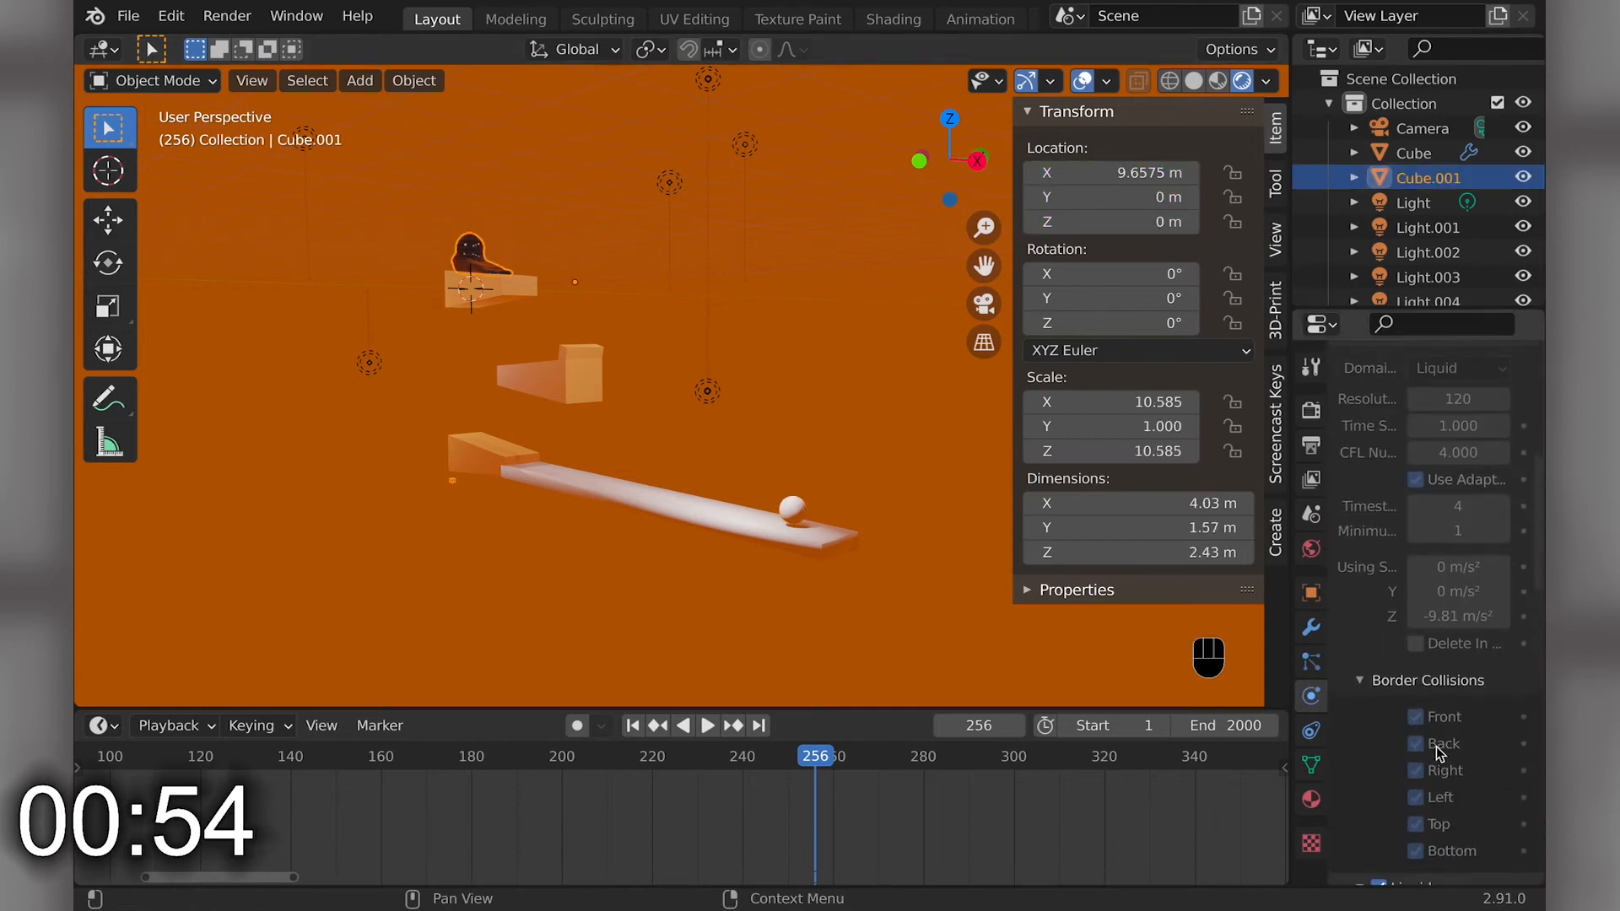
{"action": "scroll", "coordinate": [1435, 747], "scroll_direction": "down", "scroll_amount": 10}
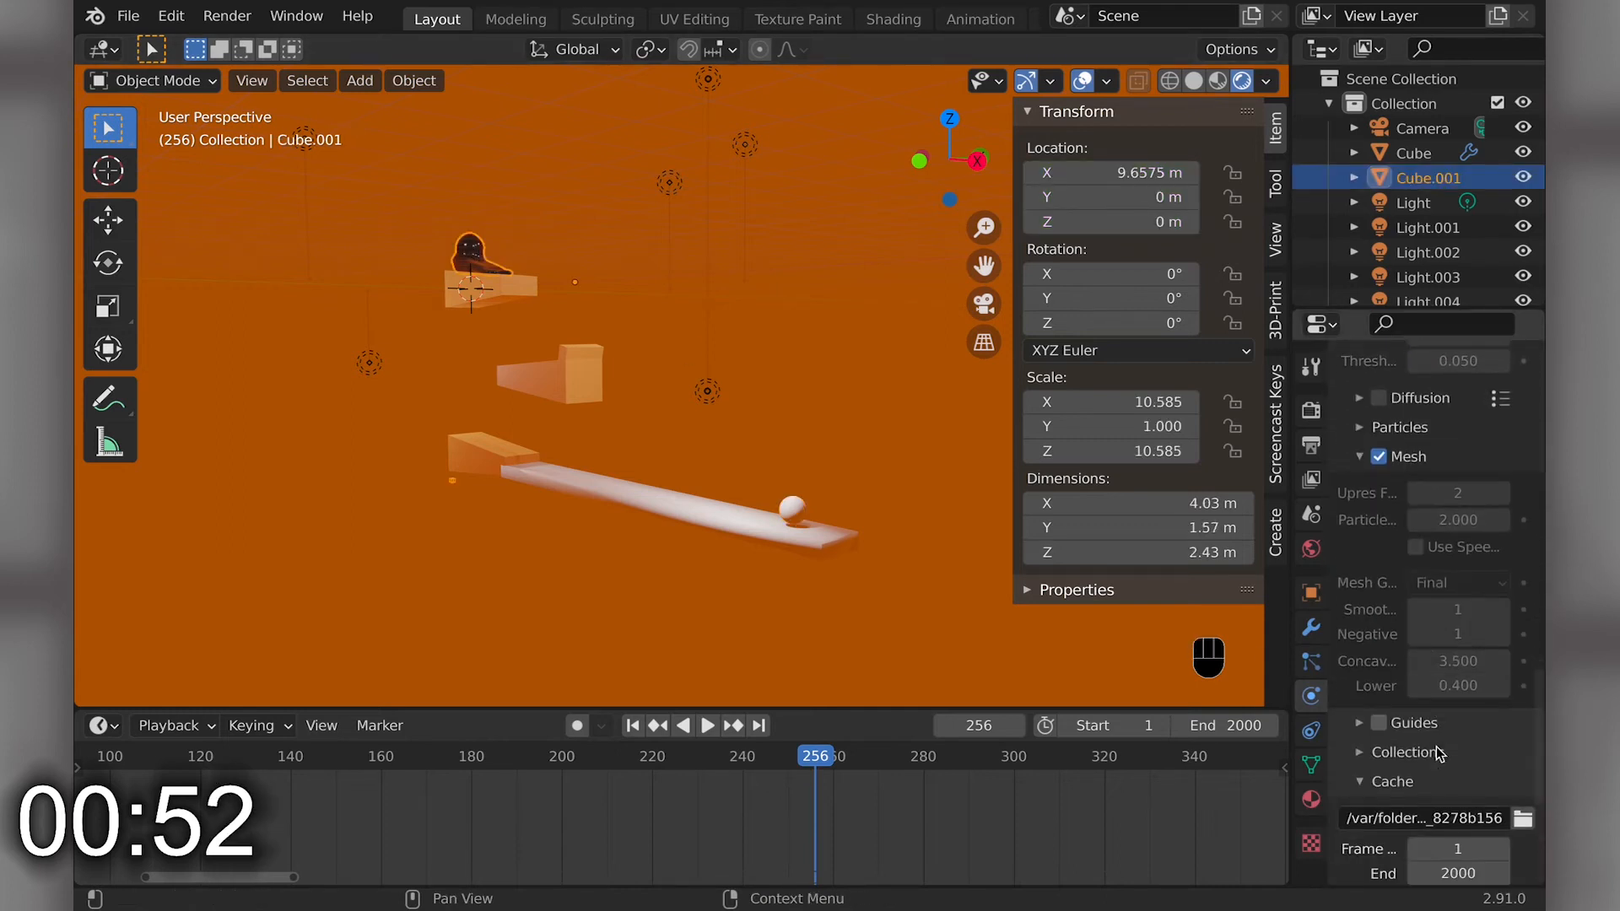
{"action": "scroll", "coordinate": [1438, 753], "scroll_direction": "down", "scroll_amount": 5}
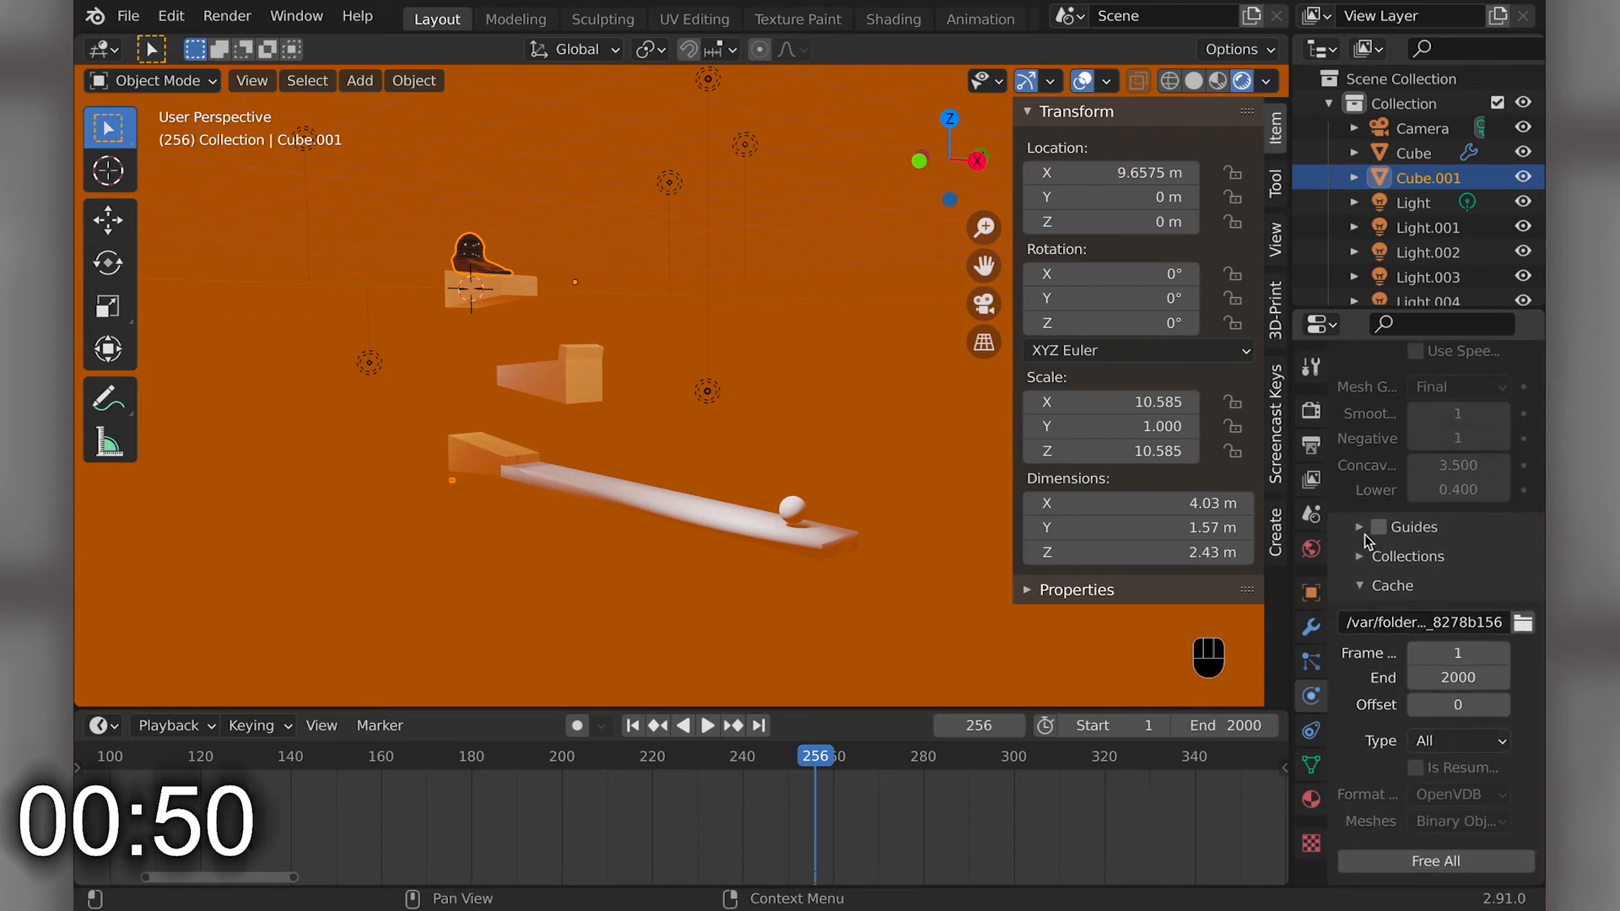
{"action": "scroll", "coordinate": [1374, 562], "scroll_direction": "down", "scroll_amount": 3}
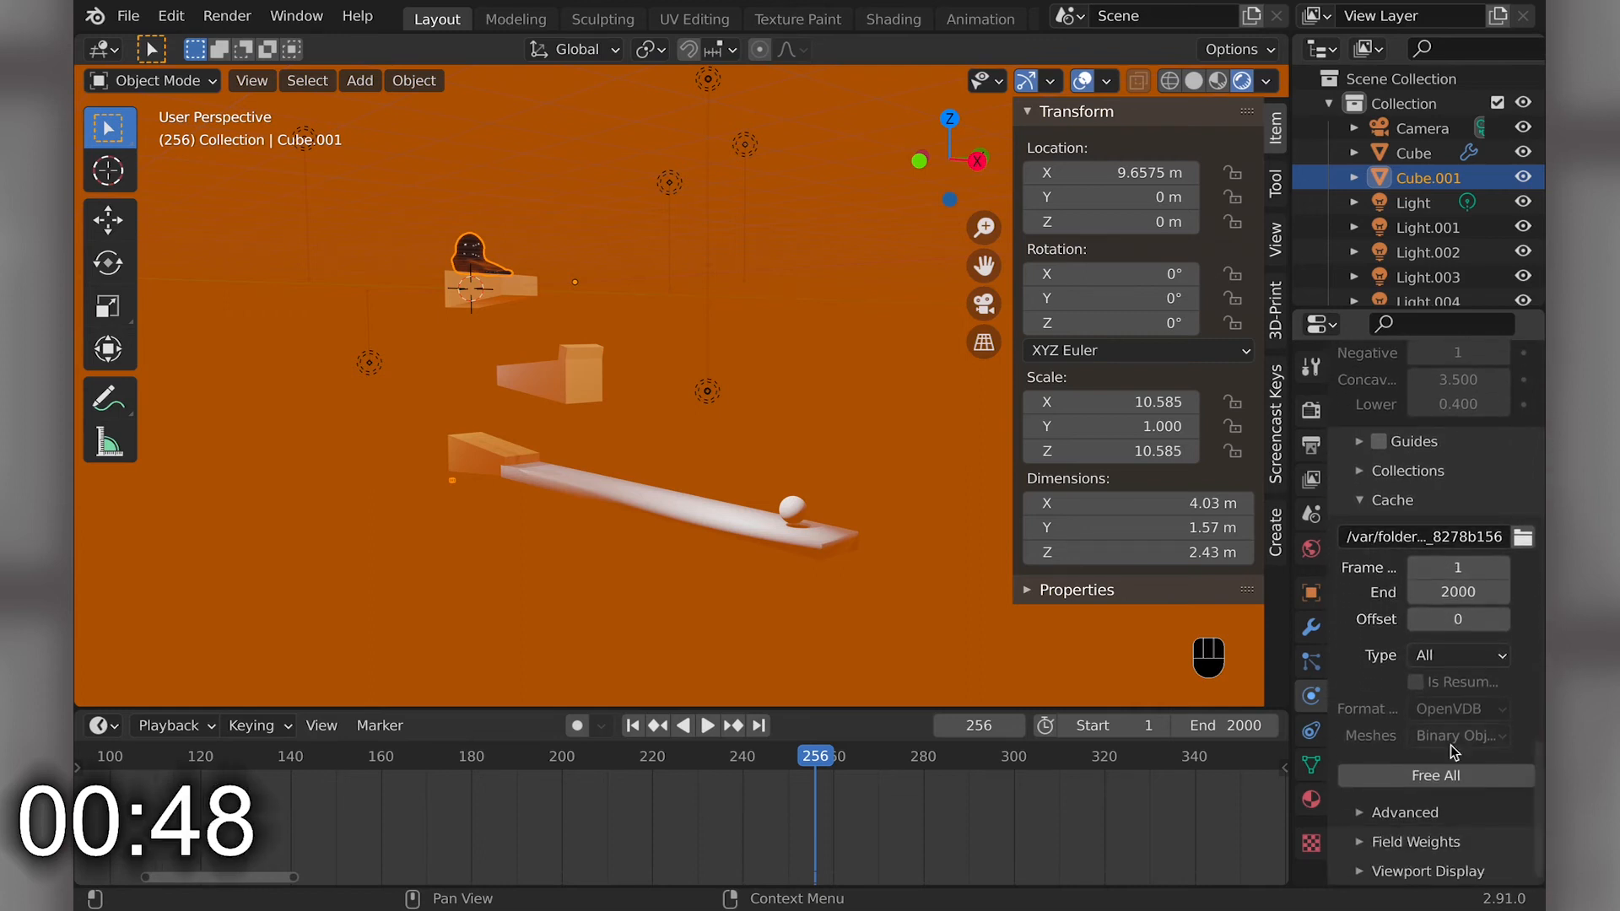
- Select the inflow sphere above the upper ledge and review its flow type, flow behavior and flow source settings
{"action": "middle_click_drag", "start_coordinate": [539, 395], "coordinate": [513, 499]}
{"action": "left_click", "coordinate": [534, 508]}
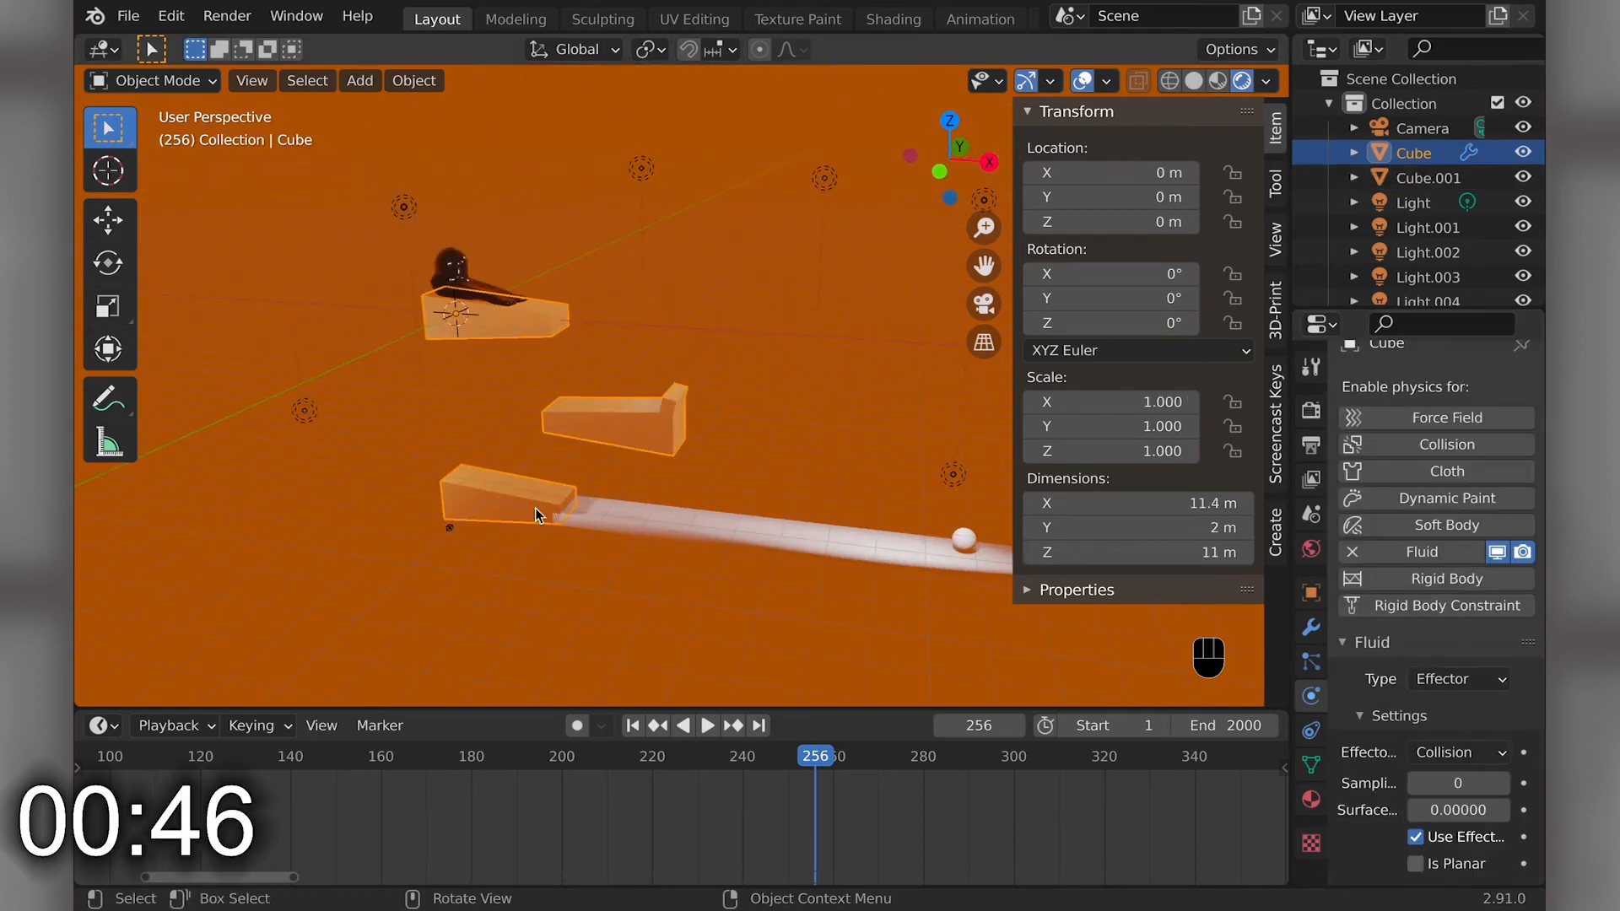
{"action": "left_click", "coordinate": [449, 270]}
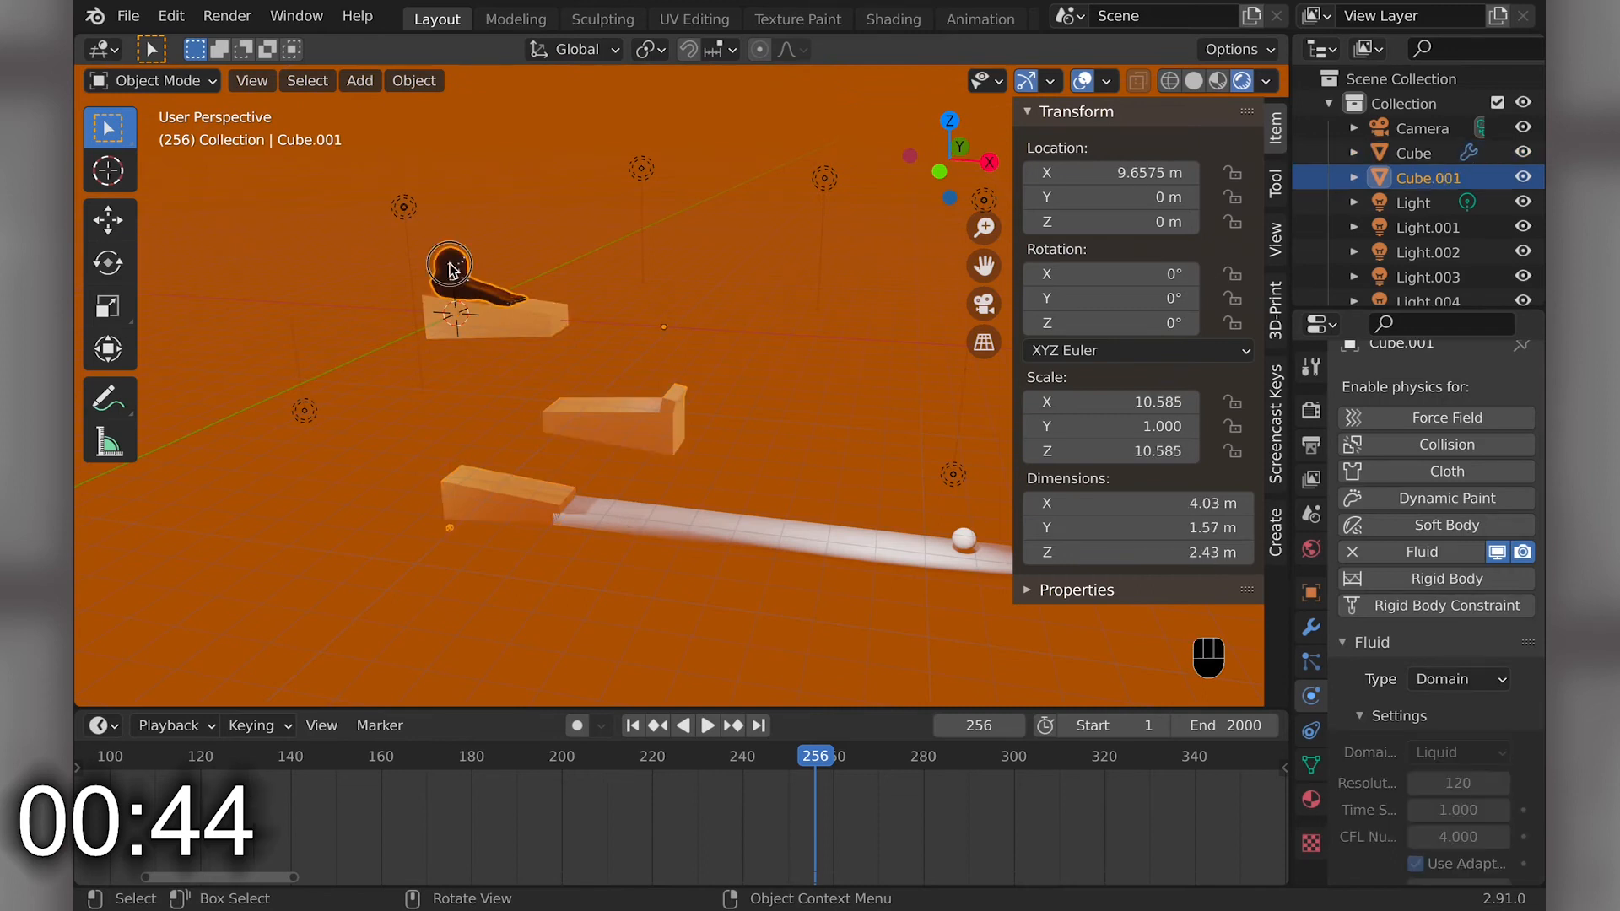
{"action": "left_click", "coordinate": [451, 268]}
{"action": "scroll", "coordinate": [1448, 778], "scroll_direction": "down", "scroll_amount": 7}
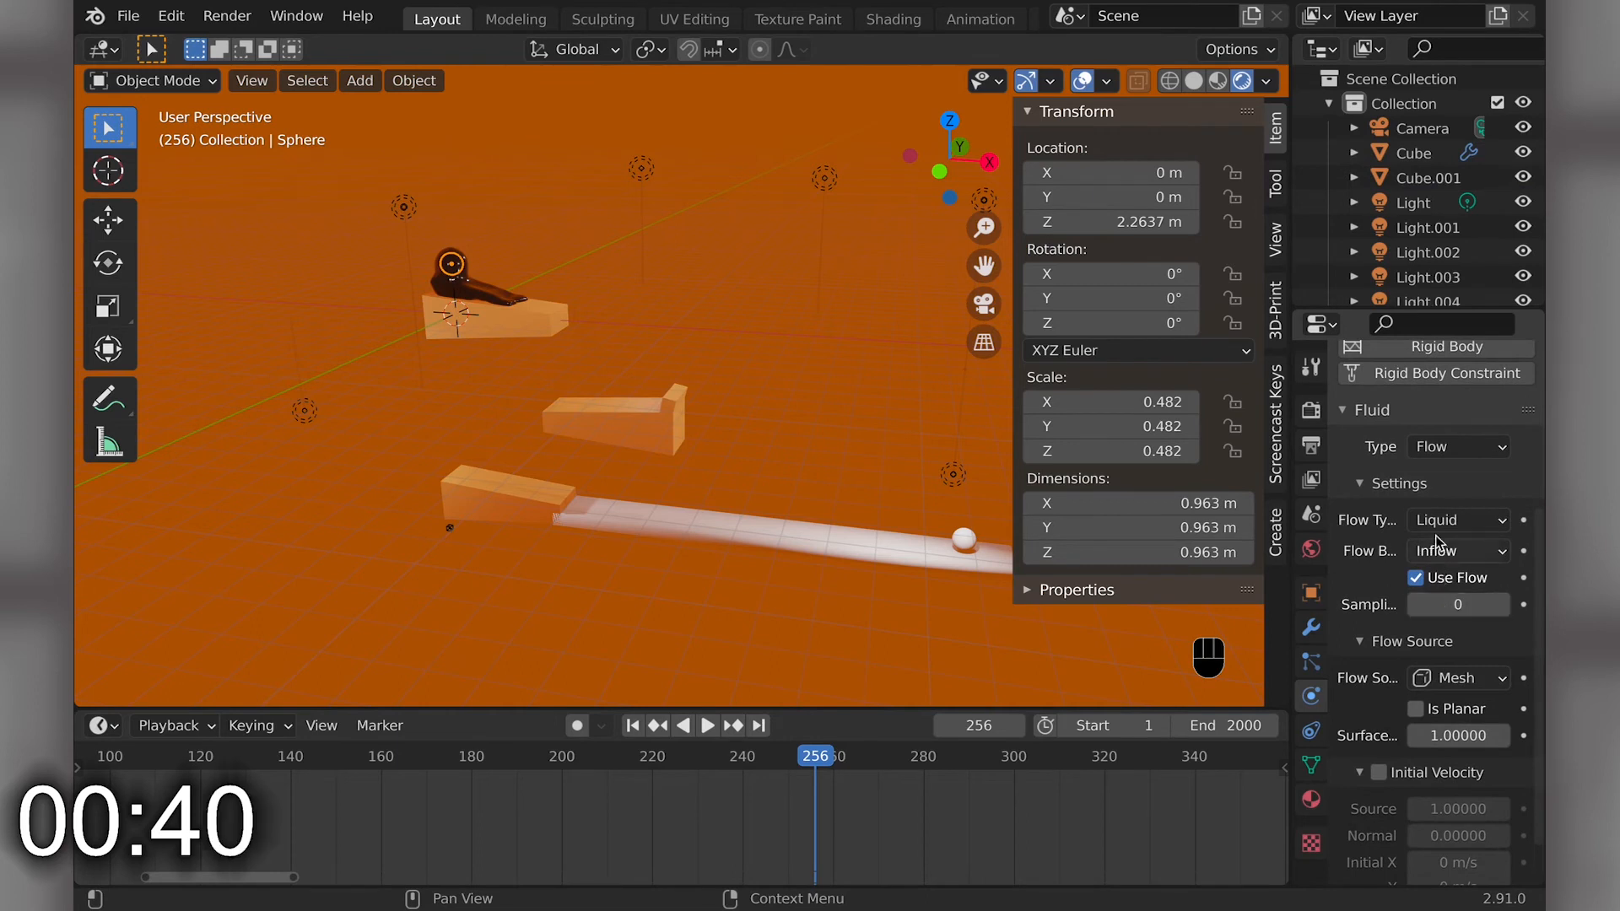
{"action": "scroll", "coordinate": [1444, 639], "scroll_direction": "down", "scroll_amount": 2}
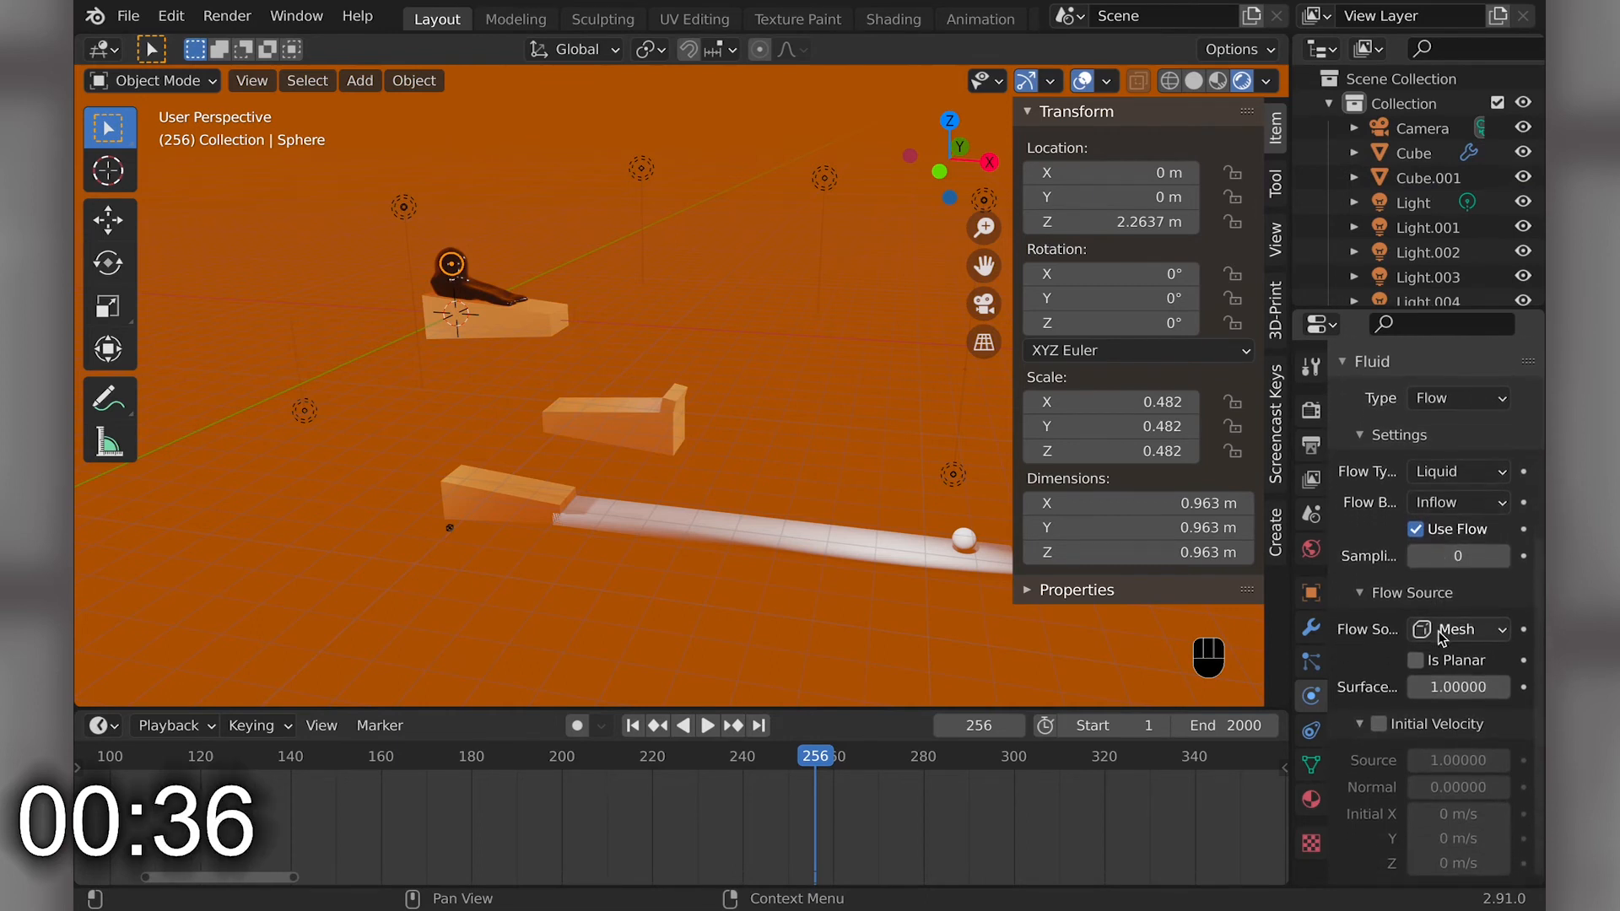
{"action": "scroll", "coordinate": [1396, 579], "scroll_direction": "up", "scroll_amount": 6}
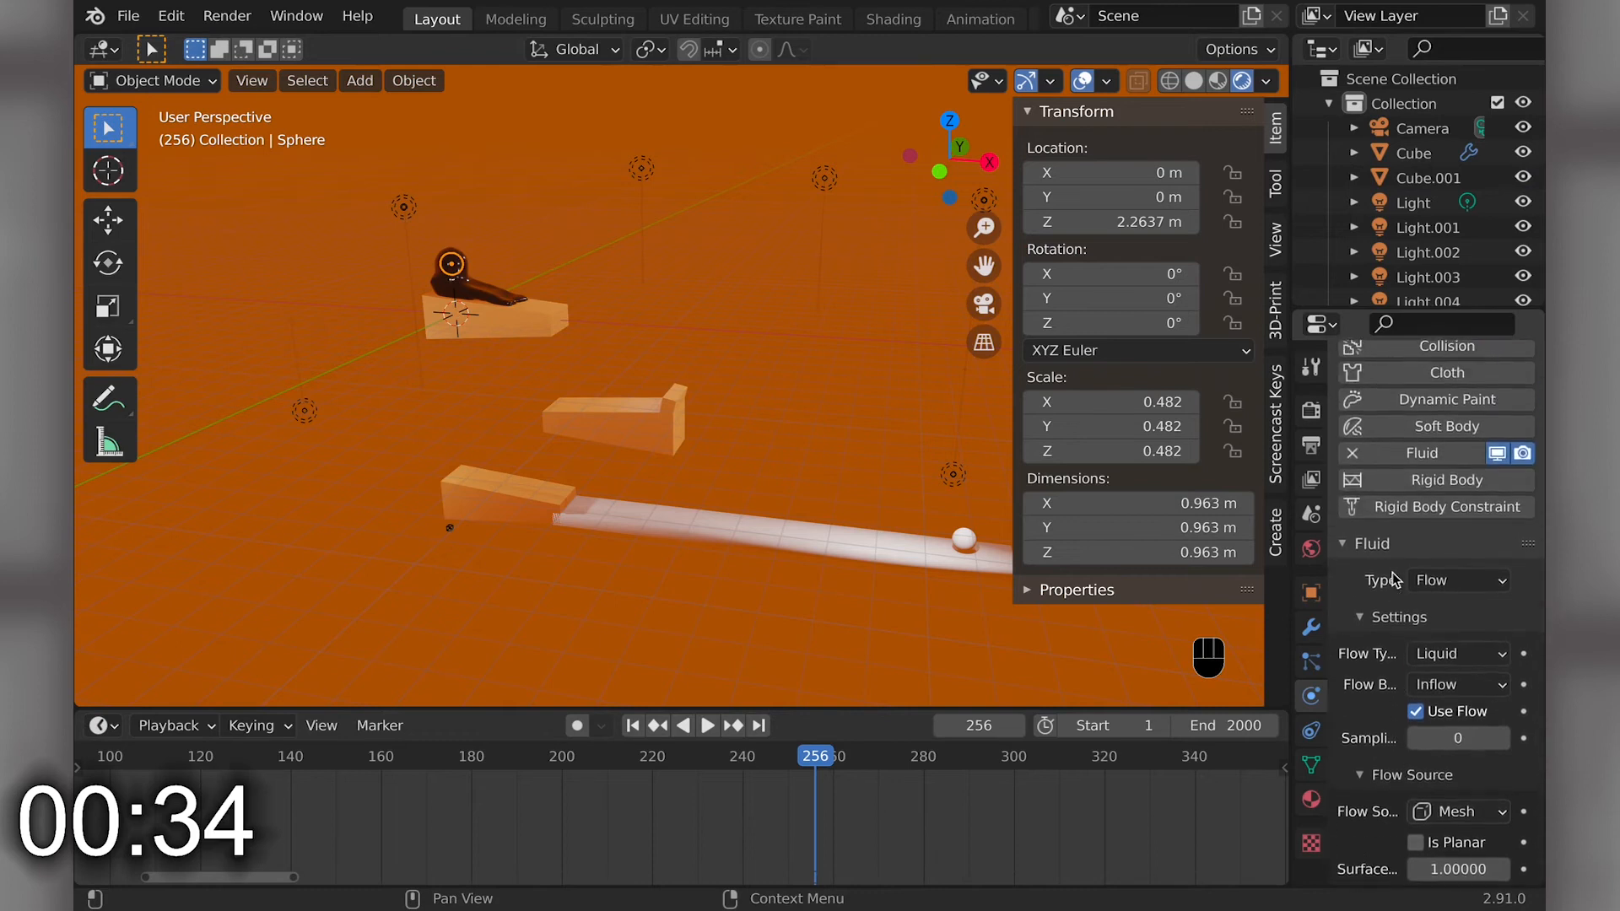
- Select the ledges object and check its effector sampling and surface thickness settings
{"action": "middle_click_drag", "start_coordinate": [784, 376], "coordinate": [787, 379]}
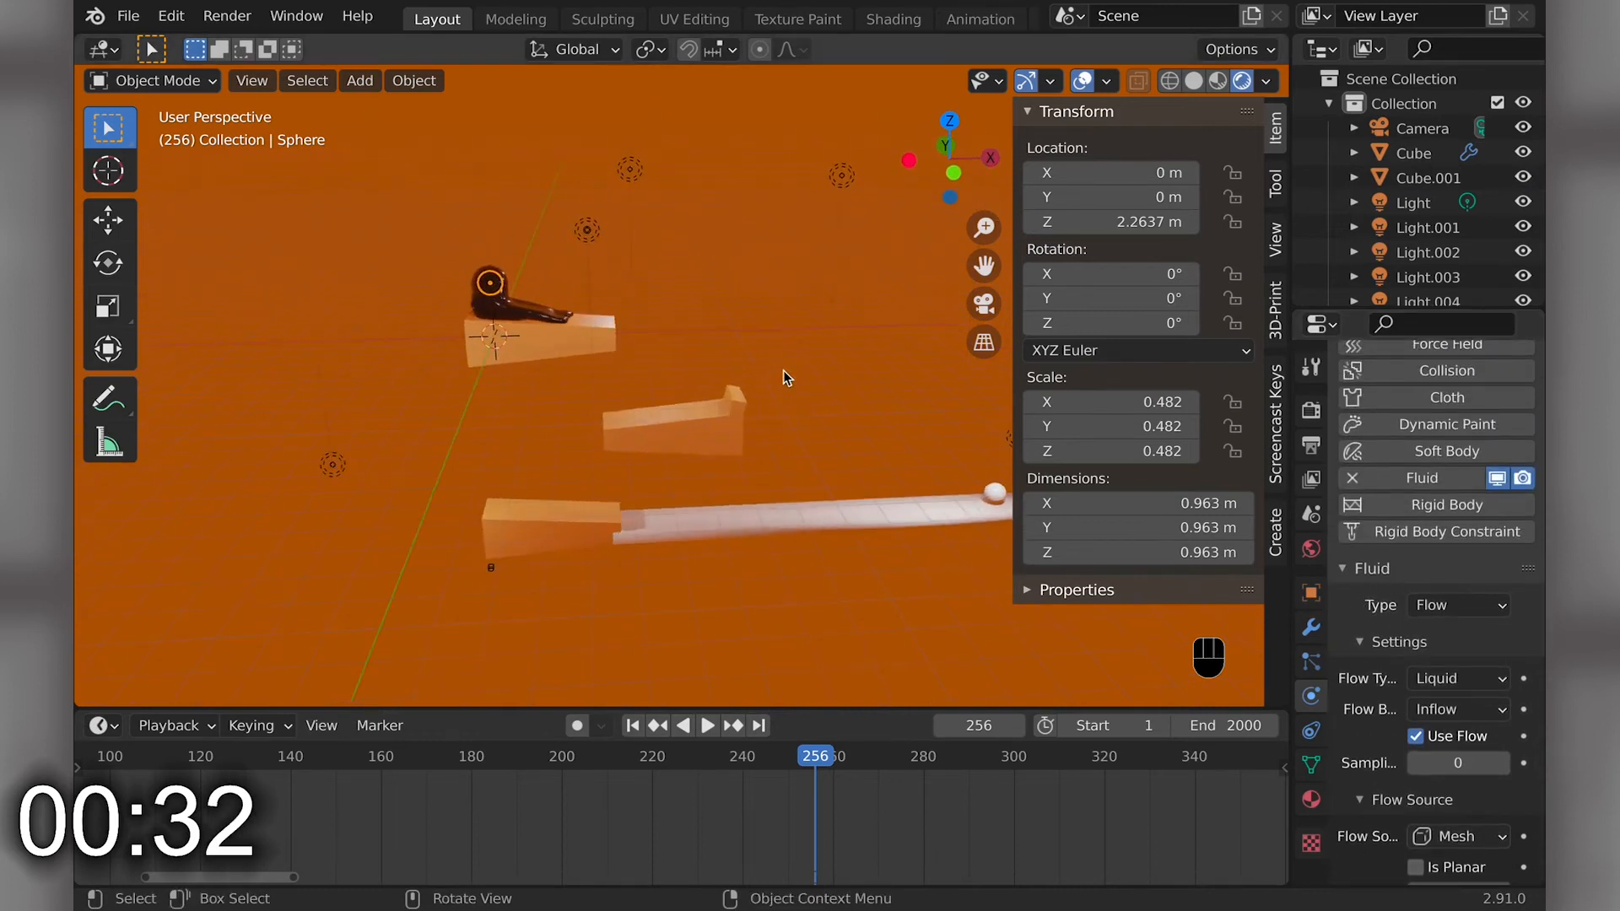
{"action": "left_click", "coordinate": [729, 419]}
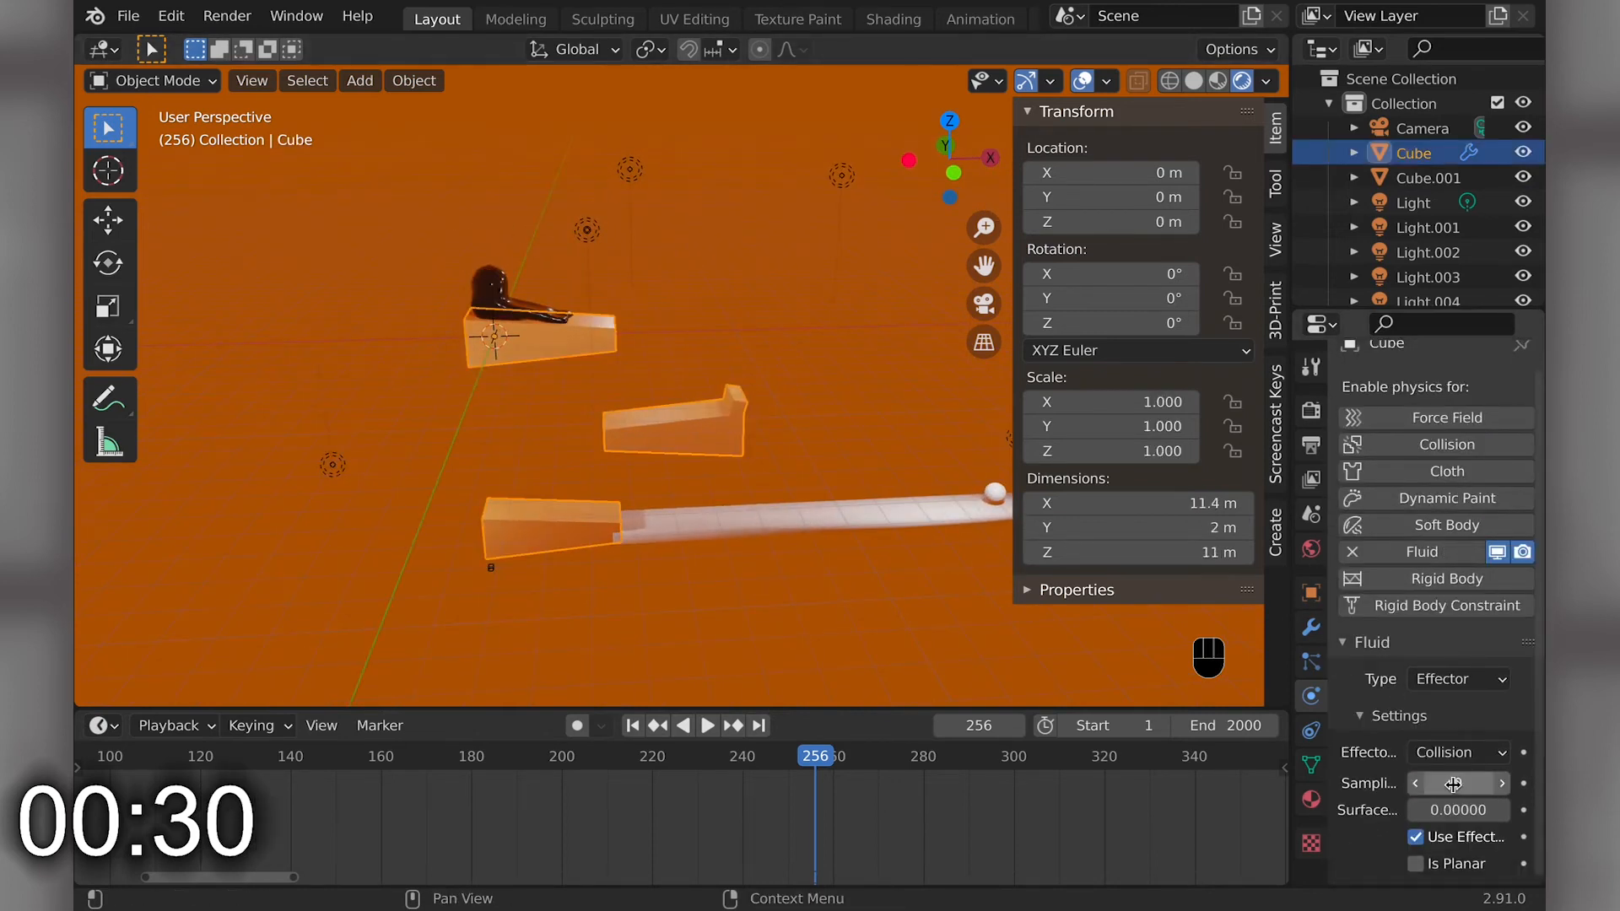
{"action": "left_click", "coordinate": [1446, 812]}
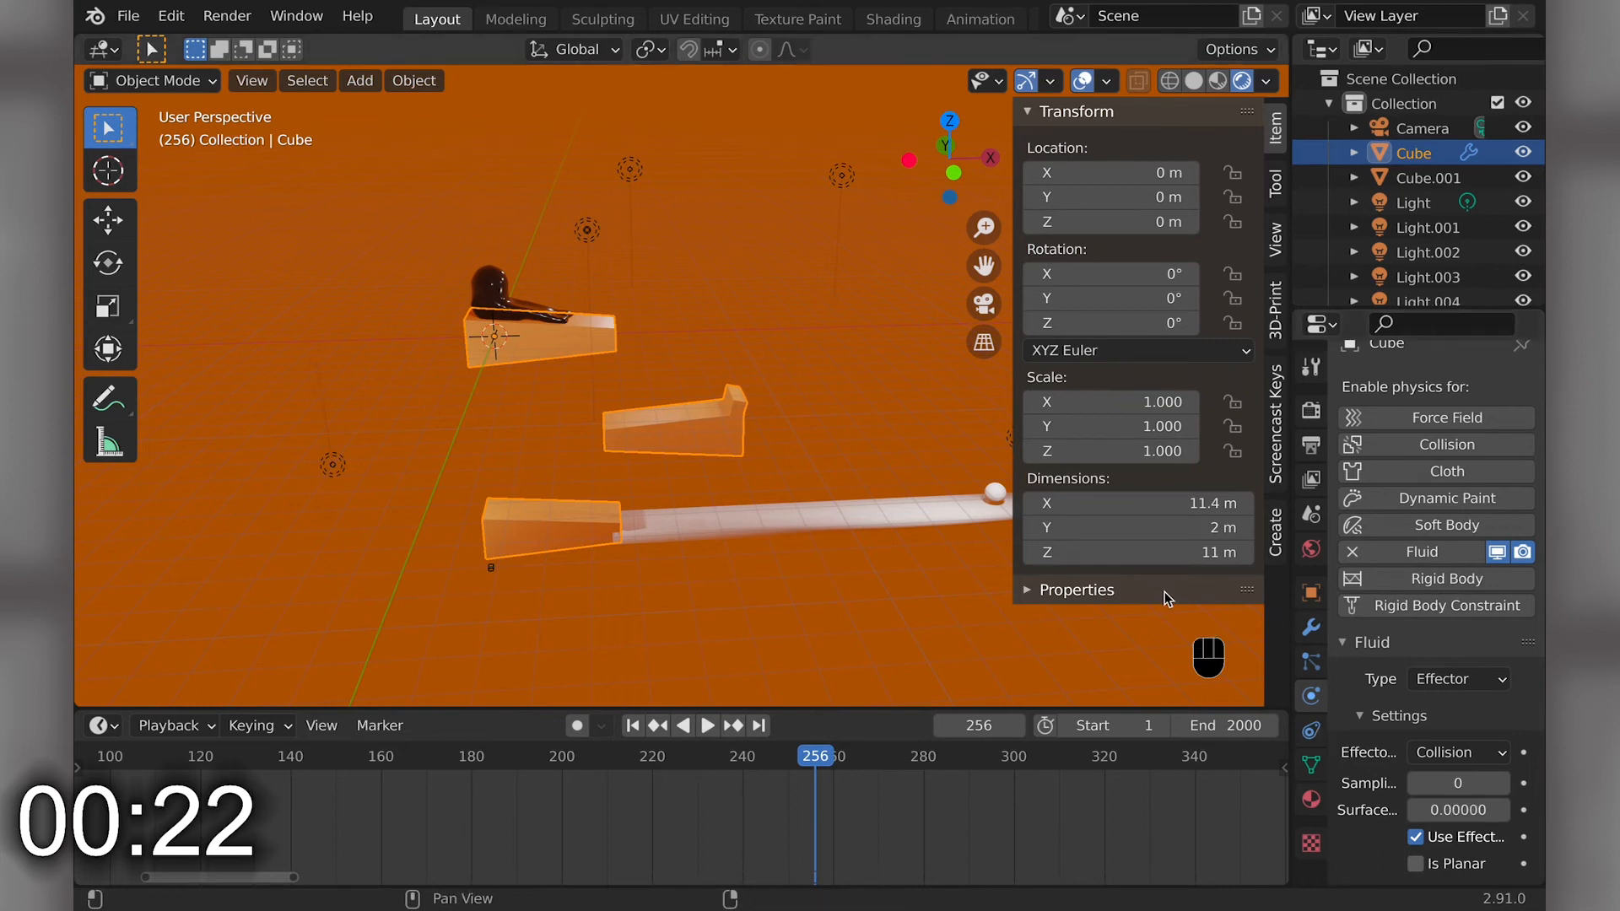
- Select the long plane below the ledges and shade it flat
{"action": "left_click", "coordinate": [773, 516]}
{"action": "scroll", "coordinate": [772, 515], "scroll_direction": "down", "scroll_amount": 5}
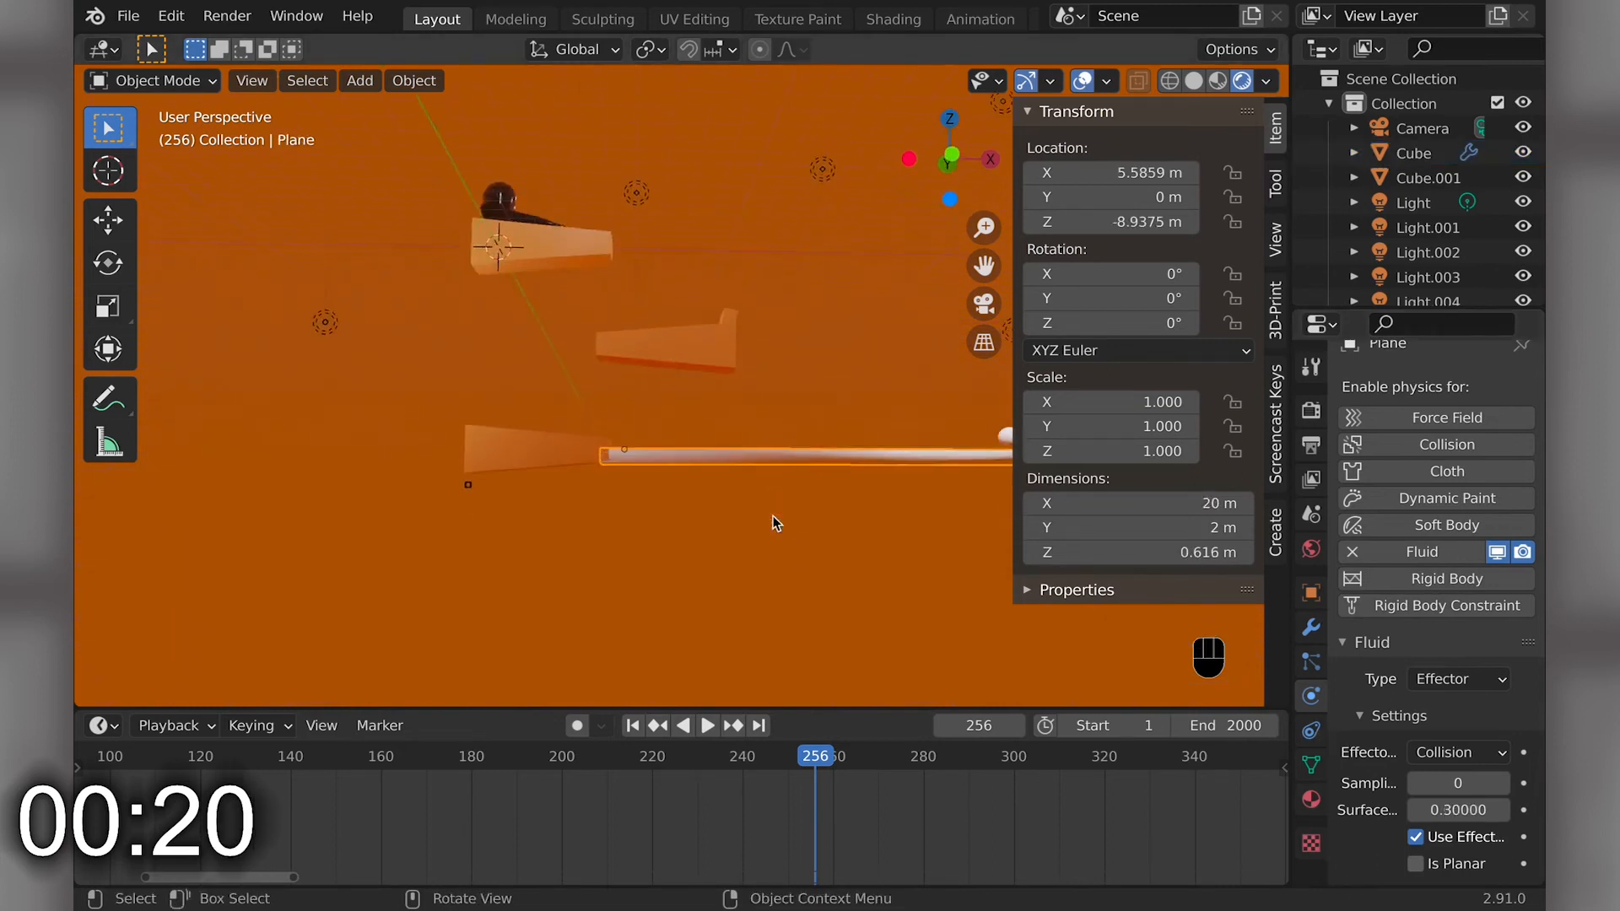
{"action": "scroll", "coordinate": [773, 515], "scroll_direction": "right", "scroll_amount": 10}
{"action": "scroll", "coordinate": [772, 515], "scroll_direction": "left", "scroll_amount": 4}
{"action": "right_click", "coordinate": [620, 588]}
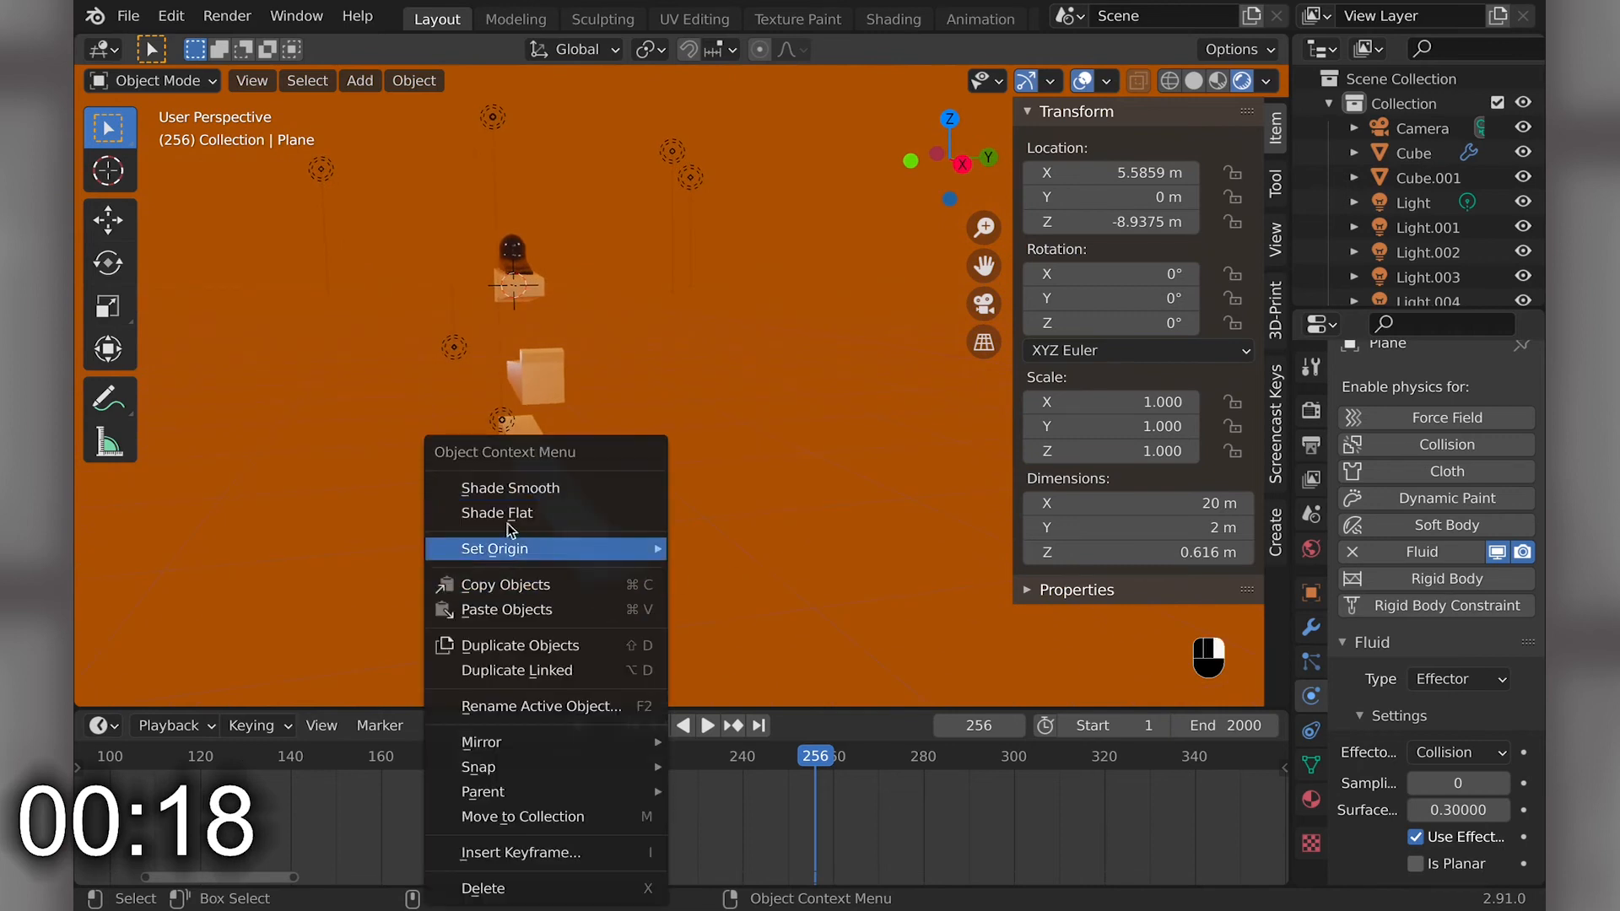
{"action": "left_click", "coordinate": [503, 515]}
- Inspect the flat-shaded long plane and the ledges from both sides and at closer range
{"action": "scroll", "coordinate": [575, 590], "scroll_direction": "up", "scroll_amount": 3, "text": "super"}
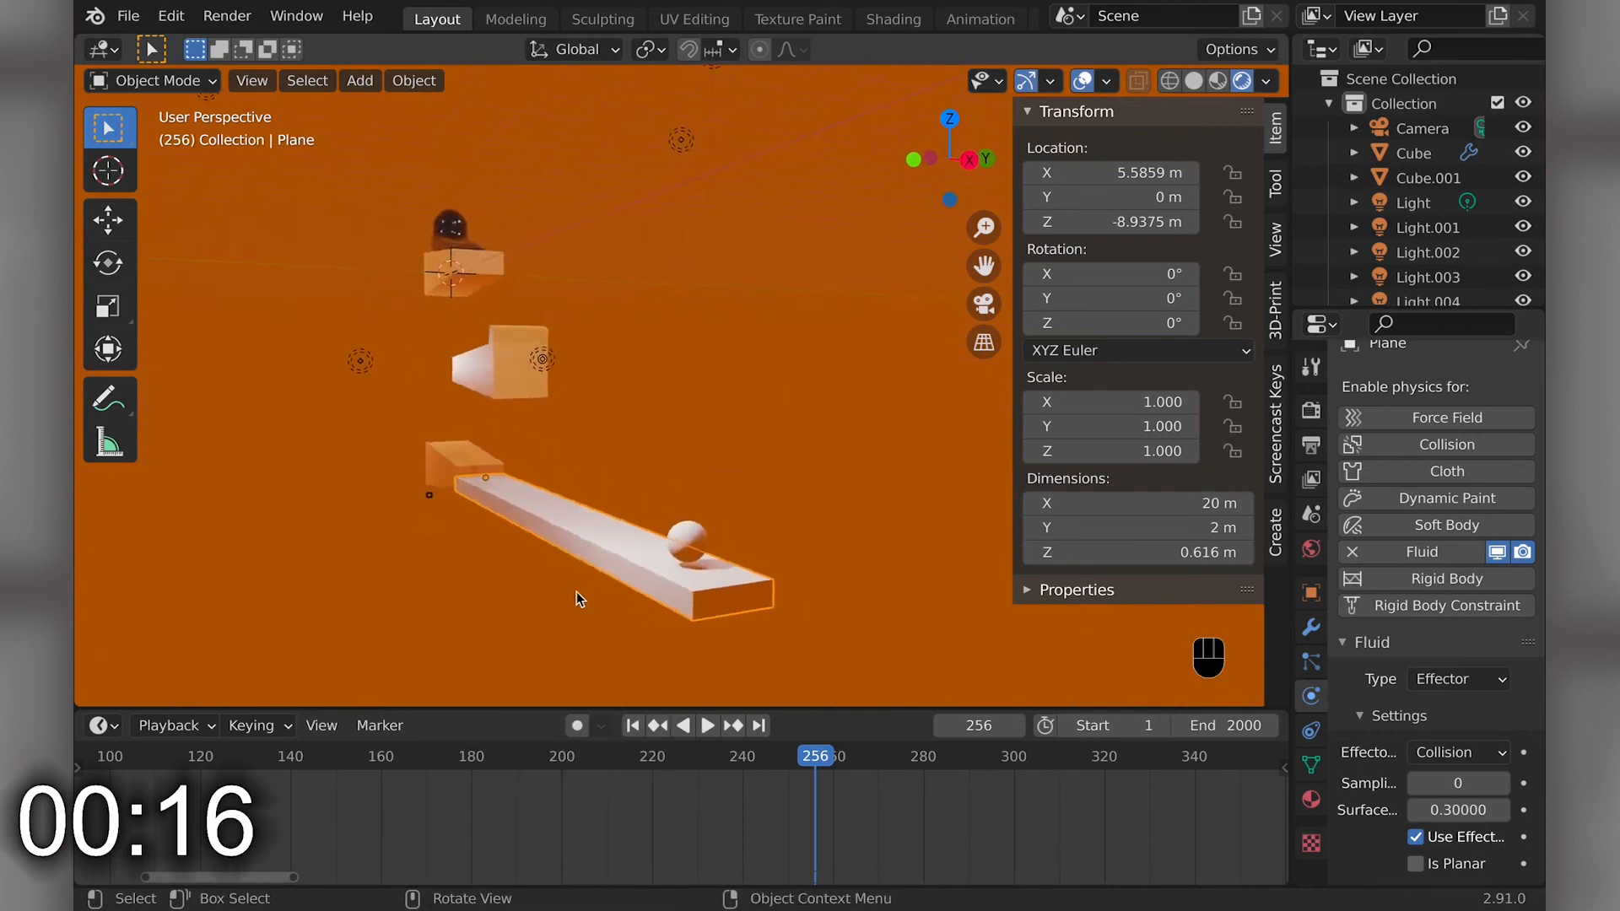
{"action": "scroll", "coordinate": [575, 591], "scroll_direction": "left", "scroll_amount": 5}
{"action": "scroll", "coordinate": [575, 590], "scroll_direction": "down", "scroll_amount": 1, "text": "super"}
{"action": "scroll", "coordinate": [575, 590], "scroll_direction": "left", "scroll_amount": 2}
{"action": "scroll", "coordinate": [575, 591], "scroll_direction": "left", "scroll_amount": 8}
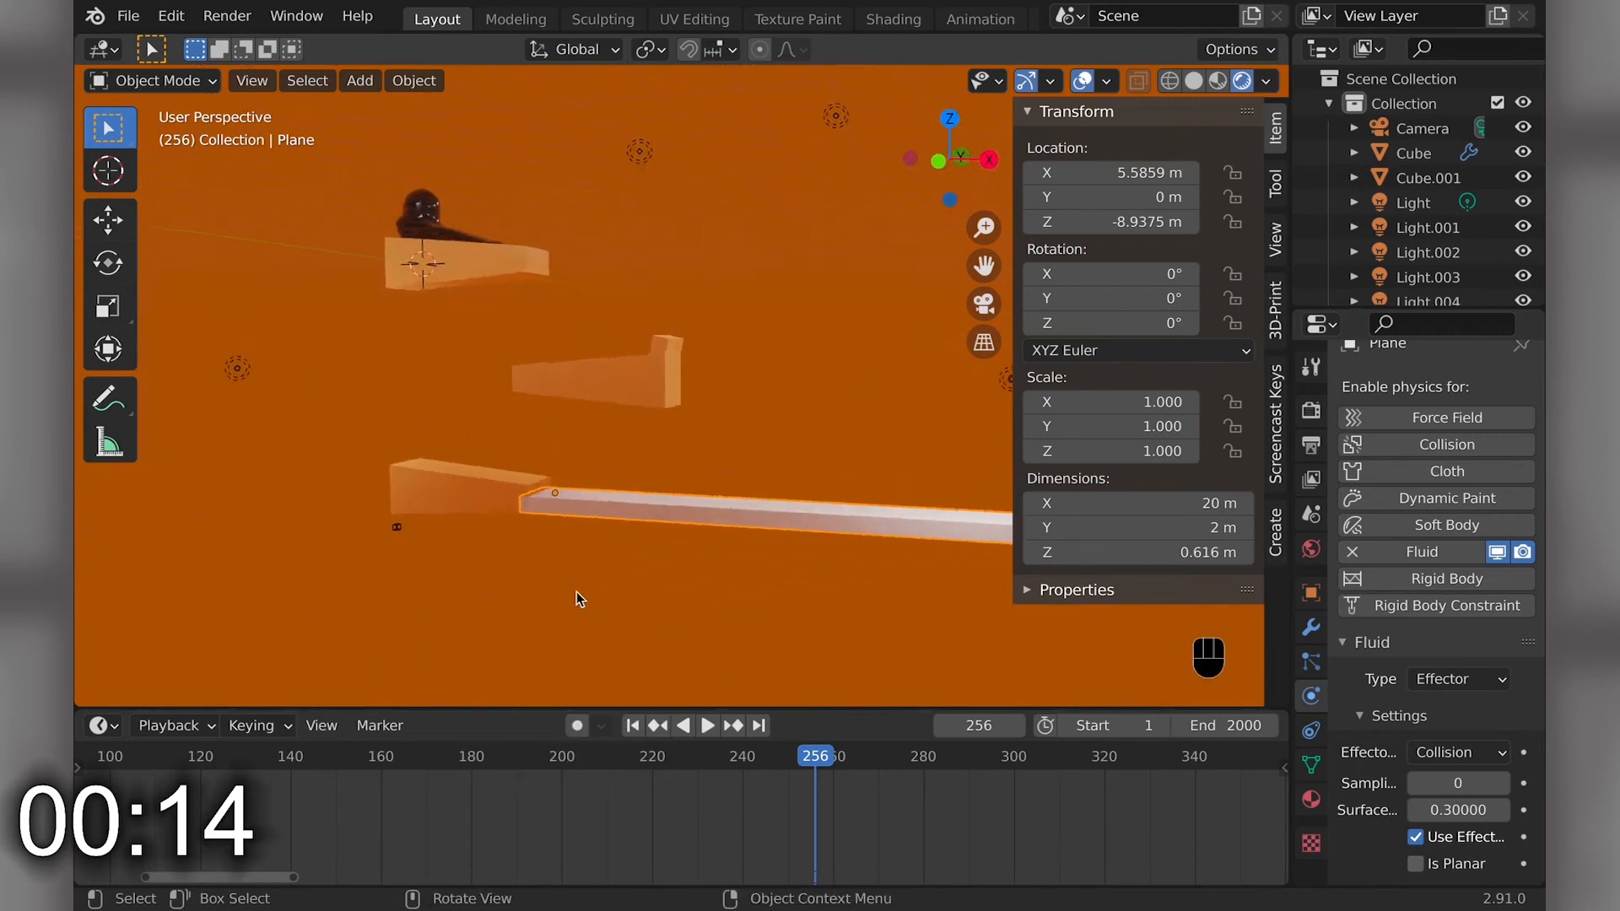
{"action": "scroll", "coordinate": [575, 590], "scroll_direction": "up", "scroll_amount": 3}
{"action": "scroll", "coordinate": [575, 590], "scroll_direction": "right", "scroll_amount": 3, "text": "shift"}
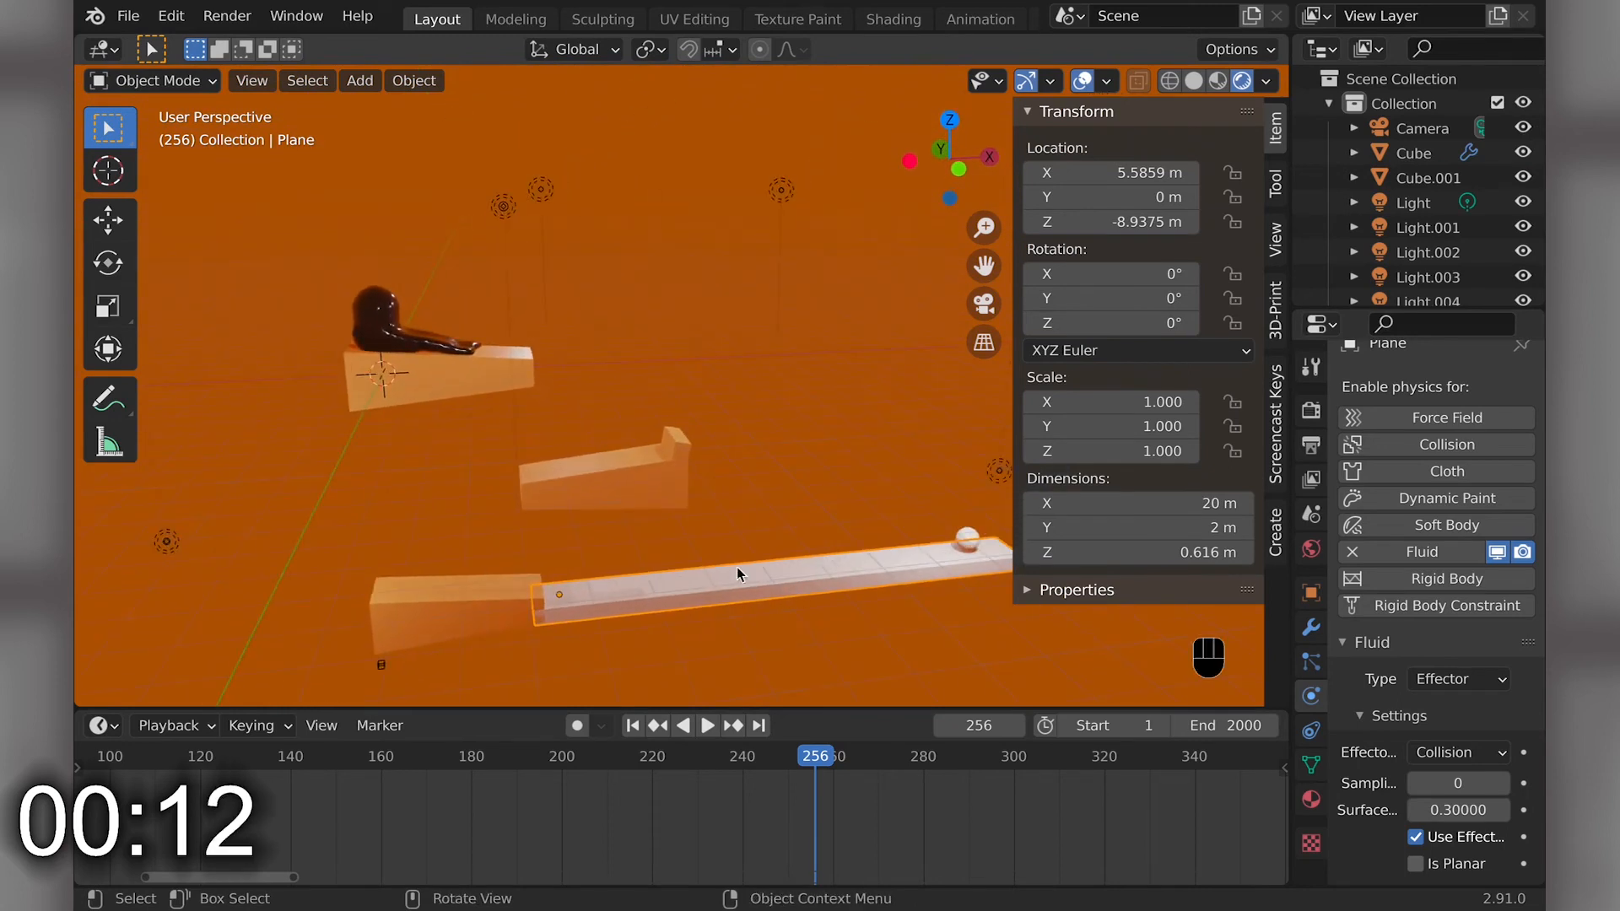
{"action": "scroll", "coordinate": [687, 575], "scroll_direction": "left", "scroll_amount": 6}
- Try to bevel the end face of the long plane in Edit Mode, undo it and return to Object Mode
{"action": "key", "text": "Tab"}
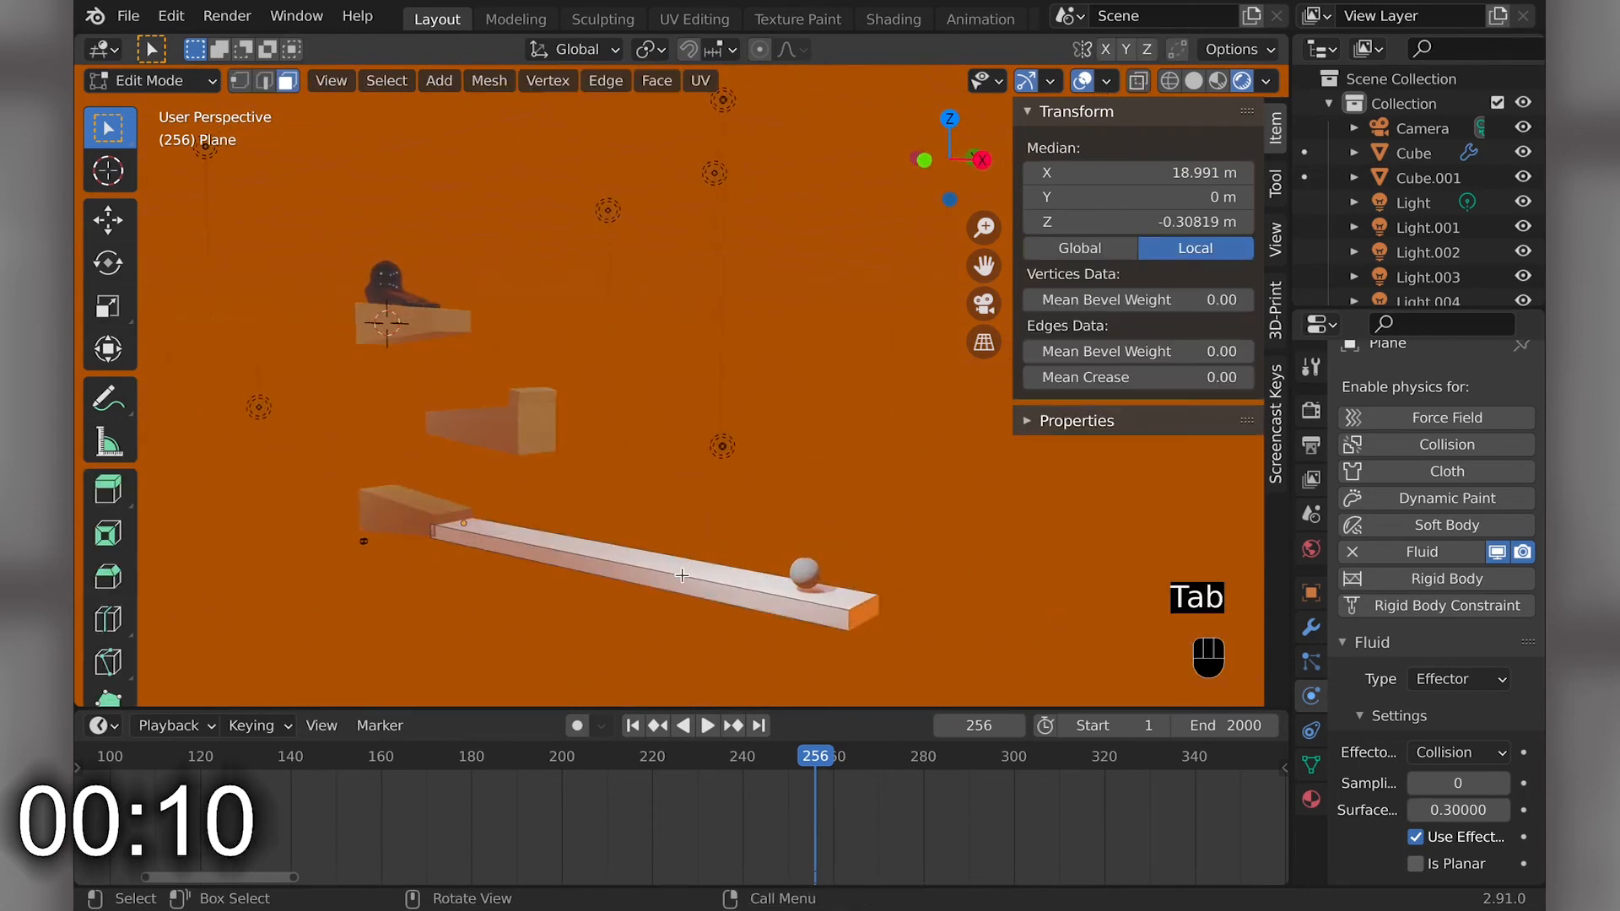
{"action": "scroll", "coordinate": [682, 574], "scroll_direction": "left", "scroll_amount": 2}
{"action": "key", "text": "super+n"}
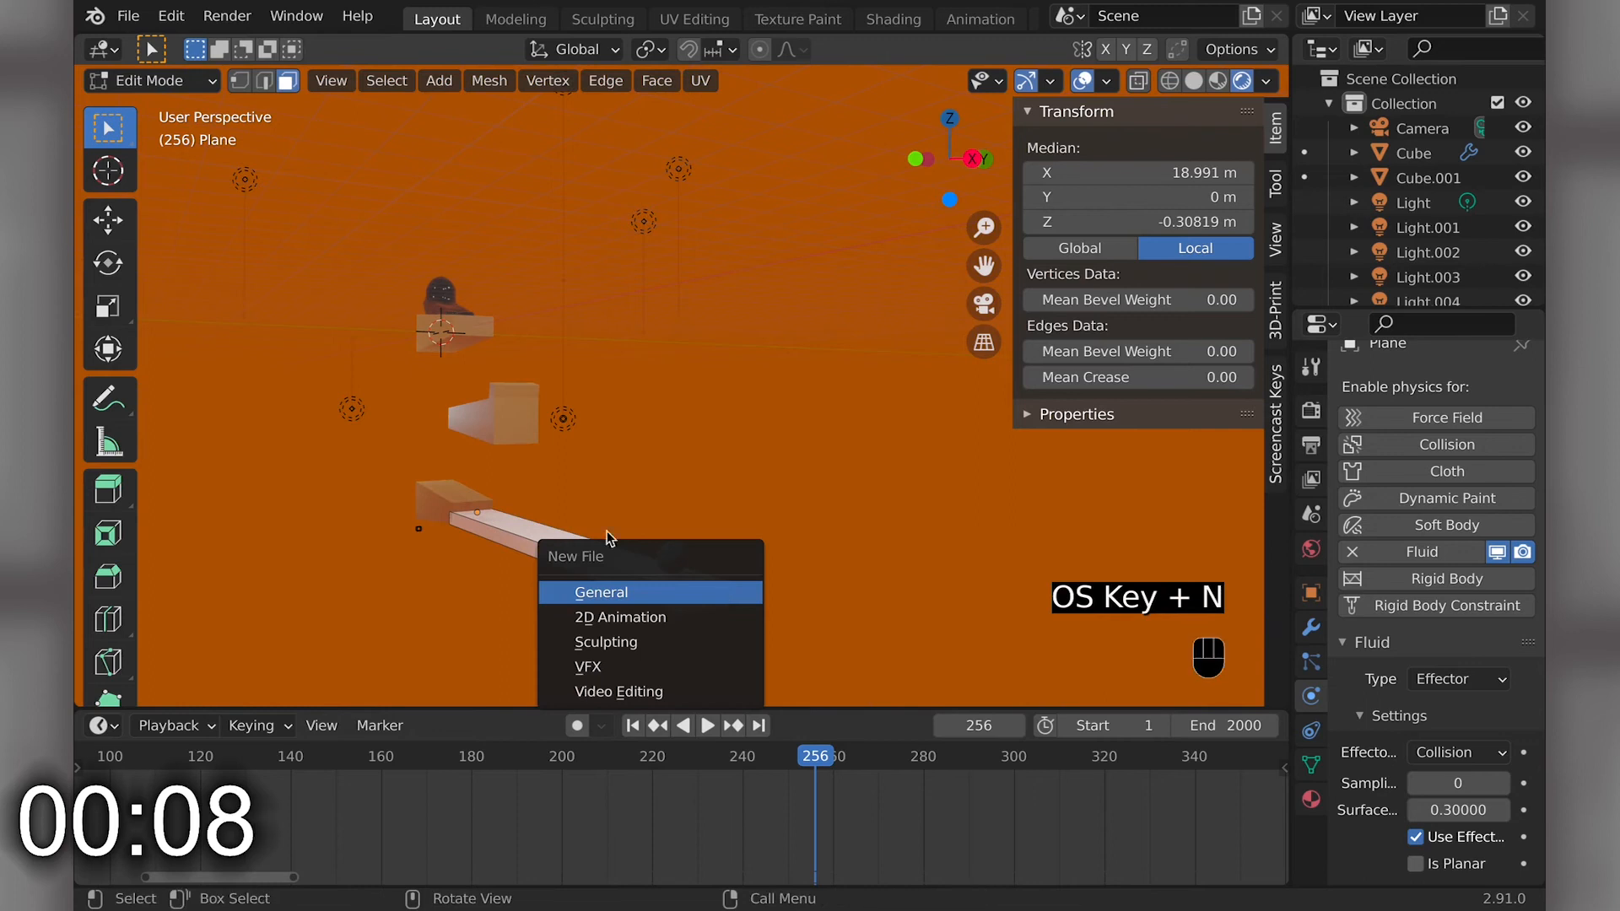
{"action": "key", "text": "super+b"}
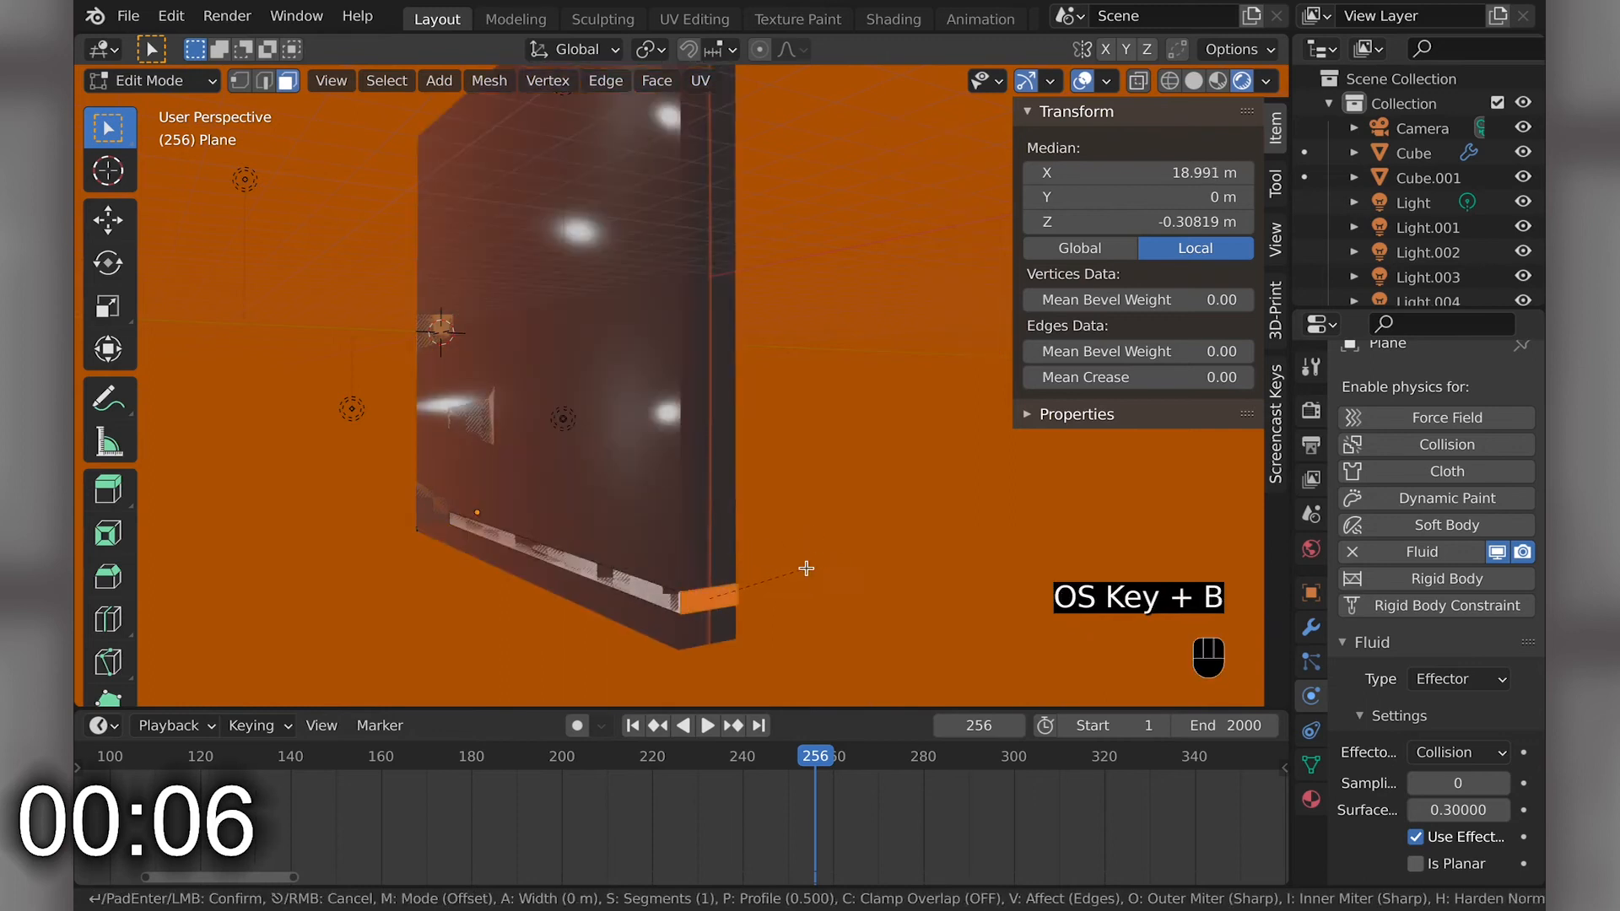
{"action": "left_click", "coordinate": [792, 569]}
{"action": "key", "text": "super+z"}
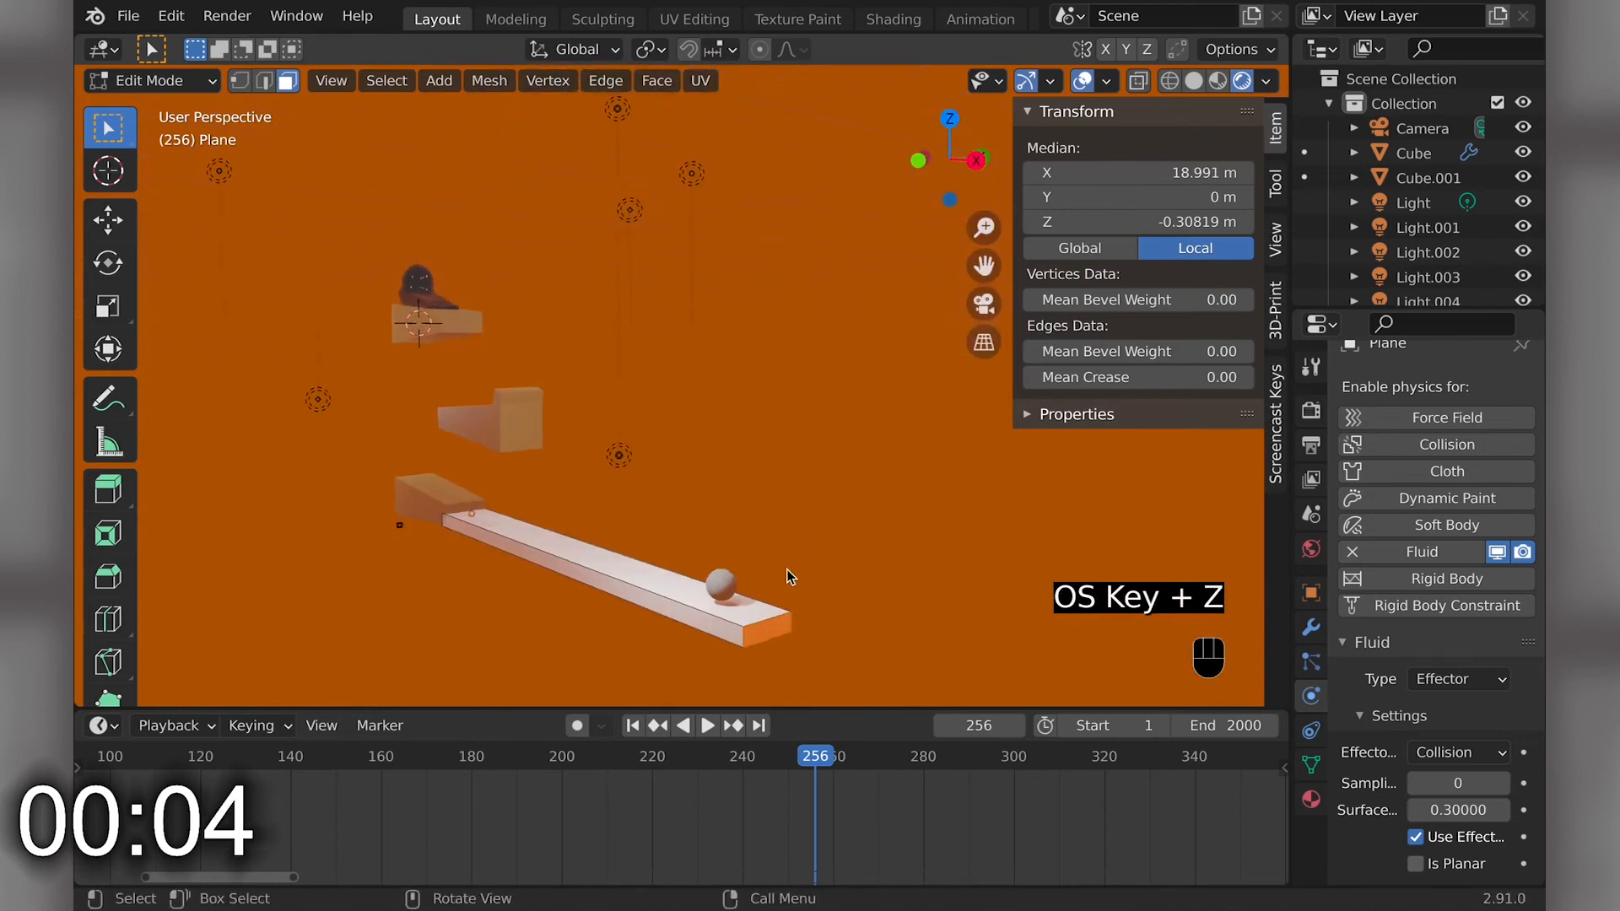
{"action": "key", "text": "Tab"}
{"action": "scroll", "coordinate": [786, 577], "scroll_direction": "left", "scroll_amount": 5}
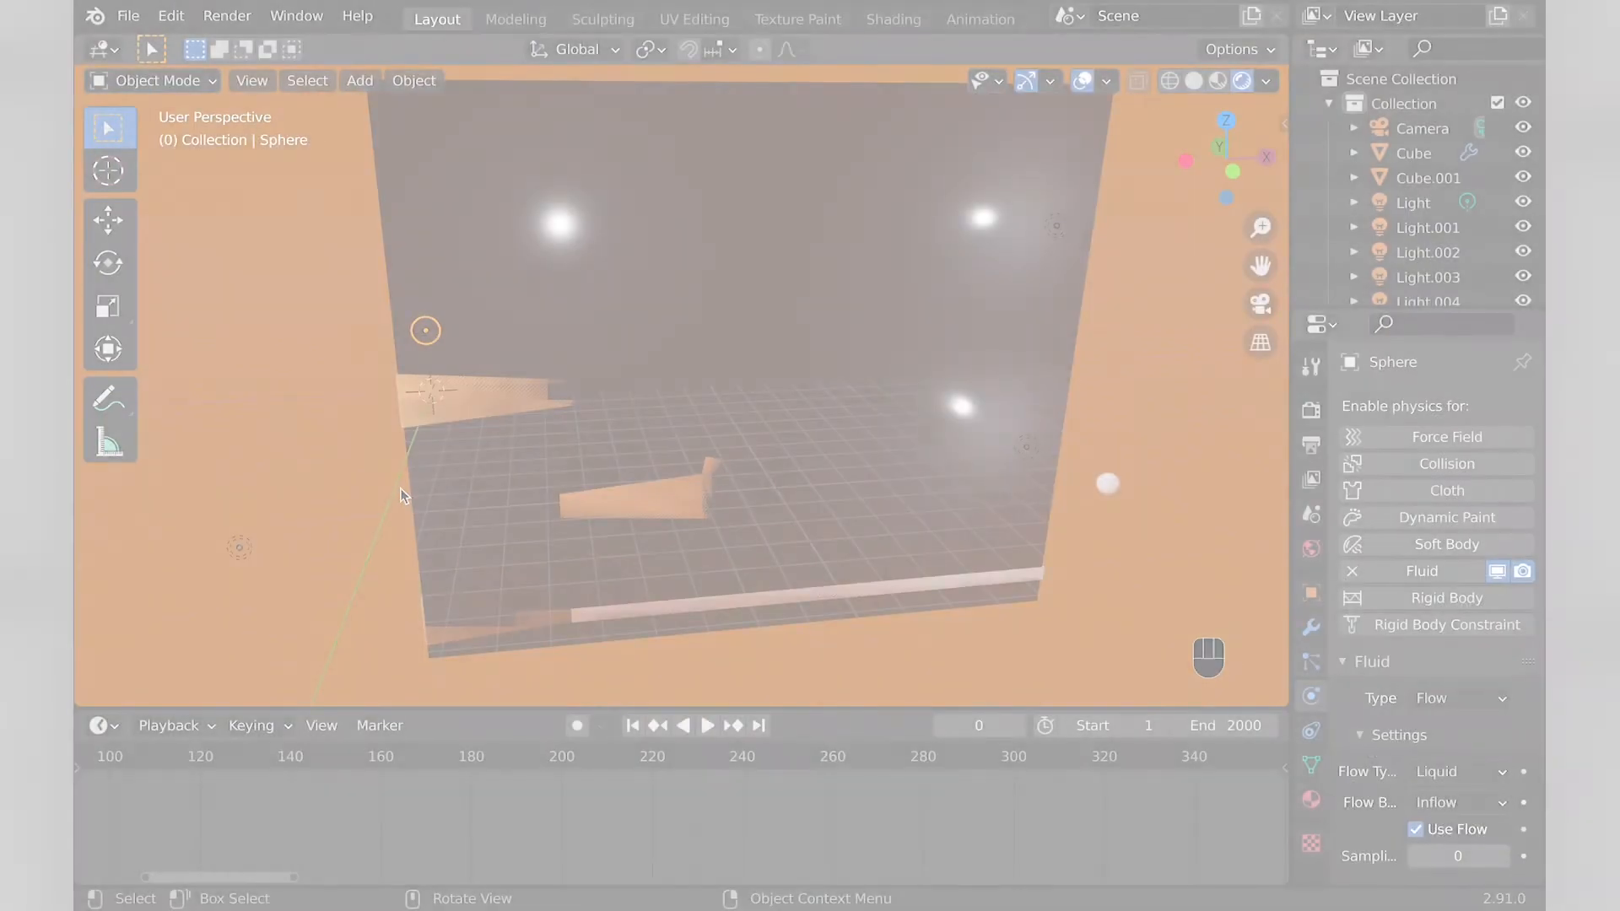
- Play the baked simulation and watch the liquid run over the ledges and along the plane from several angles
{"action": "key", "text": "space"}
{"action": "scroll", "coordinate": [538, 469], "scroll_direction": "right", "scroll_amount": 5}
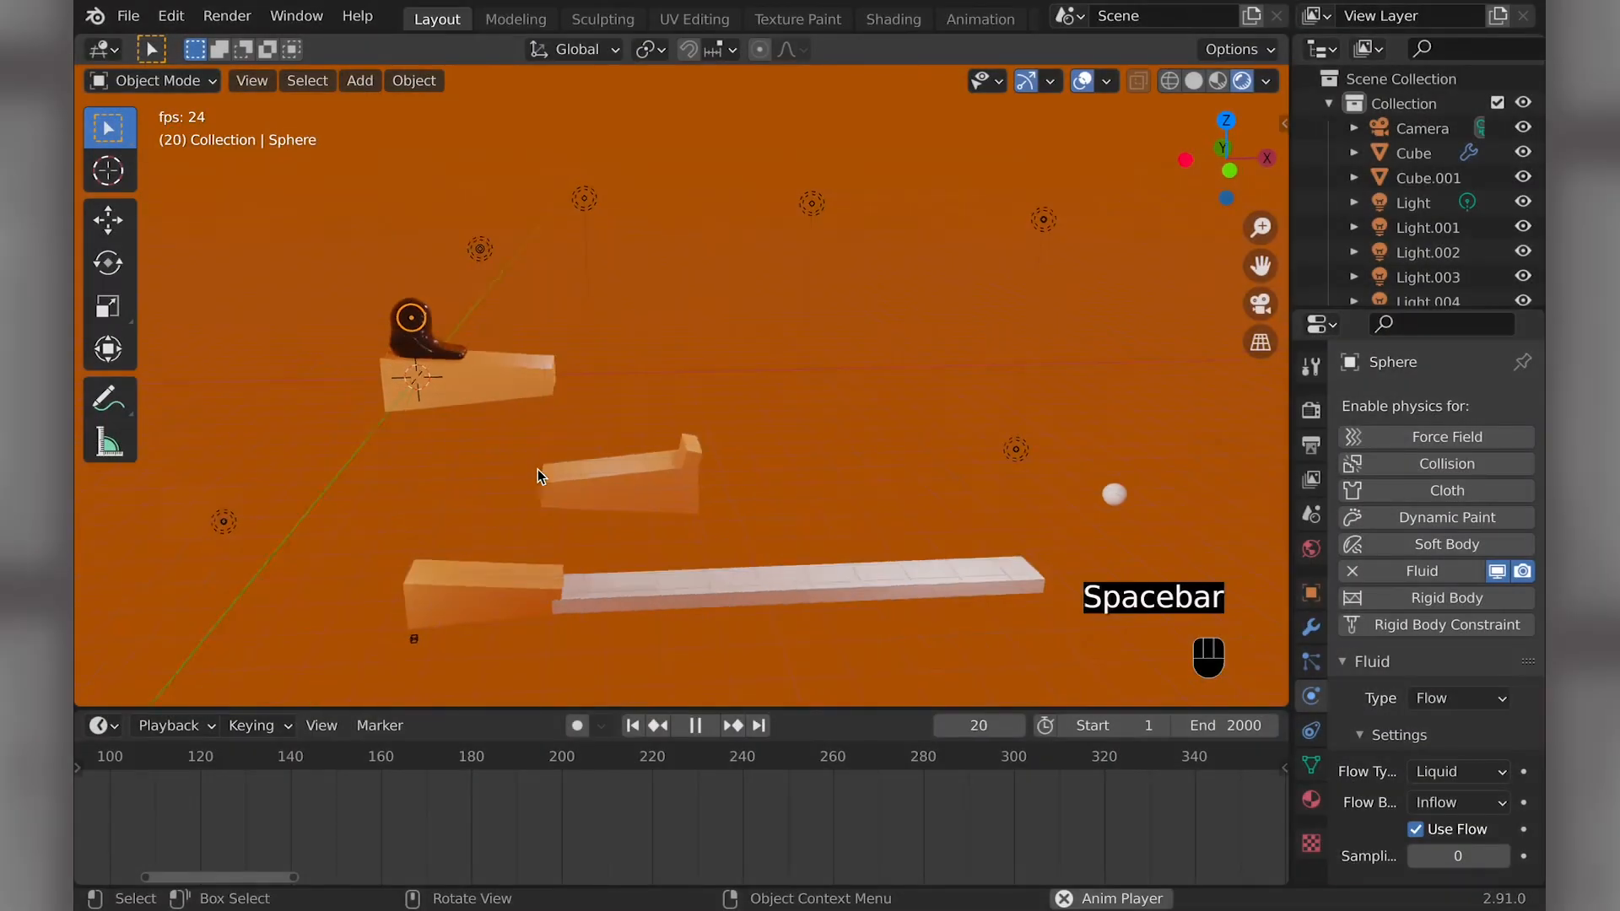
{"action": "left_click", "coordinate": [393, 442]}
{"action": "scroll", "coordinate": [394, 442], "scroll_direction": "down", "scroll_amount": 5}
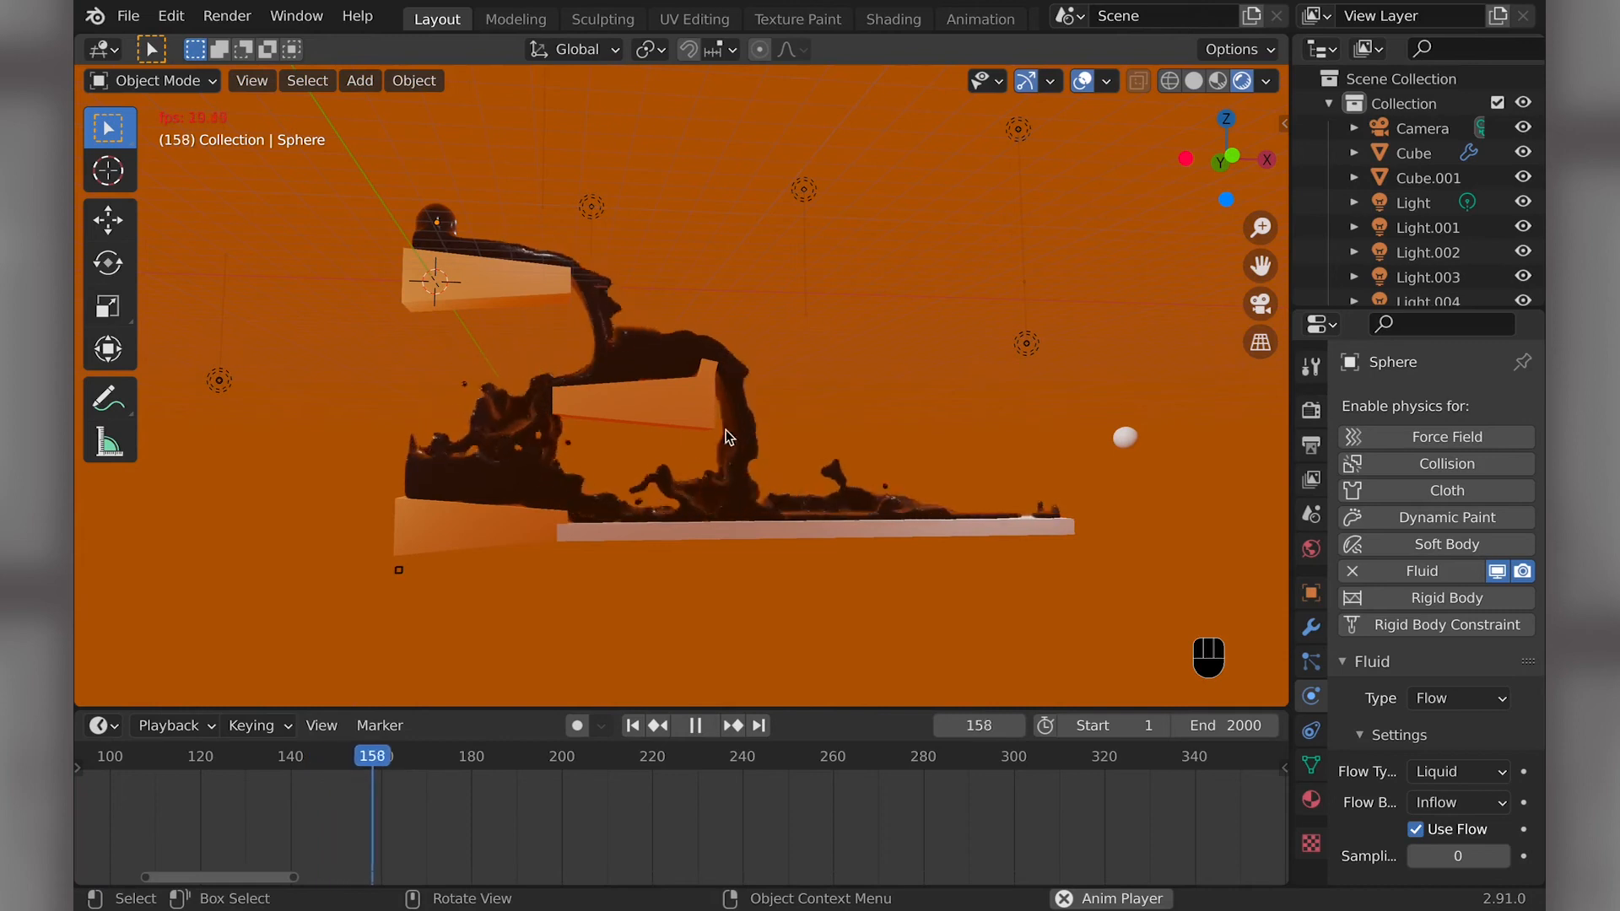
{"action": "scroll", "coordinate": [722, 409], "scroll_direction": "right", "scroll_amount": 3}
{"action": "scroll", "coordinate": [722, 408], "scroll_direction": "left", "scroll_amount": 1}
{"action": "scroll", "coordinate": [722, 408], "scroll_direction": "up", "scroll_amount": 2}
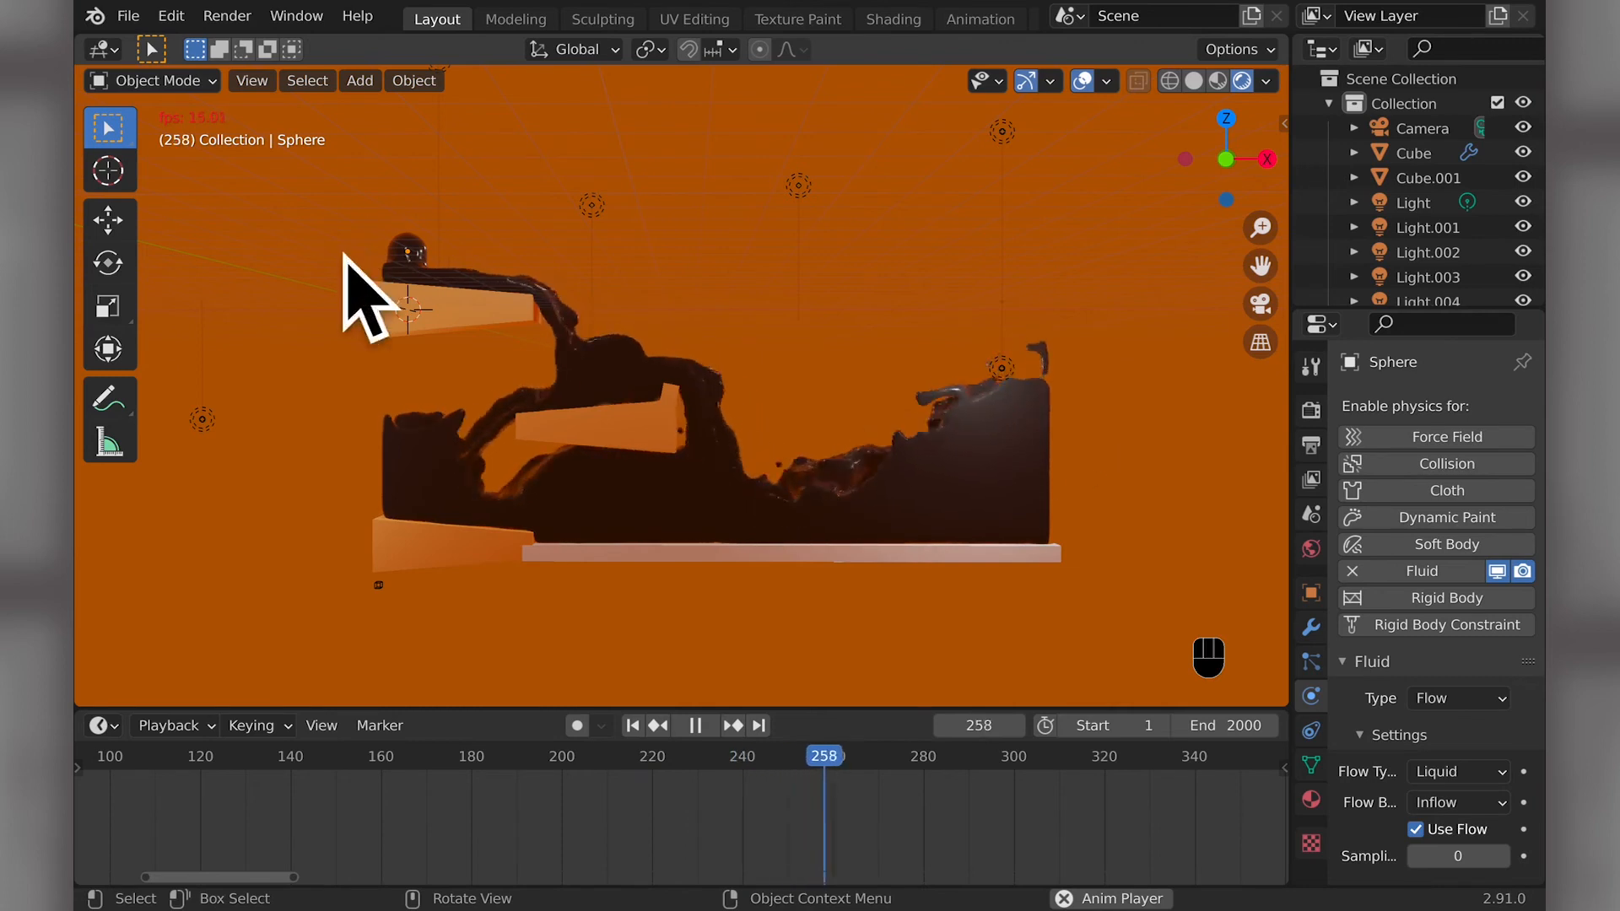
{"action": "middle_click_drag", "start_coordinate": [387, 305], "coordinate": [393, 313]}
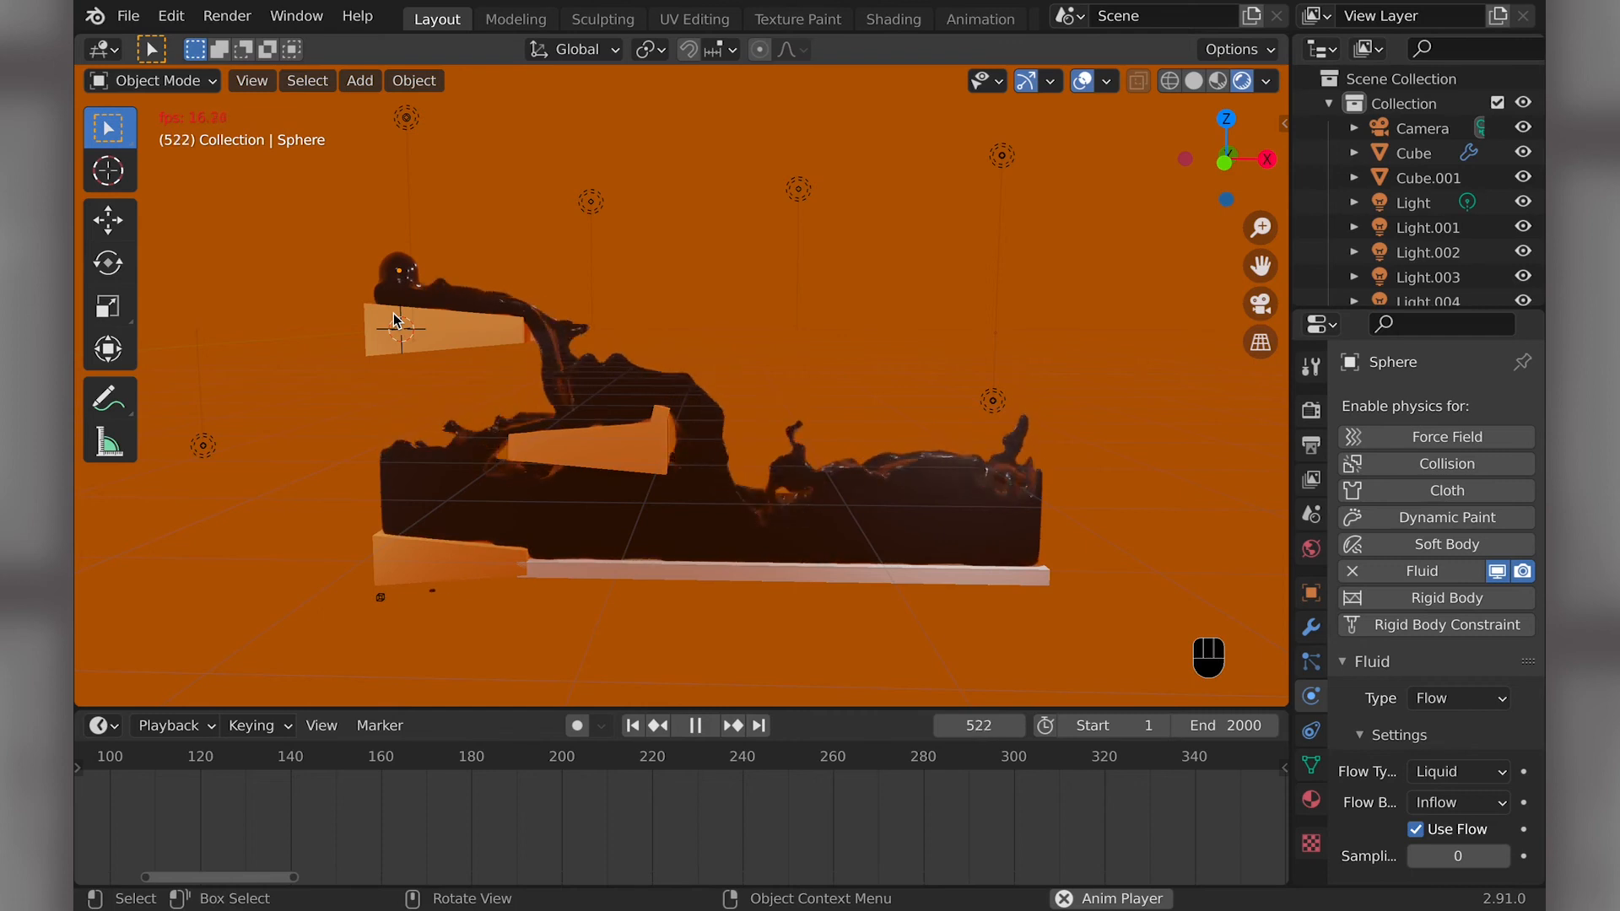
{"action": "key", "text": "space"}
- Select the inflow sphere above the upper ledge and move the current frame to 150
{"action": "left_click", "coordinate": [408, 275]}
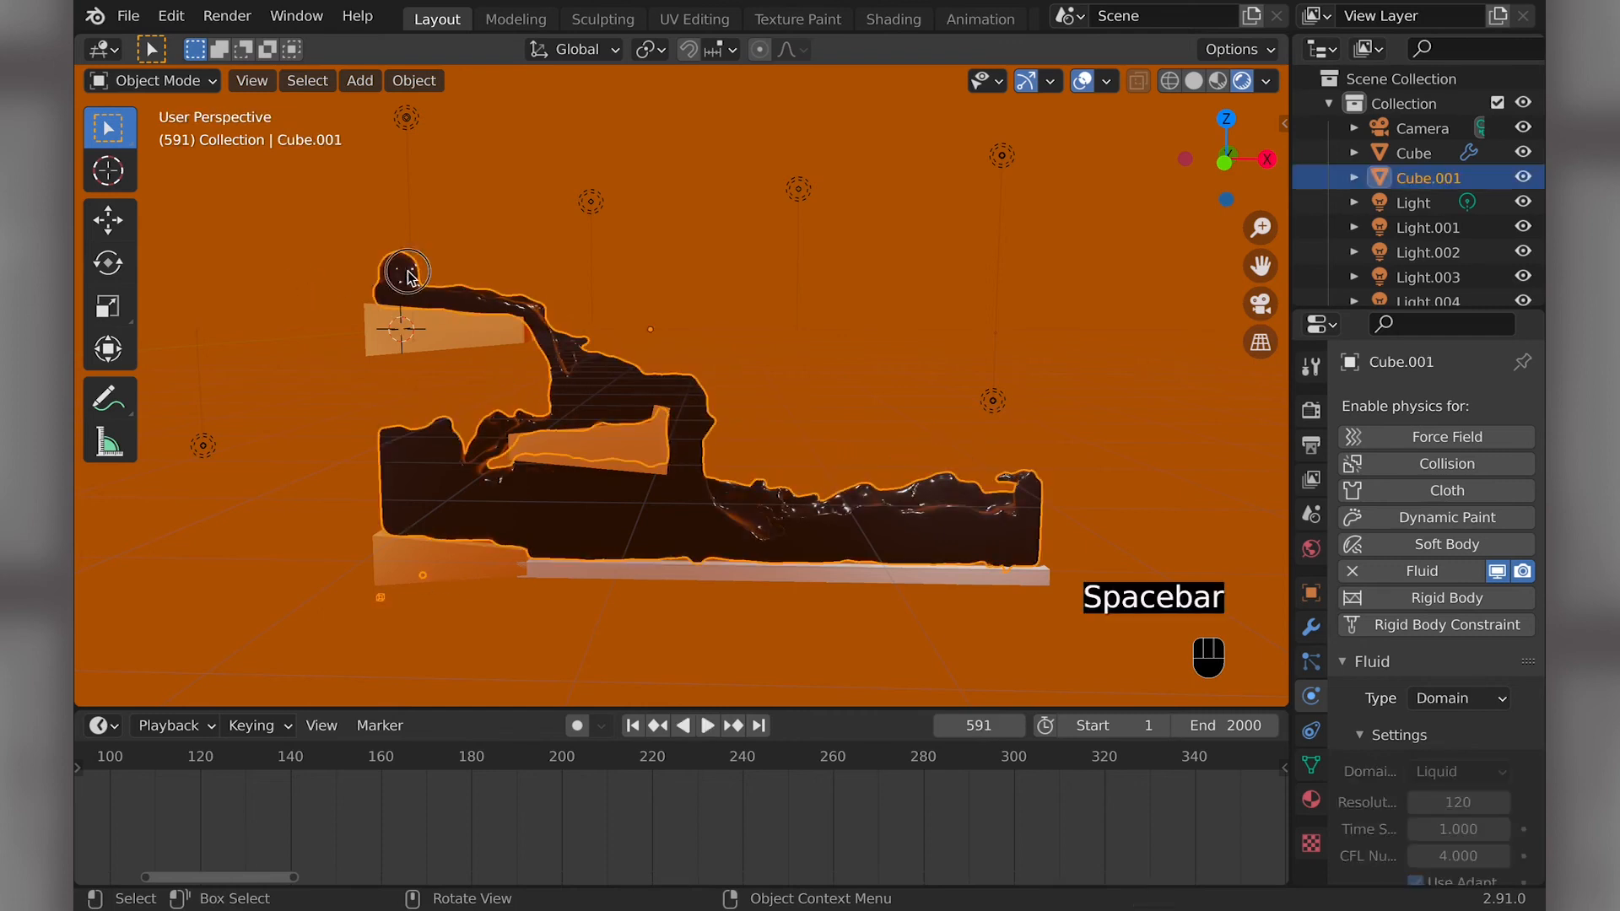
{"action": "left_click", "coordinate": [409, 275]}
{"action": "scroll", "coordinate": [1434, 675], "scroll_direction": "down", "scroll_amount": 2}
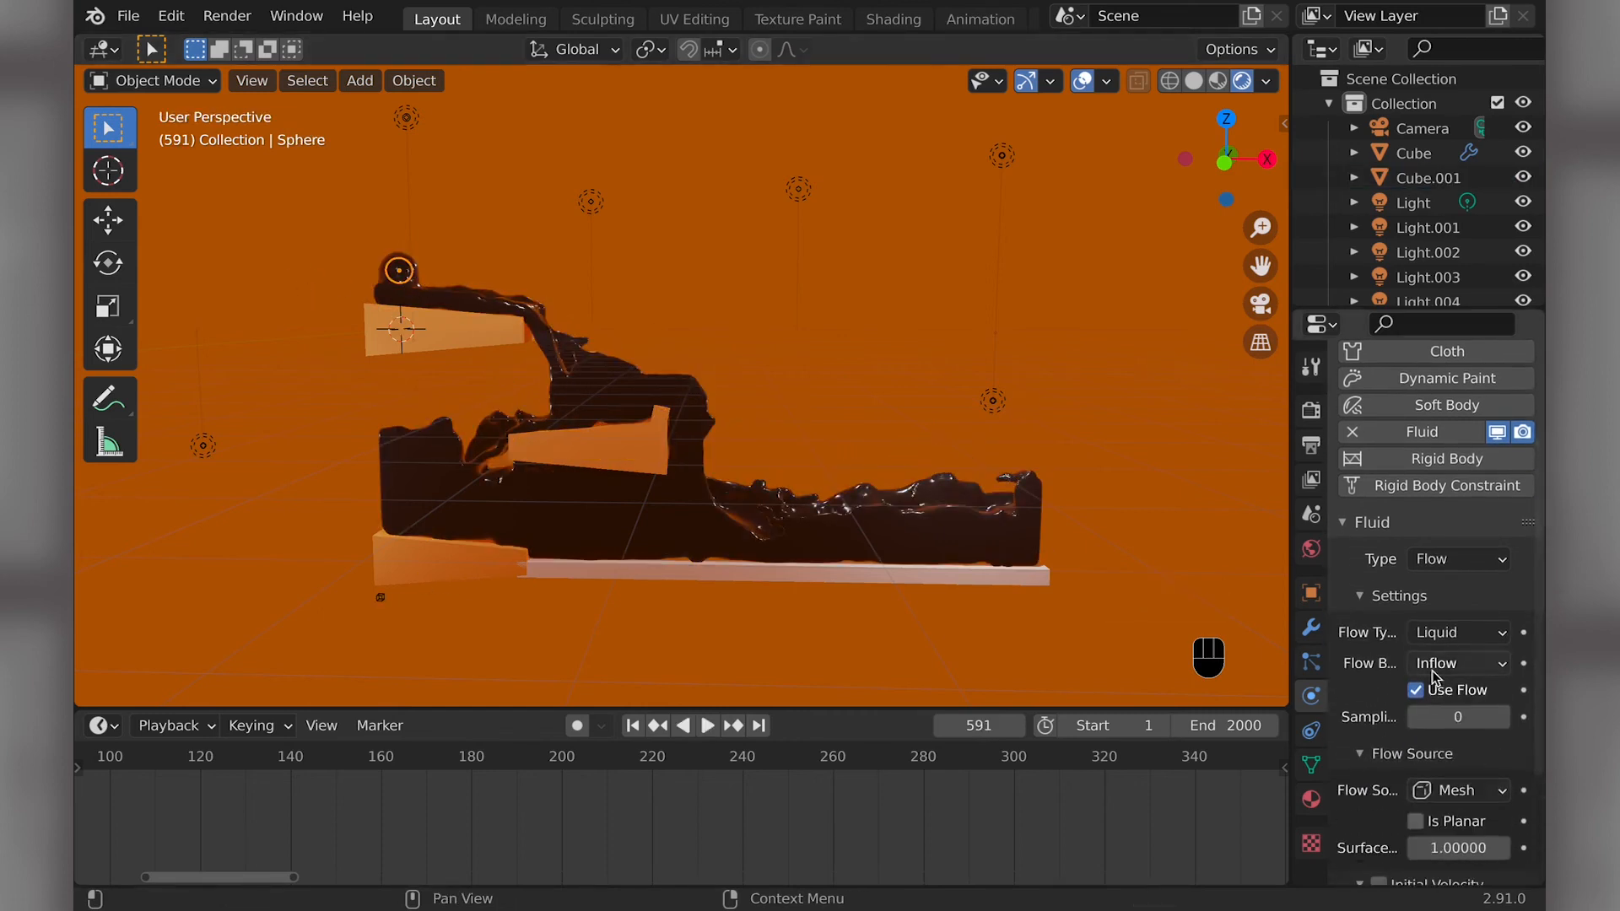
{"action": "scroll", "coordinate": [1431, 674], "scroll_direction": "down", "scroll_amount": 1}
{"action": "left_click_drag", "start_coordinate": [977, 726], "coordinate": [581, 726]}
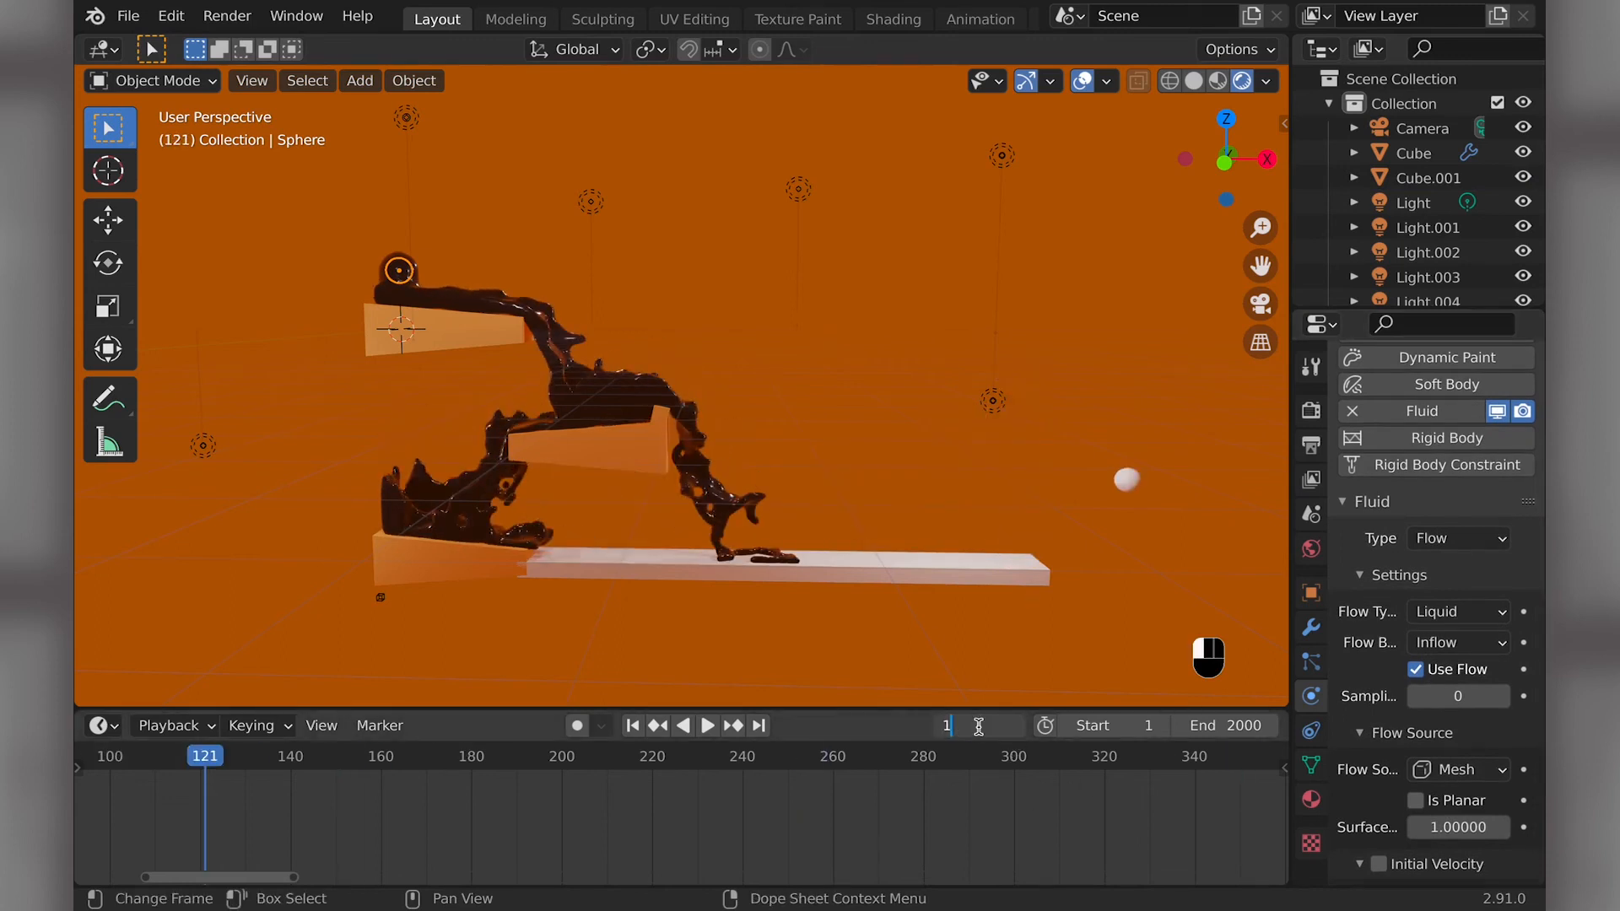
{"action": "key", "text": "Return"}
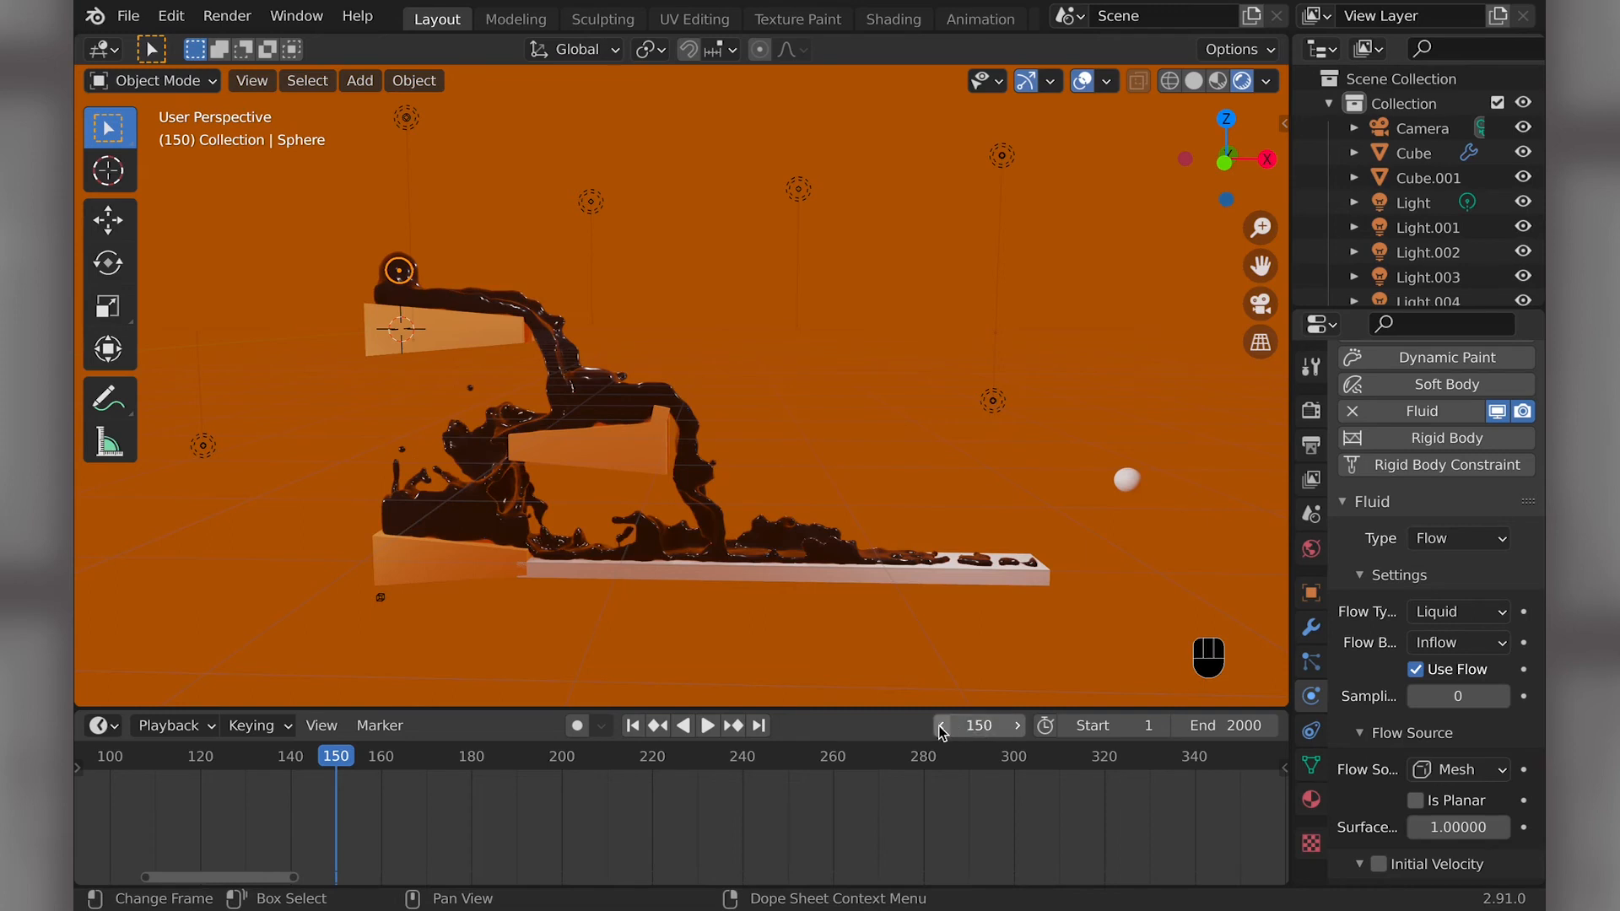
- Keyframe the inflow sphere's Use Flow option as enabled at frame 149 and disabled at frame 150
{"action": "left_click", "coordinate": [940, 726]}
{"action": "scroll", "coordinate": [1441, 754], "scroll_direction": "down", "scroll_amount": 4}
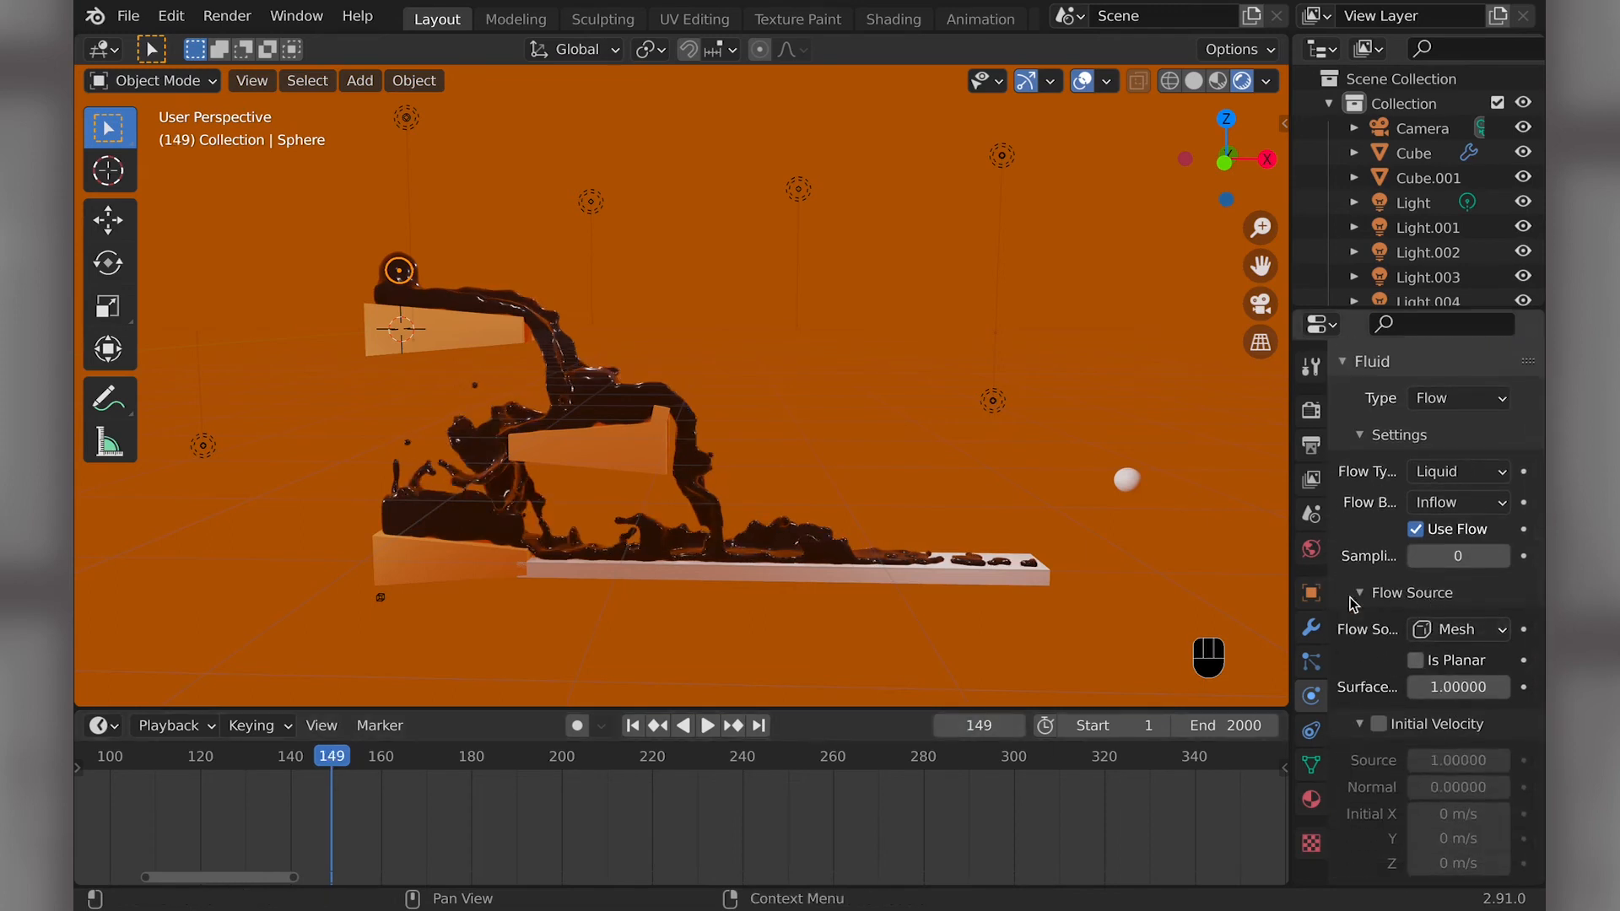
{"action": "scroll", "coordinate": [1417, 641], "scroll_direction": "up", "scroll_amount": 4}
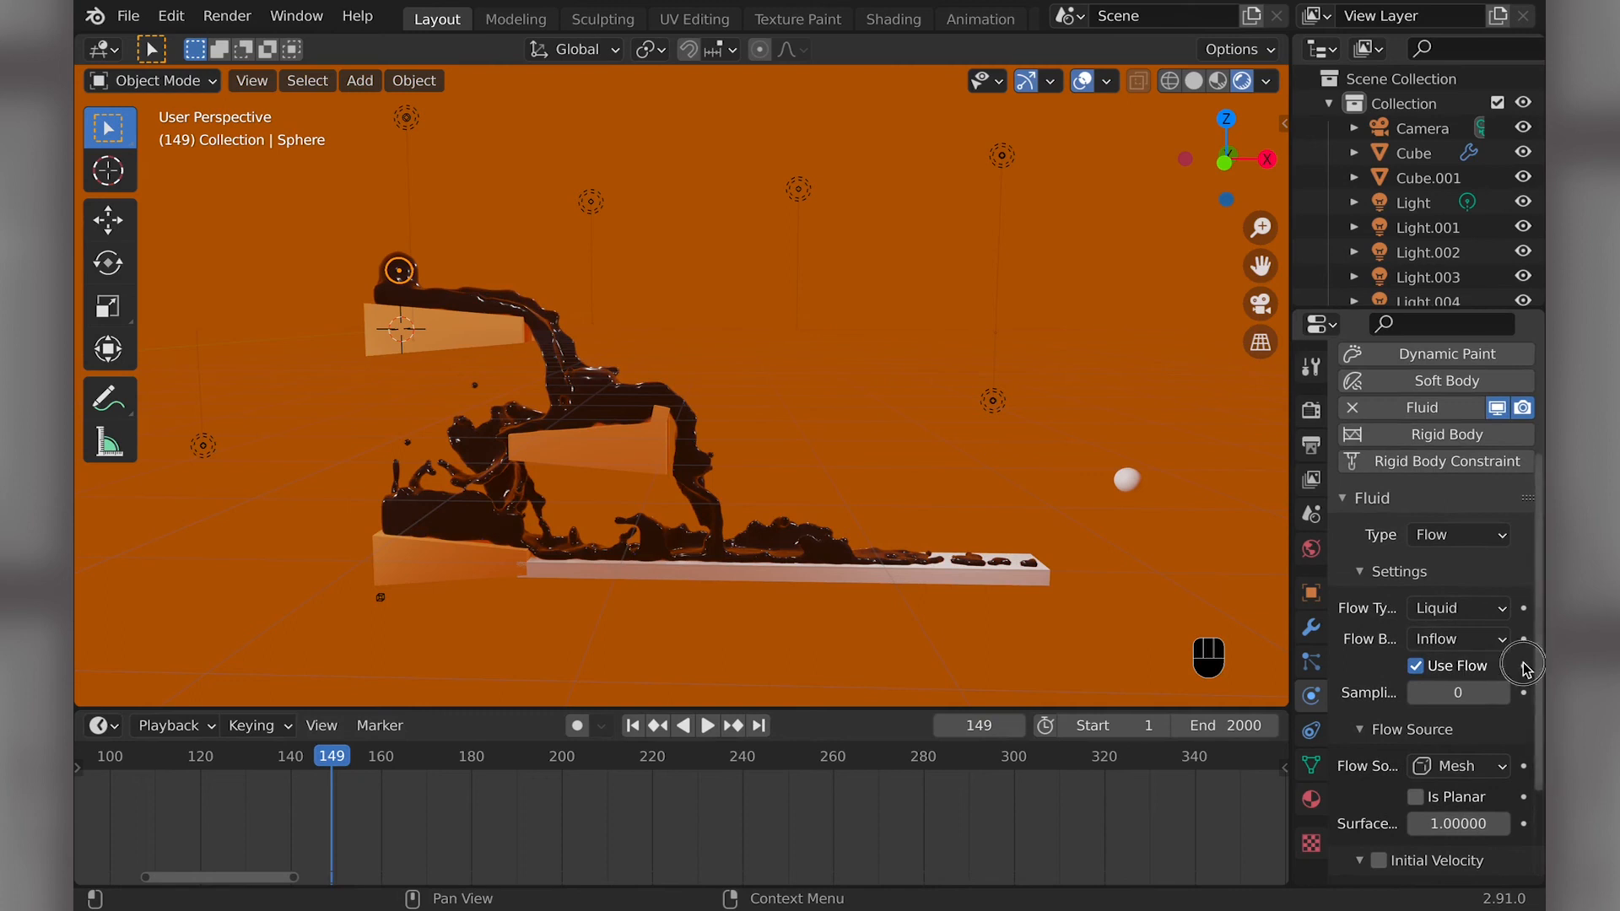
{"action": "left_click", "coordinate": [1018, 726]}
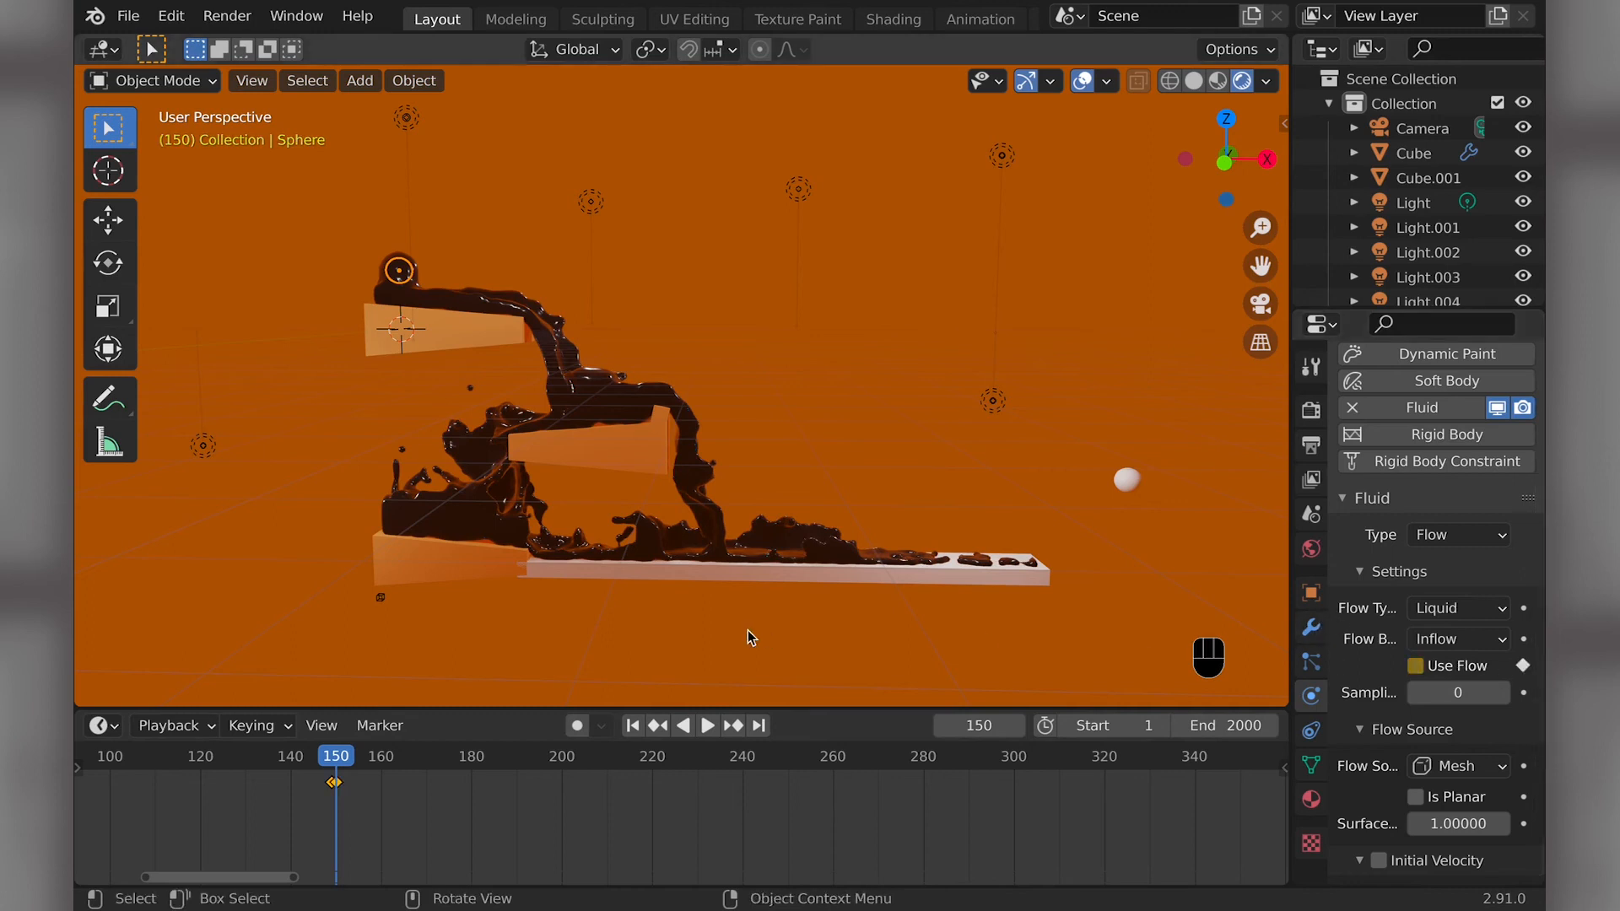
- Select the fluid domain, free all its baked data and bake the entire simulation again
{"action": "left_click", "coordinate": [571, 412]}
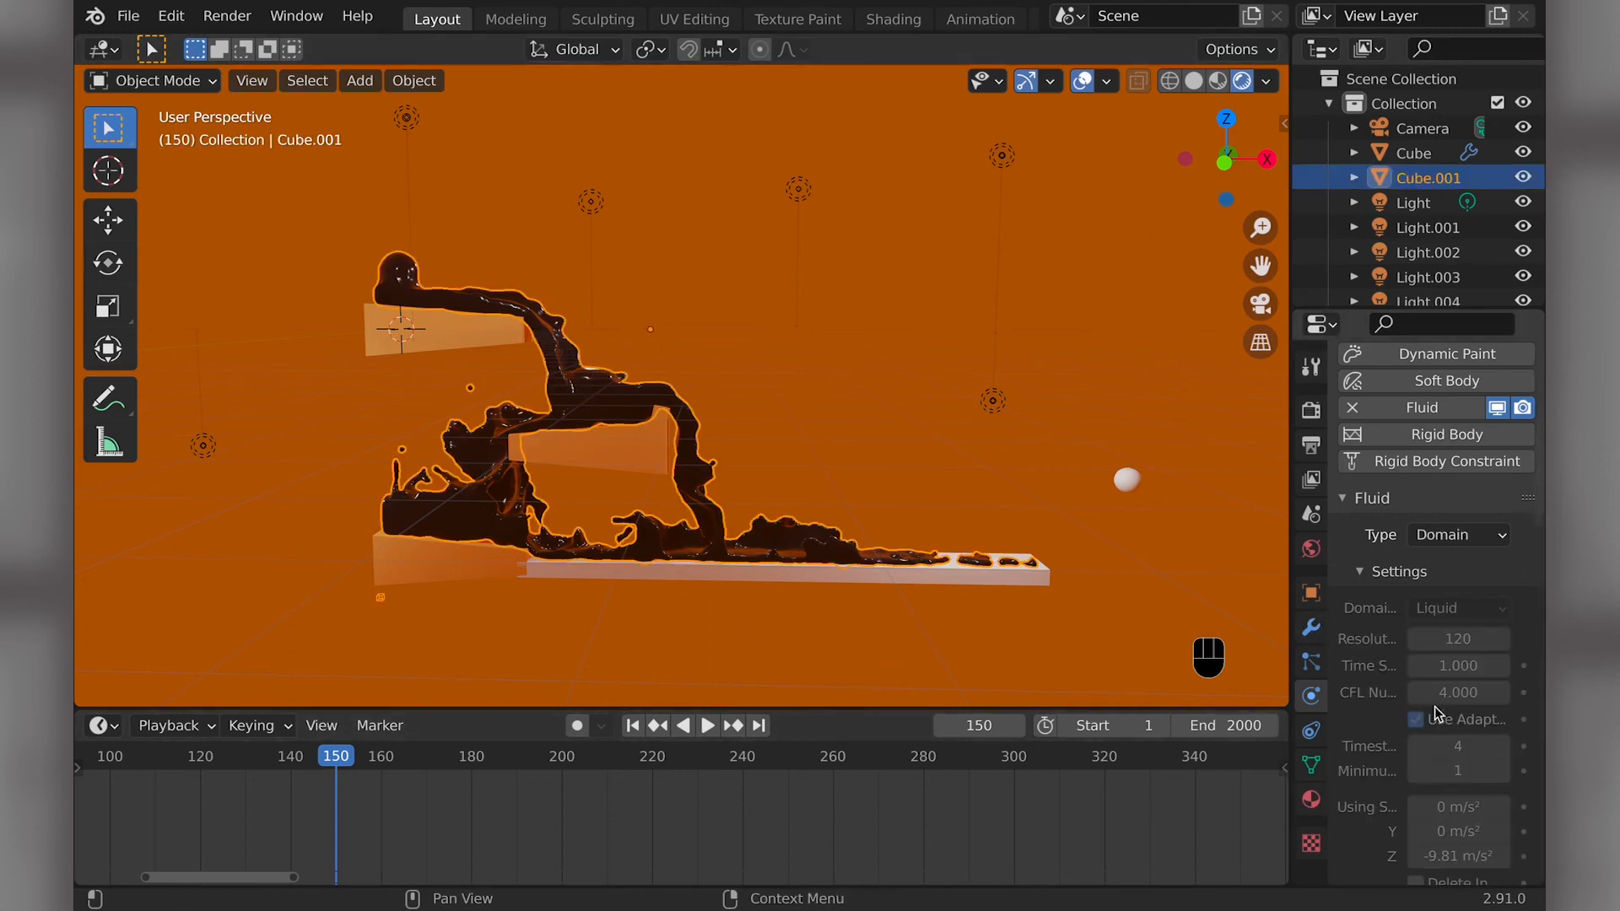
{"action": "scroll", "coordinate": [1438, 712], "scroll_direction": "down", "scroll_amount": 10}
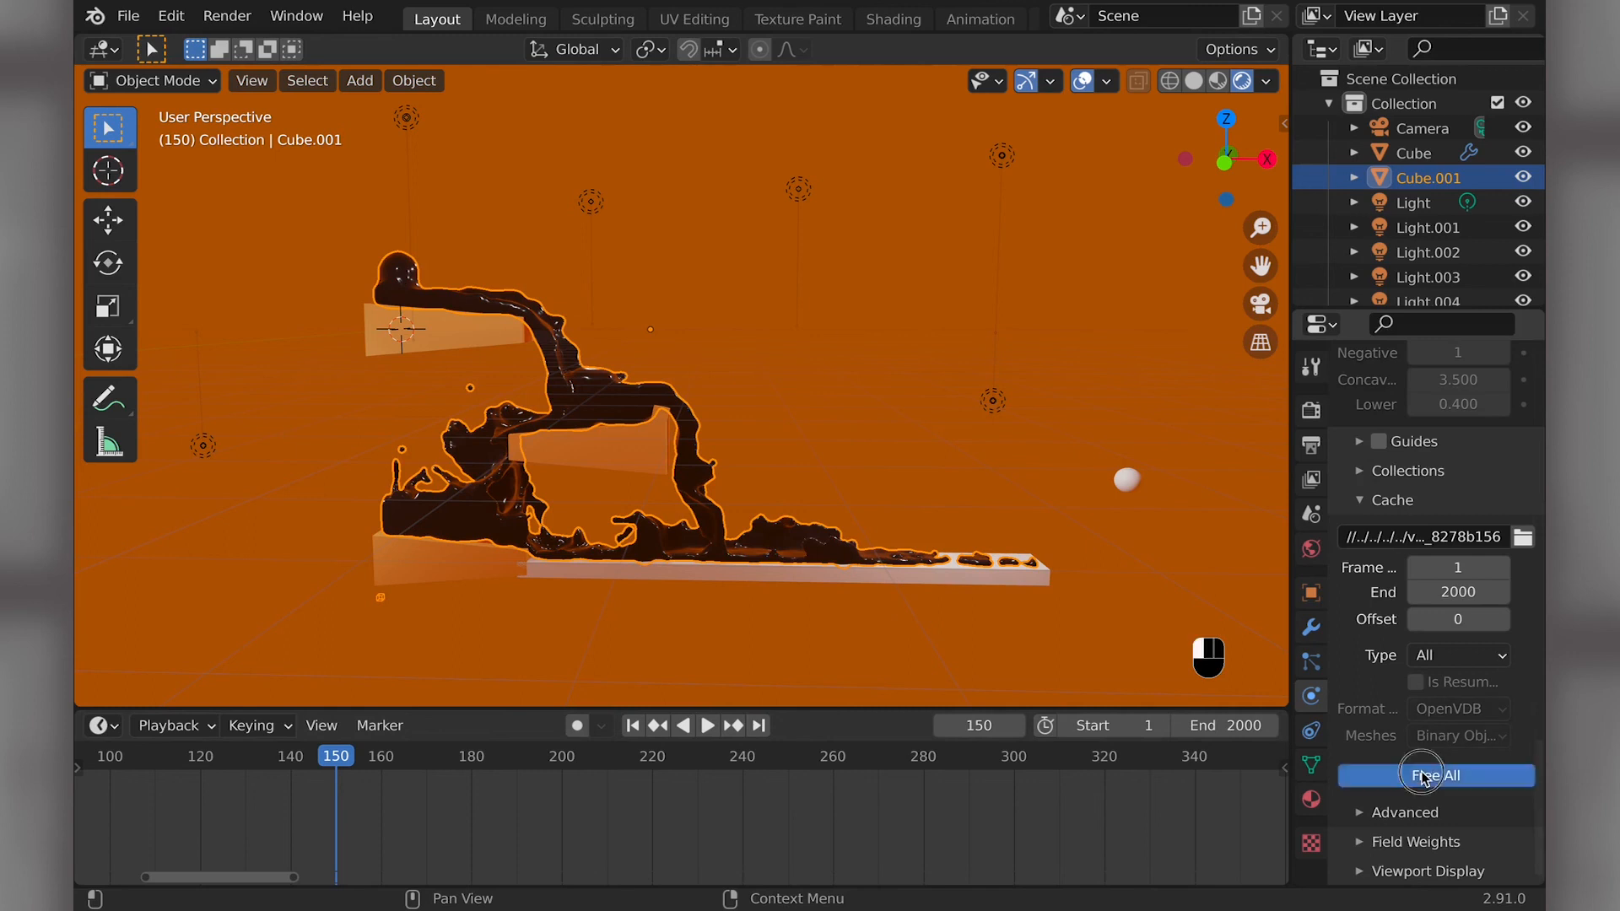
{"action": "left_click", "coordinate": [1424, 776]}
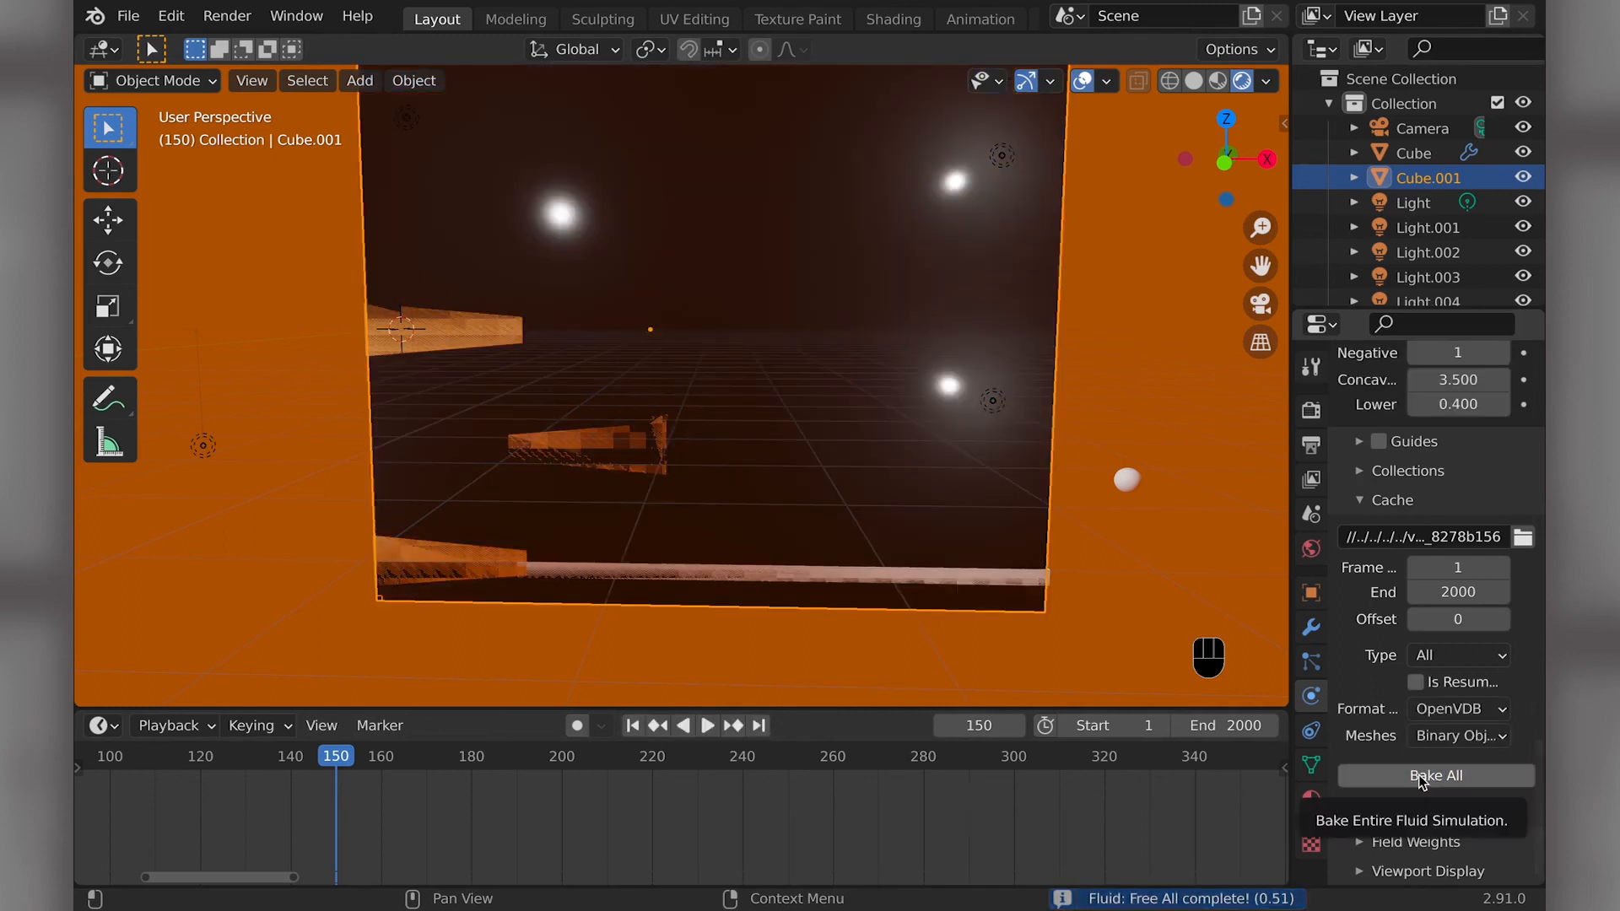
{"action": "left_click", "coordinate": [1422, 778]}
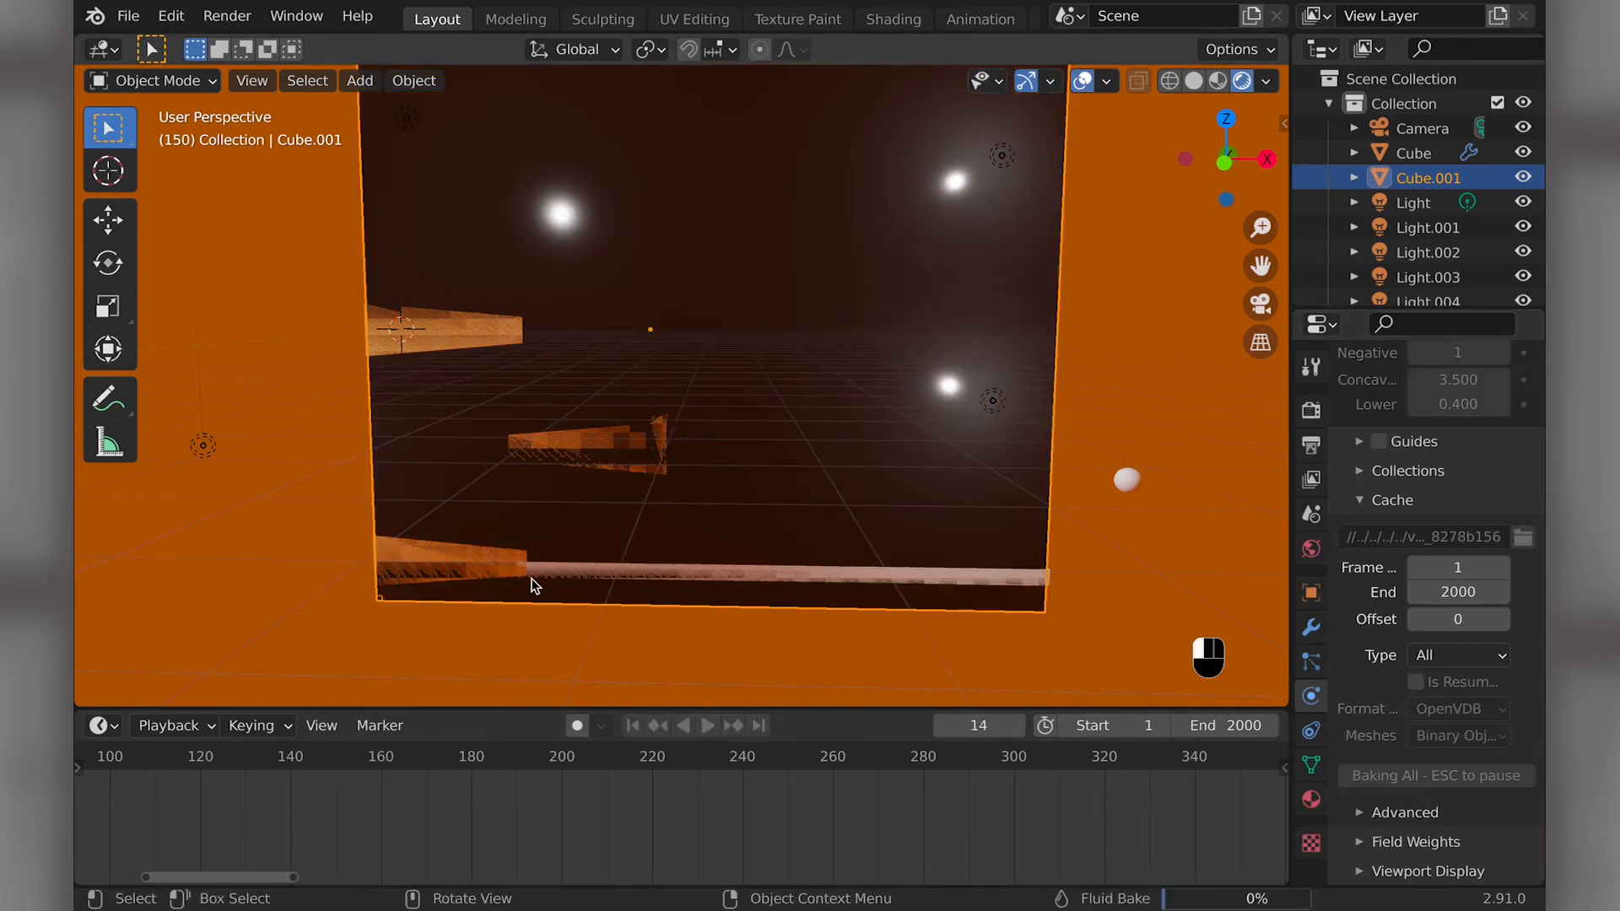